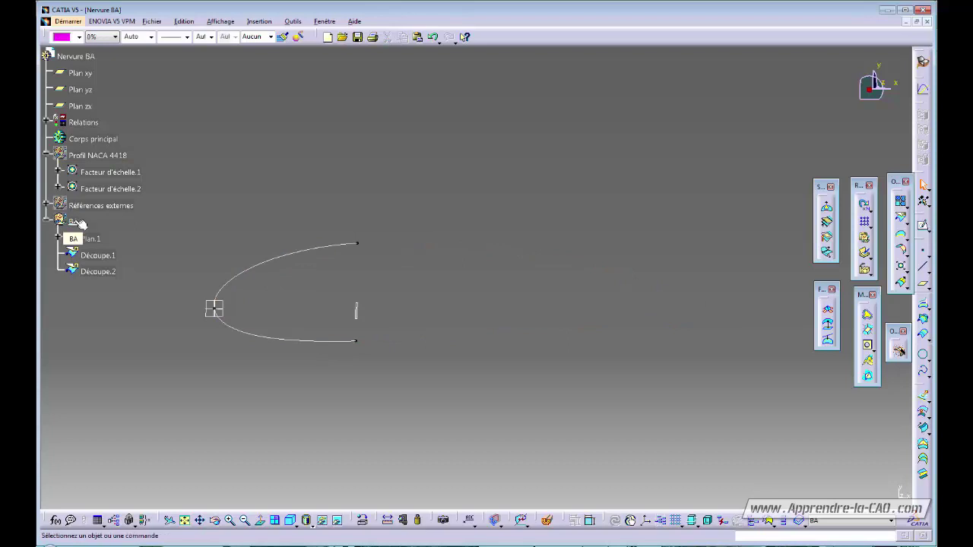
# Examine the offset definition of Plan.1 and highlight the trimmed profile curves Découpe.1 and Découpe.2 in the model.
pyautogui.click(89, 239)
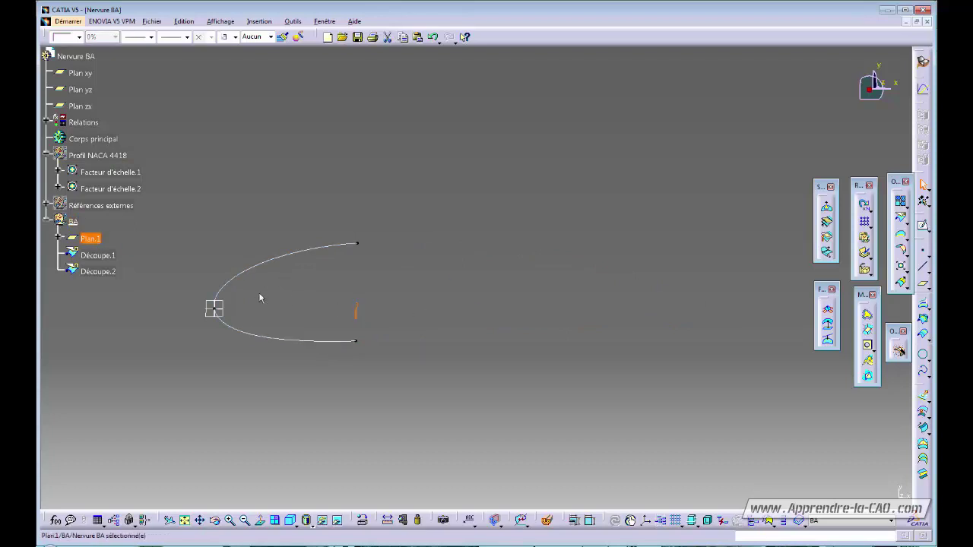
pyautogui.moveTo(259, 298); pyautogui.dragTo(319, 312, button='middle')
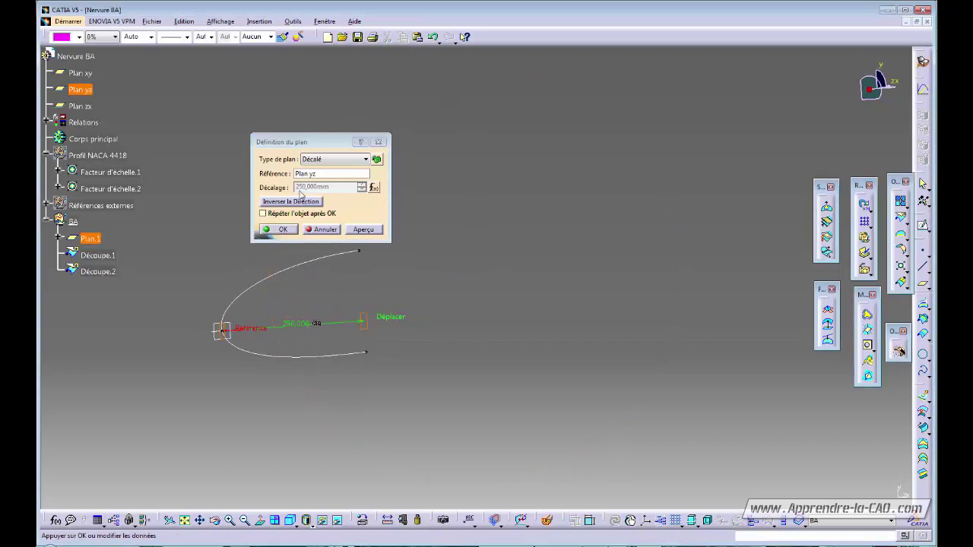
pyautogui.click(329, 229)
pyautogui.moveTo(451, 332); pyautogui.dragTo(434, 271, button='middle')
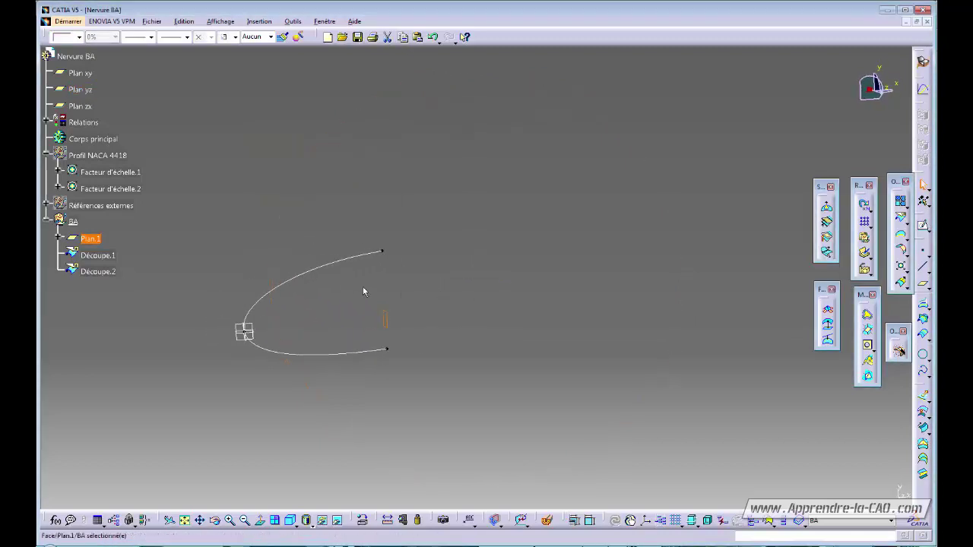
pyautogui.click(110, 256)
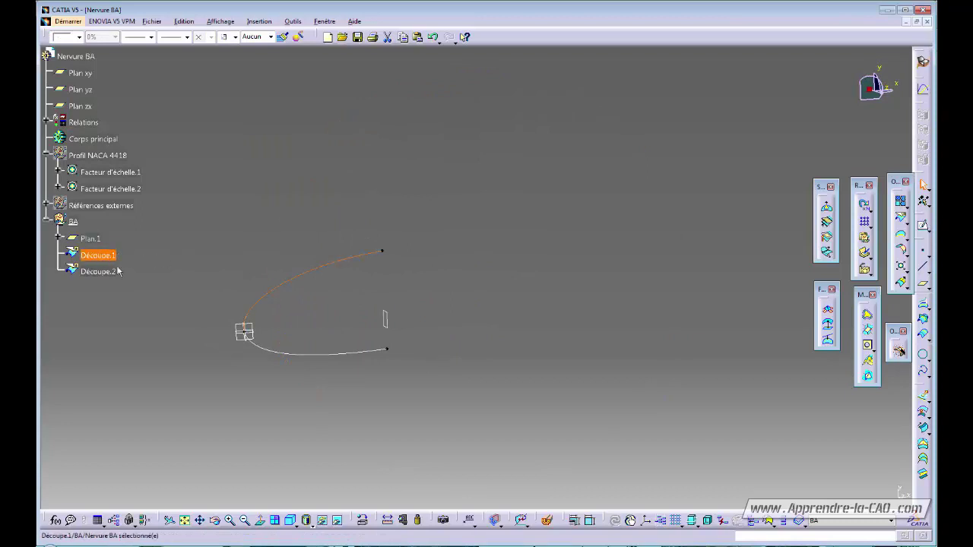
pyautogui.keyDown('ctrl'); pyautogui.click(108, 273); pyautogui.keyUp('ctrl')
pyautogui.click(109, 275)
pyautogui.click(200, 243)
pyautogui.moveTo(213, 275); pyautogui.dragTo(202, 261, button='middle')
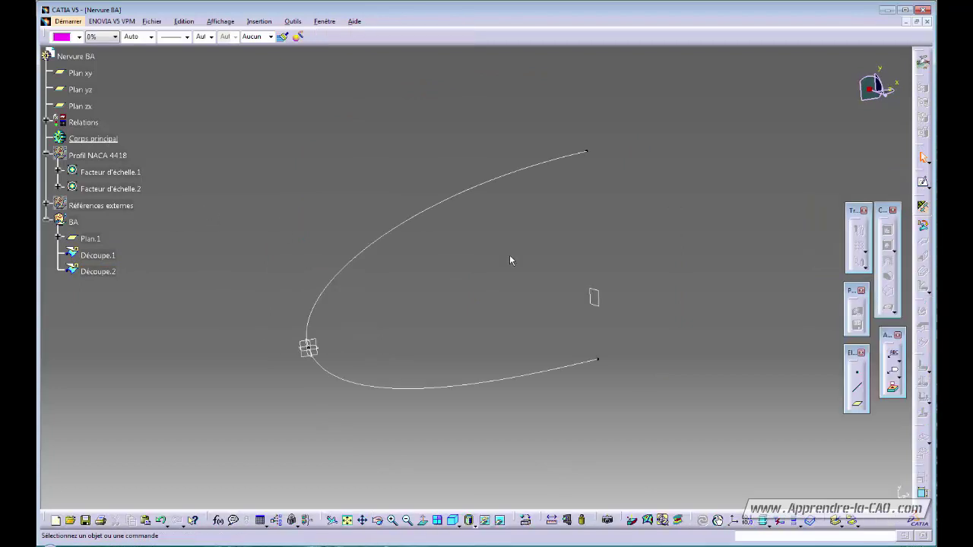
# Start a sketch on the xy plane and switch the display to parallel projection, viewed normal to the sketch.
pyautogui.click(925, 185)
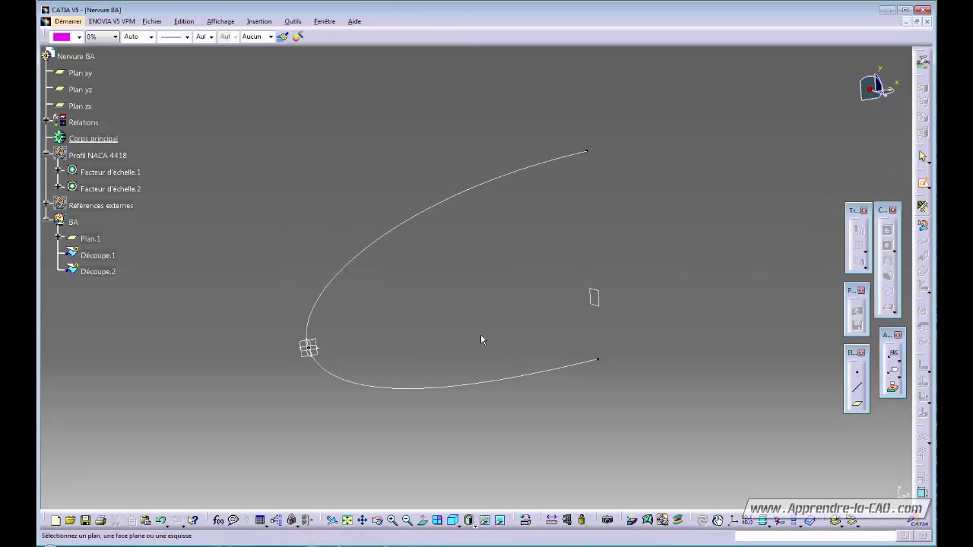
pyautogui.click(310, 344)
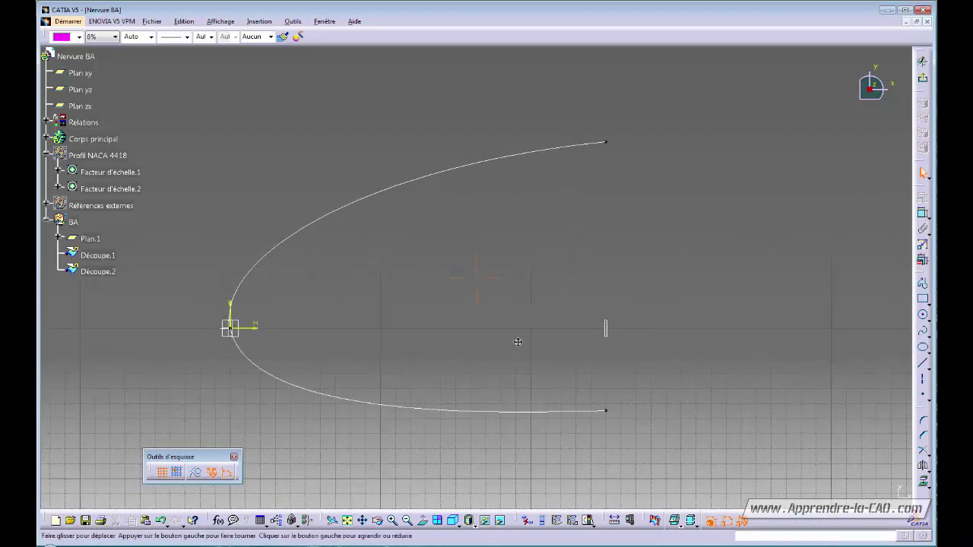
pyautogui.click(221, 21)
pyautogui.moveTo(182, 283)
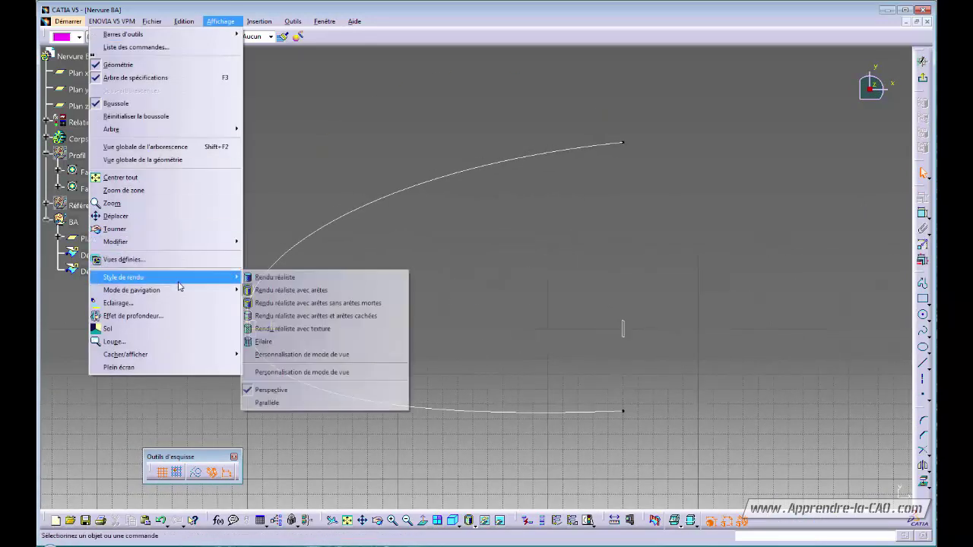
pyautogui.click(287, 404)
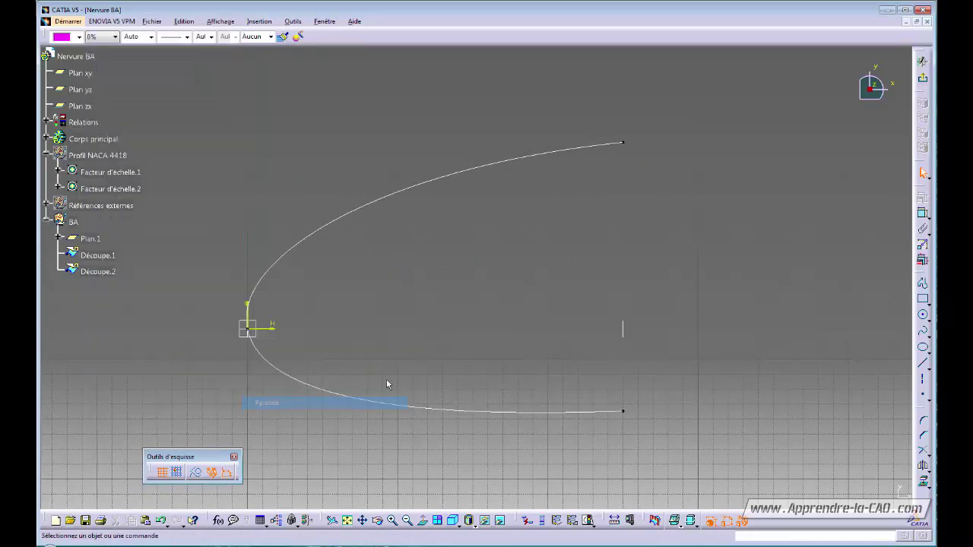
pyautogui.keyDown('ctrl'); pyautogui.moveTo(460, 334); pyautogui.dragTo(457, 317, button='middle'); pyautogui.keyUp('ctrl')
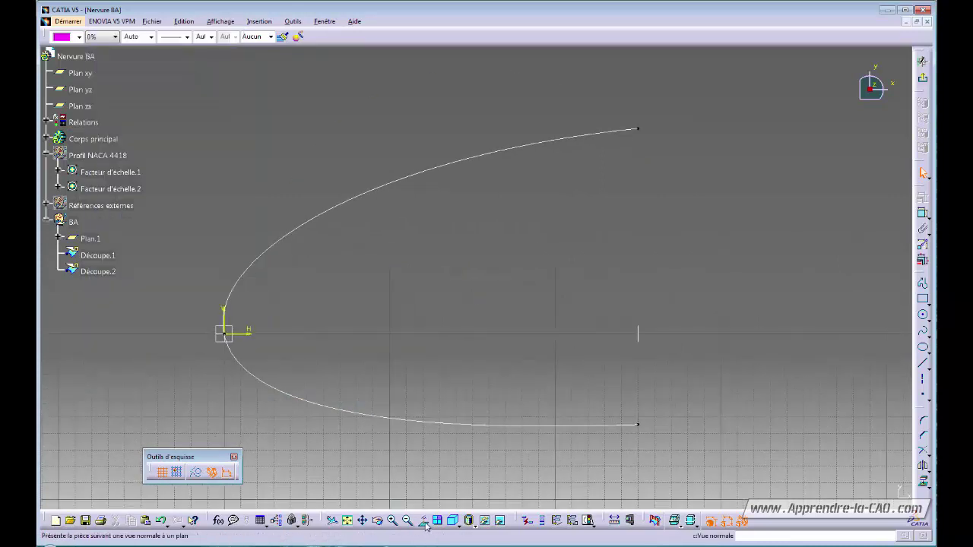
pyautogui.click(424, 521)
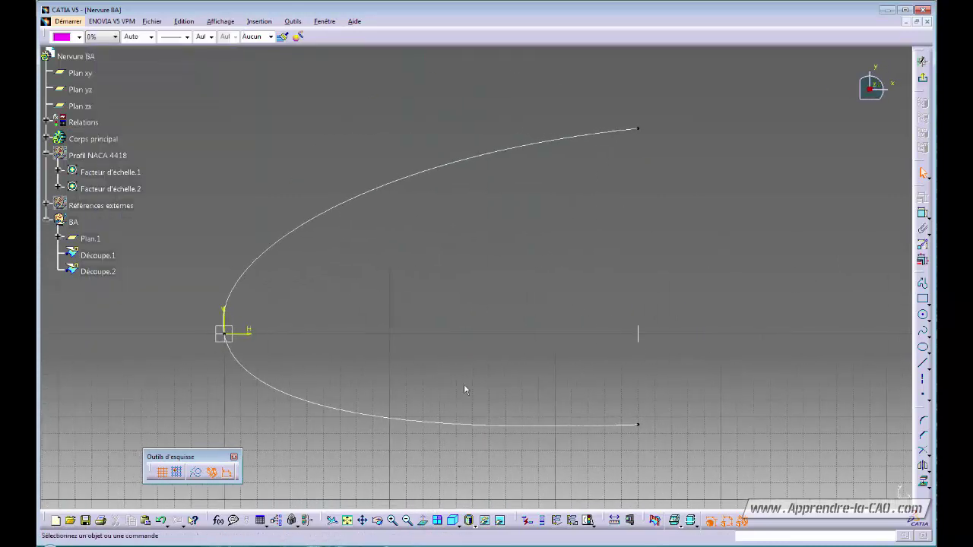
# Project the upper and lower profile curves into the sketch and hide the surrounding 3D geometry.
pyautogui.click(924, 484)
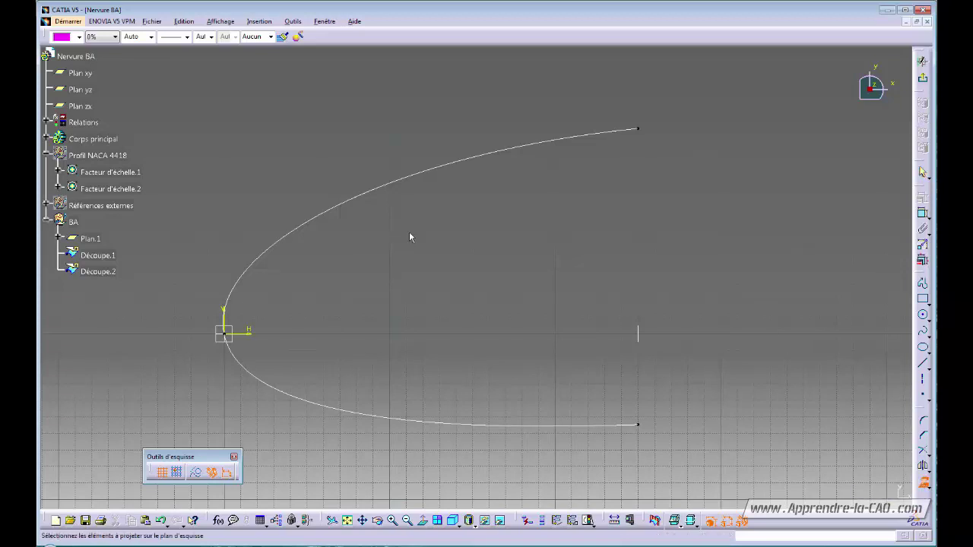
pyautogui.click(396, 180)
pyautogui.click(460, 295)
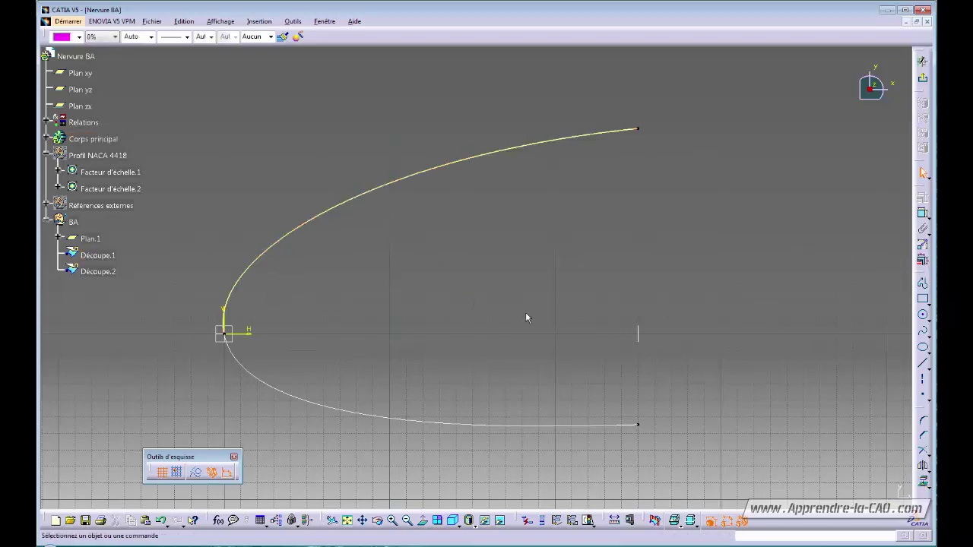
pyautogui.click(924, 482)
pyautogui.click(503, 426)
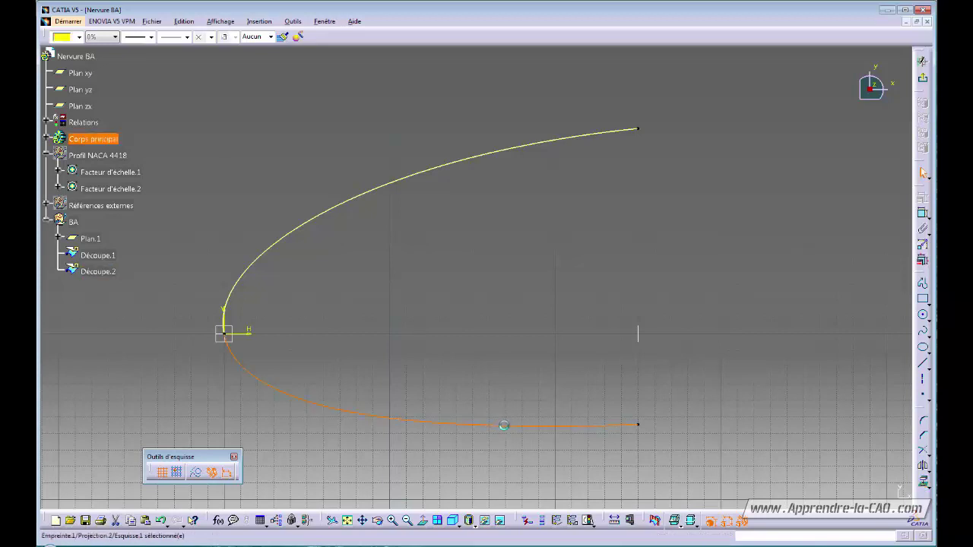
pyautogui.click(479, 329)
pyautogui.keyDown('ctrl'); pyautogui.moveTo(479, 329); pyautogui.dragTo(473, 341, button='middle'); pyautogui.keyUp('ctrl')
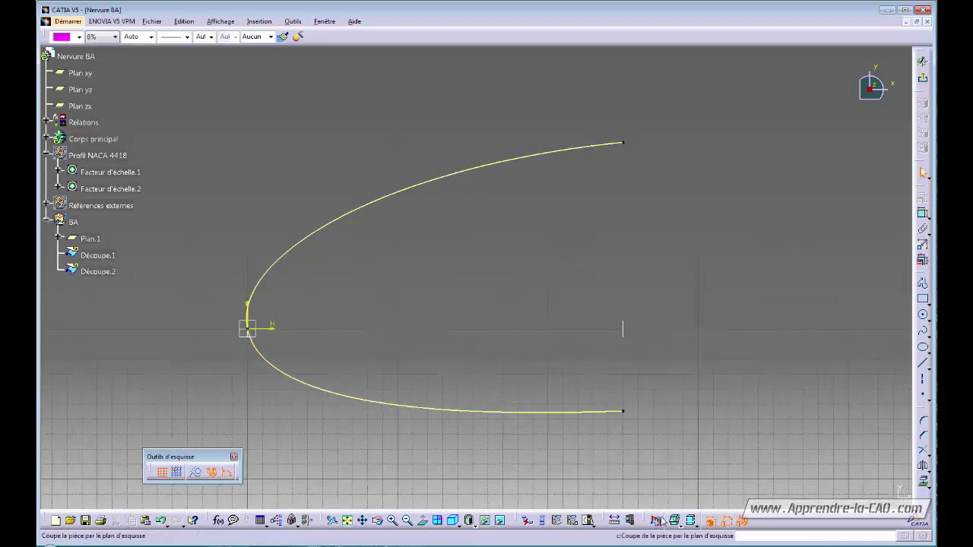
pyautogui.moveTo(454, 384)
pyautogui.mouseDown(button='middle')
pyautogui.moveTo(475, 391)
pyautogui.moveTo(492, 373)
pyautogui.moveTo(478, 341)
pyautogui.mouseUp(button='middle')
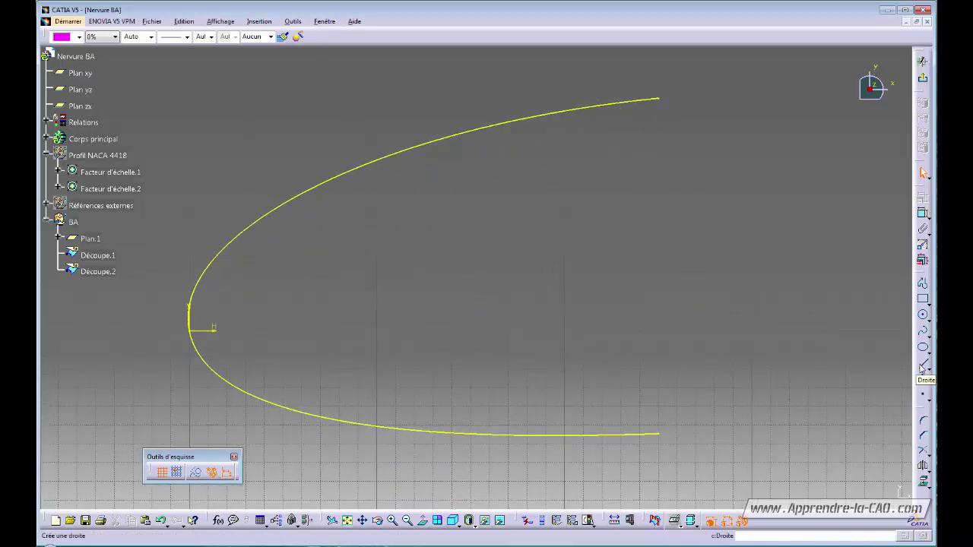
# Intersect Plan.1 with the sketch plane and convert the resulting vertical line to a construction element.
pyautogui.click(924, 485)
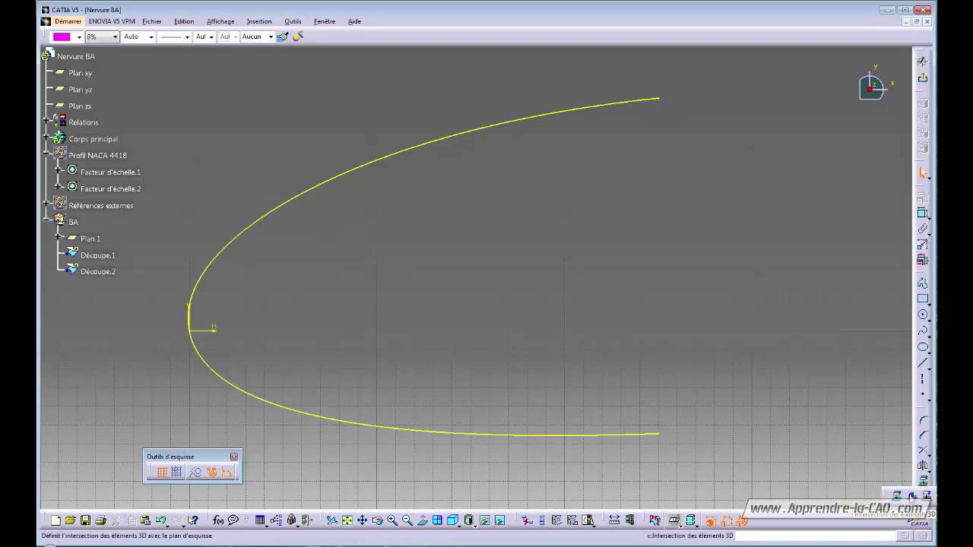
pyautogui.click(911, 495)
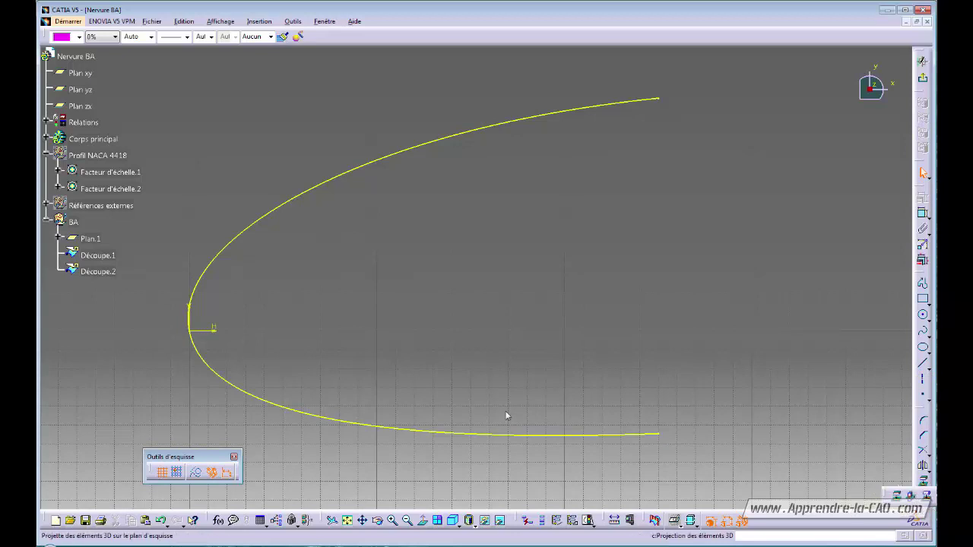
pyautogui.click(90, 239)
pyautogui.click(196, 472)
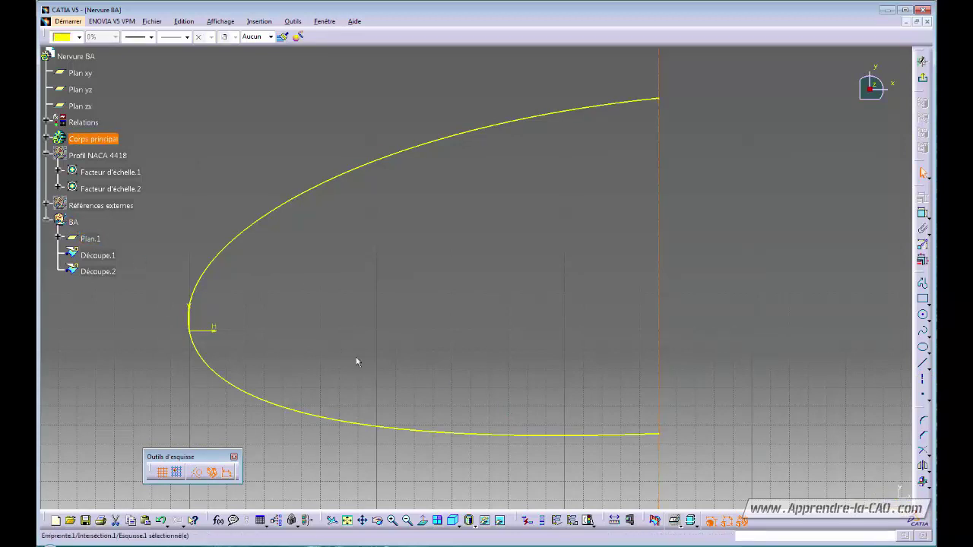
pyautogui.moveTo(458, 282)
pyautogui.mouseDown(button='middle')
pyautogui.moveTo(487, 312)
pyautogui.moveTo(446, 330)
pyautogui.moveTo(447, 318)
pyautogui.mouseUp(button='middle')
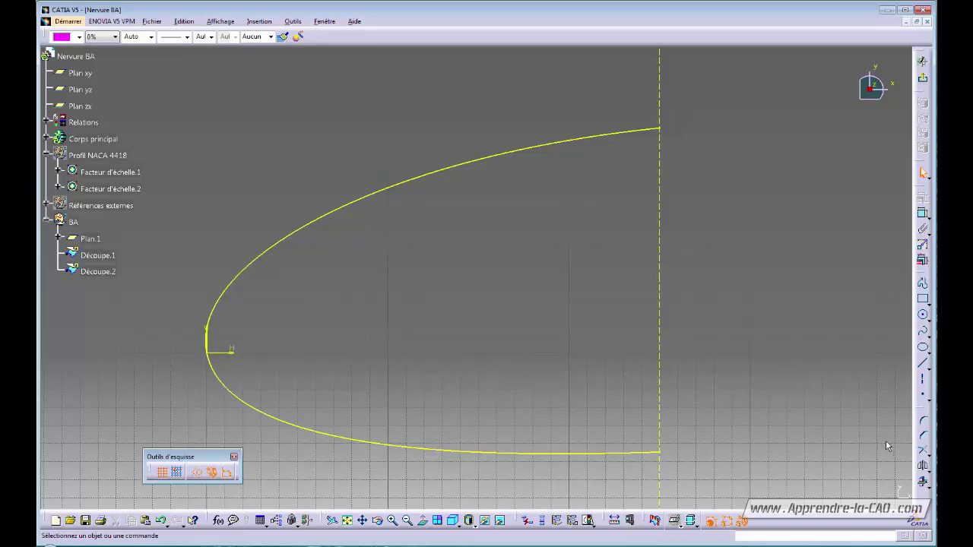
# Convert both projected profile curves to construction elements.
pyautogui.click(489, 161)
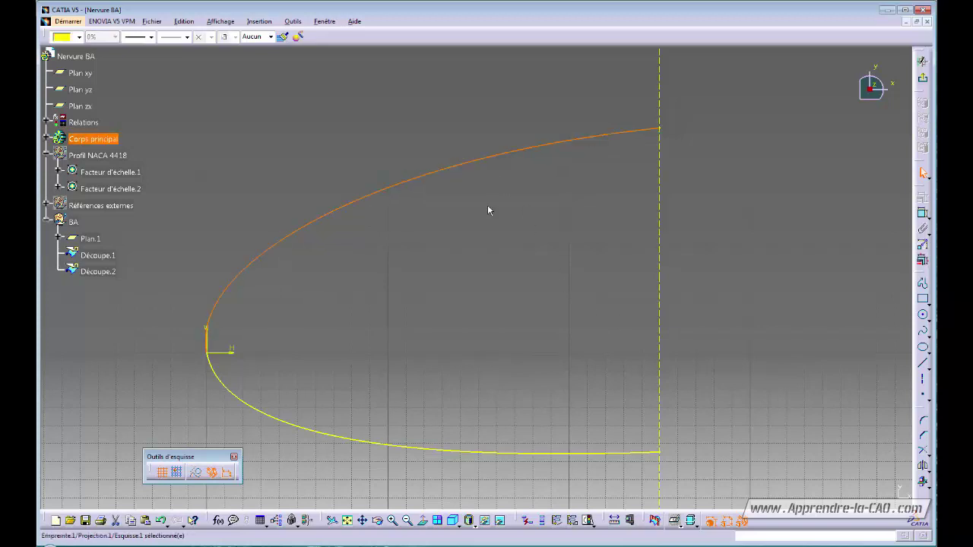
pyautogui.keyDown('ctrl'); pyautogui.click(445, 453); pyautogui.keyUp('ctrl')
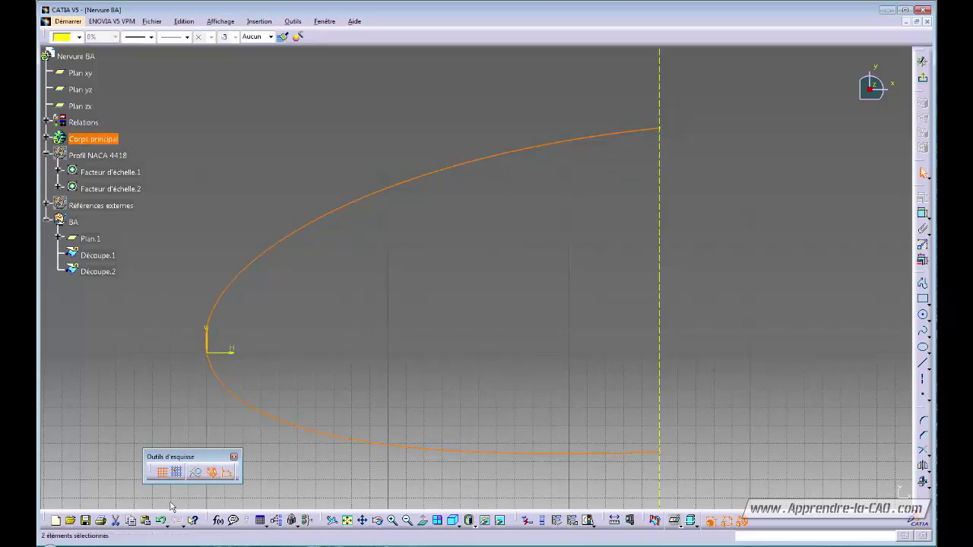
pyautogui.click(196, 473)
pyautogui.click(386, 345)
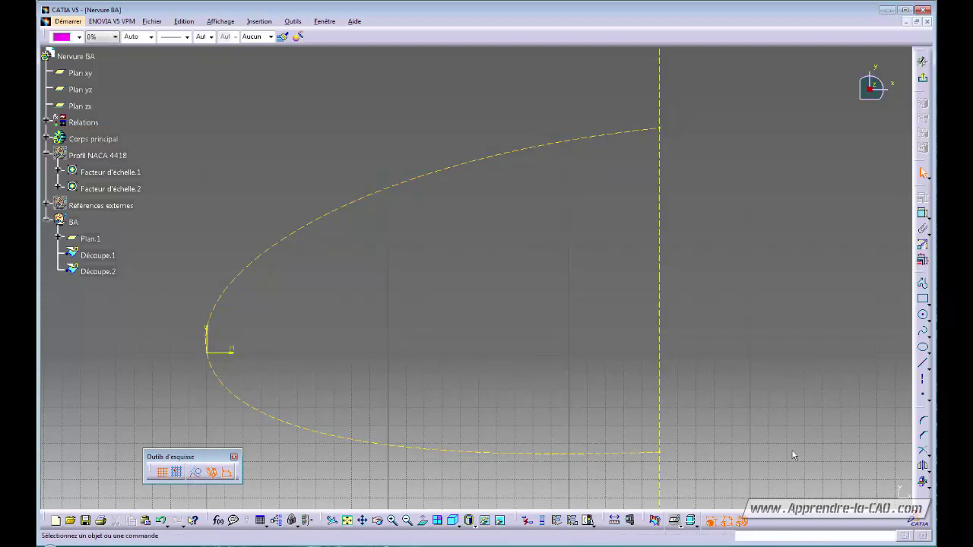
# Offset the upper projected curve about 4.9 mm toward the inside of the profile.
pyautogui.click(926, 470)
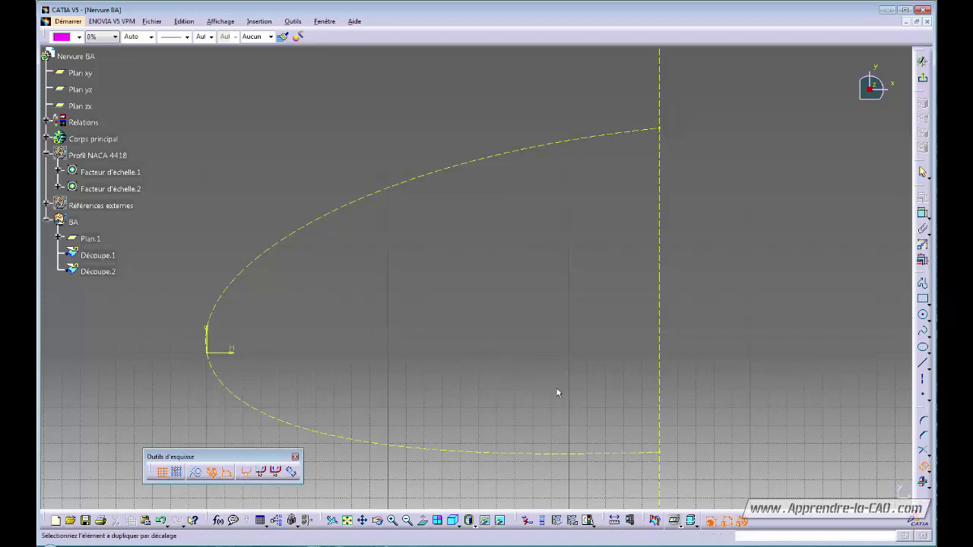
pyautogui.click(356, 203)
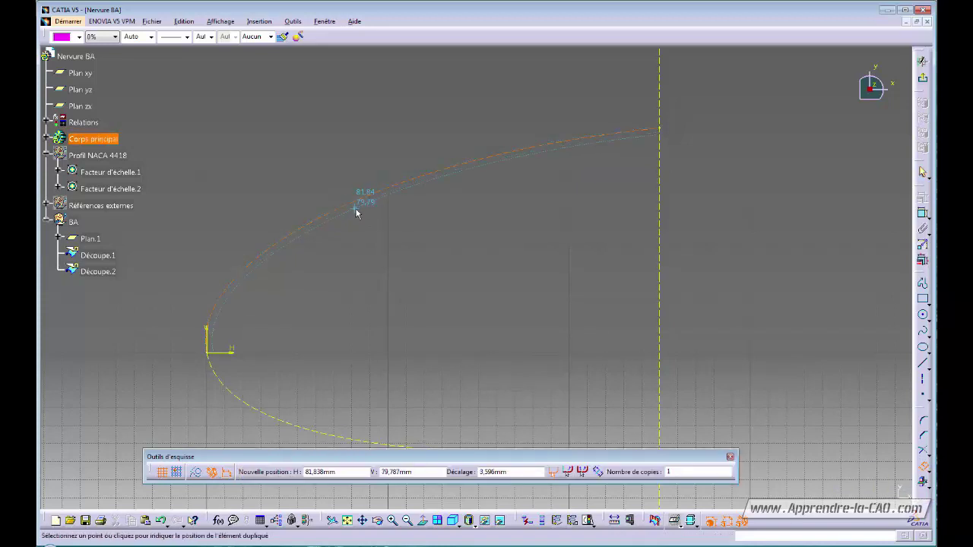
pyautogui.click(357, 215)
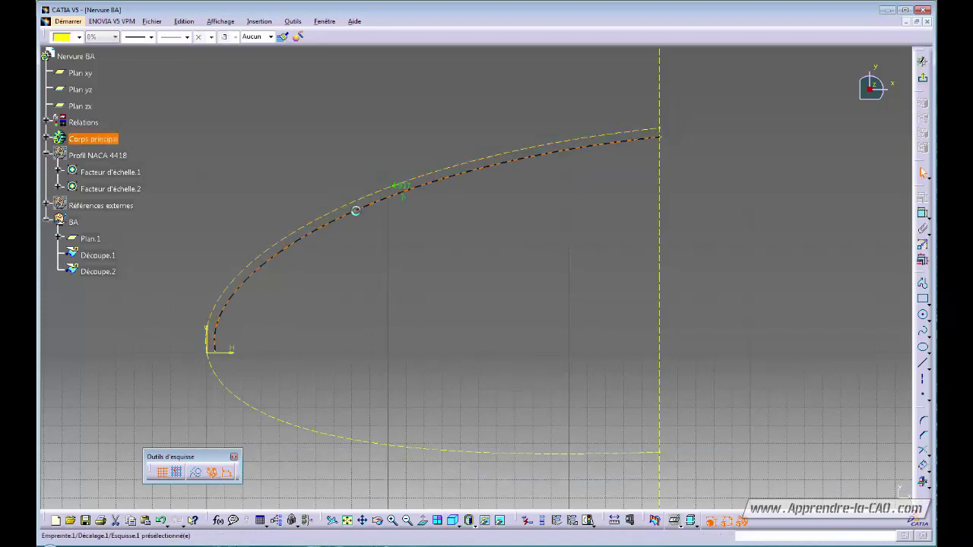
pyautogui.click(457, 296)
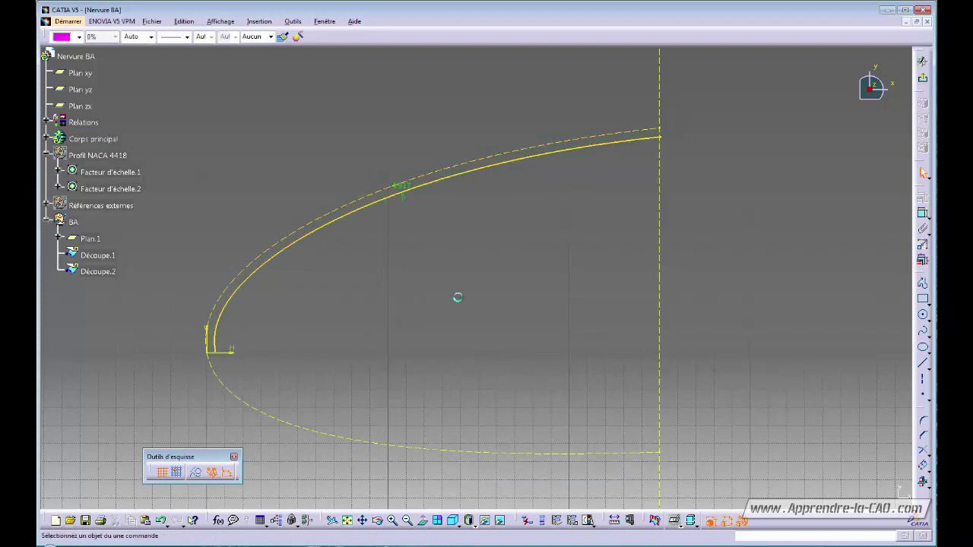
# Offset the lower projected curve about 6.9 mm toward the inside of the profile and exit the sketch.
pyautogui.click(922, 465)
pyautogui.click(320, 433)
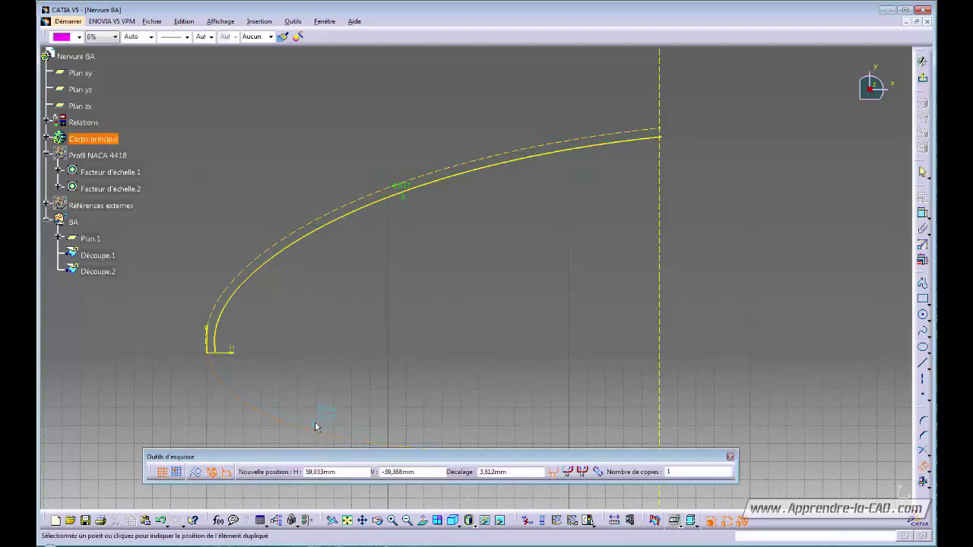
pyautogui.click(330, 399)
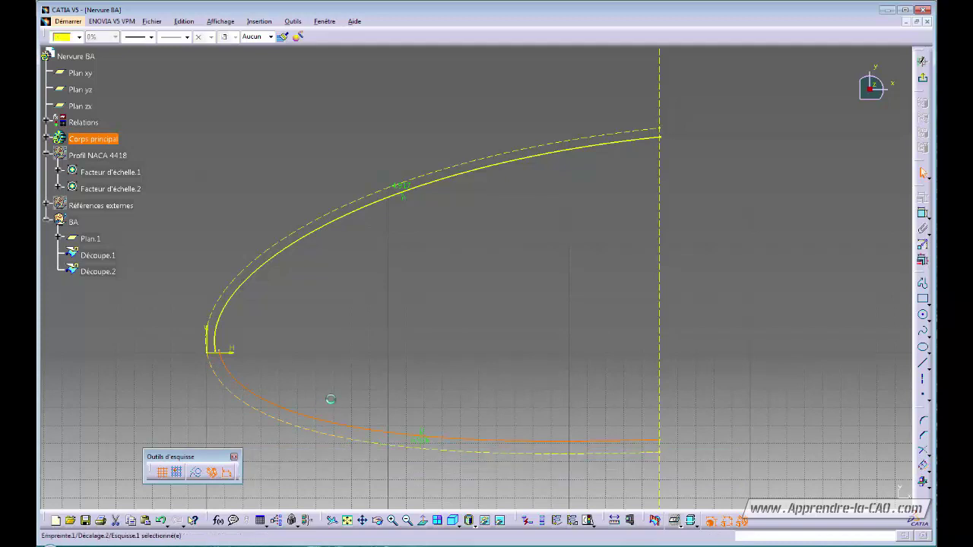
pyautogui.moveTo(380, 377); pyautogui.dragTo(391, 345, button='middle')
pyautogui.click(394, 346)
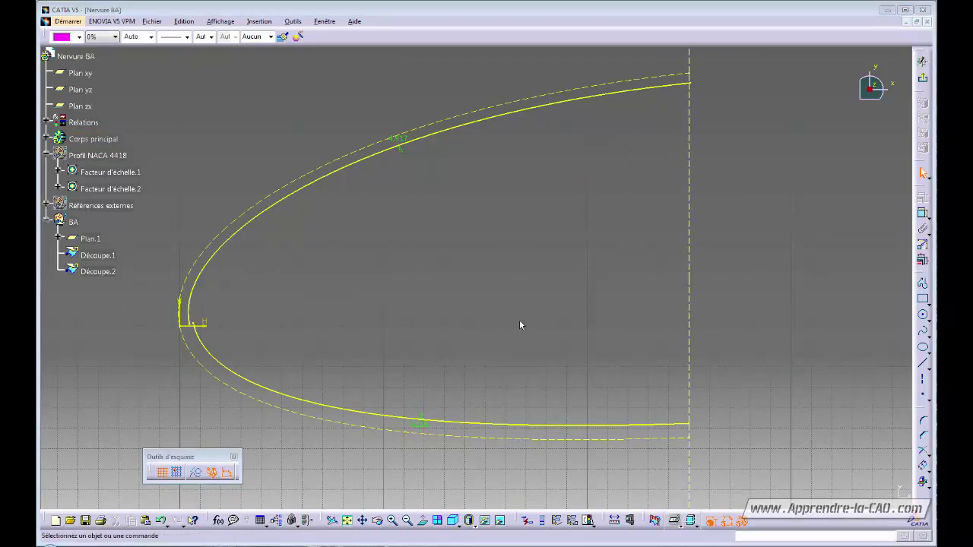
pyautogui.click(922, 78)
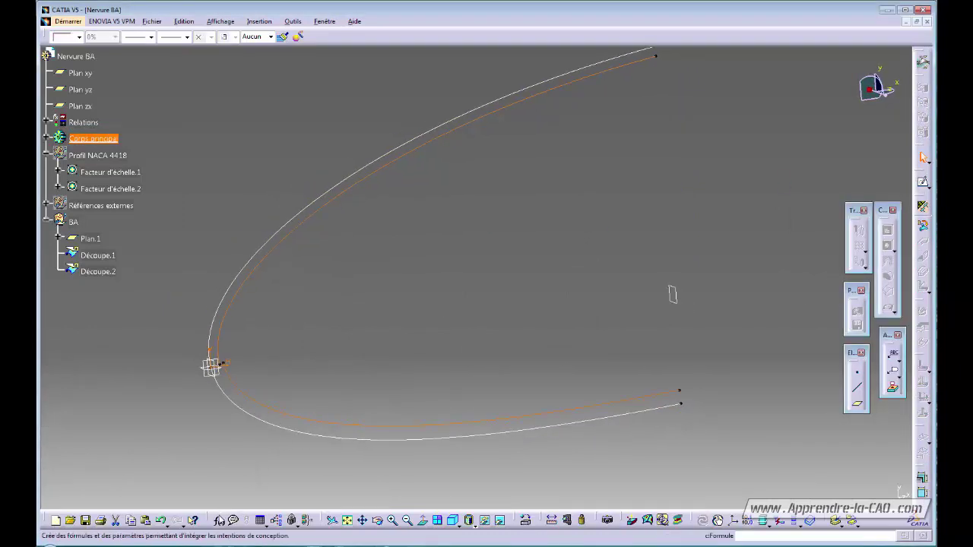
# Create a length parameter named "Epaisseur peau" with a value of 0.5 mm.
pyautogui.click(218, 521)
pyautogui.click(565, 344)
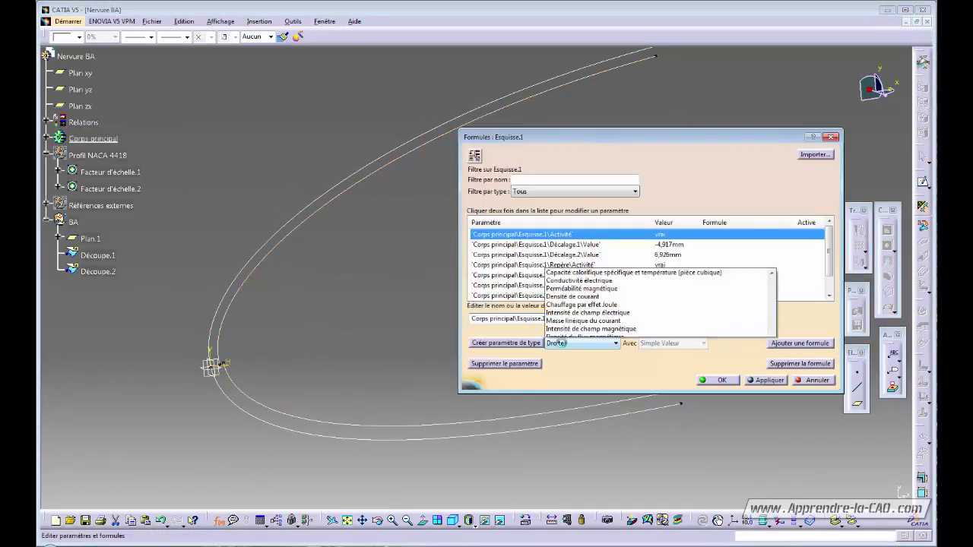
pyautogui.moveTo(771, 310); pyautogui.dragTo(787, 104)
pyautogui.click(587, 134)
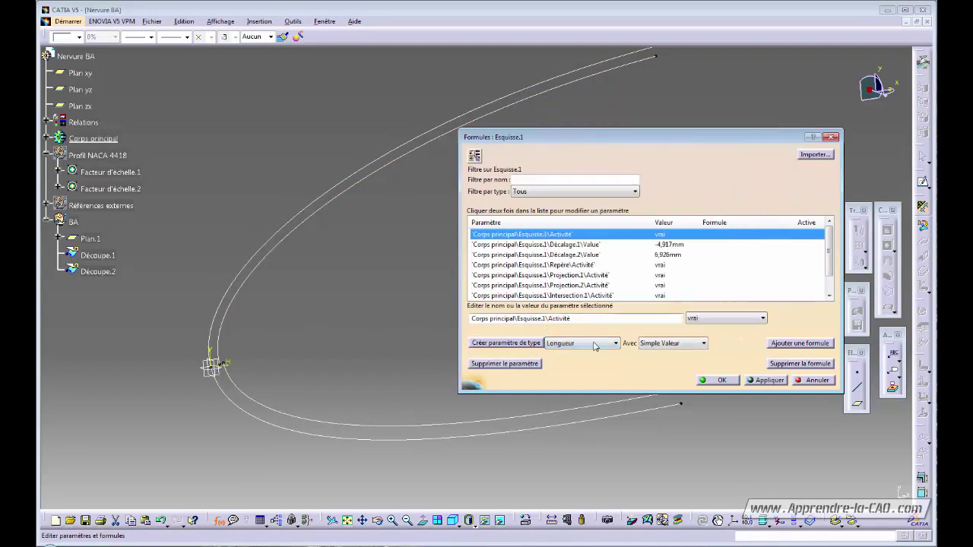
pyautogui.click(508, 344)
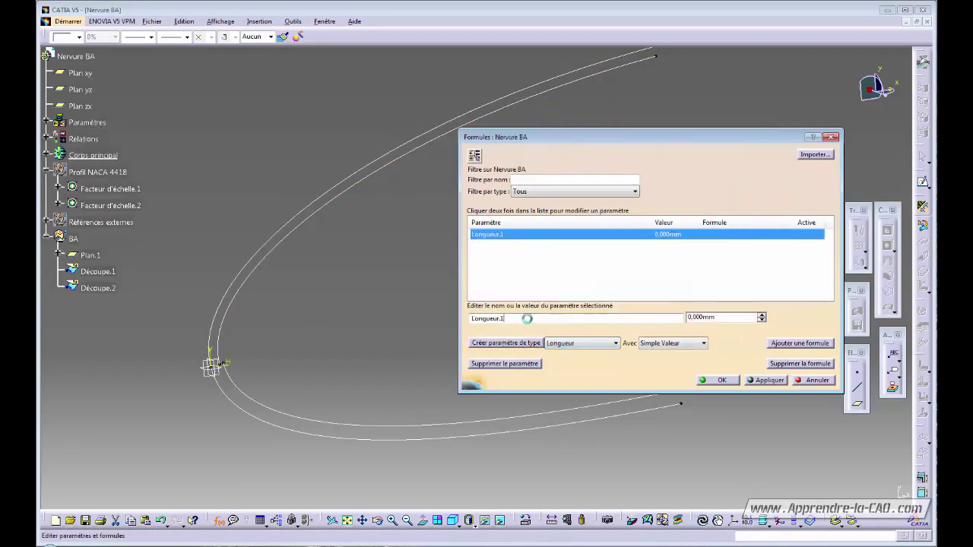
pyautogui.doubleClick(526, 318)
pyautogui.write('Epaisseur peau')
pyautogui.press('Tab')
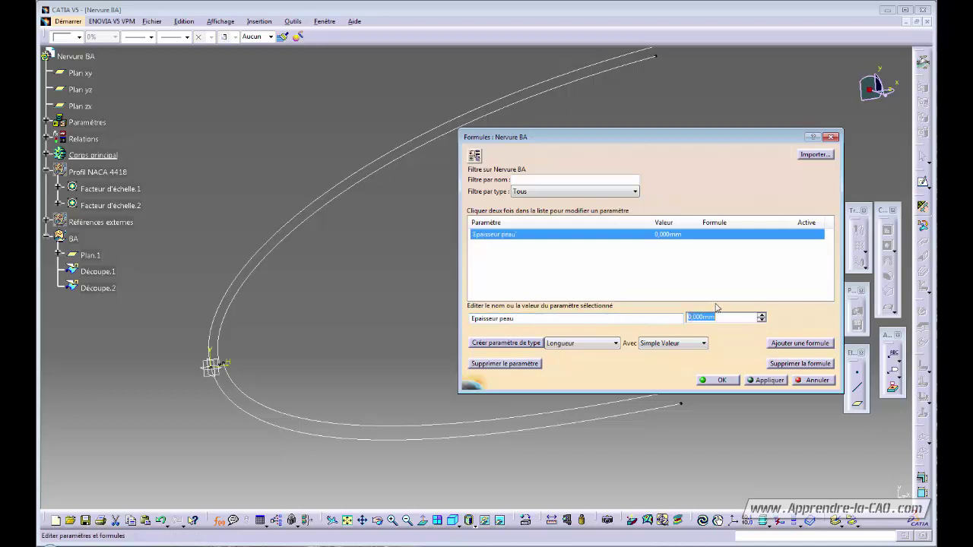
pyautogui.write('0.5')
pyautogui.click(673, 317)
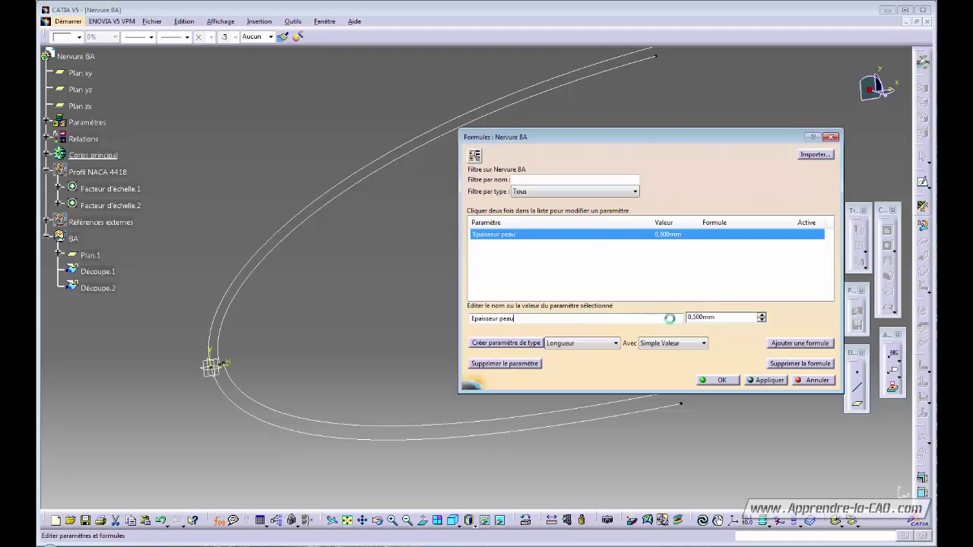
pyautogui.click(730, 382)
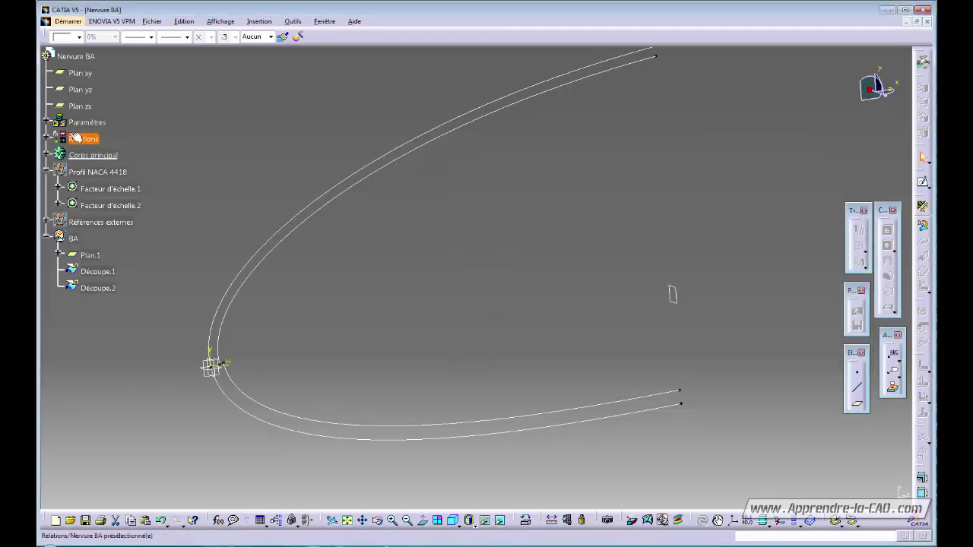
# Expand the parameters and the main body in the tree, and reopen Esquisse.1 for editing.
pyautogui.click(47, 122)
pyautogui.click(142, 140)
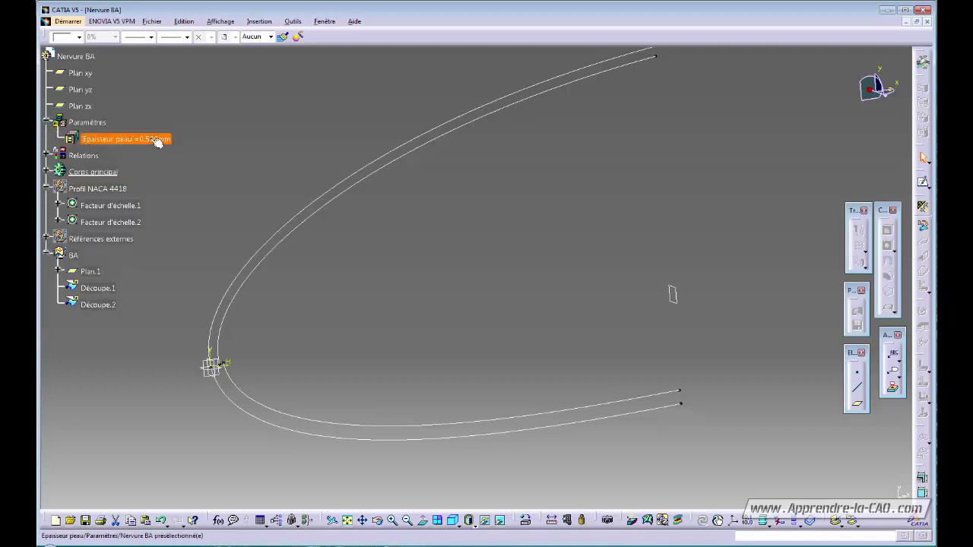
pyautogui.click(209, 114)
pyautogui.click(111, 306)
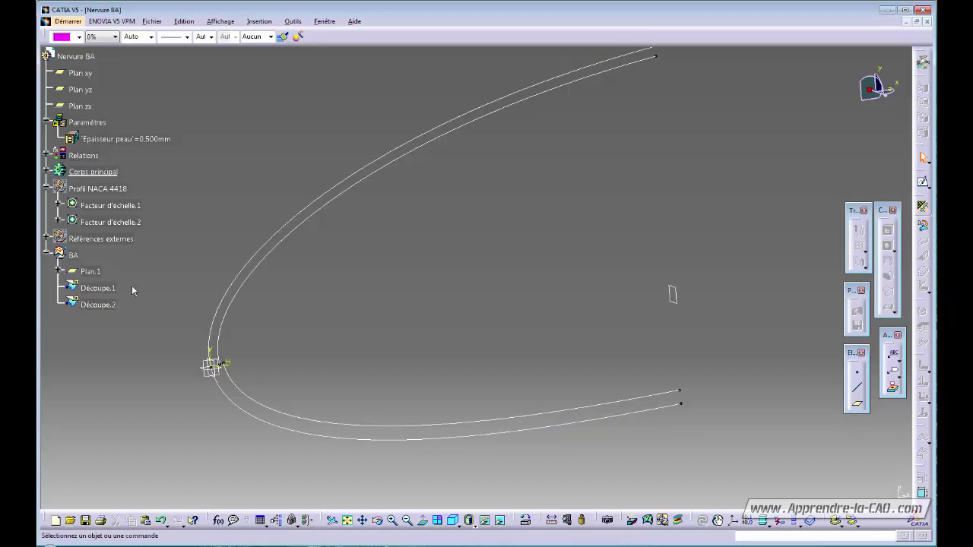
pyautogui.click(46, 172)
pyautogui.doubleClick(97, 190)
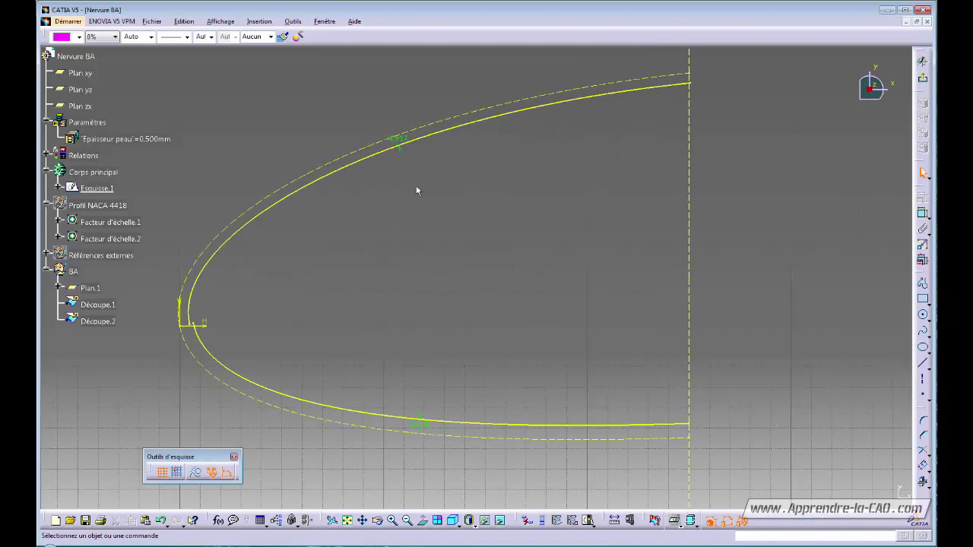
# Link the upper curve's offset value to the "Epaisseur peau" parameter with a formula.
pyautogui.click(403, 142)
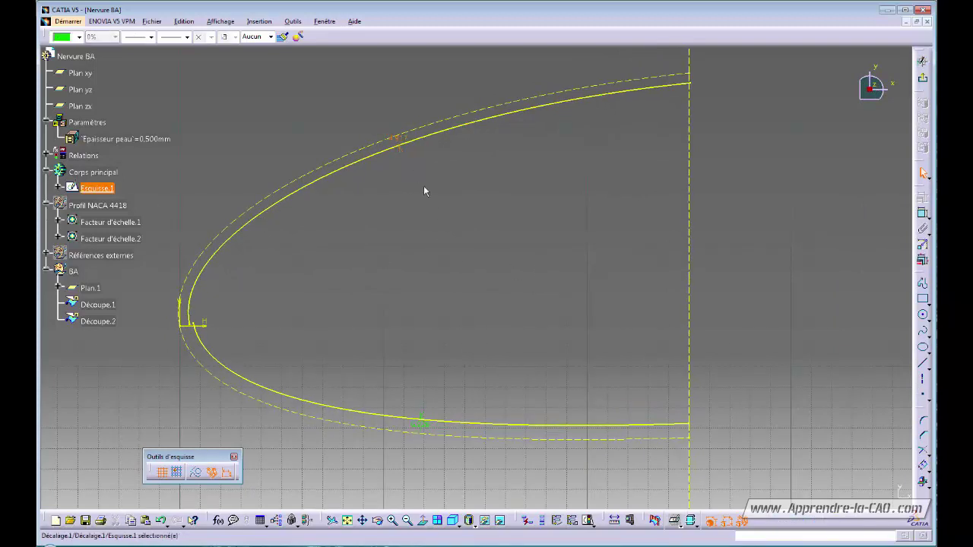
pyautogui.doubleClick(396, 143)
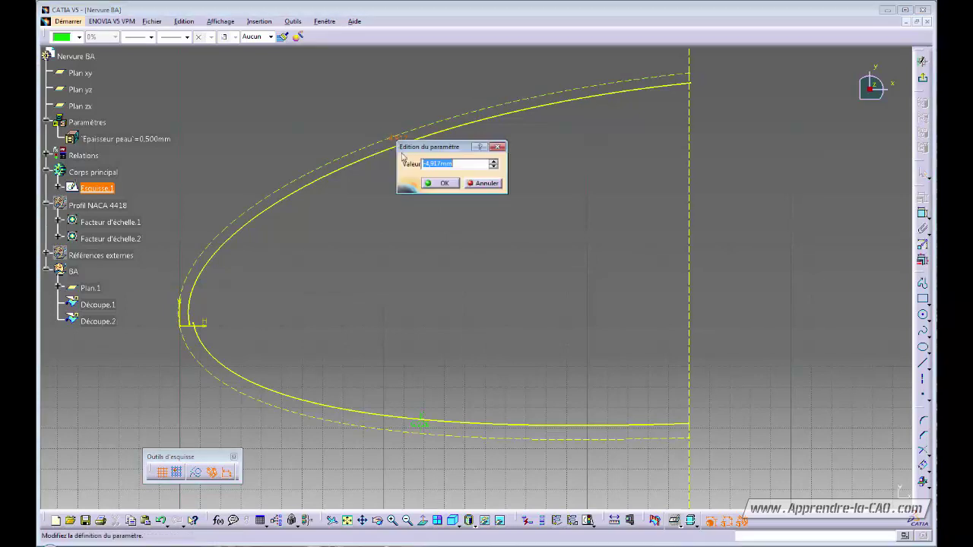
pyautogui.rightClick(477, 162)
pyautogui.click(503, 169)
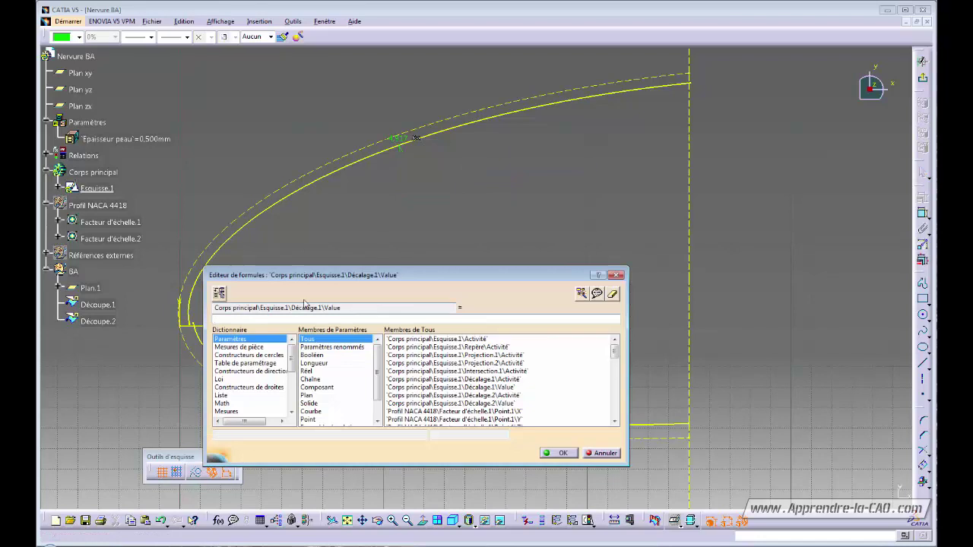
pyautogui.click(124, 139)
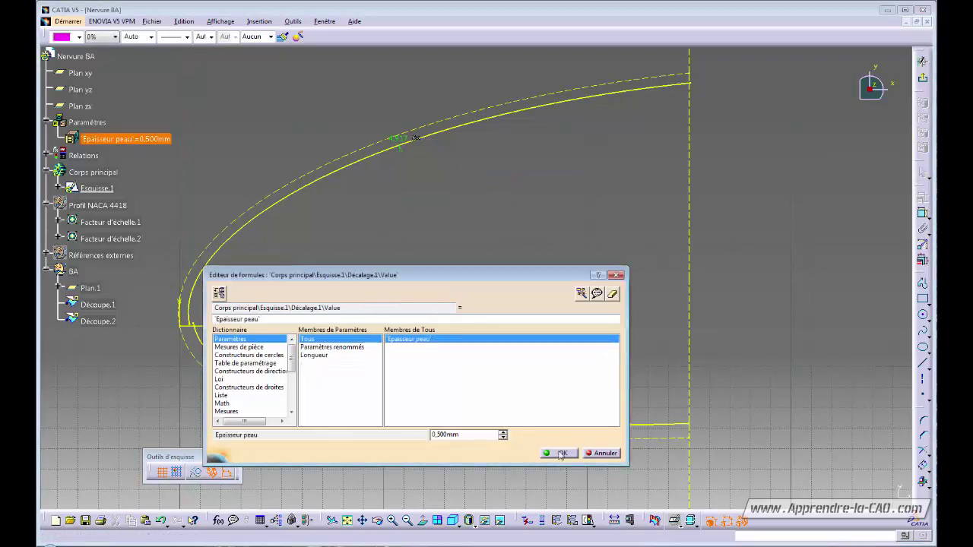
pyautogui.click(558, 453)
pyautogui.click(533, 314)
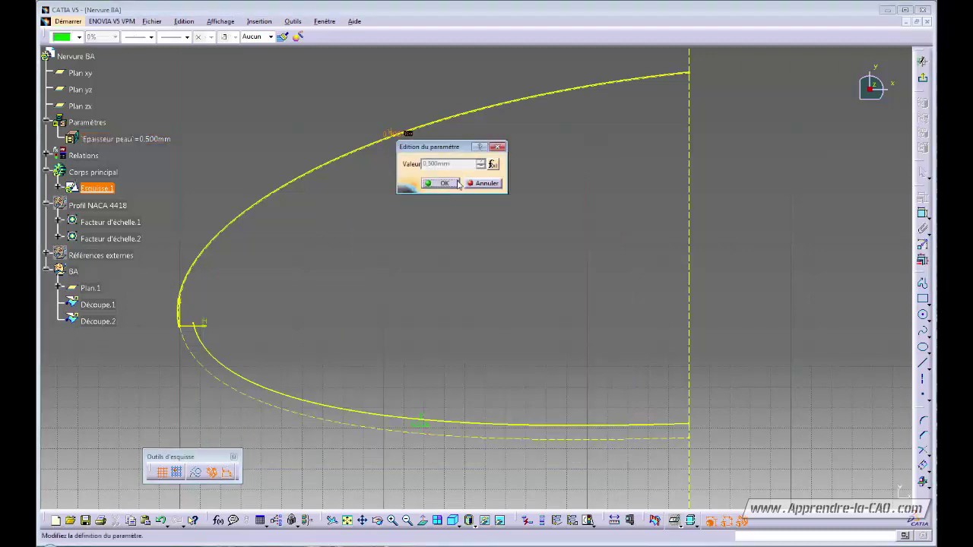
# Put a minus sign before "Epaisseur peau" in the upper offset's formula so the curve lies inside the profile.
pyautogui.click(493, 164)
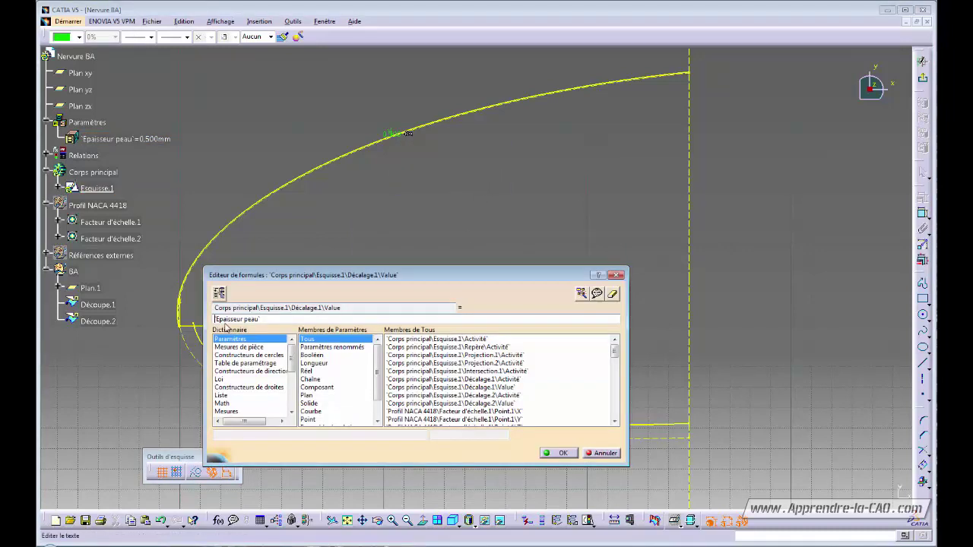
pyautogui.write('-')
pyautogui.click(553, 454)
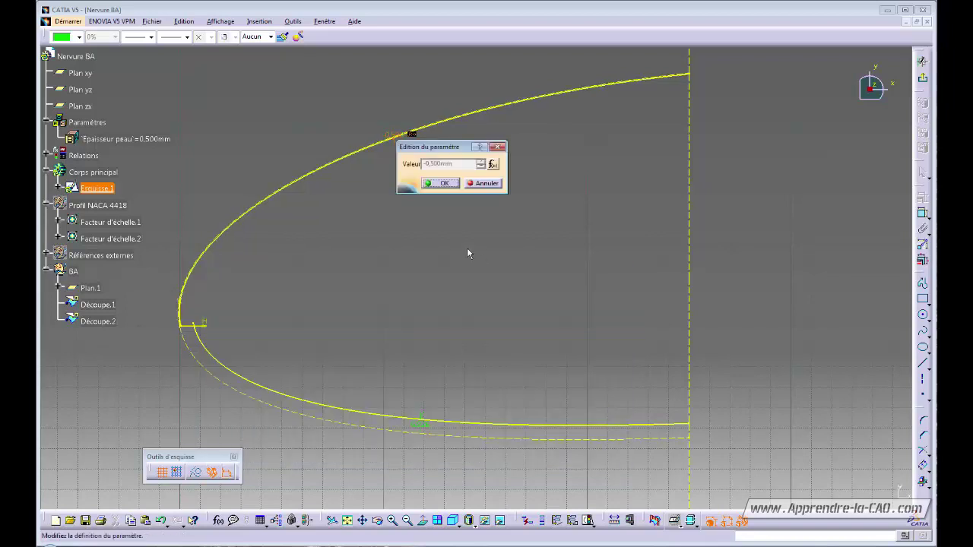
pyautogui.click(440, 185)
# Link the lower curve's offset value to the "Epaisseur peau" parameter with a formula.
pyautogui.moveTo(346, 226)
pyautogui.mouseDown(button='middle')
pyautogui.moveTo(408, 300)
pyautogui.moveTo(379, 154)
pyautogui.mouseUp(button='middle')
pyautogui.moveTo(357, 99)
pyautogui.mouseDown(button='middle')
pyautogui.moveTo(356, 284)
pyautogui.moveTo(475, 295)
pyautogui.mouseUp(button='middle')
pyautogui.moveTo(456, 232); pyautogui.dragTo(440, 304, button='middle')
pyautogui.moveTo(431, 351)
pyautogui.mouseDown(button='middle')
pyautogui.moveTo(423, 212)
pyautogui.moveTo(381, 129)
pyautogui.mouseUp(button='middle')
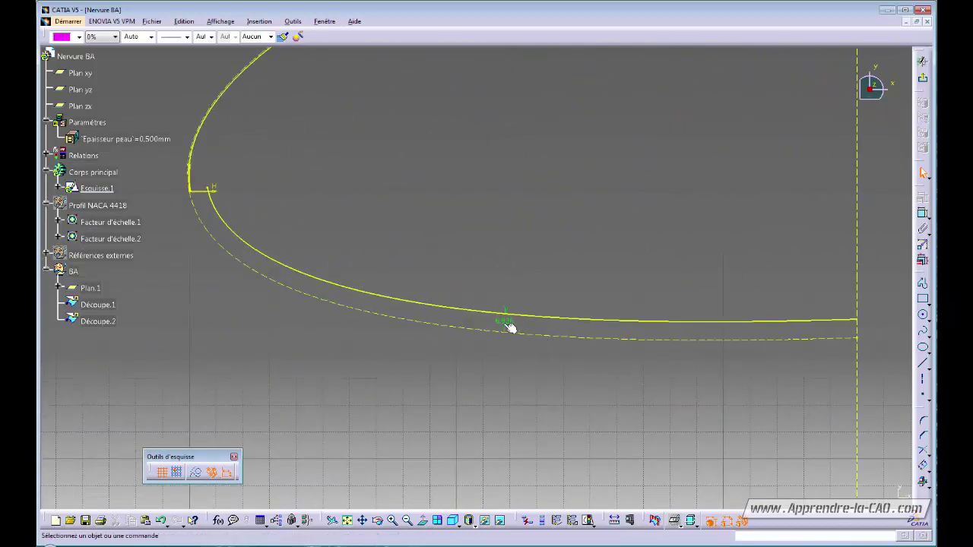
pyautogui.doubleClick(504, 322)
pyautogui.rightClick(566, 348)
pyautogui.click(589, 354)
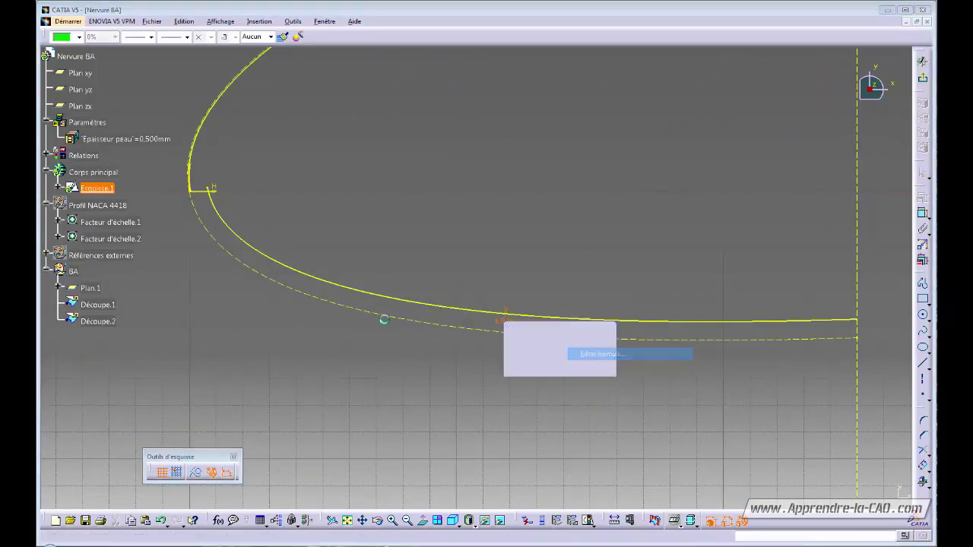
pyautogui.click(148, 143)
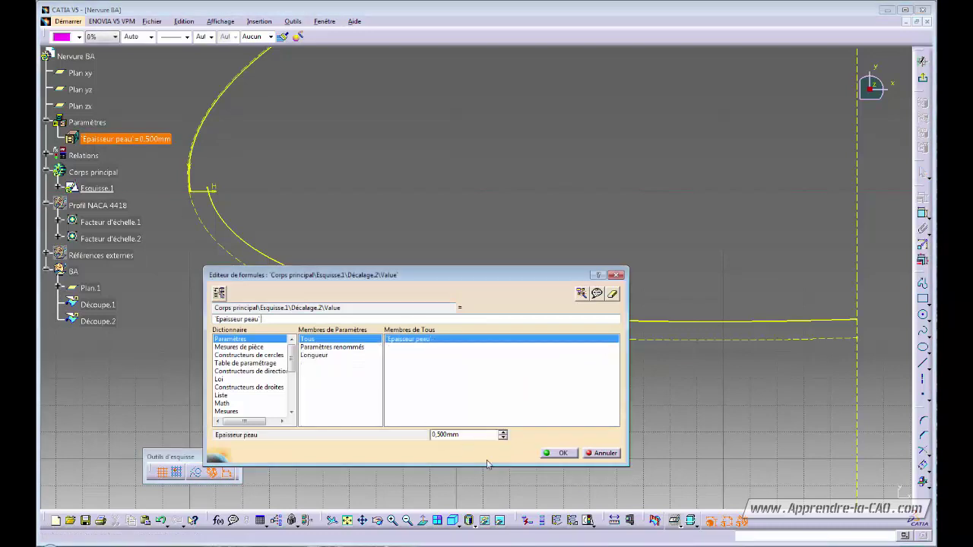
pyautogui.click(558, 453)
pyautogui.click(547, 318)
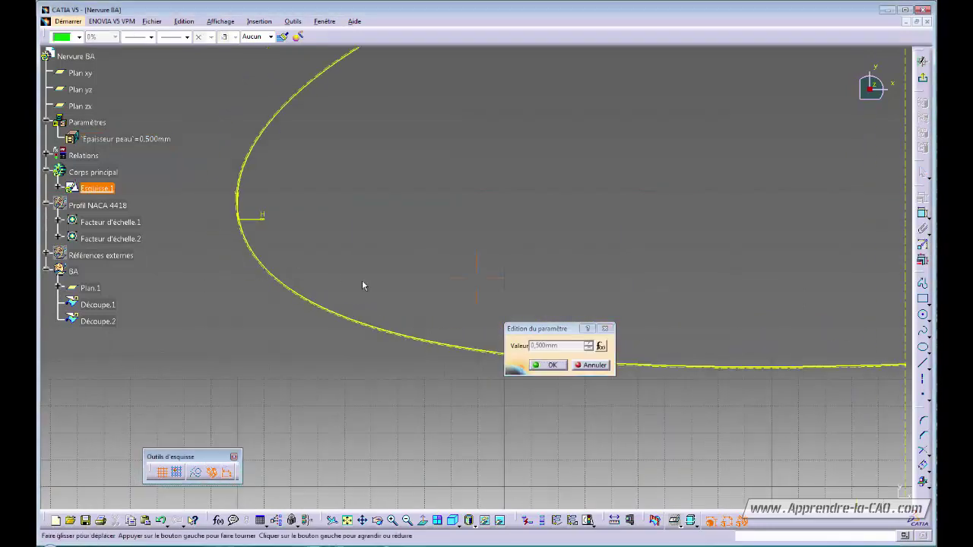
pyautogui.click(545, 363)
# Examine where the two offset curves meet at the nose, and how they run to the vertical construction line.
pyautogui.moveTo(334, 341)
pyautogui.mouseDown(button='middle')
pyautogui.moveTo(428, 400)
pyautogui.moveTo(334, 317)
pyautogui.moveTo(555, 326)
pyautogui.moveTo(529, 270)
pyautogui.moveTo(388, 326)
pyautogui.mouseUp(button='middle')
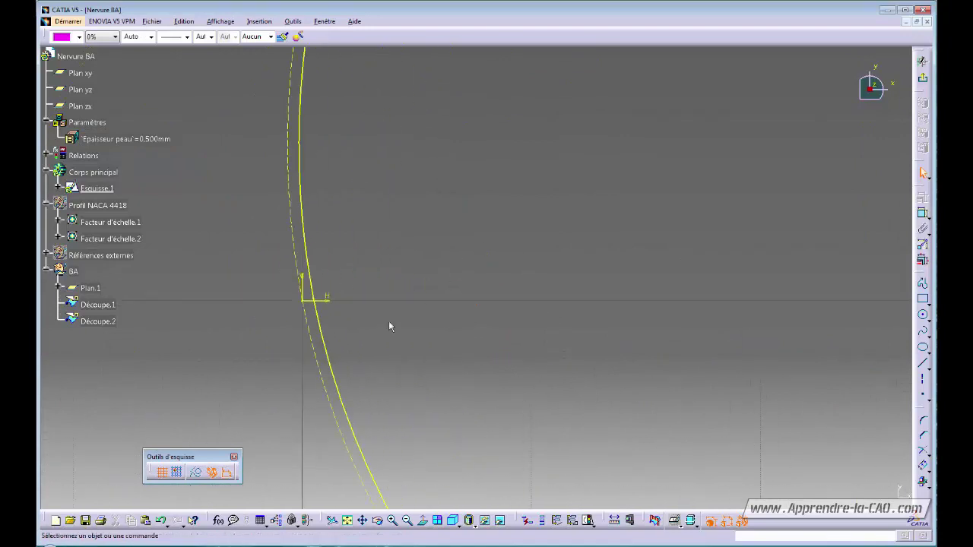
pyautogui.click(324, 338)
pyautogui.click(308, 257)
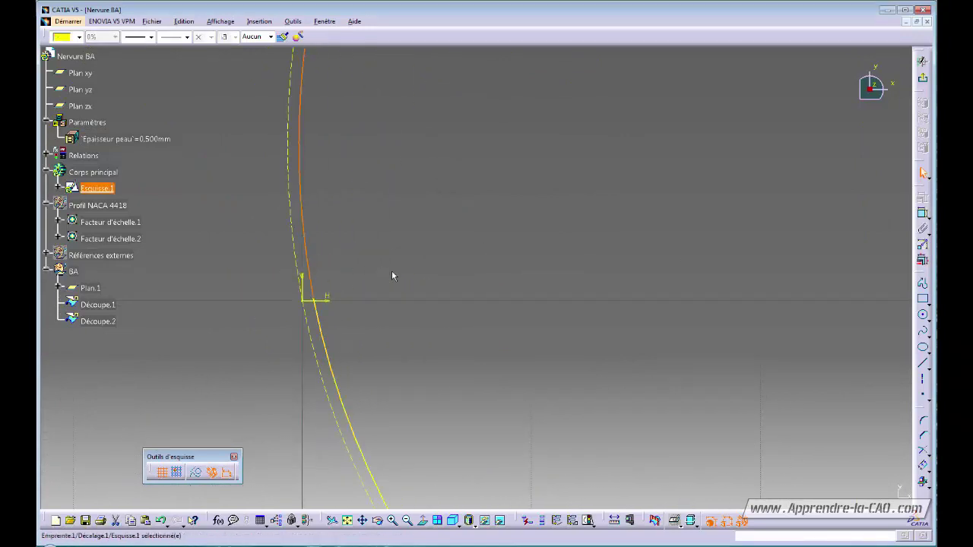
pyautogui.moveTo(391, 271); pyautogui.dragTo(486, 393, button='middle')
pyautogui.click(567, 341)
pyautogui.moveTo(559, 329)
pyautogui.mouseDown(button='middle')
pyautogui.moveTo(578, 379)
pyautogui.moveTo(477, 302)
pyautogui.moveTo(523, 330)
pyautogui.moveTo(443, 380)
pyautogui.moveTo(480, 325)
pyautogui.mouseUp(button='middle')
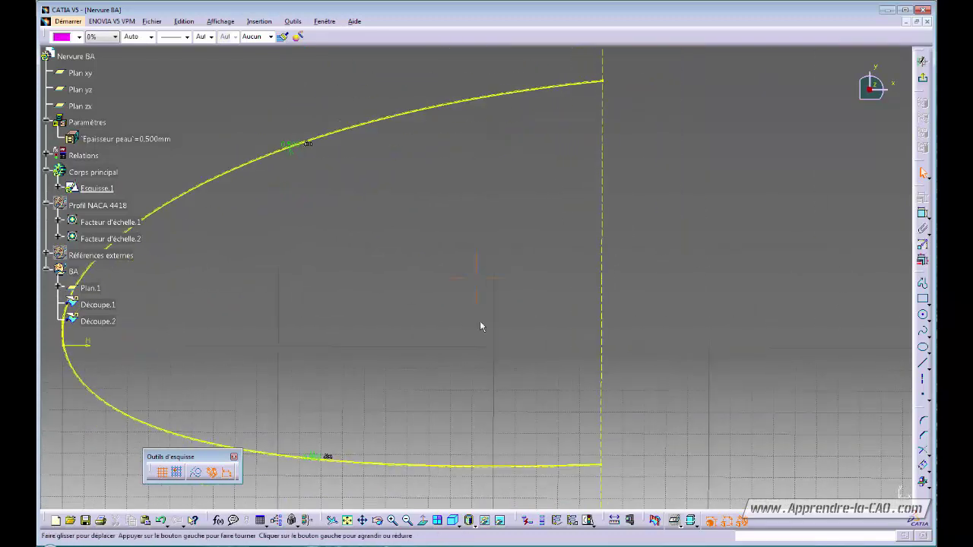
pyautogui.moveTo(655, 349); pyautogui.dragTo(735, 331, button='middle')
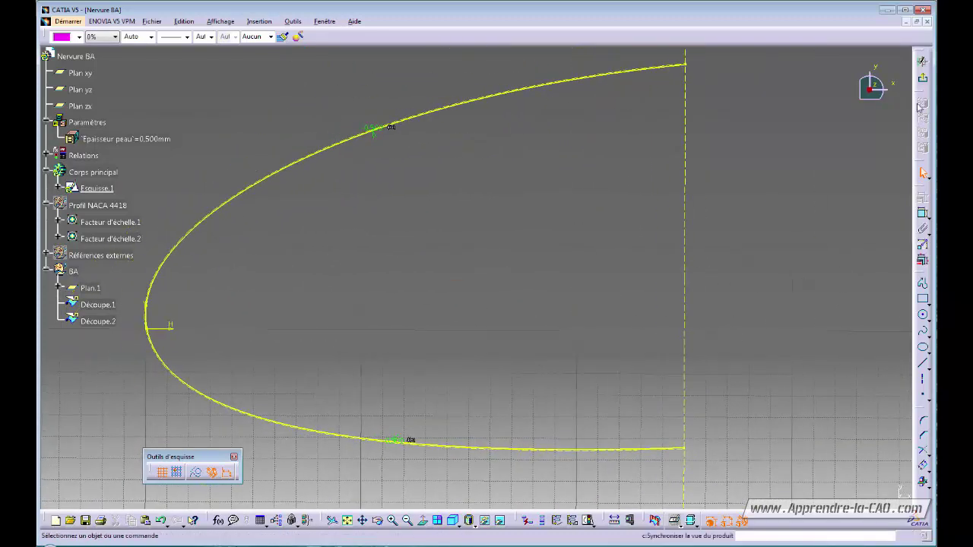
# Create a second length parameter named "Epaisseur longeron" with a value of 2 mm.
pyautogui.click(219, 522)
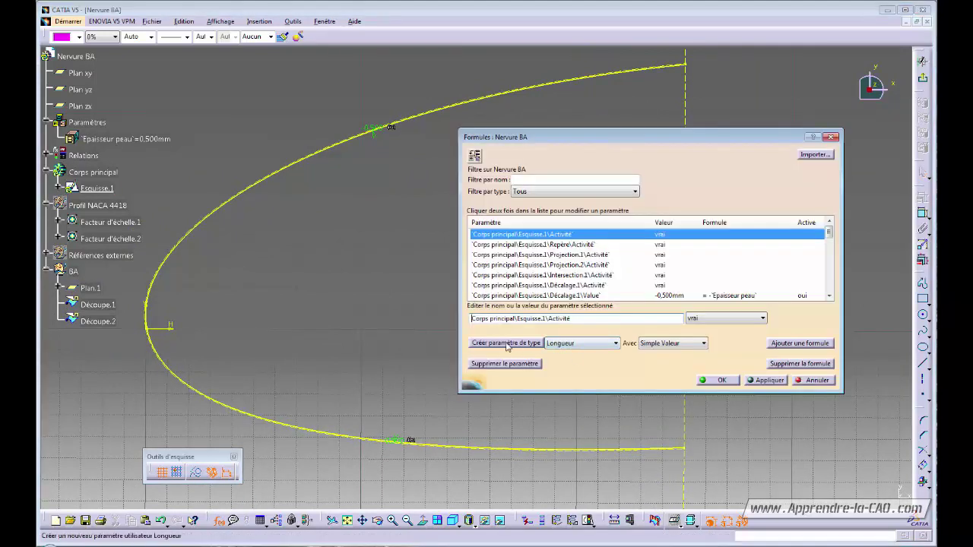
pyautogui.click(507, 343)
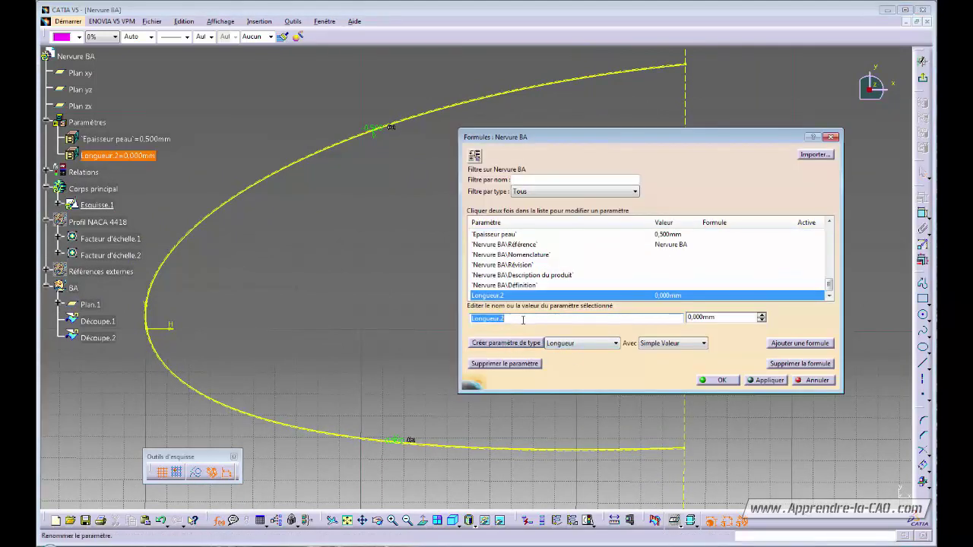
pyautogui.write('Epaisseur longeron')
pyautogui.click(737, 314)
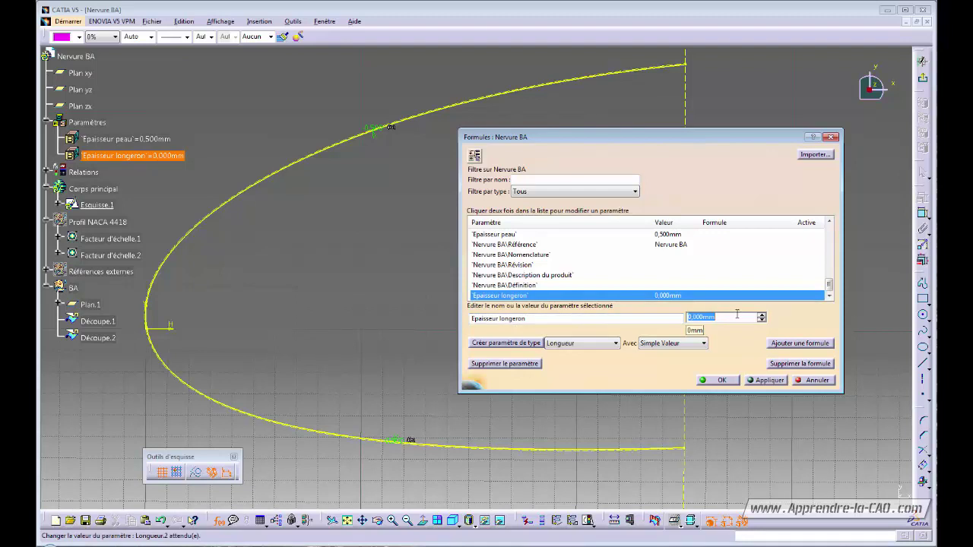
pyautogui.write('2')
pyautogui.press('Return')
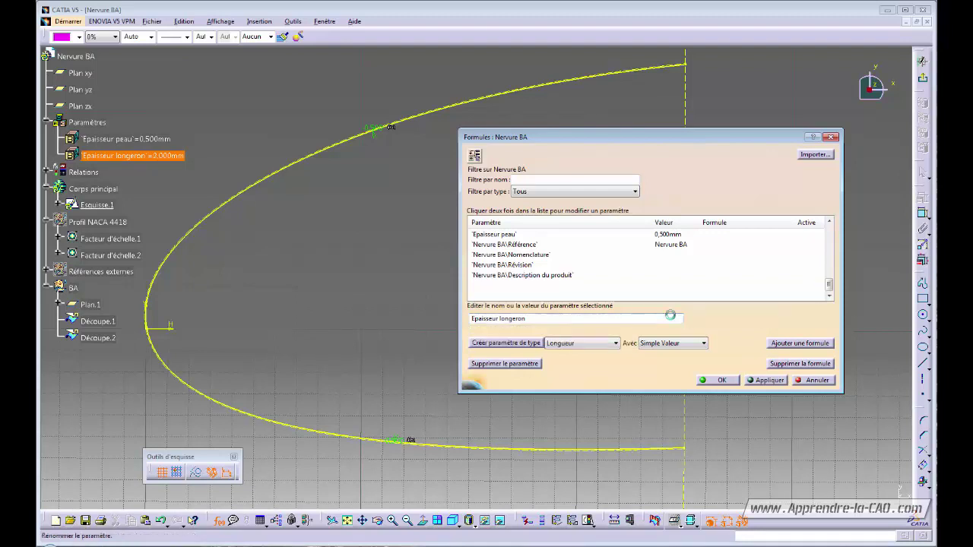
pyautogui.click(768, 381)
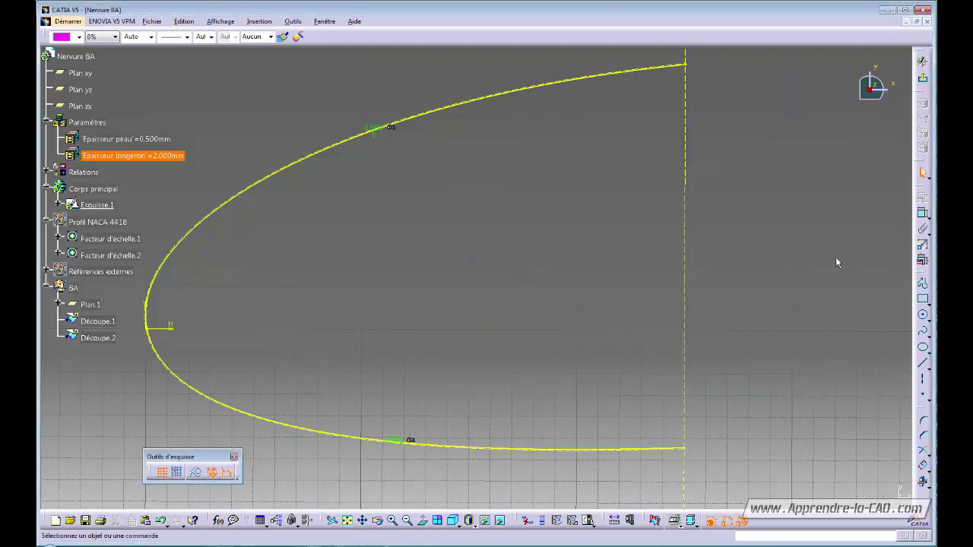
# Draw a vertical line about 3.3 mm inside the vertical construction line, extending past both the upper and lower profile curves.
pyautogui.click(922, 364)
pyautogui.scroll(-2, 558, 187)
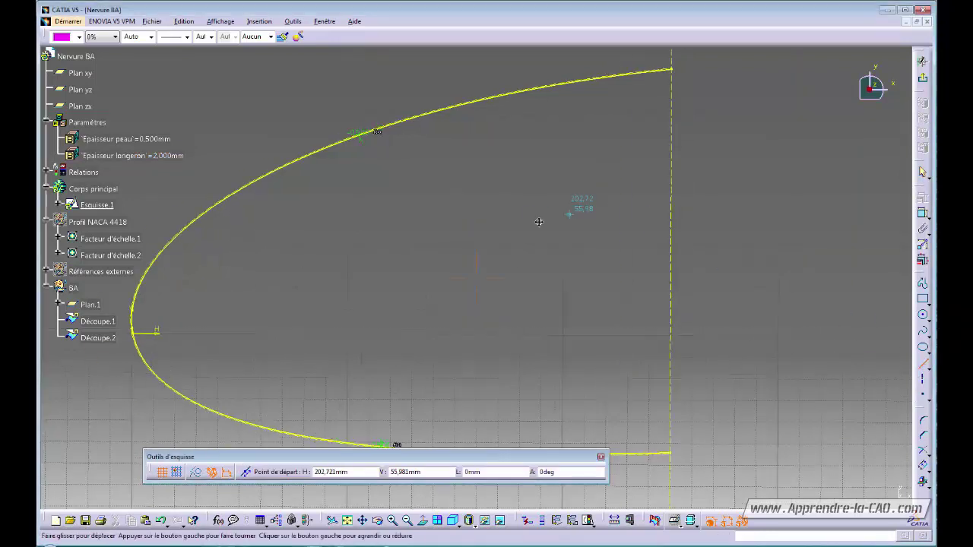
pyautogui.click(598, 94)
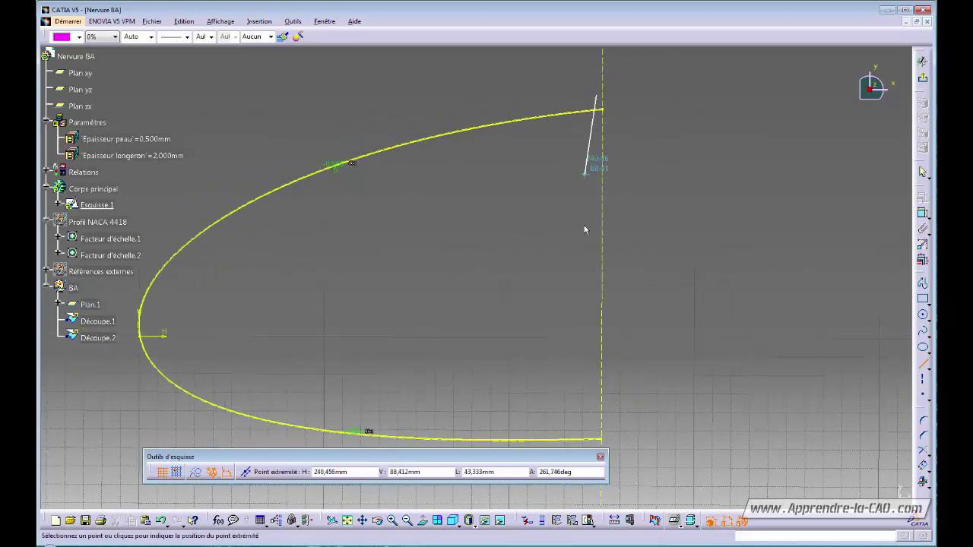
pyautogui.moveTo(591, 239)
pyautogui.mouseDown(button='middle')
pyautogui.moveTo(591, 212)
pyautogui.moveTo(578, 206)
pyautogui.mouseUp(button='middle')
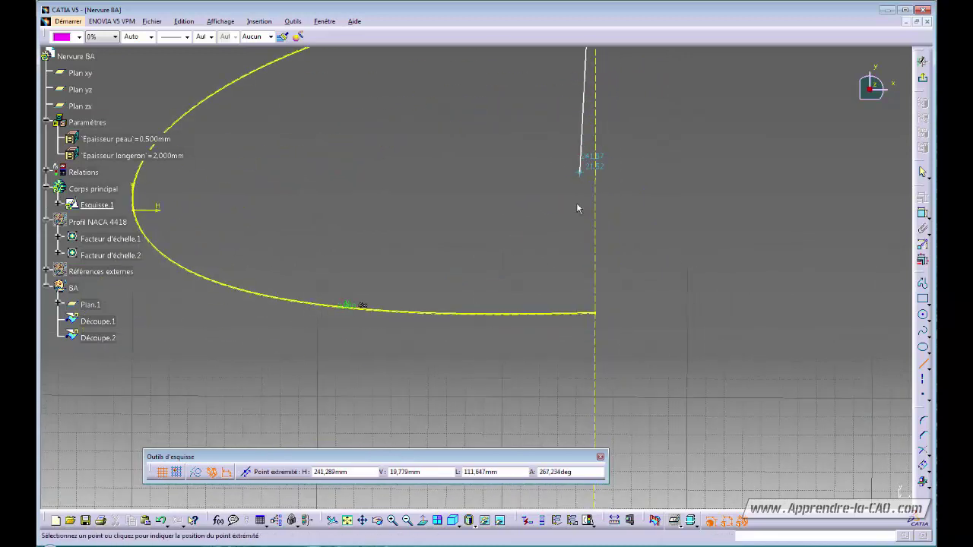
pyautogui.click(592, 361)
# Dimension the distance between the new vertical line and the vertical construction line.
pyautogui.moveTo(672, 294); pyautogui.dragTo(681, 319, button='middle')
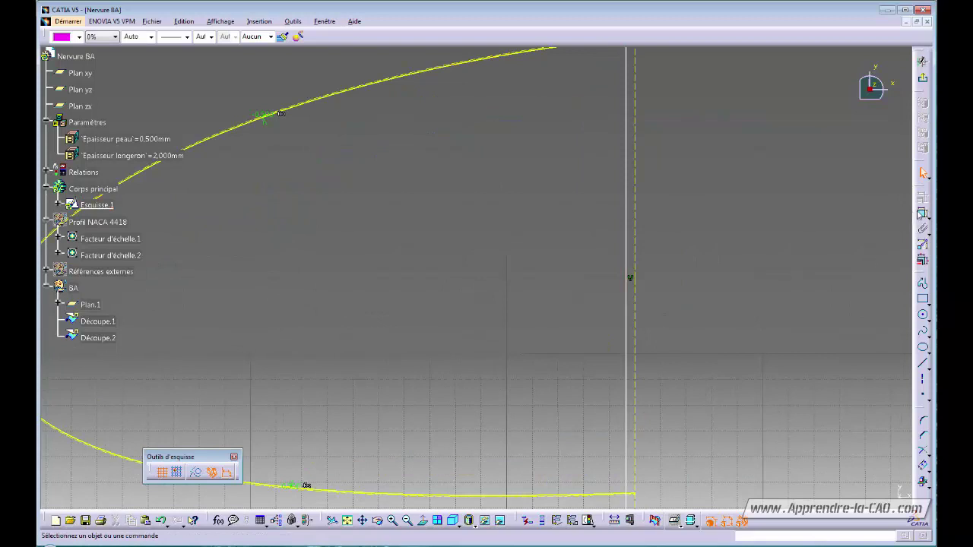
pyautogui.click(630, 195)
pyautogui.click(664, 181)
pyautogui.moveTo(663, 182)
pyautogui.mouseDown(button='middle')
pyautogui.moveTo(677, 258)
pyautogui.moveTo(622, 299)
pyautogui.moveTo(675, 267)
pyautogui.moveTo(672, 239)
pyautogui.mouseUp(button='middle')
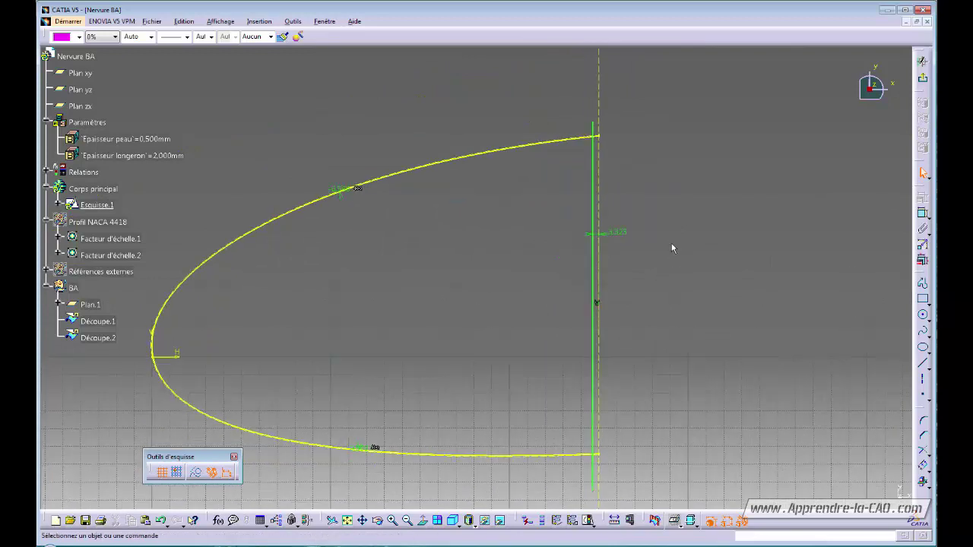
# Drive the distance between the two long vertical lines with the formula `Epaisseur longeron` /2, allowing its automatic update.
pyautogui.click(616, 231)
pyautogui.doubleClick(616, 230)
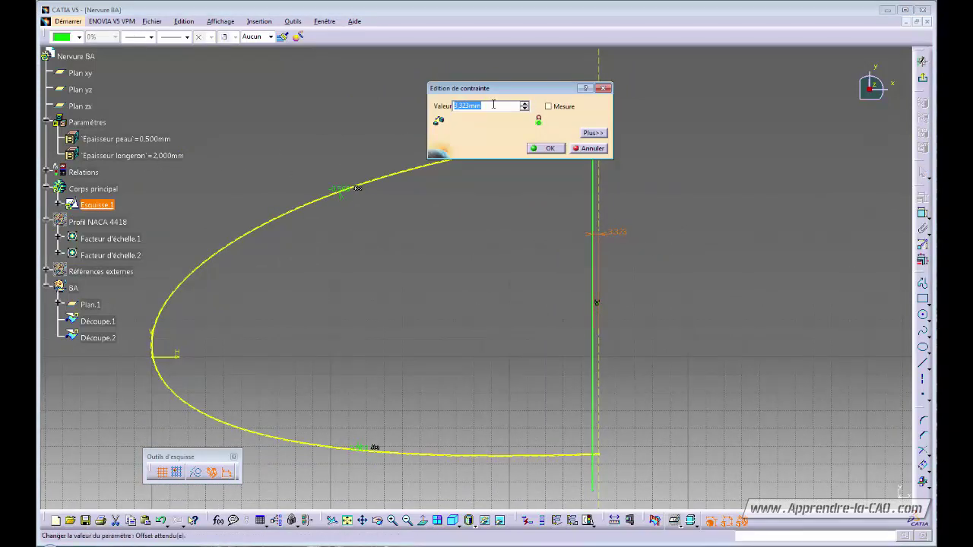
pyautogui.rightClick(491, 105)
pyautogui.click(516, 110)
pyautogui.click(133, 155)
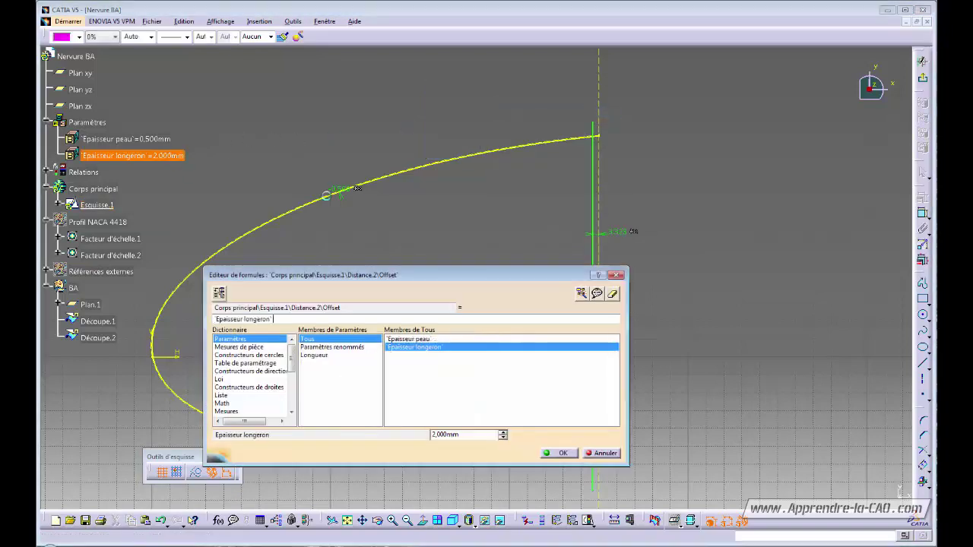
pyautogui.write('/')
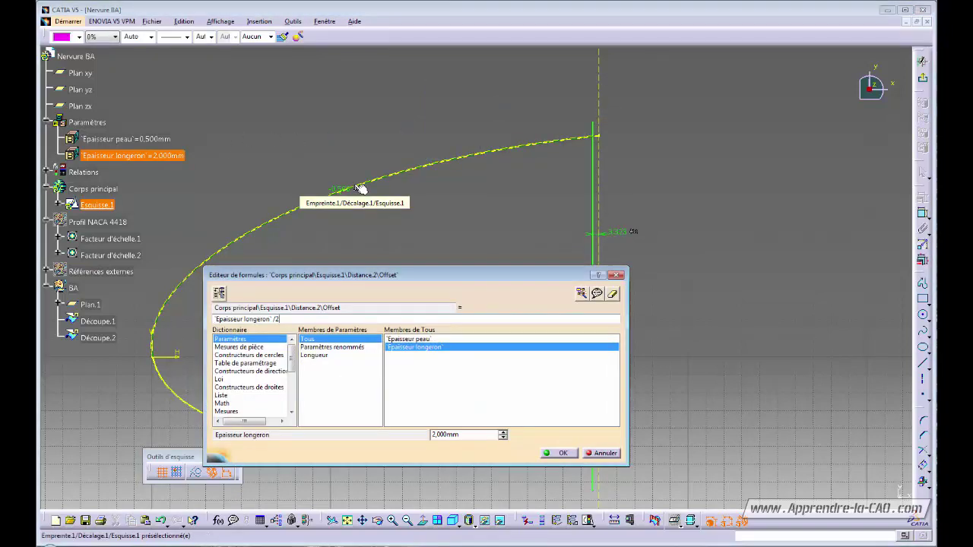
pyautogui.write('2')
pyautogui.press('Return')
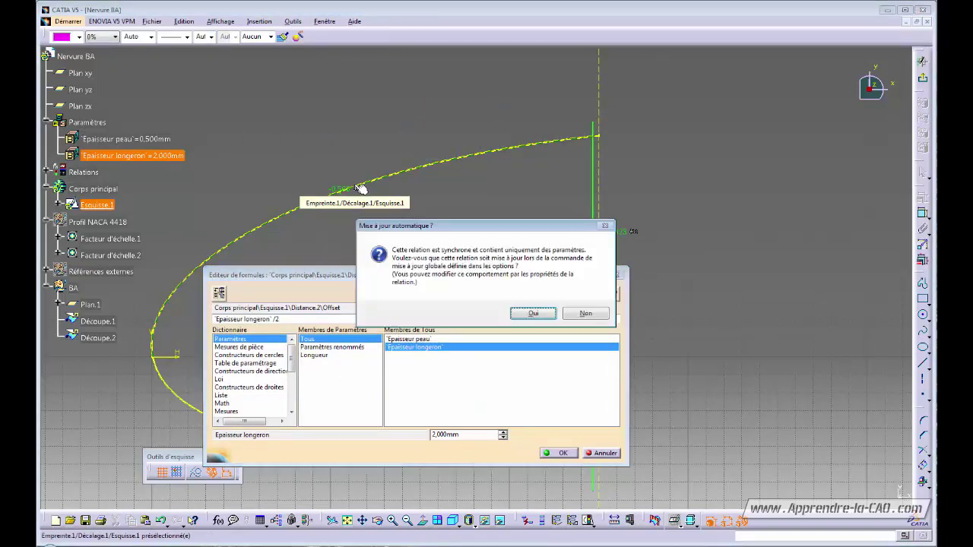
pyautogui.click(534, 313)
pyautogui.click(559, 149)
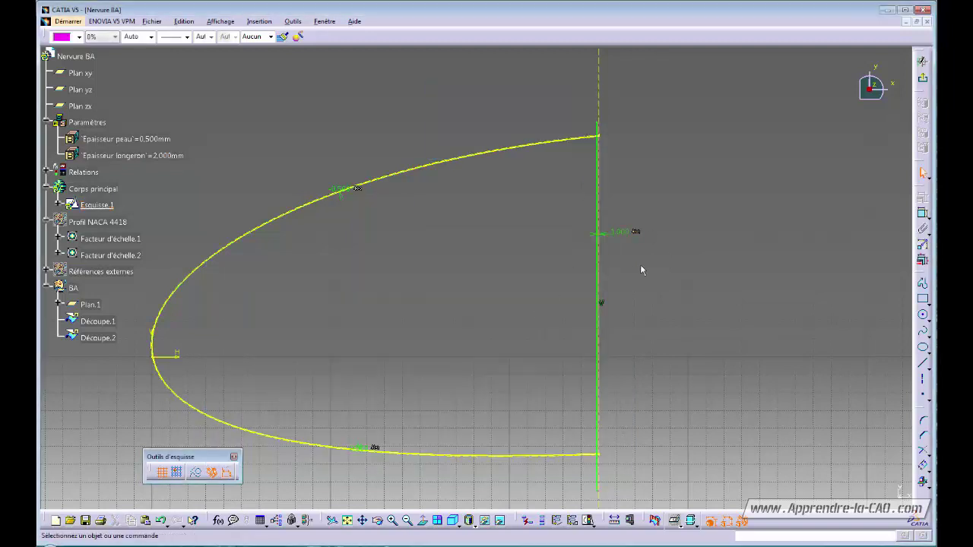
# Draw a short vertical line just inside the long vertical line, crossing the lower profile curve.
pyautogui.moveTo(640, 267)
pyautogui.mouseDown(button='middle')
pyautogui.moveTo(623, 302)
pyautogui.moveTo(626, 180)
pyautogui.mouseUp(button='middle')
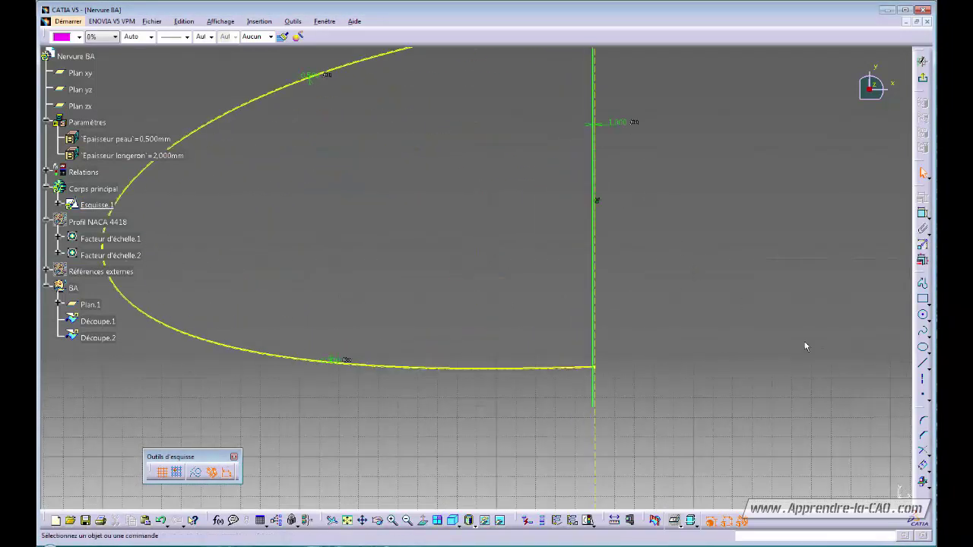
pyautogui.click(922, 364)
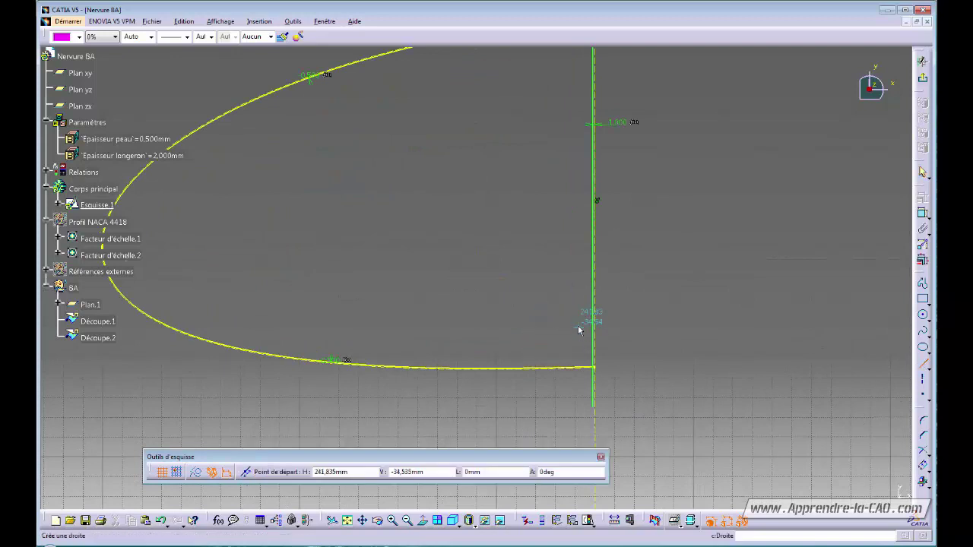
pyautogui.click(585, 323)
pyautogui.click(584, 399)
pyautogui.moveTo(653, 336); pyautogui.dragTo(652, 414, button='middle')
pyautogui.click(829, 354)
# Draw a second short vertical line about 25 mm long, aligned with the lower one and crossing the upper profile curve.
pyautogui.click(922, 363)
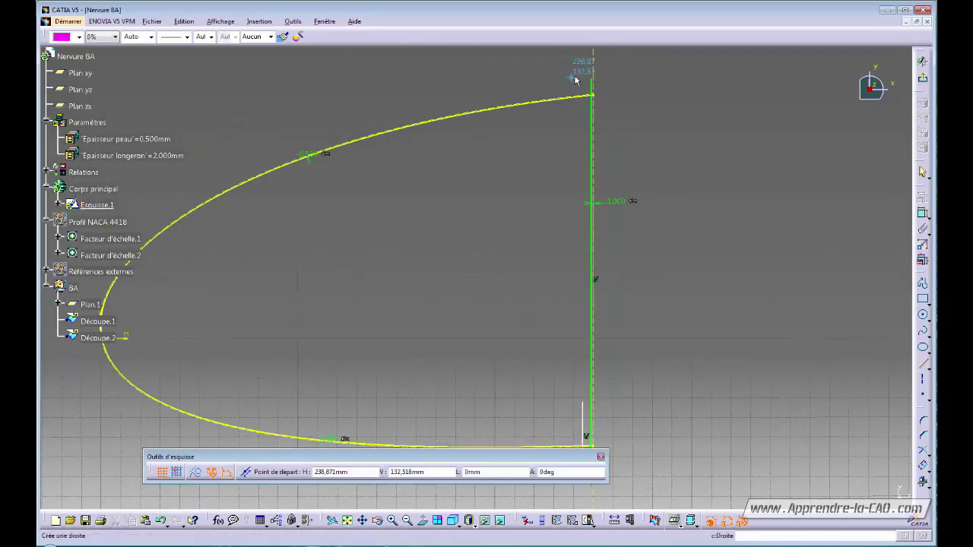
pyautogui.click(582, 79)
pyautogui.click(582, 128)
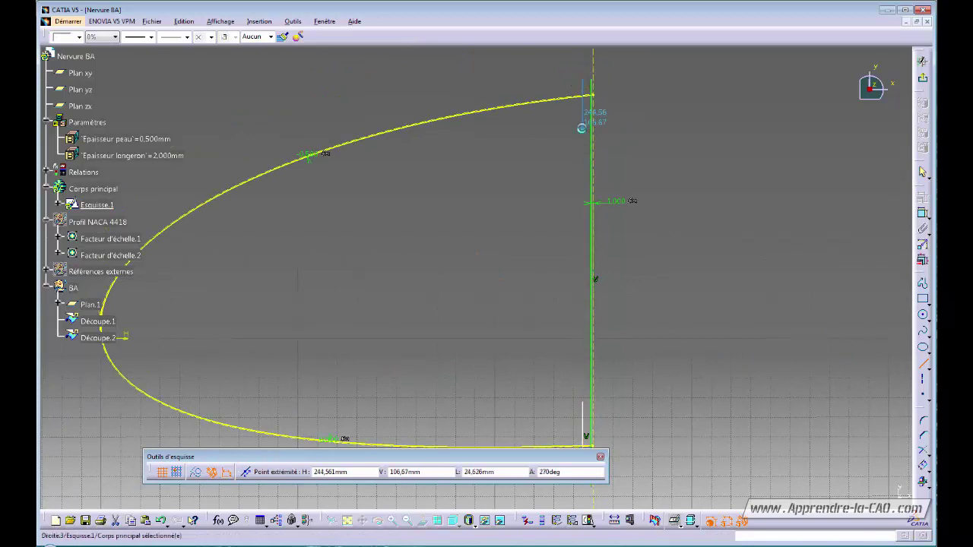
pyautogui.click(651, 169)
pyautogui.moveTo(653, 203)
pyautogui.mouseDown(button='middle')
pyautogui.moveTo(644, 236)
pyautogui.moveTo(658, 264)
pyautogui.mouseUp(button='middle')
pyautogui.moveTo(658, 265); pyautogui.dragTo(684, 197, button='middle')
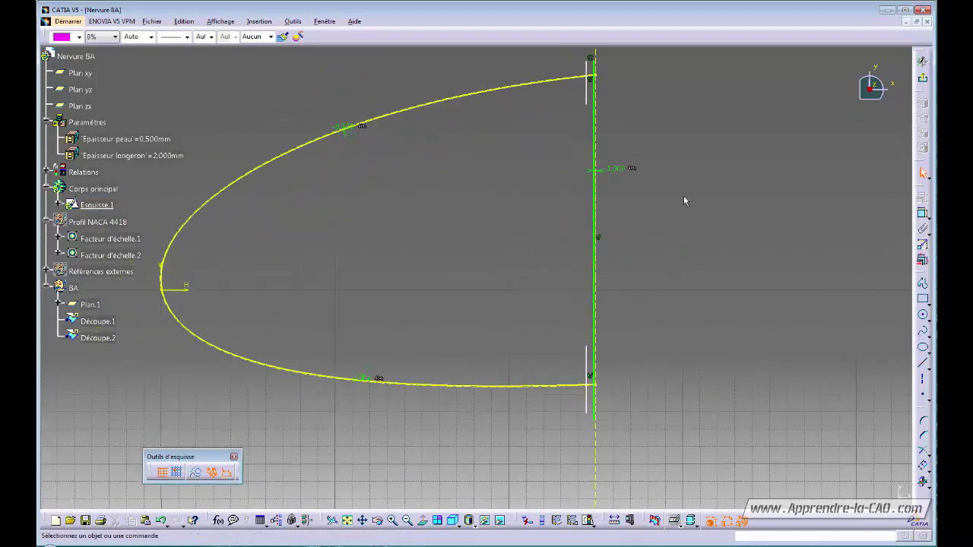
# Dimension the distance between the lower short vertical line and the long vertical line, and set it to 3 mm.
pyautogui.click(922, 213)
pyautogui.moveTo(639, 312)
pyautogui.mouseDown(button='middle')
pyautogui.moveTo(601, 198)
pyautogui.moveTo(758, 168)
pyautogui.moveTo(632, 265)
pyautogui.moveTo(608, 257)
pyautogui.mouseUp(button='middle')
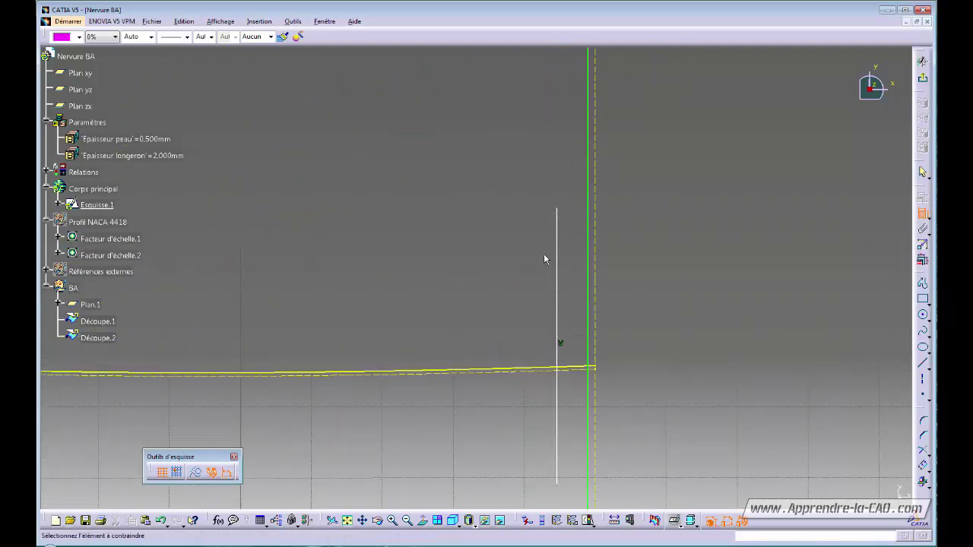
pyautogui.click(557, 251)
pyautogui.click(588, 239)
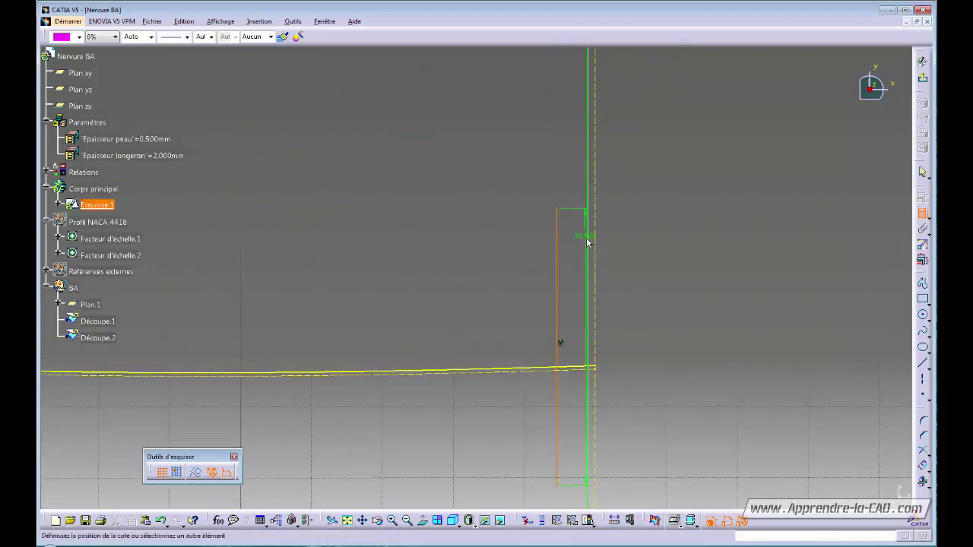
pyautogui.click(503, 222)
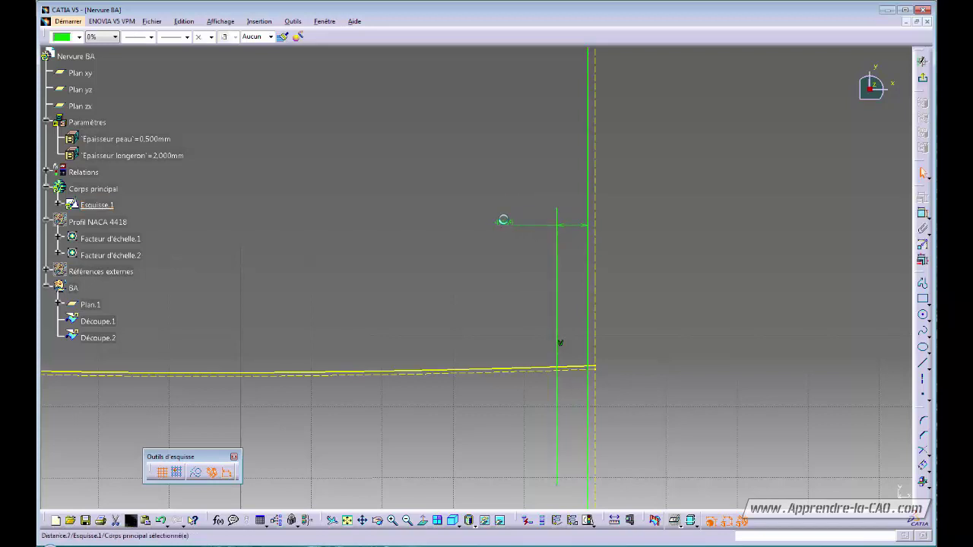
pyautogui.doubleClick(503, 220)
pyautogui.write('3')
pyautogui.press('Return')
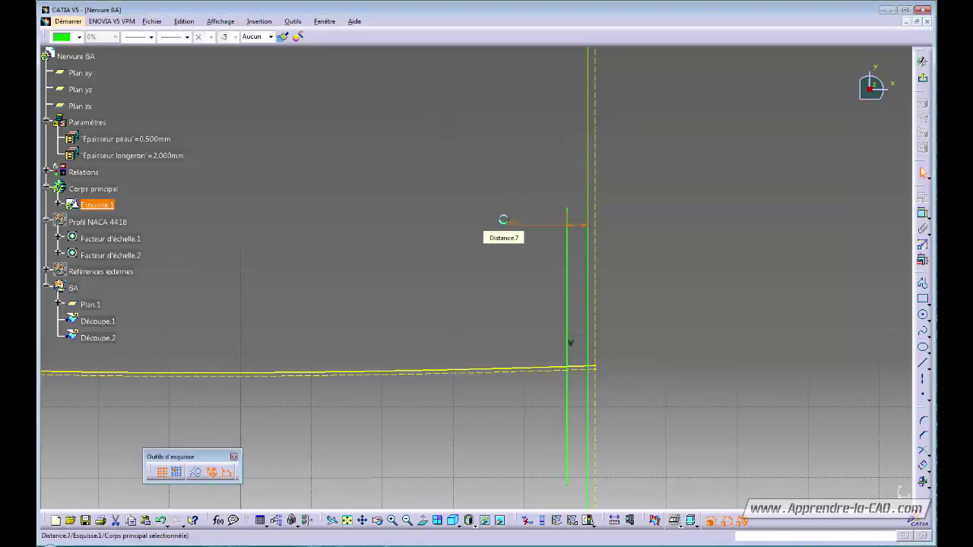
pyautogui.click(673, 202)
# Trim the upper profile curve and the upper short vertical line to each other with the Corner trim where they cross.
pyautogui.moveTo(626, 196); pyautogui.dragTo(582, 302, button='middle')
pyautogui.moveTo(581, 212); pyautogui.dragTo(576, 358, button='middle')
pyautogui.moveTo(586, 322); pyautogui.dragTo(625, 329, button='middle')
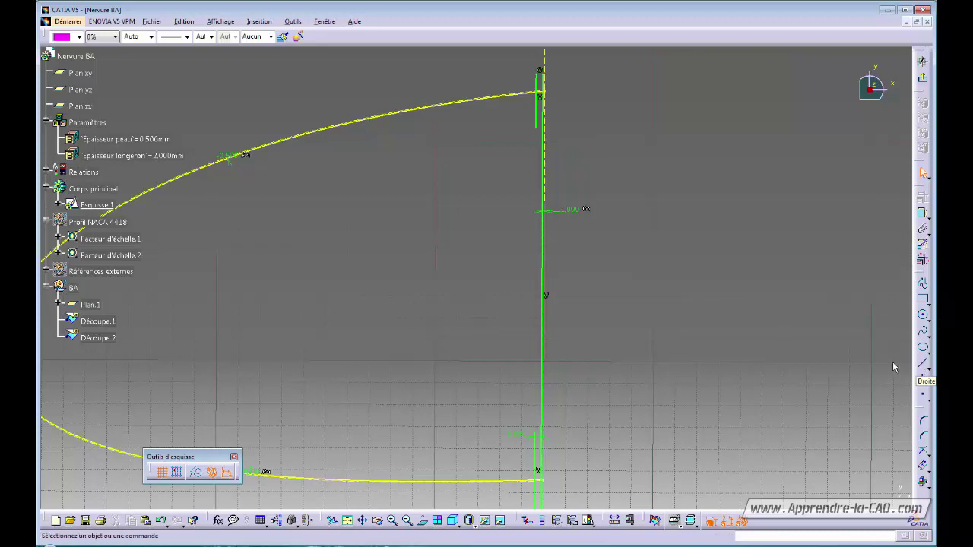
pyautogui.moveTo(718, 342); pyautogui.dragTo(722, 331, button='middle')
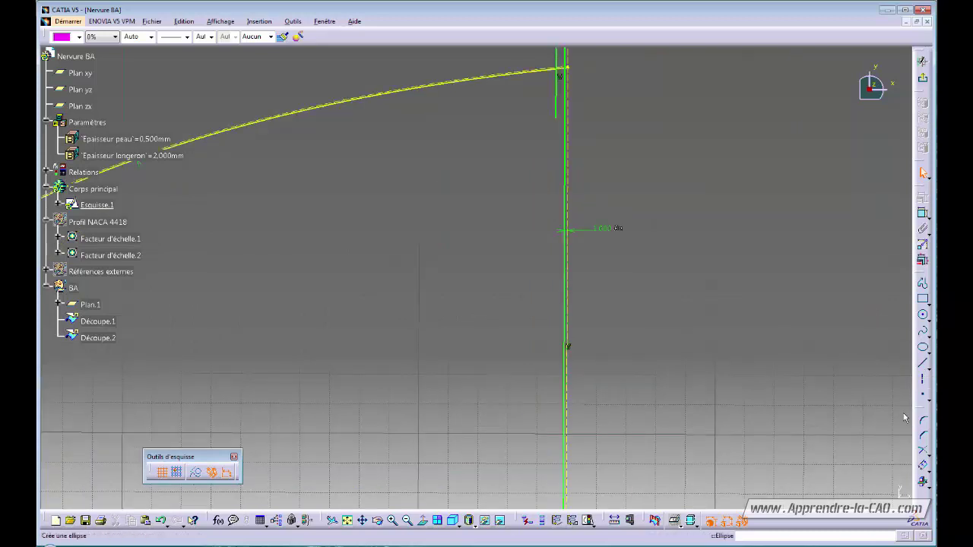
pyautogui.click(922, 453)
pyautogui.moveTo(544, 193)
pyautogui.mouseDown(button='middle')
pyautogui.moveTo(564, 300)
pyautogui.moveTo(638, 213)
pyautogui.mouseUp(button='middle')
pyautogui.moveTo(680, 161)
pyautogui.mouseDown(button='middle')
pyautogui.moveTo(479, 297)
pyautogui.moveTo(466, 262)
pyautogui.mouseUp(button='middle')
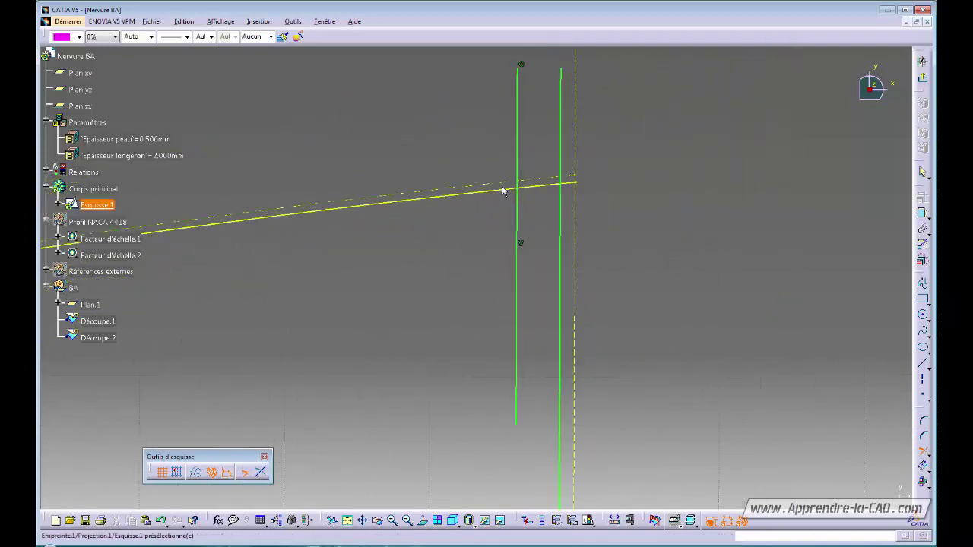
pyautogui.click(501, 191)
pyautogui.click(516, 203)
pyautogui.moveTo(532, 220)
pyautogui.mouseDown(button='middle')
pyautogui.moveTo(584, 309)
pyautogui.moveTo(557, 287)
pyautogui.moveTo(560, 243)
pyautogui.moveTo(576, 342)
pyautogui.moveTo(578, 238)
pyautogui.moveTo(649, 284)
pyautogui.moveTo(670, 285)
pyautogui.mouseUp(button='middle')
pyautogui.click(567, 321)
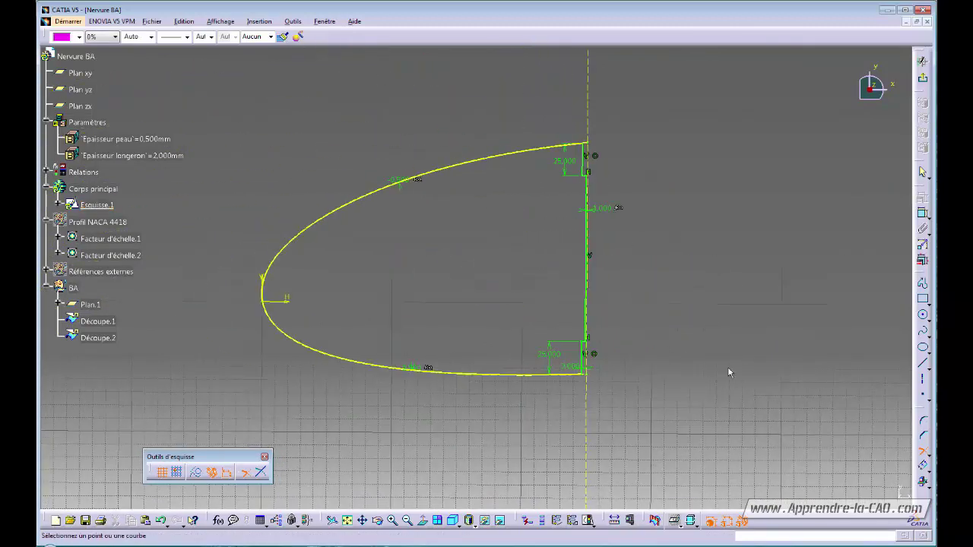
# Exit the finished rib sketch and hide the BA geometrical set.
pyautogui.click(922, 453)
pyautogui.moveTo(629, 315)
pyautogui.mouseDown(button='middle')
pyautogui.moveTo(644, 342)
pyautogui.moveTo(647, 335)
pyautogui.mouseUp(button='middle')
pyautogui.click(922, 78)
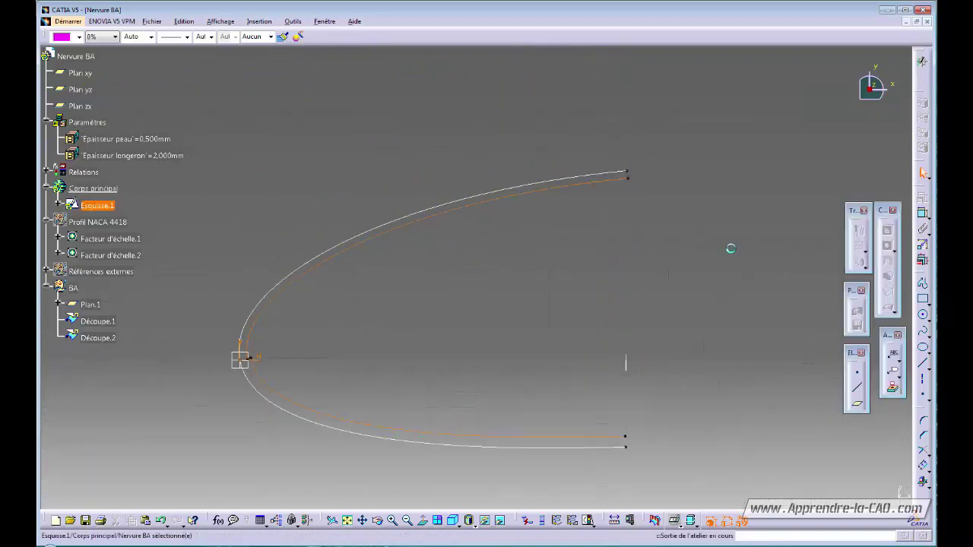
pyautogui.moveTo(510, 272)
pyautogui.mouseDown(button='middle')
pyautogui.moveTo(510, 256)
pyautogui.moveTo(465, 278)
pyautogui.mouseUp(button='middle')
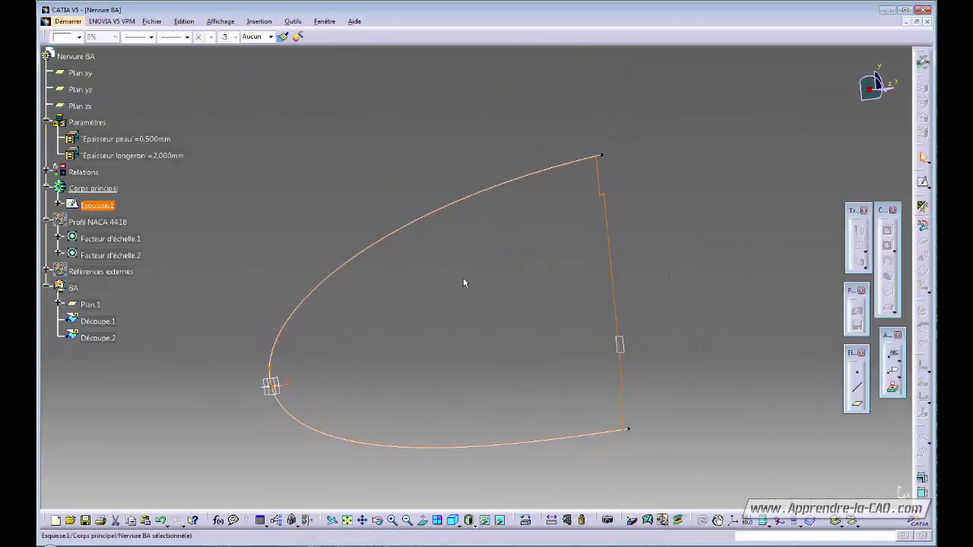
pyautogui.click(193, 260)
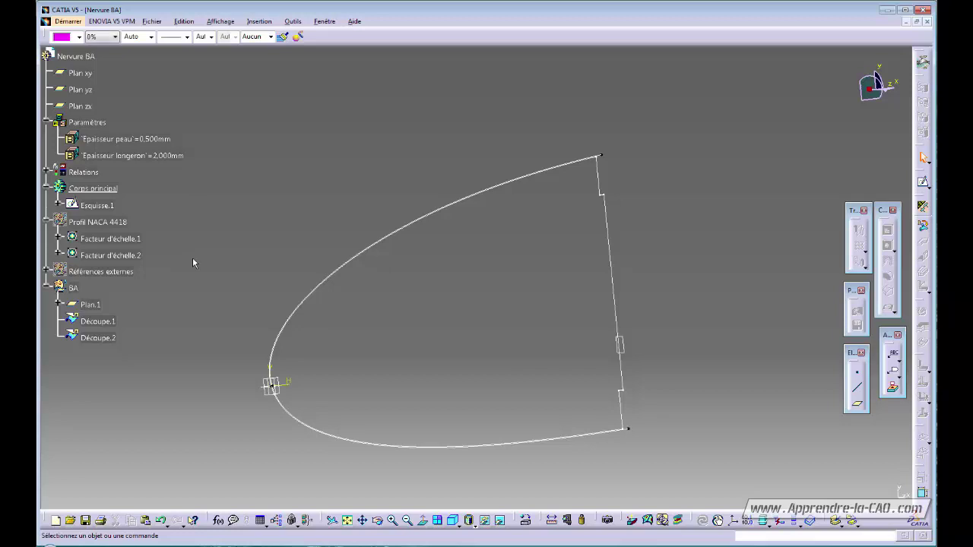
pyautogui.click(76, 289)
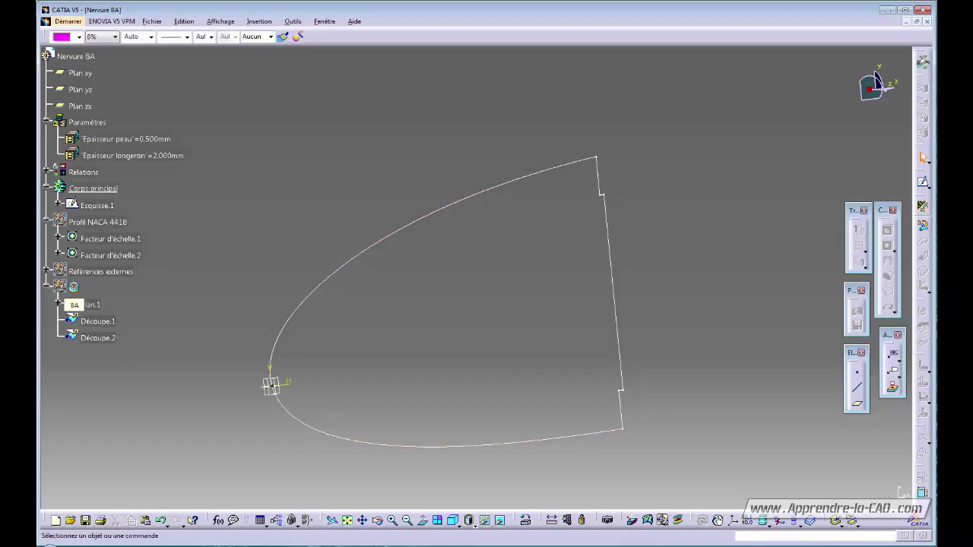
# Define the sheet metal parameters with a thickness of 0.5 mm and a standard bend radius of 1.5*0.5 mm.
pyautogui.moveTo(487, 342); pyautogui.dragTo(637, 348, button='middle')
pyautogui.click(922, 206)
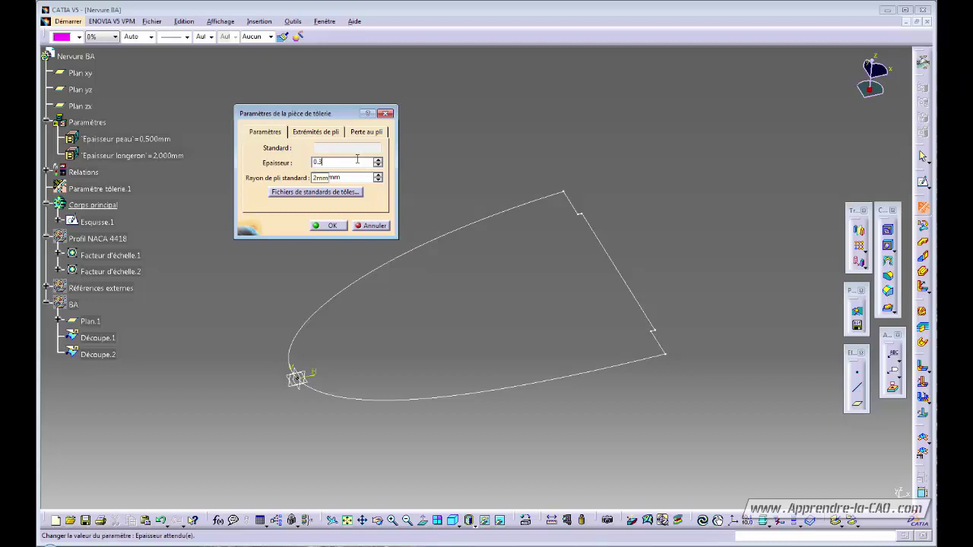
pyautogui.click(363, 177)
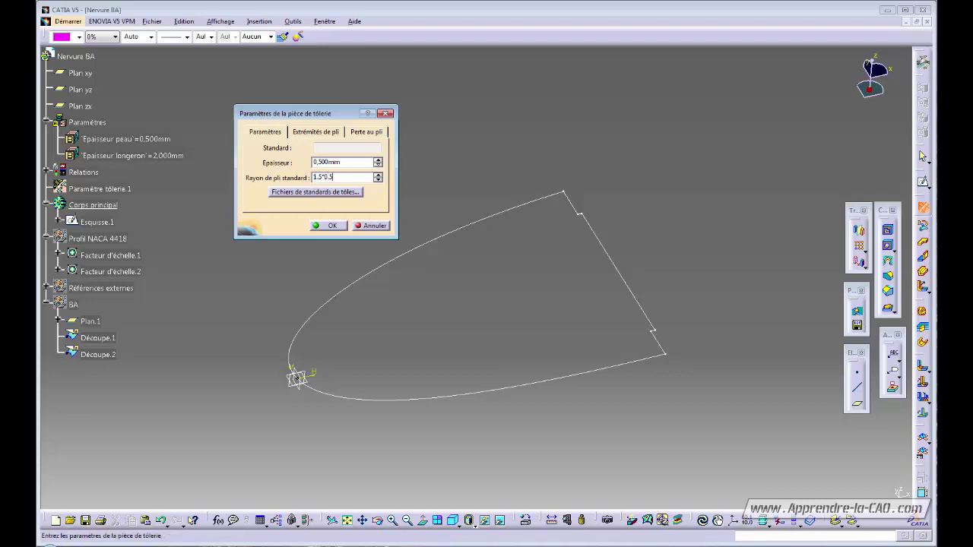
pyautogui.press('Return')
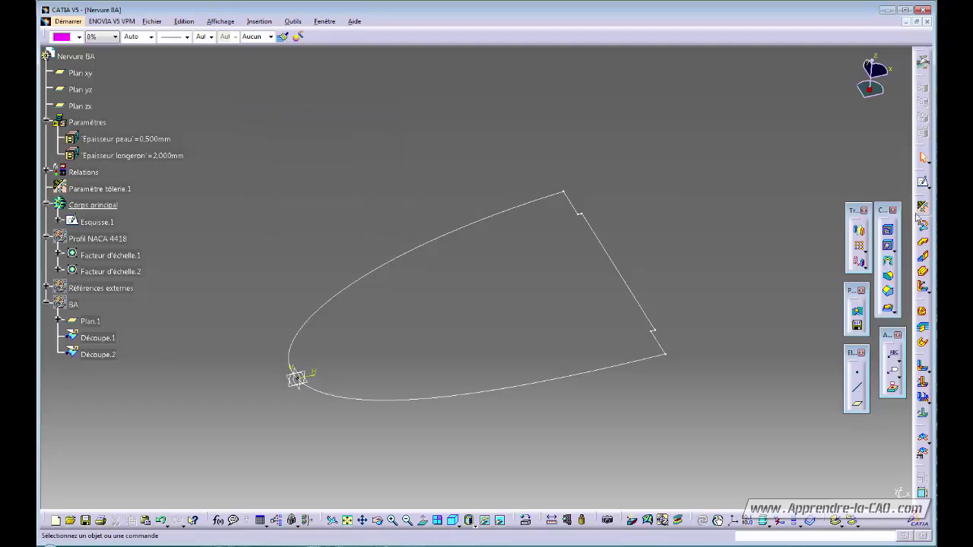
# Check the thickness and standard bend radius stored in the sheet metal parameters.
pyautogui.doubleClick(99, 189)
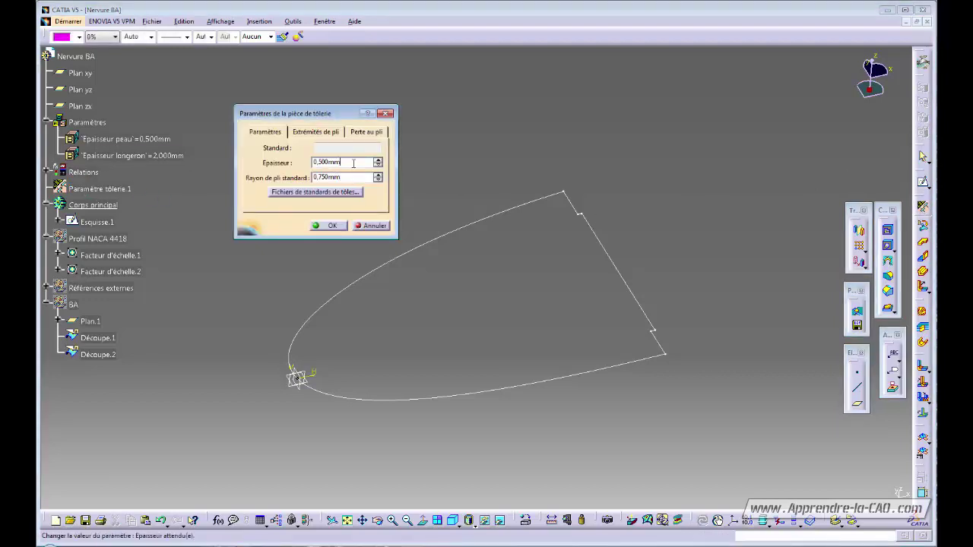
pyautogui.click(331, 225)
pyautogui.click(128, 190)
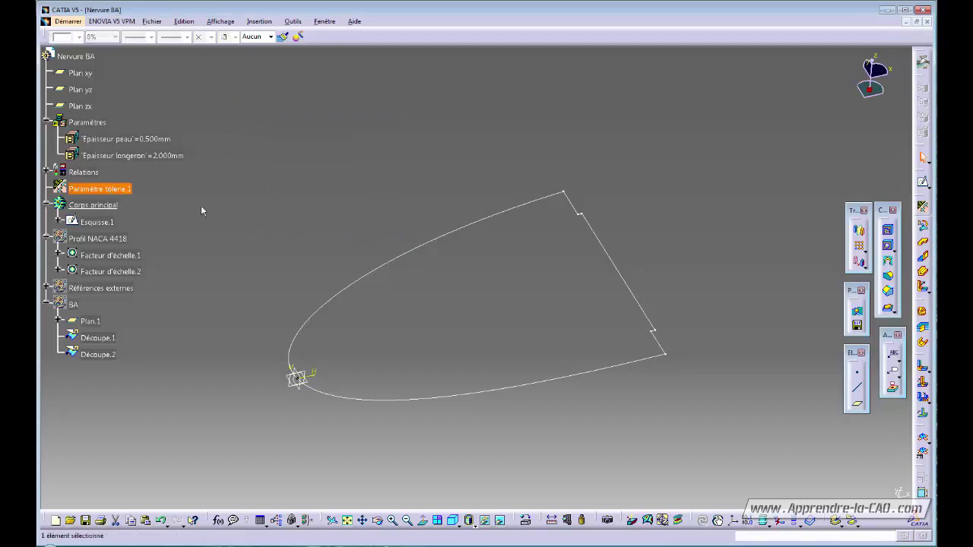
pyautogui.click(222, 202)
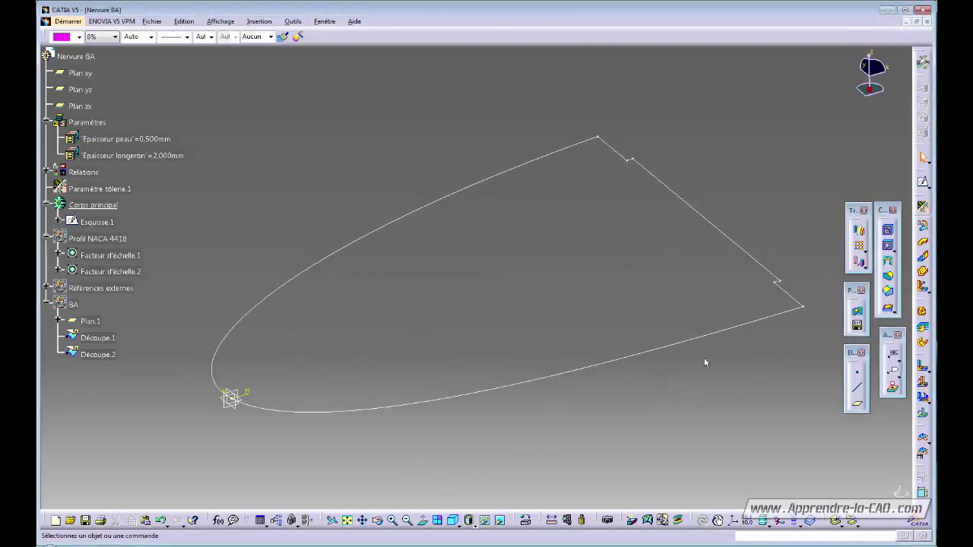
# Create a sheet metal wall from the closed rib sketch Esquisse.1, keeping the default material side.
pyautogui.click(729, 243)
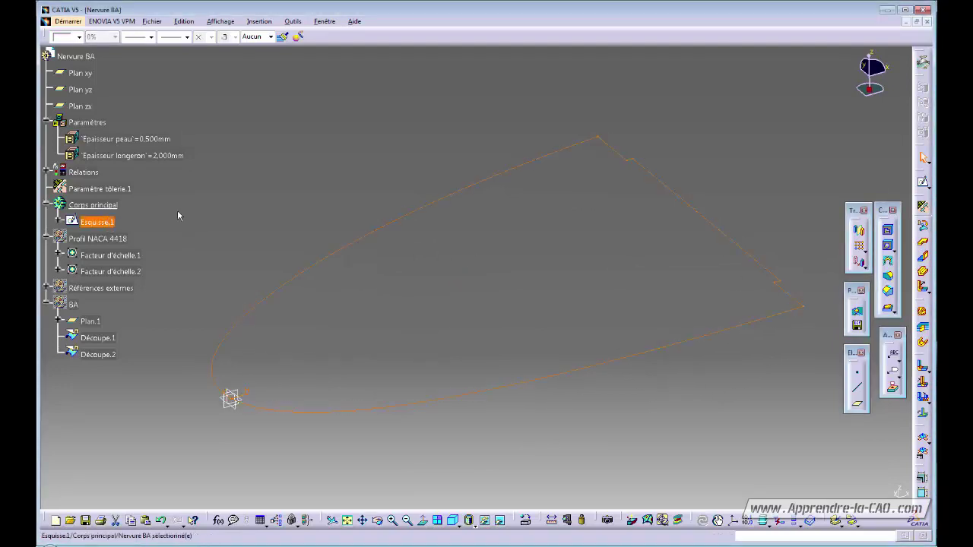
pyautogui.click(516, 223)
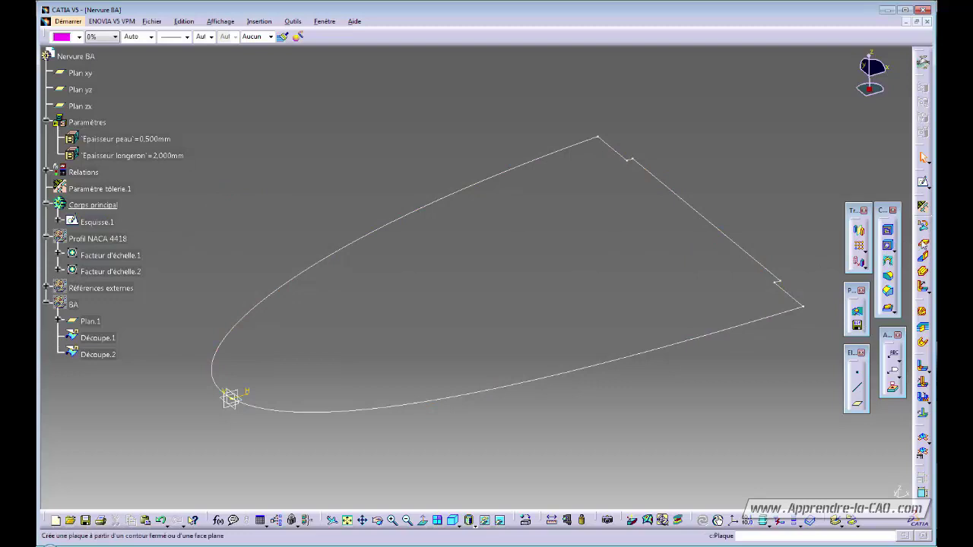
pyautogui.click(922, 242)
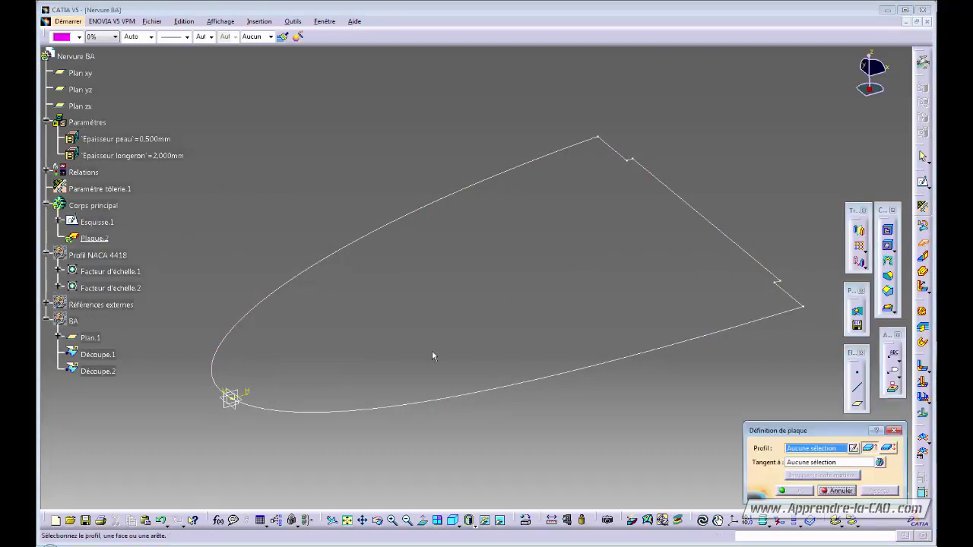
pyautogui.click(357, 409)
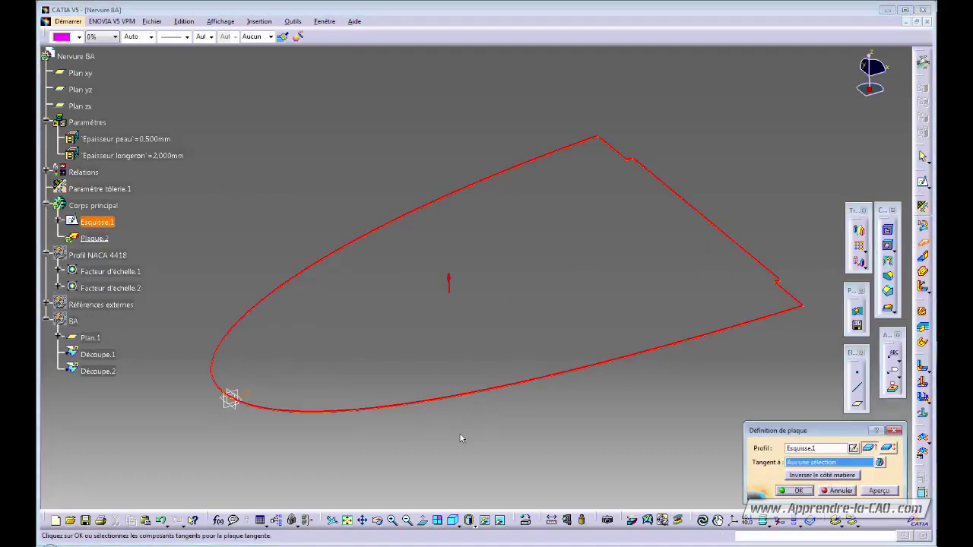
pyautogui.moveTo(460, 439); pyautogui.dragTo(472, 420, button='middle')
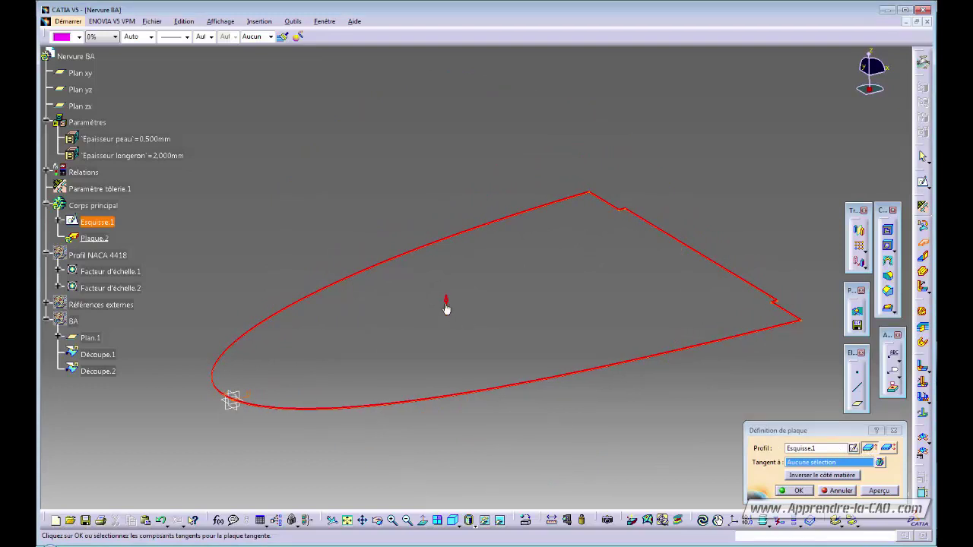
pyautogui.click(798, 491)
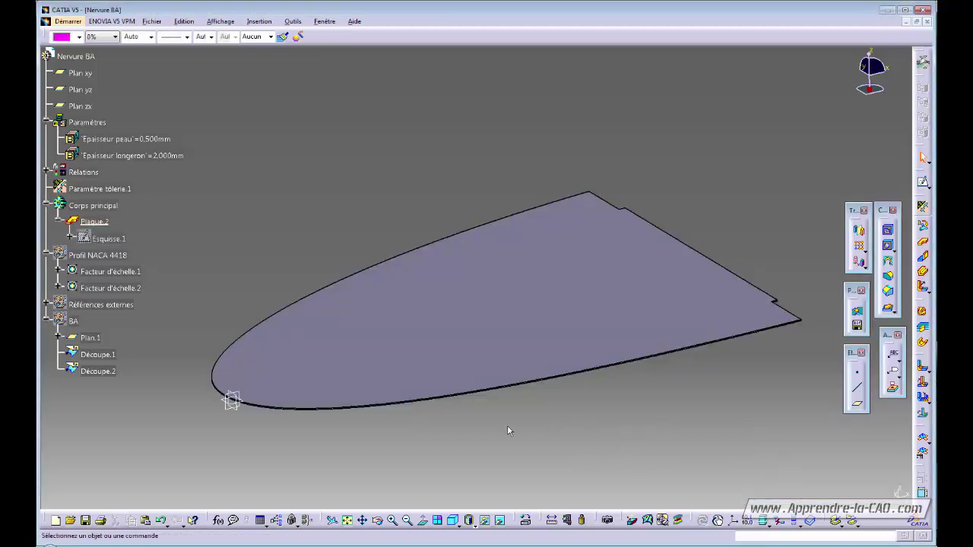
pyautogui.moveTo(509, 431); pyautogui.dragTo(535, 415, button='middle')
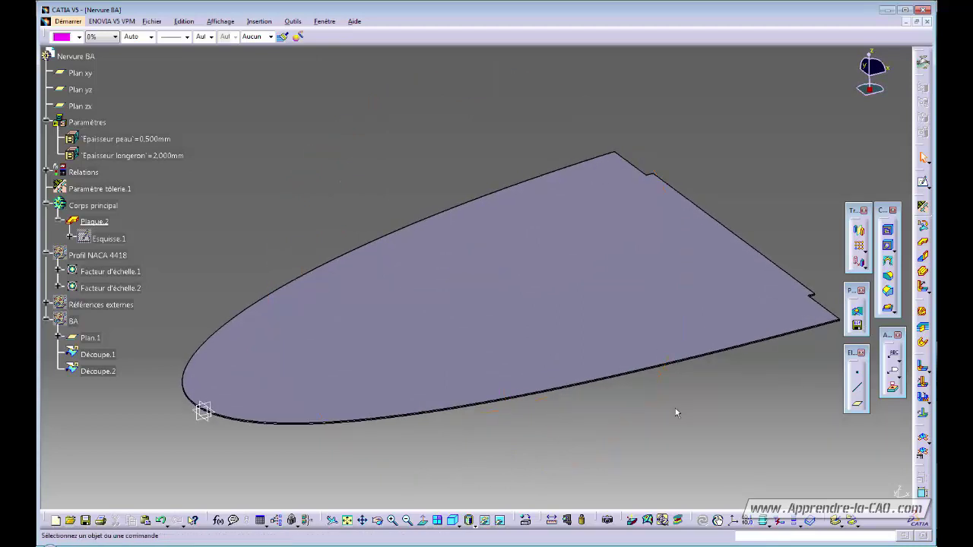
# Set up a 10 mm flange at 90° with a 0.75 mm bend radius along the rib's curved outline, propagating the selected upper edge.
pyautogui.click(923, 292)
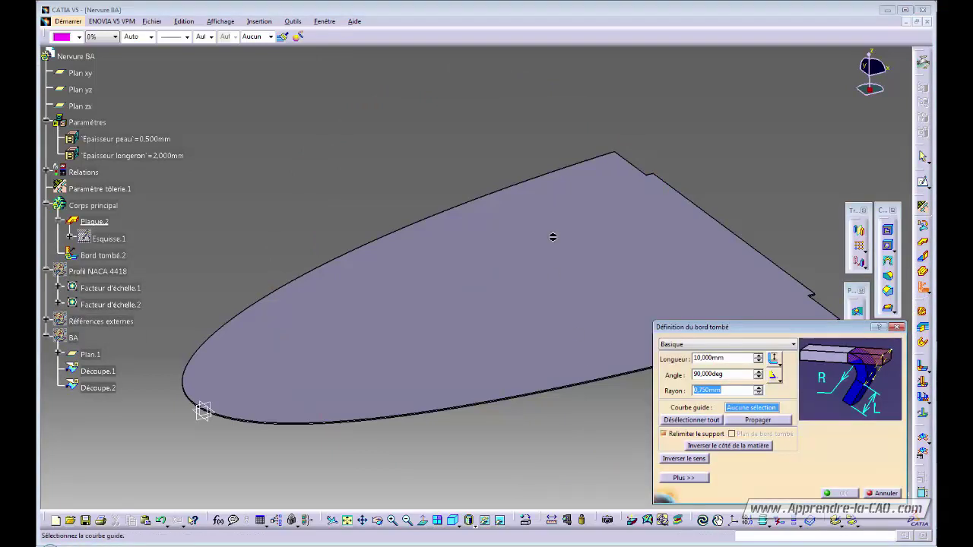
pyautogui.click(567, 170)
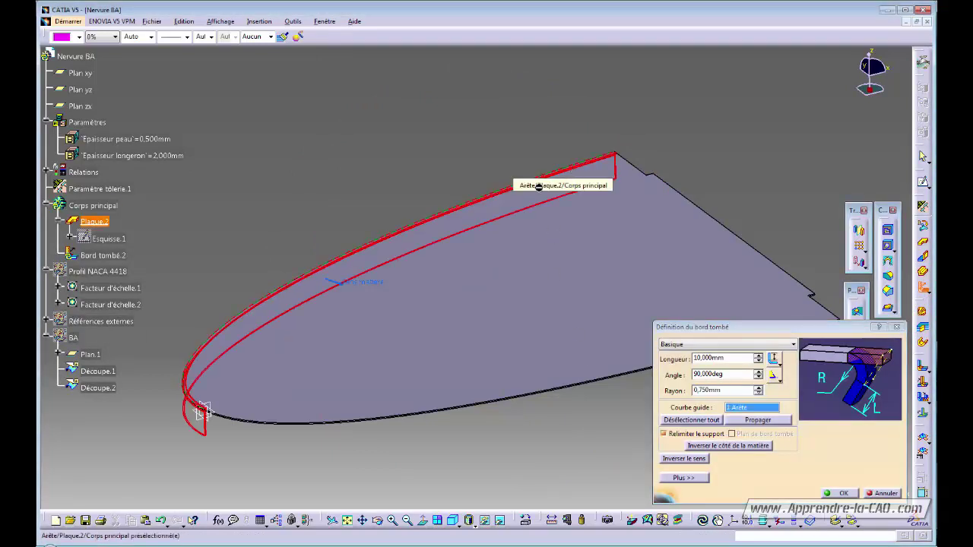
pyautogui.click(752, 420)
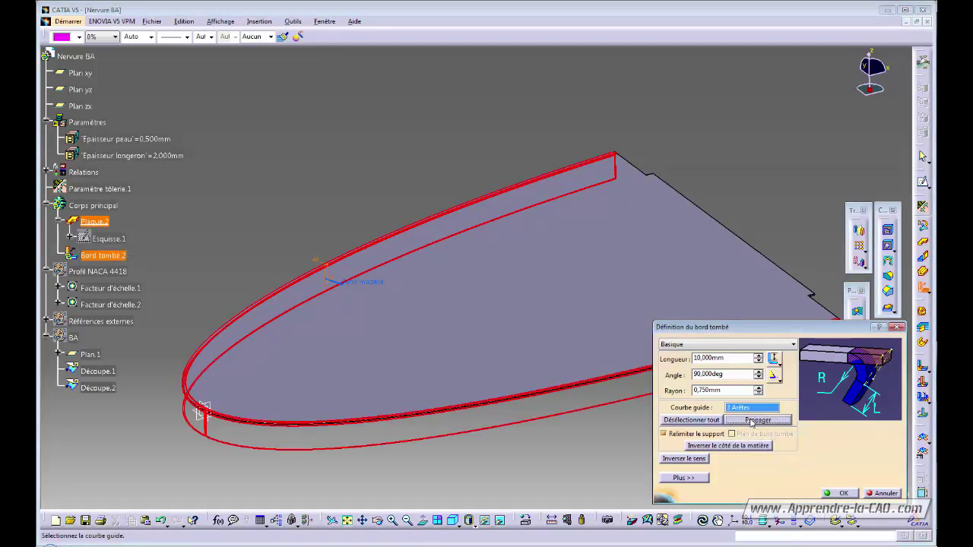
# Compare the flange preview with and without trimming the support, and create the flange with support trimming enabled.
pyautogui.click(665, 434)
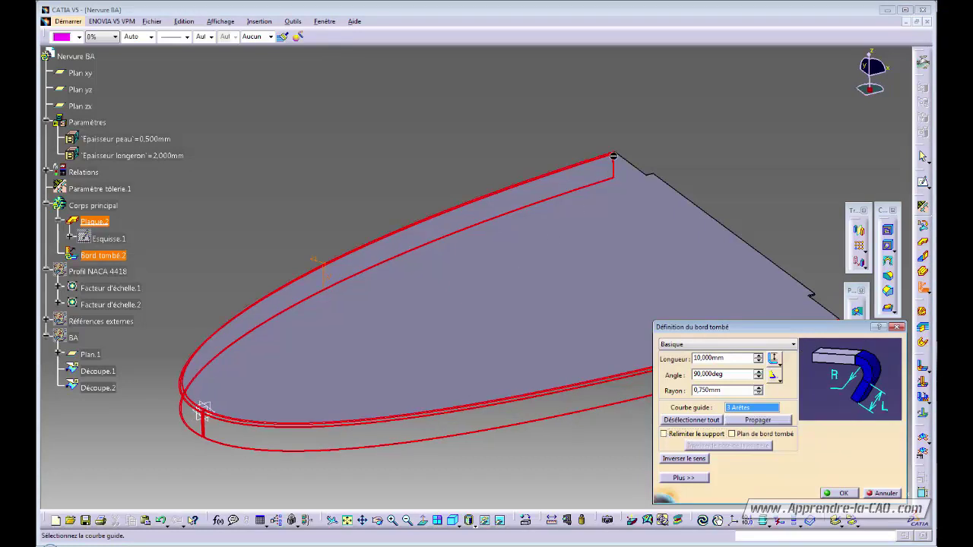
pyautogui.moveTo(203, 409); pyautogui.dragTo(402, 309, button='middle')
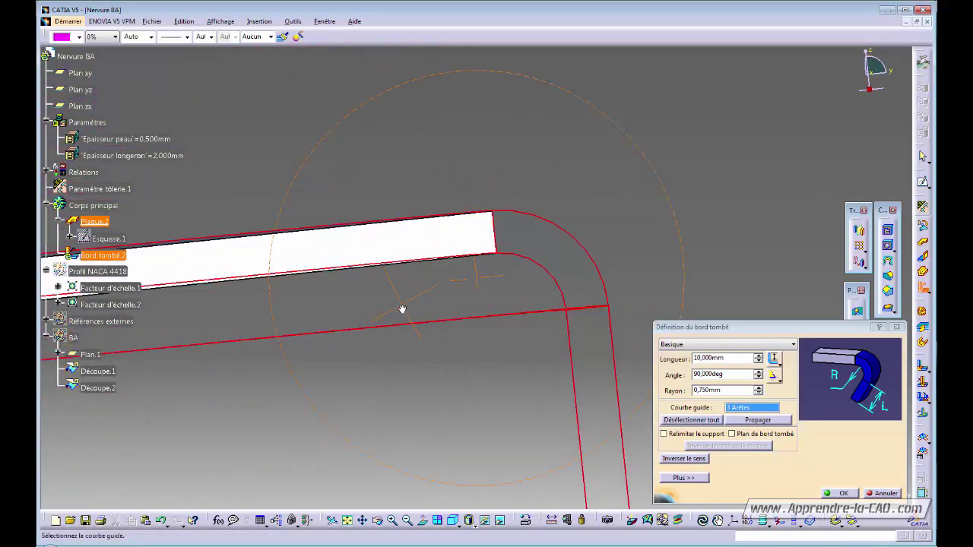
pyautogui.moveTo(553, 382); pyautogui.dragTo(487, 288, button='middle')
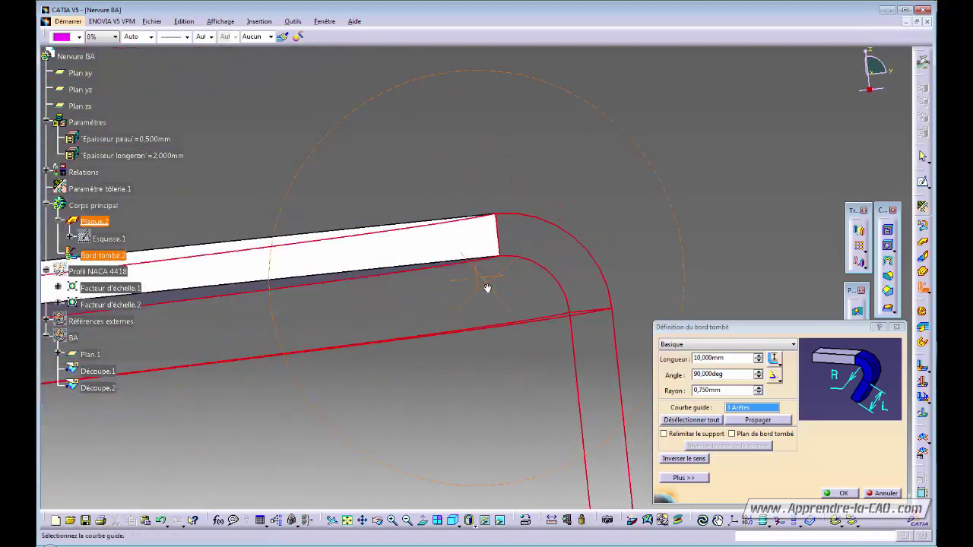
pyautogui.click(672, 434)
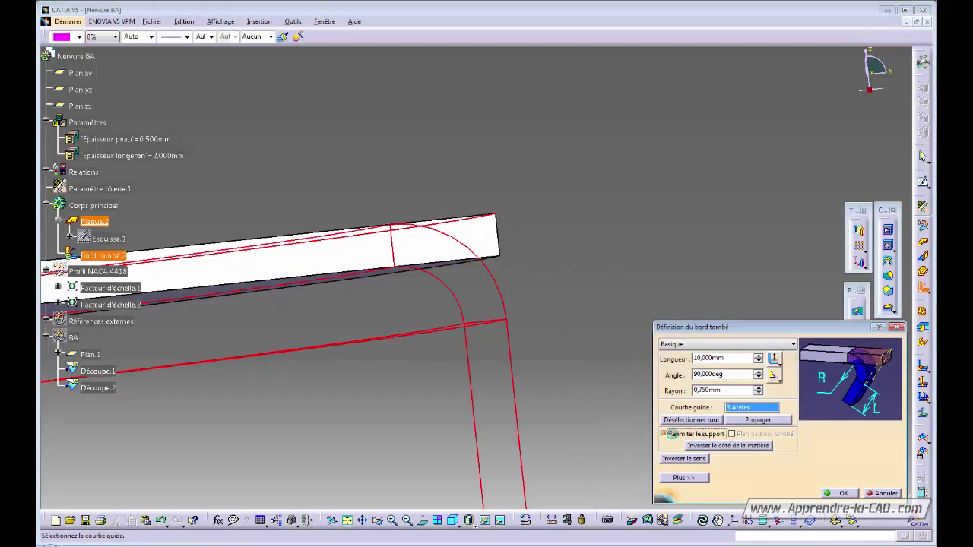
pyautogui.click(674, 436)
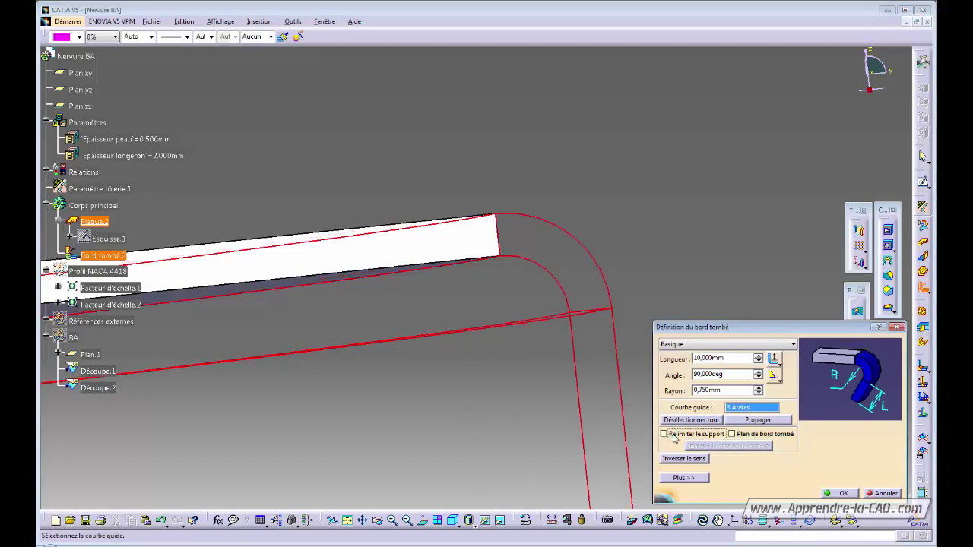
pyautogui.click(673, 433)
pyautogui.moveTo(508, 319)
pyautogui.mouseDown(button='middle')
pyautogui.moveTo(497, 319)
pyautogui.moveTo(506, 327)
pyautogui.mouseUp(button='middle')
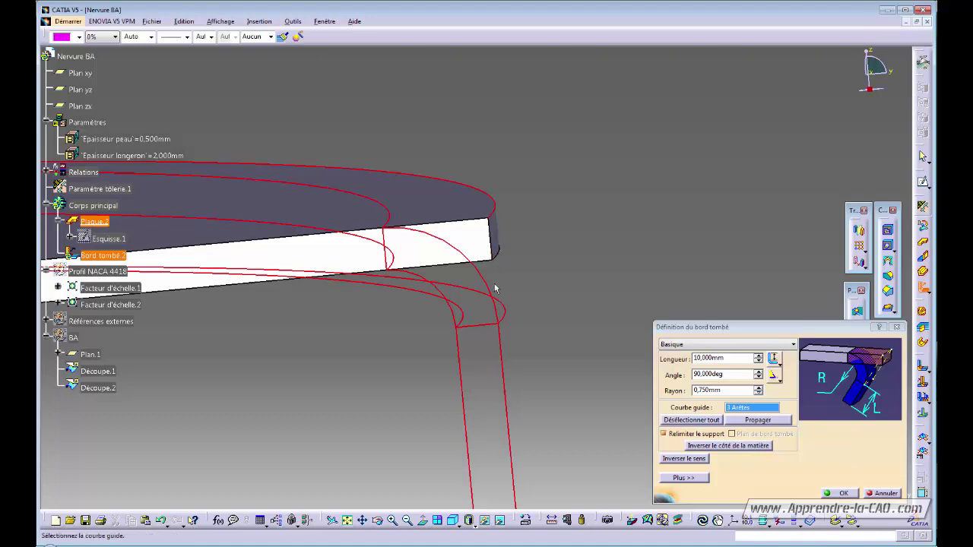
pyautogui.click(675, 432)
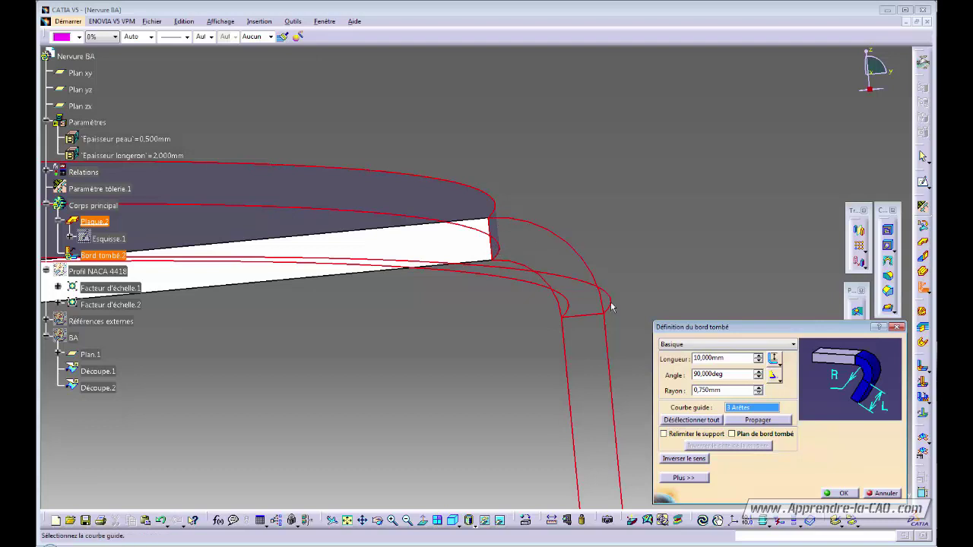
pyautogui.click(680, 438)
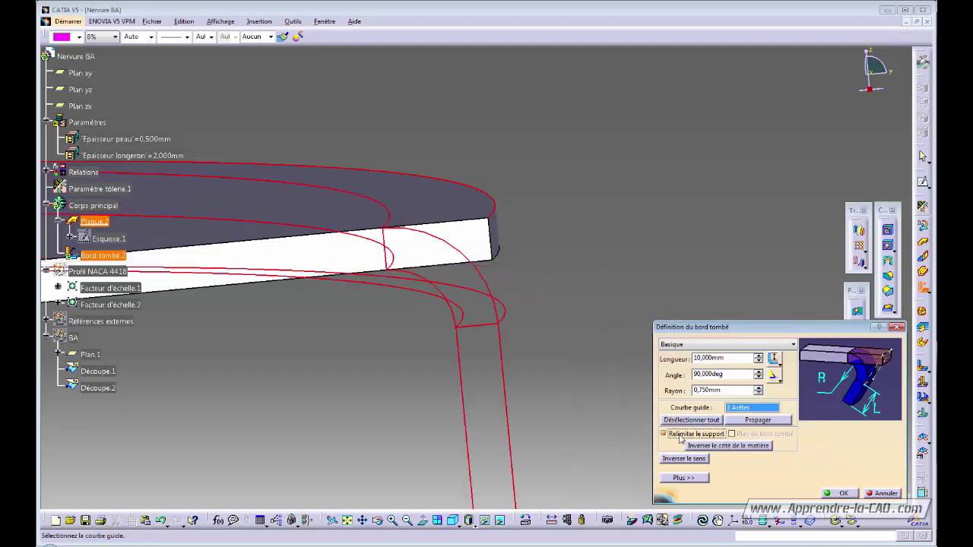
pyautogui.moveTo(504, 298)
pyautogui.mouseDown(button='middle')
pyautogui.moveTo(422, 276)
pyautogui.moveTo(430, 367)
pyautogui.moveTo(402, 221)
pyautogui.moveTo(449, 369)
pyautogui.mouseUp(button='middle')
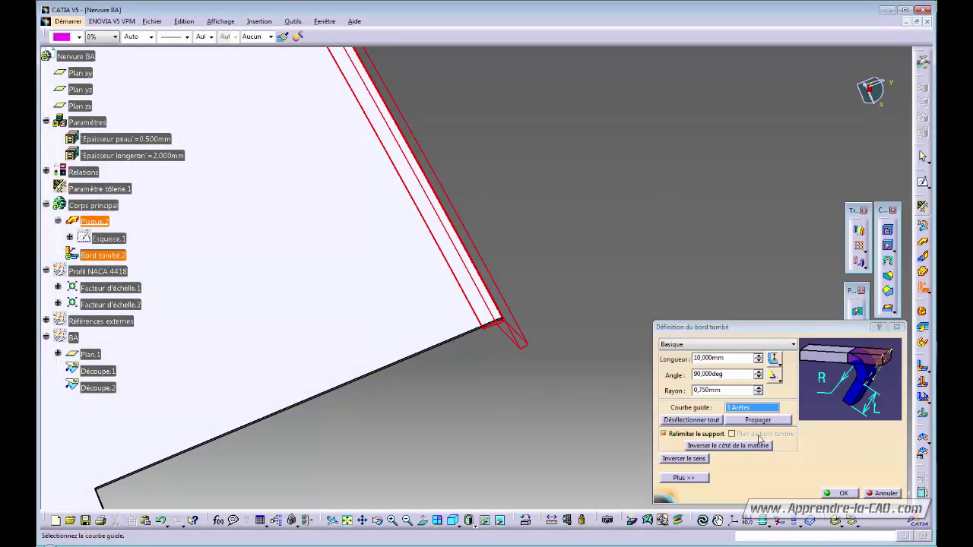
pyautogui.click(842, 491)
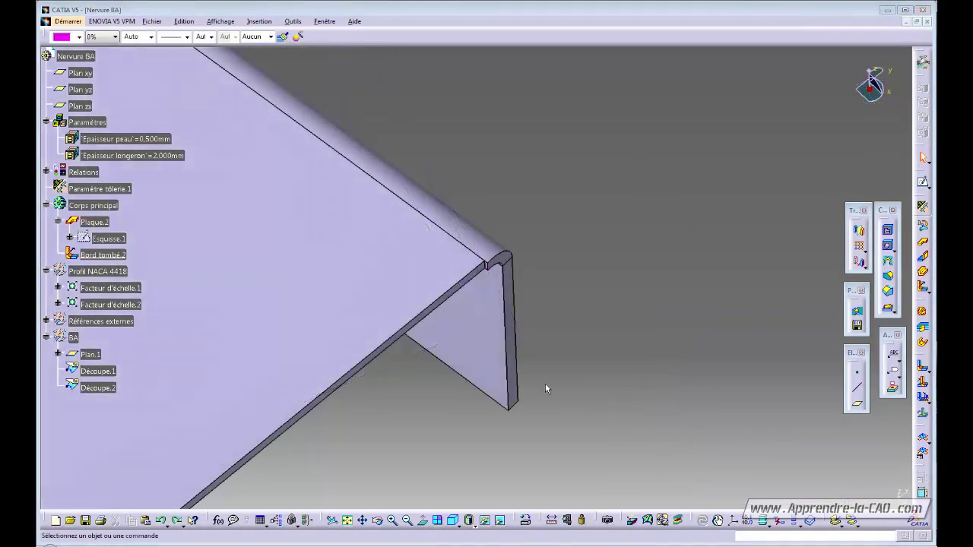
# Examine the flange ends and their bends at the rib's rear corners beside the spar notches.
pyautogui.keyDown('ctrl'); pyautogui.moveTo(480, 321); pyautogui.dragTo(481, 263, button='middle'); pyautogui.keyUp('ctrl')
pyautogui.keyDown('ctrl'); pyautogui.moveTo(576, 310); pyautogui.dragTo(443, 372, button='middle'); pyautogui.keyUp('ctrl')
pyautogui.moveTo(471, 362); pyautogui.dragTo(499, 388, button='middle')
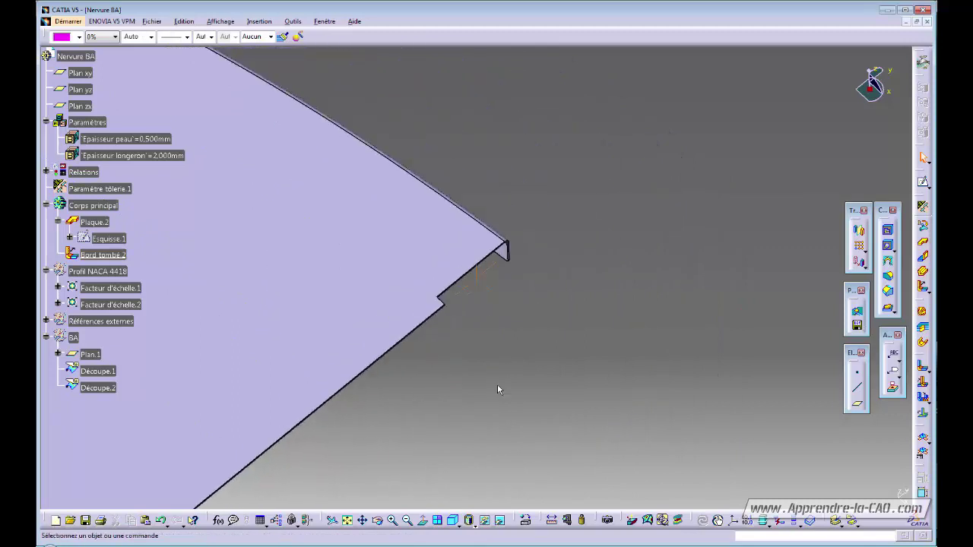
pyautogui.moveTo(301, 501); pyautogui.dragTo(488, 145, button='middle')
pyautogui.middleClick(449, 335)
pyautogui.keyDown('ctrl'); pyautogui.moveTo(494, 338); pyautogui.dragTo(511, 425, button='middle'); pyautogui.keyUp('ctrl')
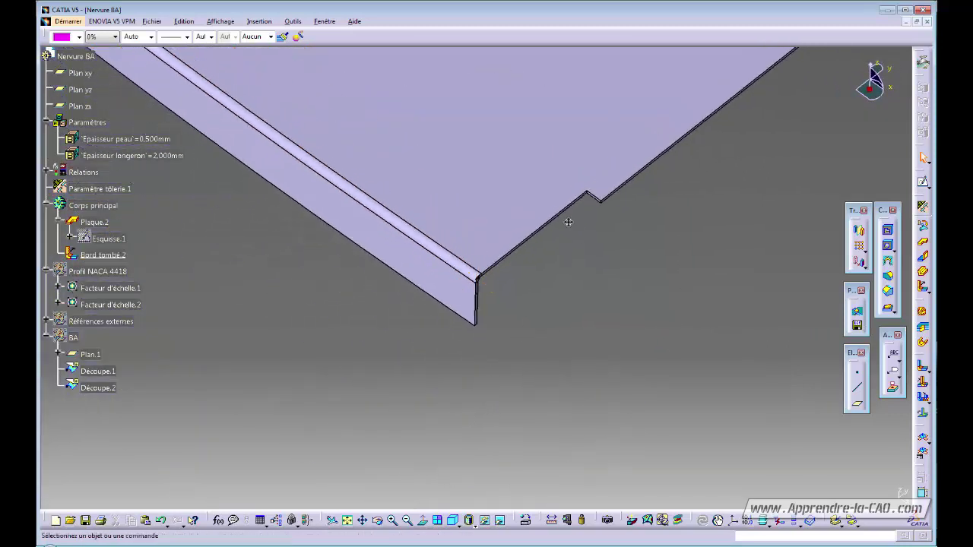
pyautogui.moveTo(645, 67); pyautogui.dragTo(304, 397, button='middle')
pyautogui.moveTo(763, 141); pyautogui.dragTo(524, 357, button='middle')
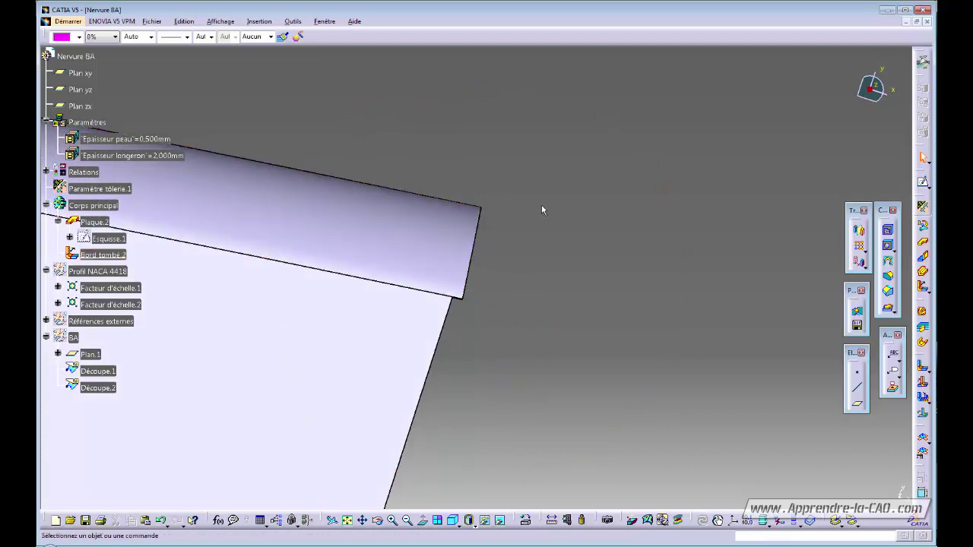
pyautogui.moveTo(504, 261); pyautogui.dragTo(544, 350, button='middle')
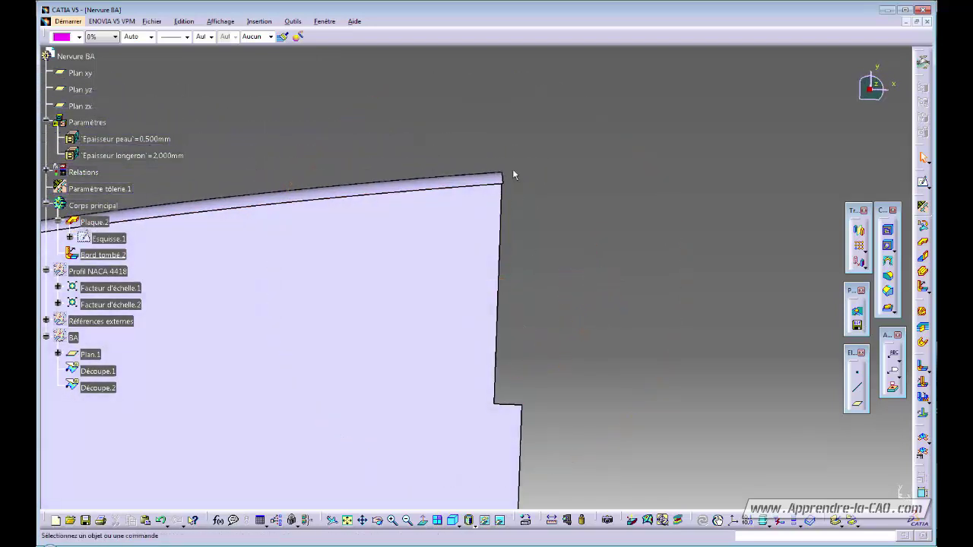
pyautogui.moveTo(531, 290); pyautogui.dragTo(571, 321, button='middle')
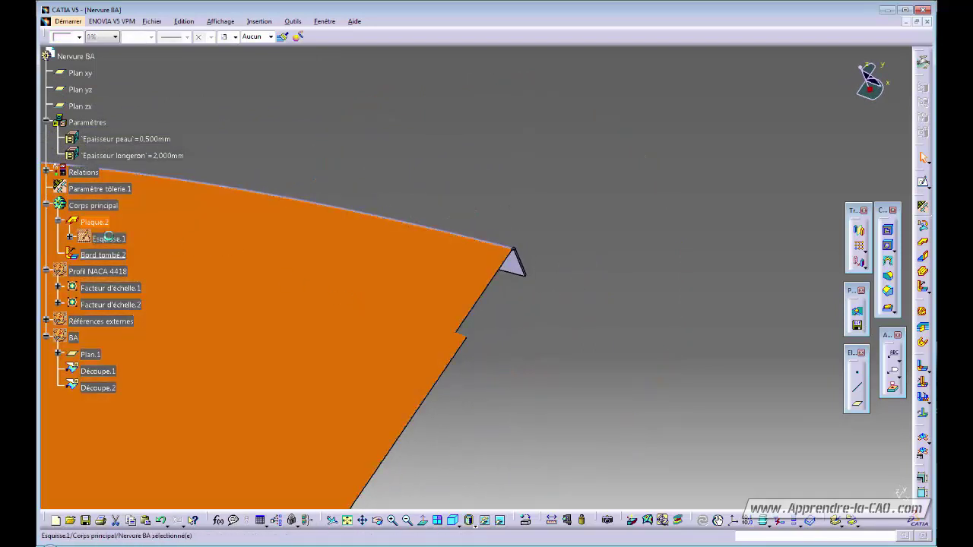
# Reopen the rib sketch Esquisse.1 for editing at the upper spar notch.
pyautogui.doubleClick(111, 239)
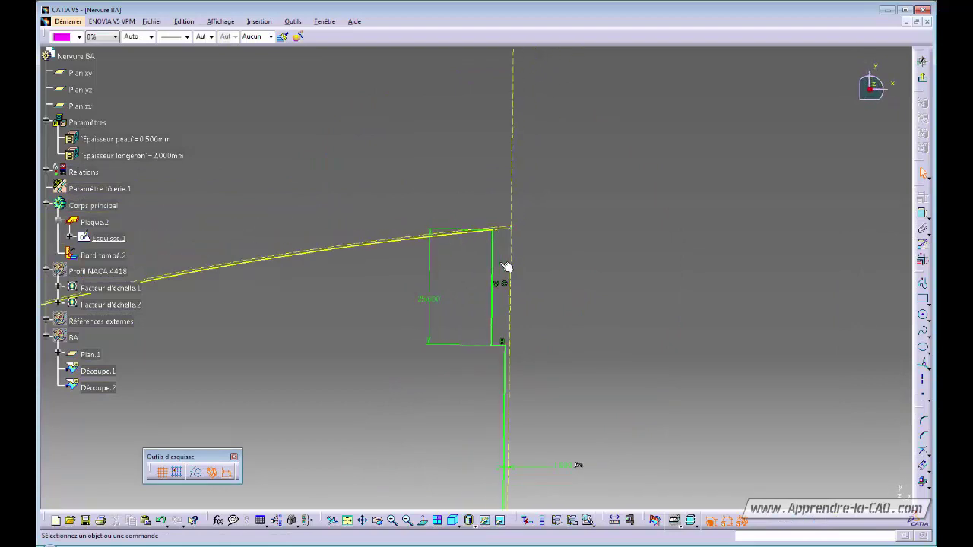
pyautogui.keyDown('ctrl'); pyautogui.moveTo(561, 335); pyautogui.dragTo(618, 277, button='middle'); pyautogui.keyUp('ctrl')
pyautogui.moveTo(567, 359); pyautogui.dragTo(543, 391, button='middle')
pyautogui.moveTo(535, 353); pyautogui.dragTo(546, 312, button='middle')
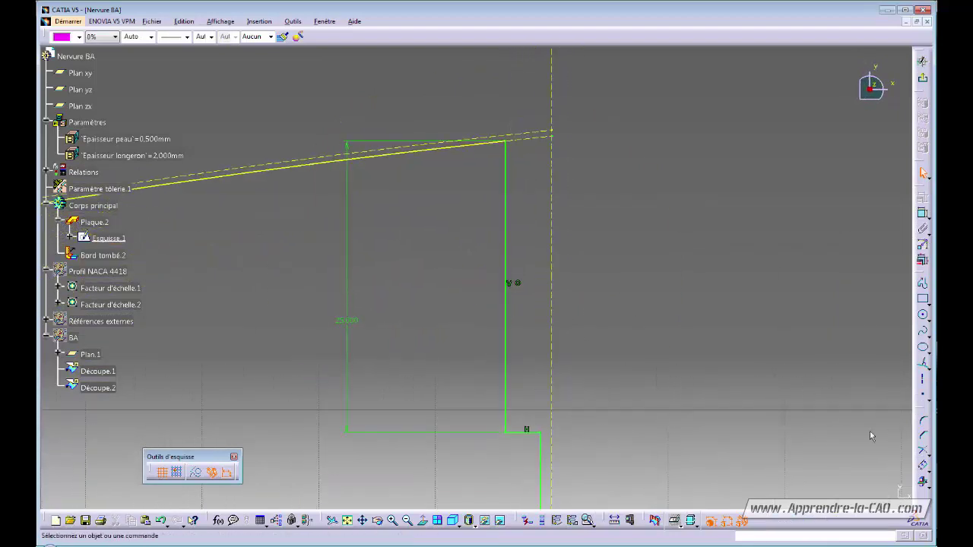
# Sketch a slanted line about 12.6 mm long from the upper profile curve to the notch's vertical line.
pyautogui.click(922, 367)
pyautogui.moveTo(616, 304); pyautogui.dragTo(599, 388, button='middle')
pyautogui.moveTo(599, 388)
pyautogui.keyDown('ctrl'); pyautogui.mouseDown(button='middle')
pyautogui.moveTo(618, 294)
pyautogui.moveTo(625, 152)
pyautogui.mouseUp(button='middle'); pyautogui.keyUp('ctrl')
pyautogui.moveTo(576, 287); pyautogui.dragTo(556, 375, button='middle')
pyautogui.moveTo(556, 375)
pyautogui.keyDown('ctrl'); pyautogui.mouseDown(button='middle')
pyautogui.moveTo(574, 313)
pyautogui.moveTo(610, 273)
pyautogui.mouseUp(button='middle'); pyautogui.keyUp('ctrl')
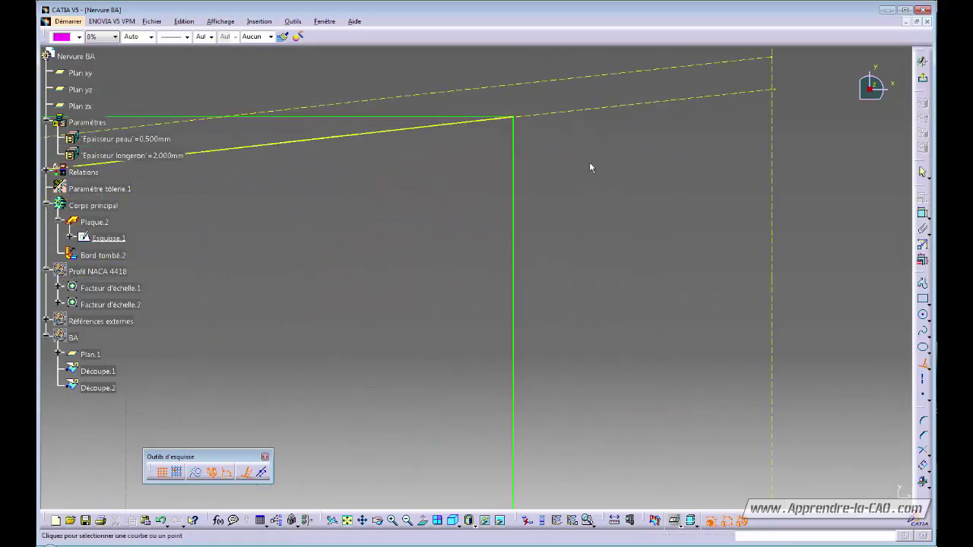
pyautogui.click(424, 128)
pyautogui.moveTo(450, 219); pyautogui.dragTo(447, 118, button='middle')
pyautogui.keyDown('ctrl'); pyautogui.moveTo(447, 118); pyautogui.dragTo(442, 210, button='middle'); pyautogui.keyUp('ctrl')
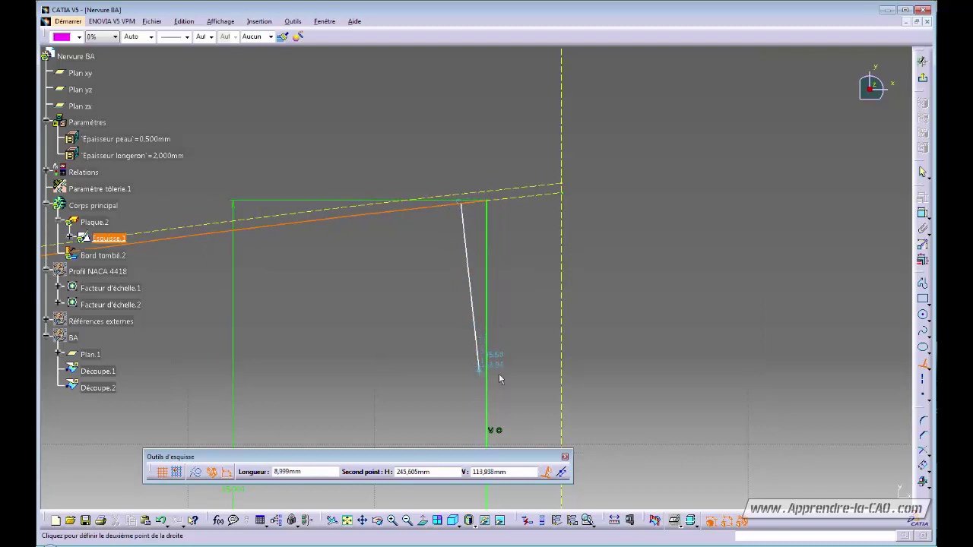
pyautogui.moveTo(492, 398)
pyautogui.mouseDown(button='middle')
pyautogui.moveTo(478, 191)
pyautogui.moveTo(484, 233)
pyautogui.mouseUp(button='middle')
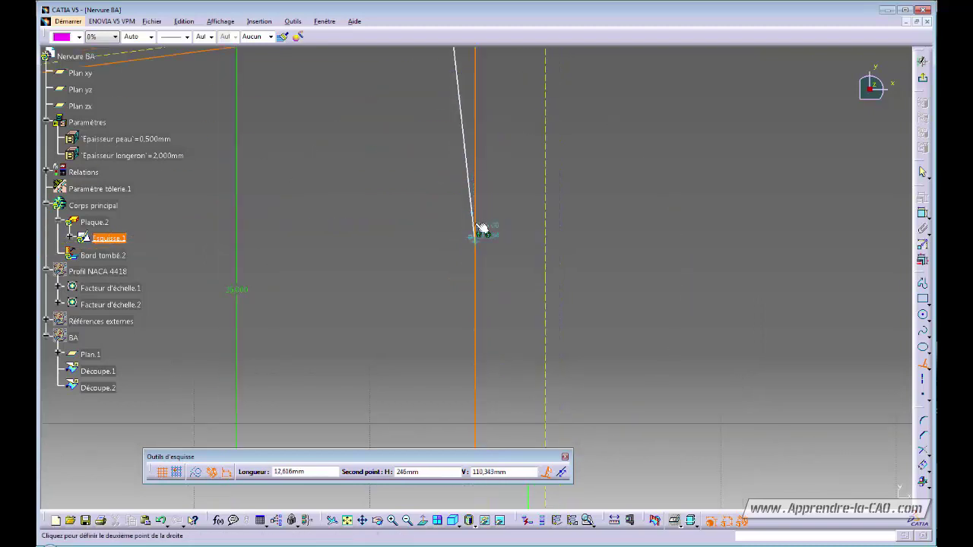
pyautogui.click(481, 279)
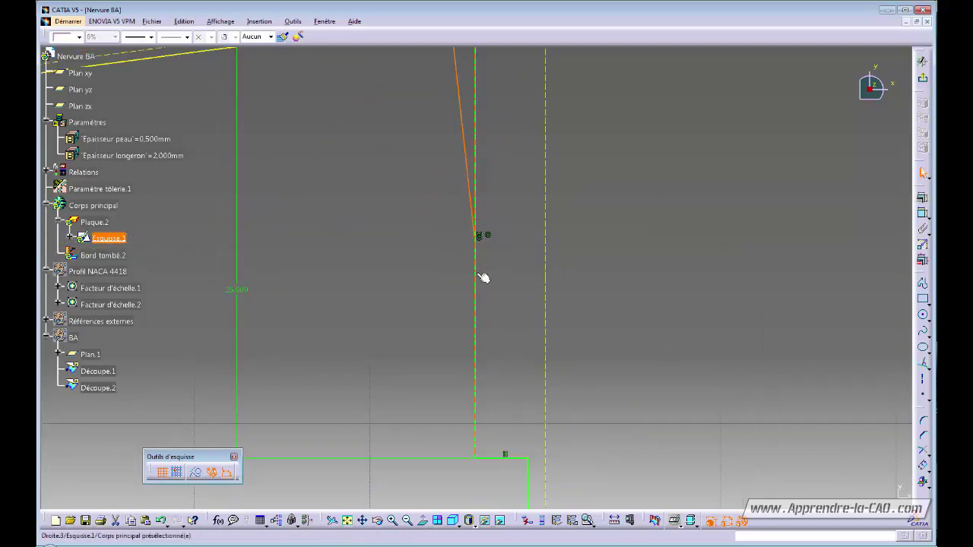
# Corner-trim the notch's vertical line with the slanted line, keeping the lower part of the vertical line.
pyautogui.moveTo(504, 167)
pyautogui.keyDown('ctrl'); pyautogui.mouseDown(button='middle')
pyautogui.moveTo(486, 226)
pyautogui.moveTo(512, 172)
pyautogui.moveTo(533, 227)
pyautogui.moveTo(569, 266)
pyautogui.mouseUp(button='middle'); pyautogui.keyUp('ctrl')
pyautogui.moveTo(570, 266)
pyautogui.keyDown('ctrl'); pyautogui.mouseDown(button='middle')
pyautogui.moveTo(565, 247)
pyautogui.moveTo(584, 239)
pyautogui.mouseUp(button='middle'); pyautogui.keyUp('ctrl')
pyautogui.click(585, 241)
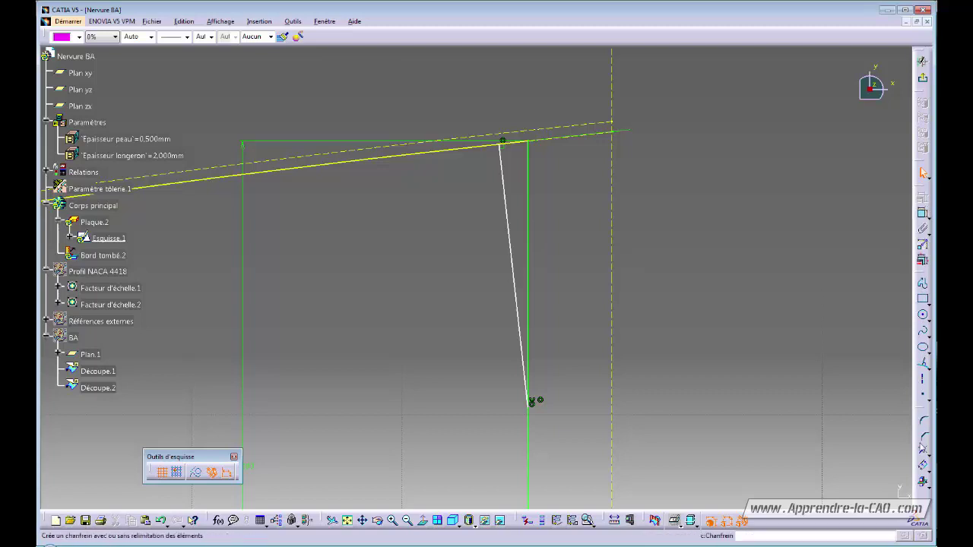
pyautogui.click(924, 454)
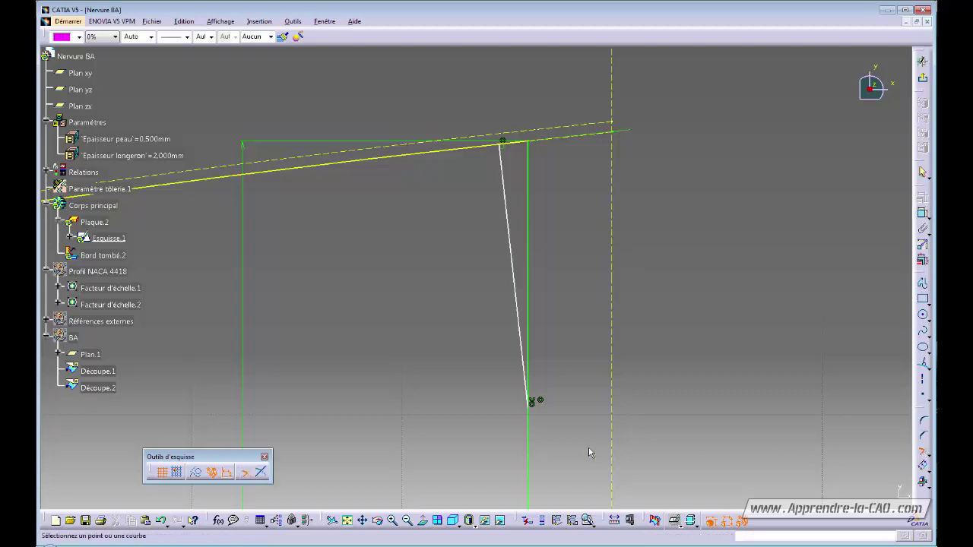
pyautogui.click(530, 434)
pyautogui.click(533, 310)
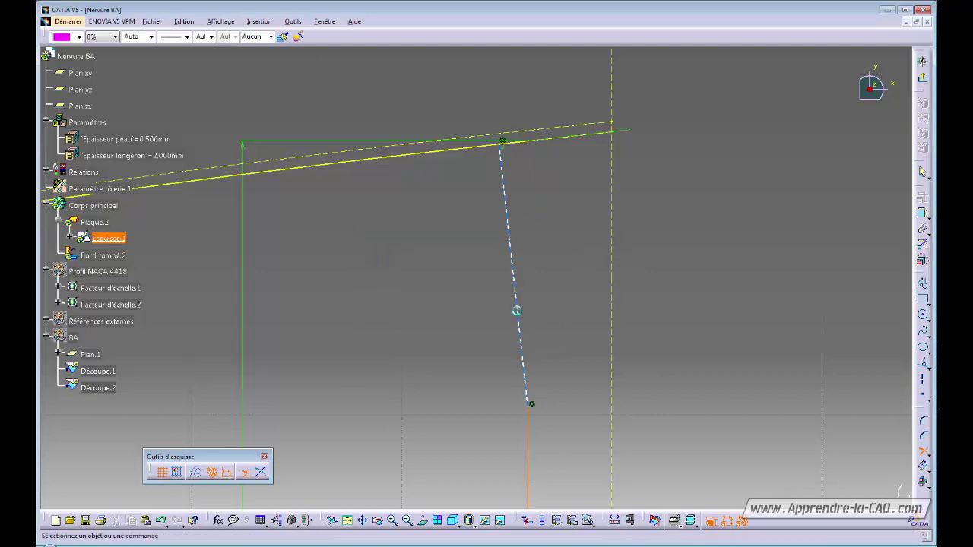
# Corner-trim the upper profile curve with the slanted line at their intersection.
pyautogui.click(923, 453)
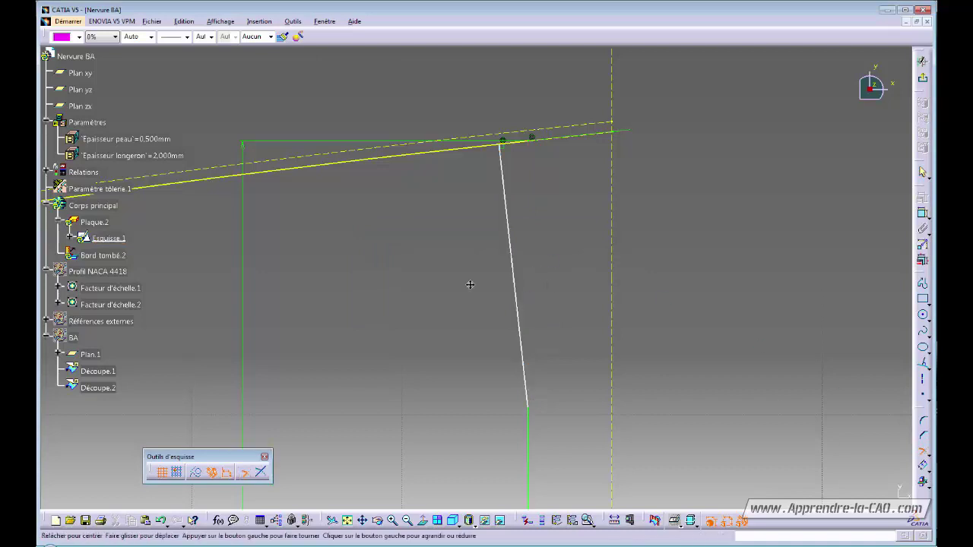
pyautogui.moveTo(469, 284); pyautogui.dragTo(481, 256, button='middle')
pyautogui.click(481, 165)
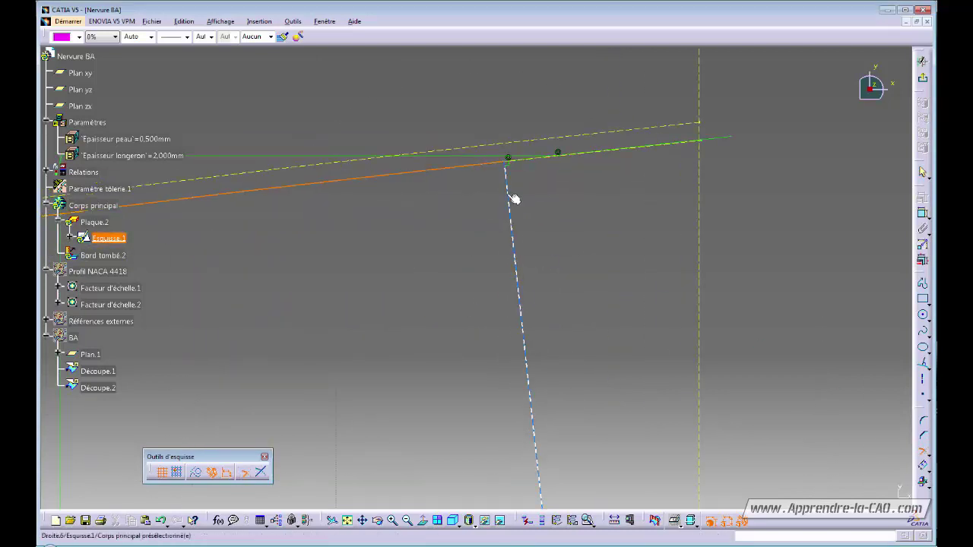
pyautogui.click(510, 195)
pyautogui.moveTo(594, 108)
pyautogui.mouseDown(button='middle')
pyautogui.moveTo(528, 321)
pyautogui.moveTo(552, 281)
pyautogui.mouseUp(button='middle')
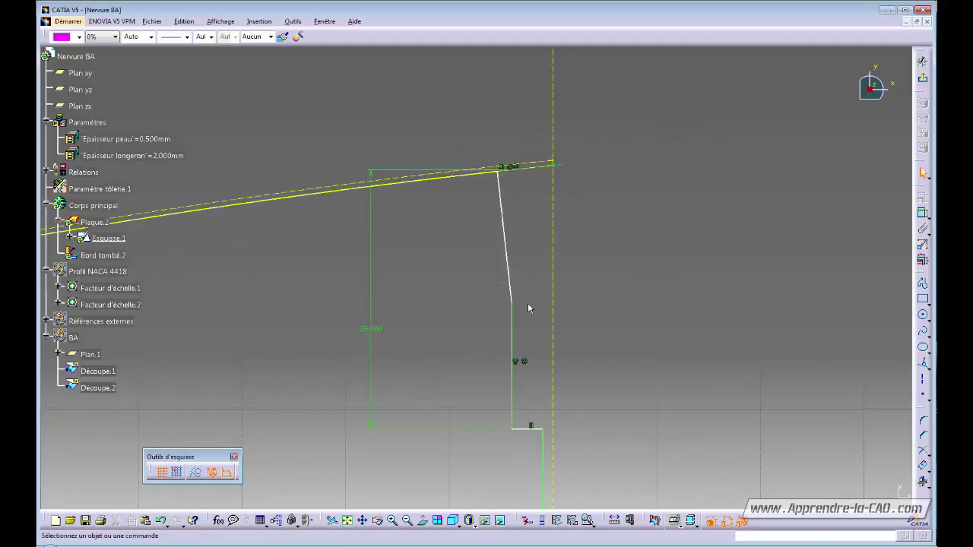
# Shorten the slanted line by moving its lower end up the vertical line, and shift the notch's horizontal line slightly upward.
pyautogui.moveTo(516, 305); pyautogui.dragTo(510, 271)
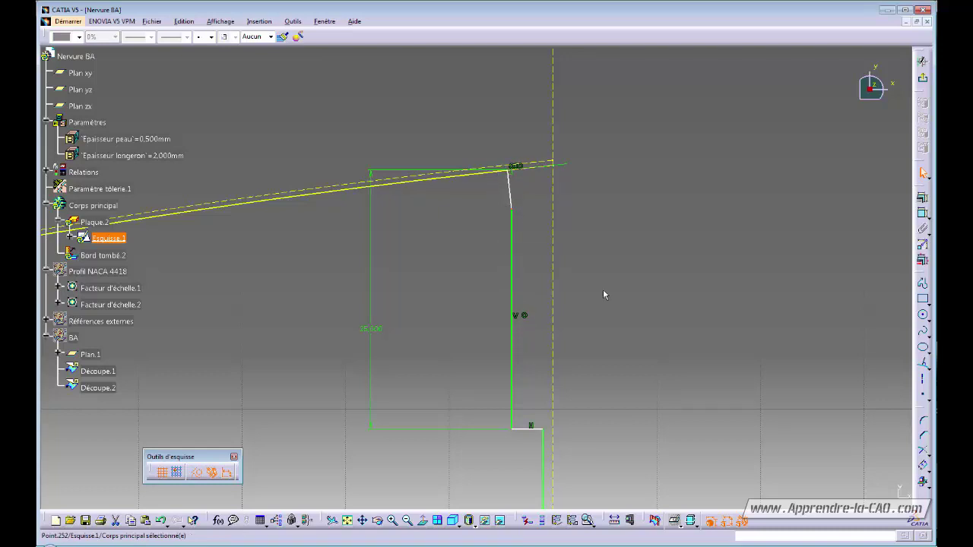
pyautogui.moveTo(638, 309)
pyautogui.mouseDown(button='middle')
pyautogui.moveTo(622, 361)
pyautogui.moveTo(629, 344)
pyautogui.mouseUp(button='middle')
pyautogui.moveTo(563, 285)
pyautogui.mouseDown(button='middle')
pyautogui.moveTo(549, 357)
pyautogui.moveTo(561, 342)
pyautogui.moveTo(562, 373)
pyautogui.moveTo(431, 307)
pyautogui.moveTo(433, 320)
pyautogui.mouseUp(button='middle')
pyautogui.click(561, 343)
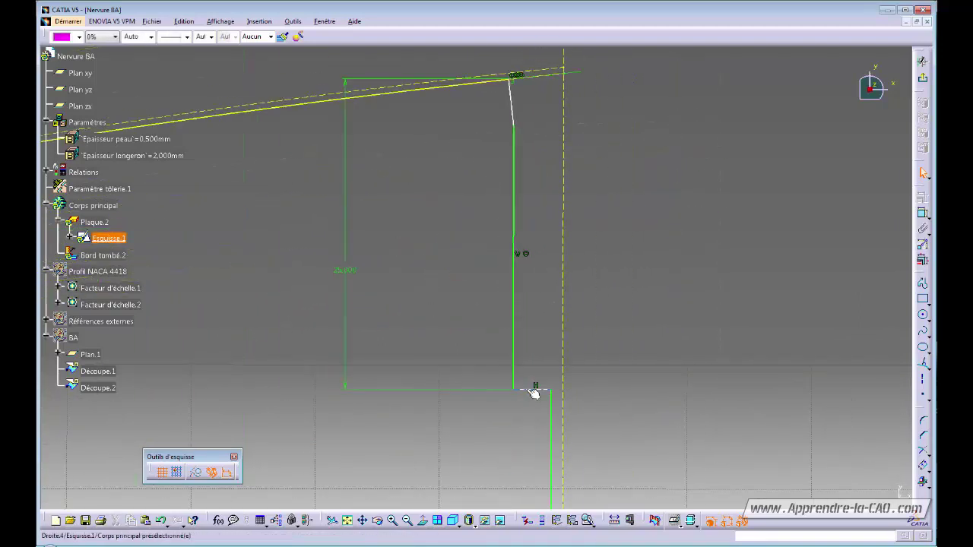
pyautogui.moveTo(534, 392)
pyautogui.mouseDown()
pyautogui.moveTo(536, 365)
pyautogui.moveTo(532, 381)
pyautogui.mouseUp()
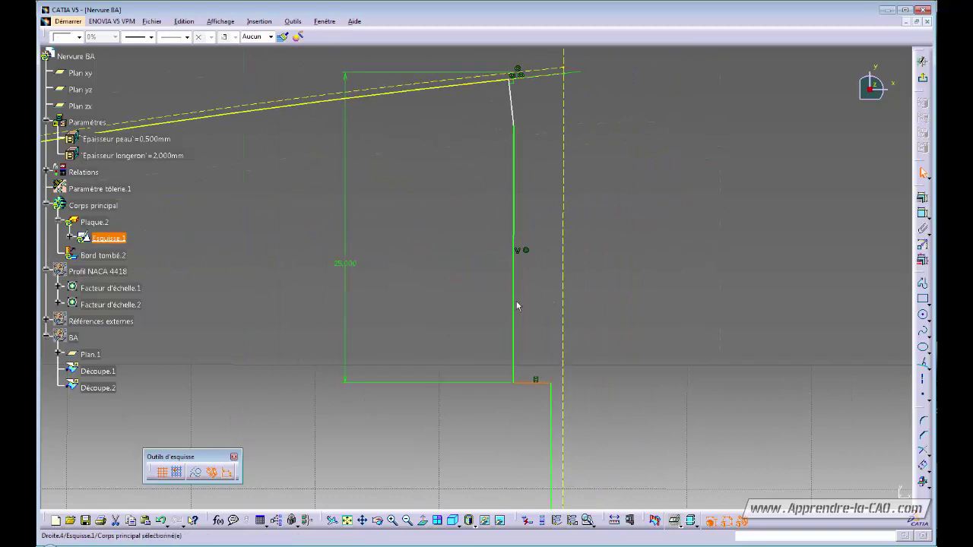
# Constrain the upper end point of the upper notch's 25 mm dimension to coincide with the inner upper profile curve.
pyautogui.moveTo(516, 305)
pyautogui.mouseDown(button='middle')
pyautogui.moveTo(499, 393)
pyautogui.moveTo(517, 351)
pyautogui.mouseUp(button='middle')
pyautogui.moveTo(517, 351); pyautogui.dragTo(474, 507, button='middle')
pyautogui.moveTo(477, 270)
pyautogui.mouseDown(button='middle')
pyautogui.moveTo(469, 320)
pyautogui.moveTo(446, 146)
pyautogui.moveTo(469, 330)
pyautogui.moveTo(470, 260)
pyautogui.mouseUp(button='middle')
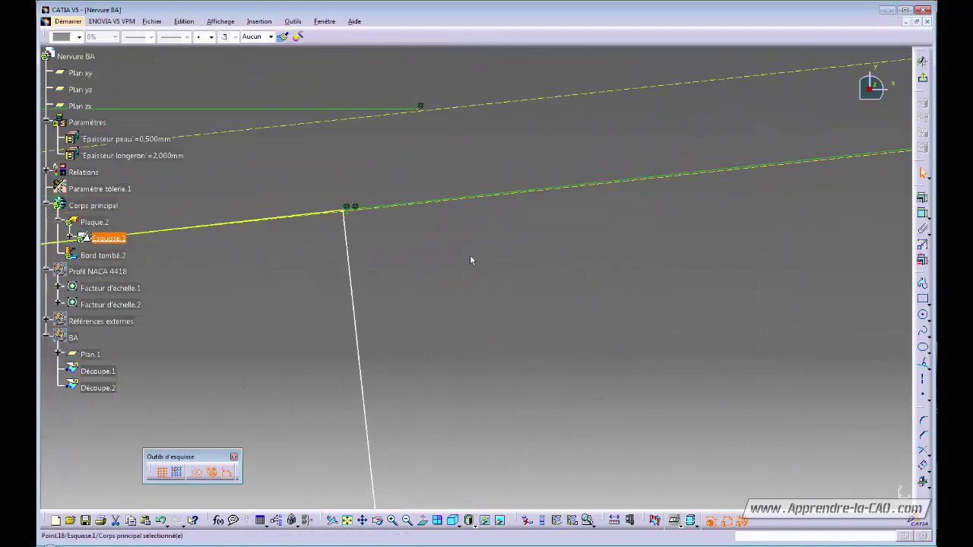
pyautogui.click(433, 208)
pyautogui.click(922, 199)
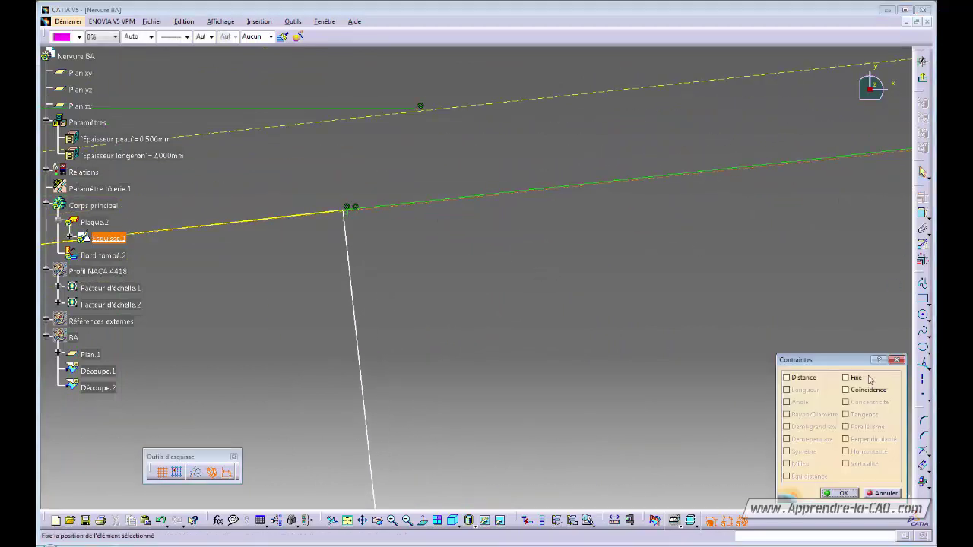
pyautogui.click(861, 390)
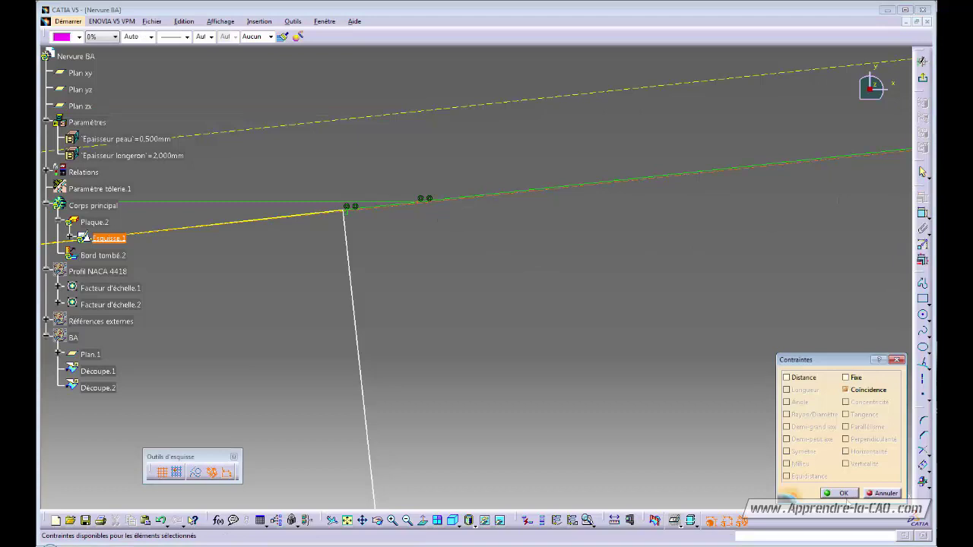
pyautogui.click(845, 496)
# Dimension the short slanted line at the upper notch and set its length to 2.5 mm.
pyautogui.moveTo(638, 167); pyautogui.dragTo(538, 423, button='middle')
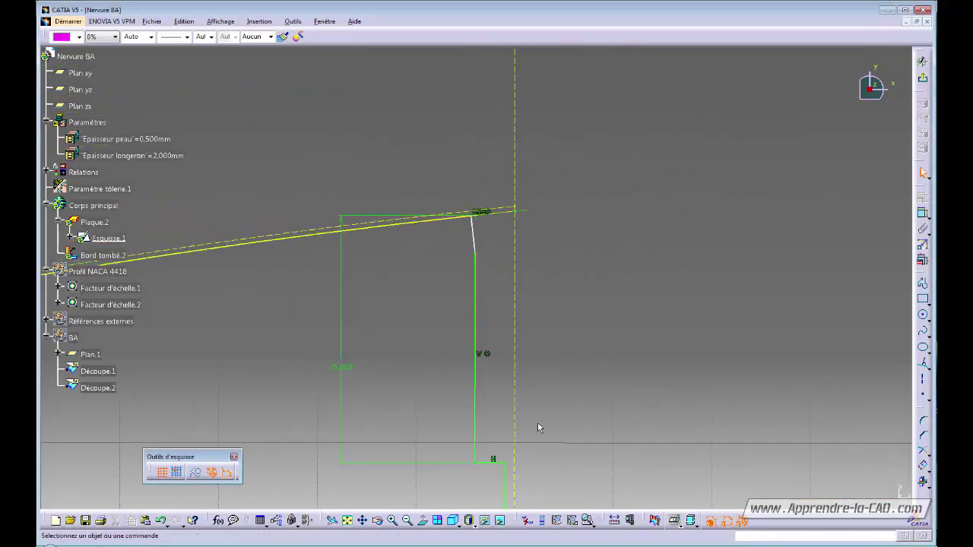
pyautogui.moveTo(520, 388)
pyautogui.mouseDown(button='middle')
pyautogui.moveTo(472, 301)
pyautogui.moveTo(472, 266)
pyautogui.moveTo(595, 251)
pyautogui.moveTo(589, 317)
pyautogui.moveTo(600, 313)
pyautogui.mouseUp(button='middle')
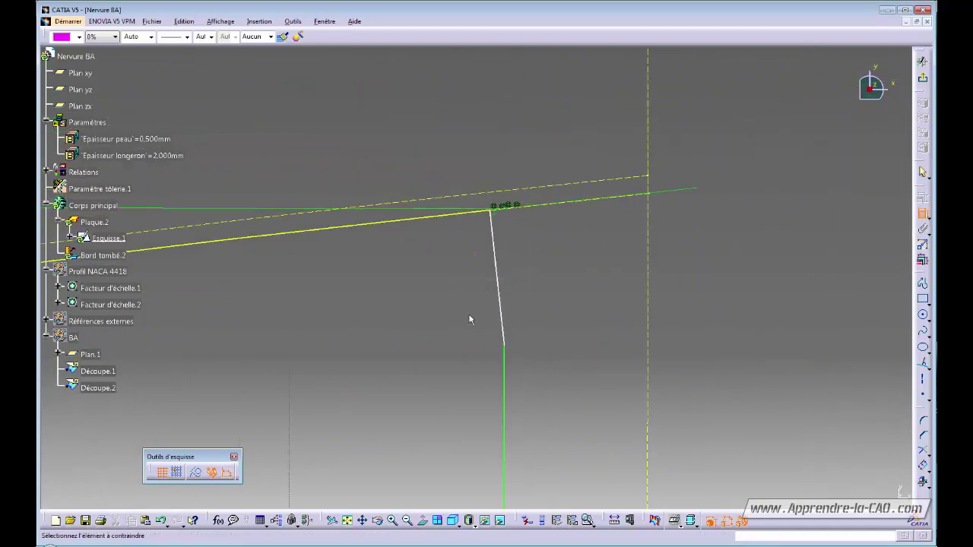
pyautogui.click(490, 272)
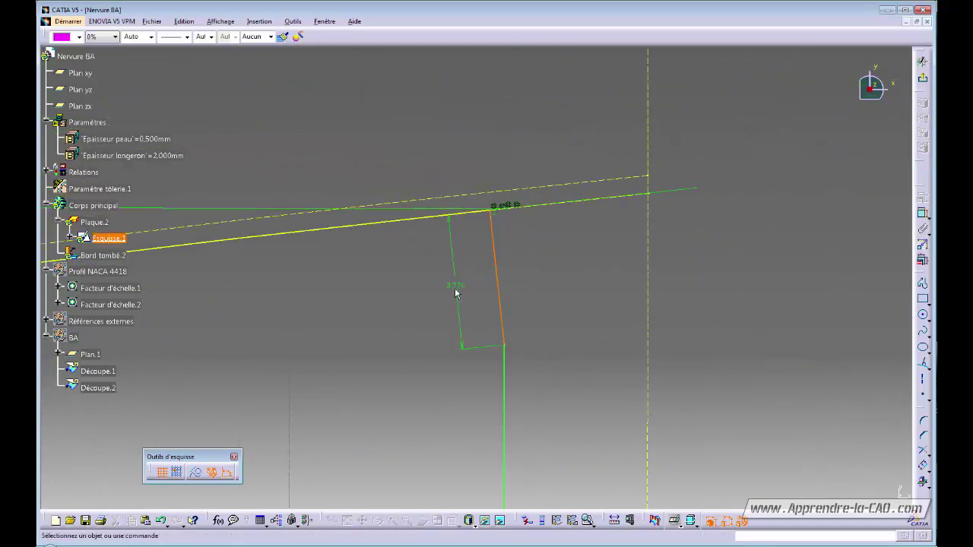
pyautogui.click(449, 294)
pyautogui.doubleClick(452, 286)
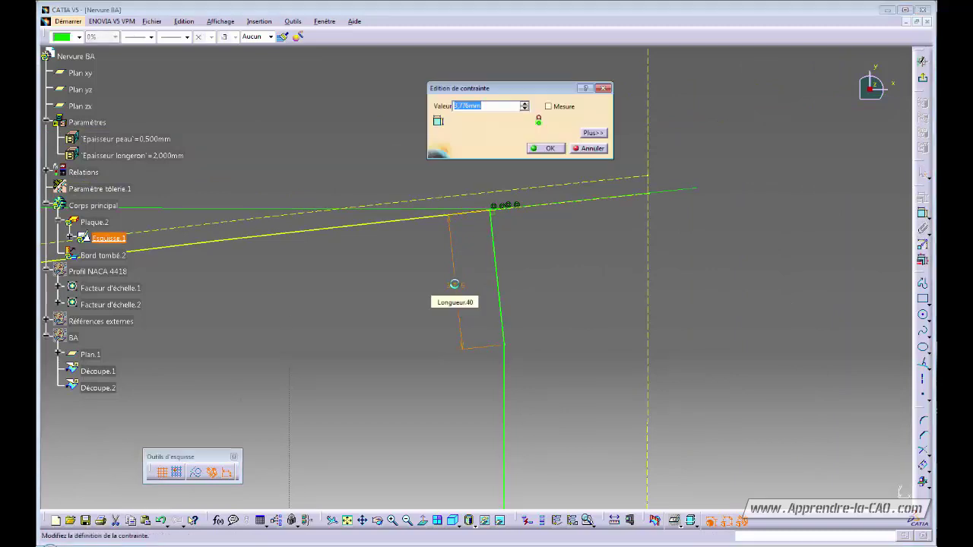
pyautogui.press('Return')
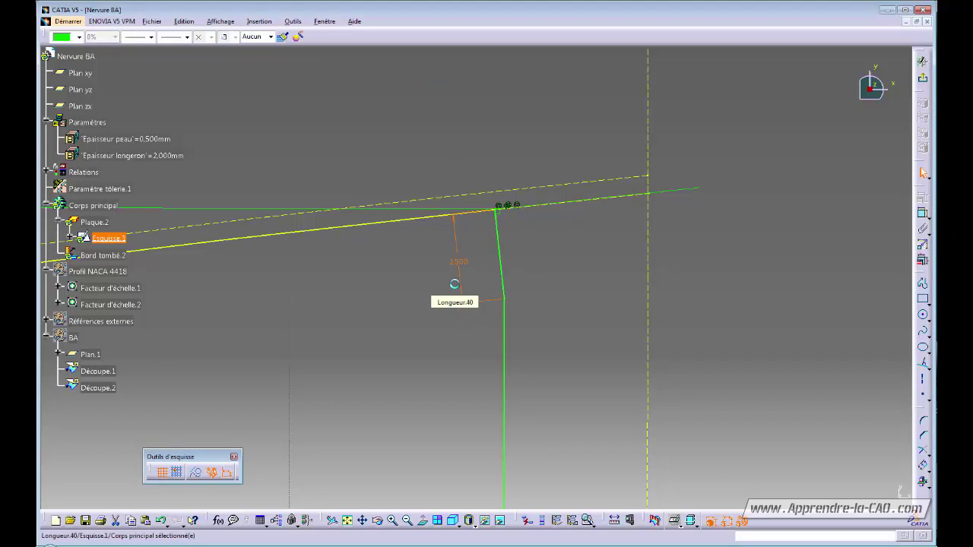
pyautogui.click(536, 267)
pyautogui.moveTo(536, 272); pyautogui.dragTo(525, 395, button='middle')
pyautogui.moveTo(509, 308); pyautogui.dragTo(517, 163, button='middle')
pyautogui.moveTo(496, 262); pyautogui.dragTo(494, 69, button='middle')
pyautogui.moveTo(448, 456)
pyautogui.mouseDown(button='middle')
pyautogui.moveTo(440, 273)
pyautogui.moveTo(438, 390)
pyautogui.moveTo(487, 157)
pyautogui.moveTo(525, 80)
pyautogui.mouseUp(button='middle')
pyautogui.moveTo(524, 80); pyautogui.dragTo(504, 250, button='middle')
pyautogui.moveTo(527, 189); pyautogui.dragTo(461, 364, button='middle')
pyautogui.moveTo(461, 364)
pyautogui.mouseDown(button='middle')
pyautogui.moveTo(499, 267)
pyautogui.moveTo(544, 282)
pyautogui.mouseUp(button='middle')
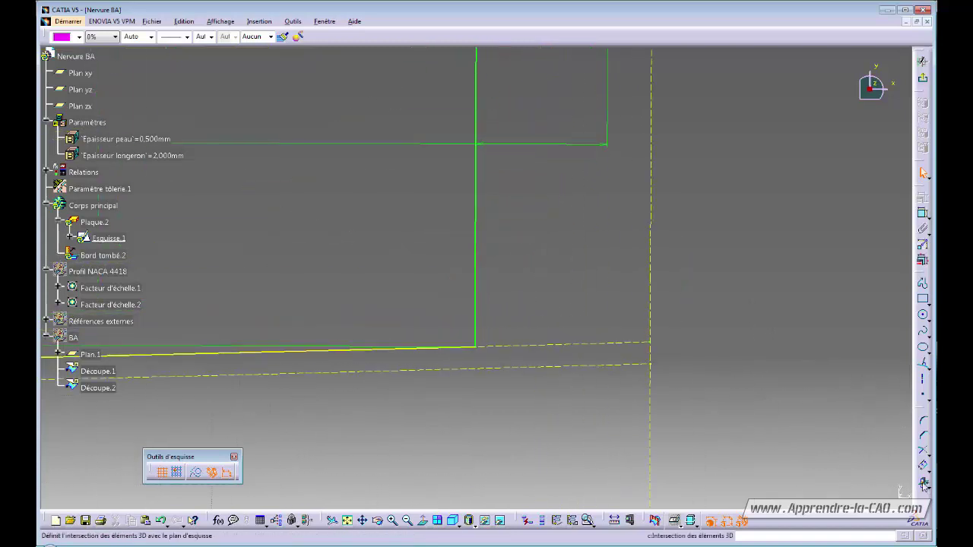
pyautogui.moveTo(517, 361); pyautogui.dragTo(582, 244, button='middle')
pyautogui.click(446, 289)
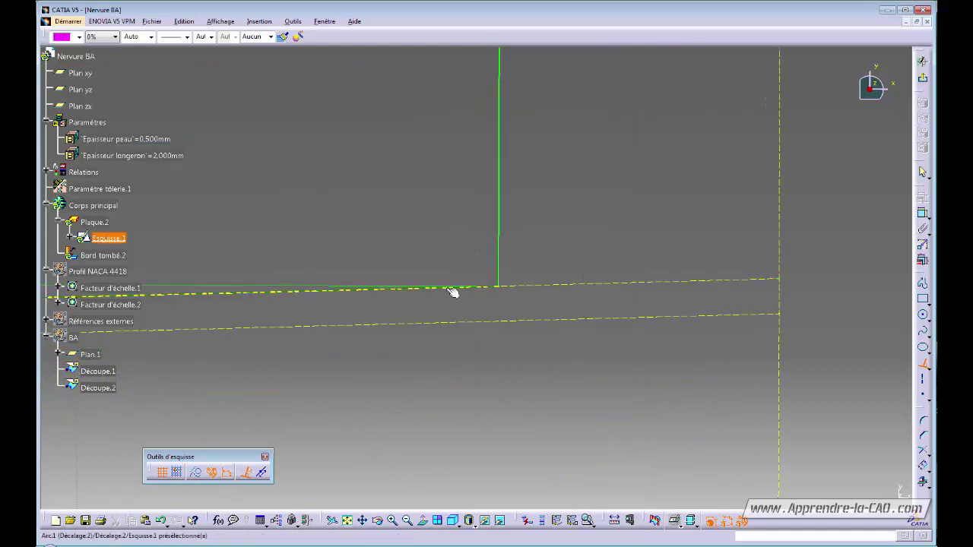
pyautogui.moveTo(445, 155); pyautogui.dragTo(449, 278, button='middle')
pyautogui.moveTo(454, 133)
pyautogui.mouseDown(button='middle')
pyautogui.moveTo(451, 298)
pyautogui.moveTo(448, 161)
pyautogui.moveTo(449, 240)
pyautogui.mouseUp(button='middle')
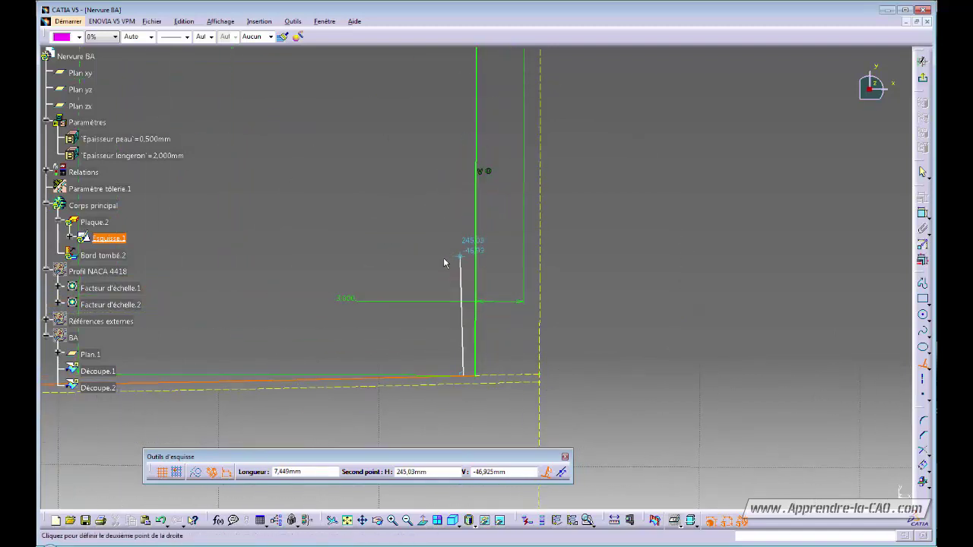
pyautogui.press('Escape')
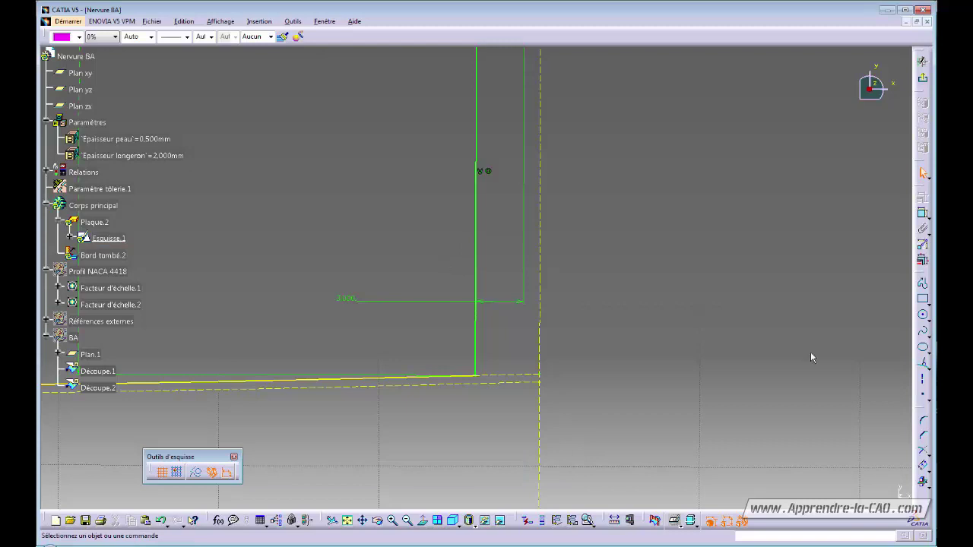
# Sketch a slanted line from the lower profile curve to the lower notch's vertical line, shortening it to about 7 mm.
pyautogui.click(922, 365)
pyautogui.click(485, 372)
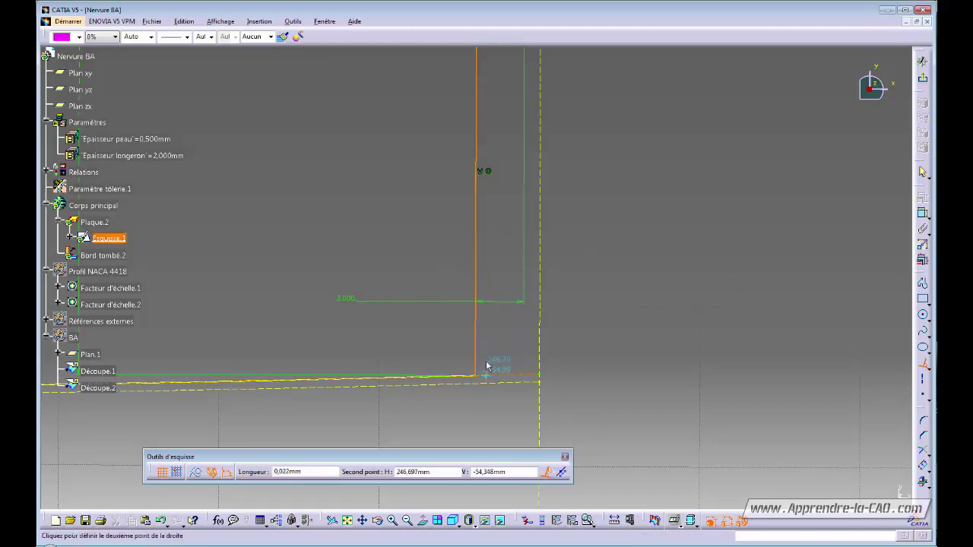
pyautogui.click(484, 145)
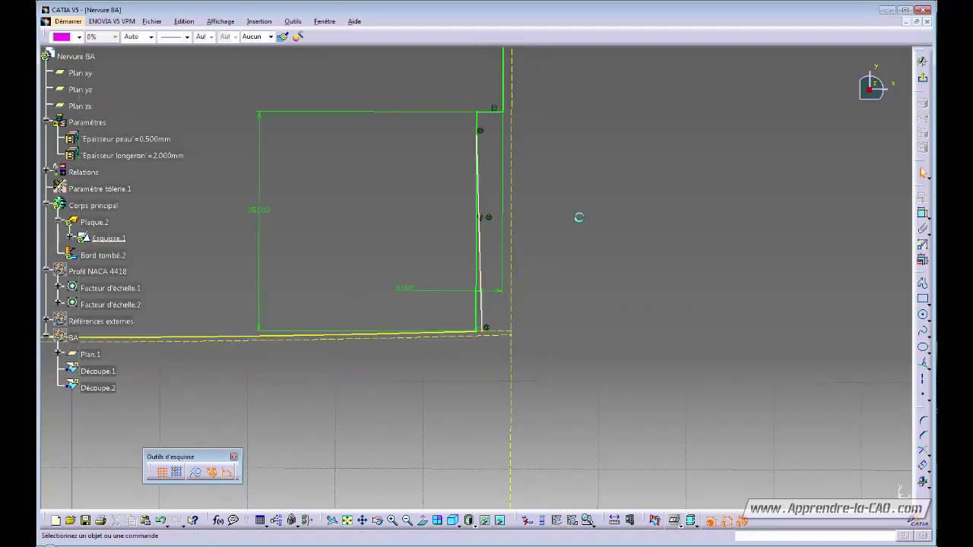
pyautogui.moveTo(557, 231)
pyautogui.mouseDown(button='middle')
pyautogui.moveTo(547, 284)
pyautogui.moveTo(533, 266)
pyautogui.mouseUp(button='middle')
pyautogui.moveTo(467, 188); pyautogui.dragTo(466, 286)
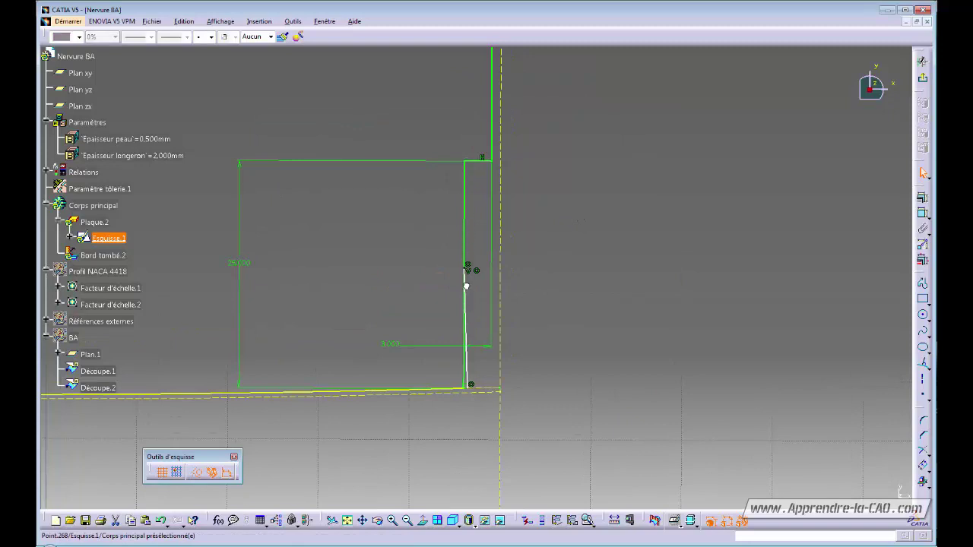
pyautogui.moveTo(511, 382)
pyautogui.mouseDown(button='middle')
pyautogui.moveTo(537, 250)
pyautogui.moveTo(554, 226)
pyautogui.moveTo(499, 343)
pyautogui.moveTo(504, 335)
pyautogui.mouseUp(button='middle')
pyautogui.click(648, 321)
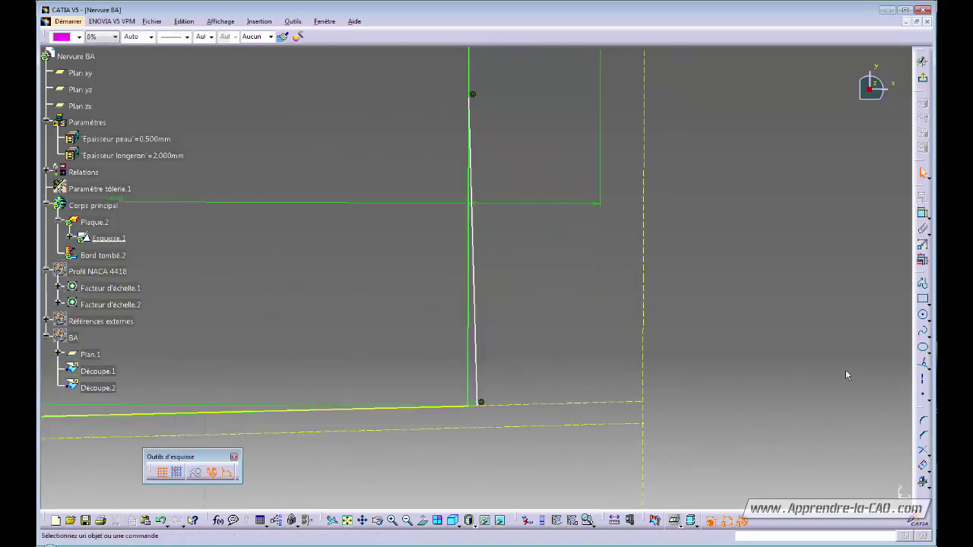
# Dimension the slanted line at the lower notch and set its length to 2.5 mm.
pyautogui.click(921, 214)
pyautogui.click(482, 312)
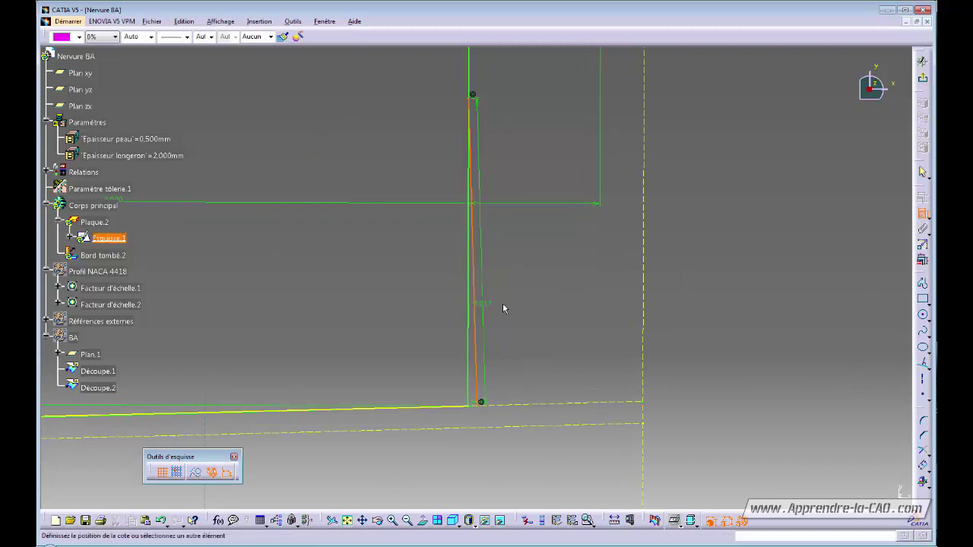
pyautogui.doubleClick(538, 300)
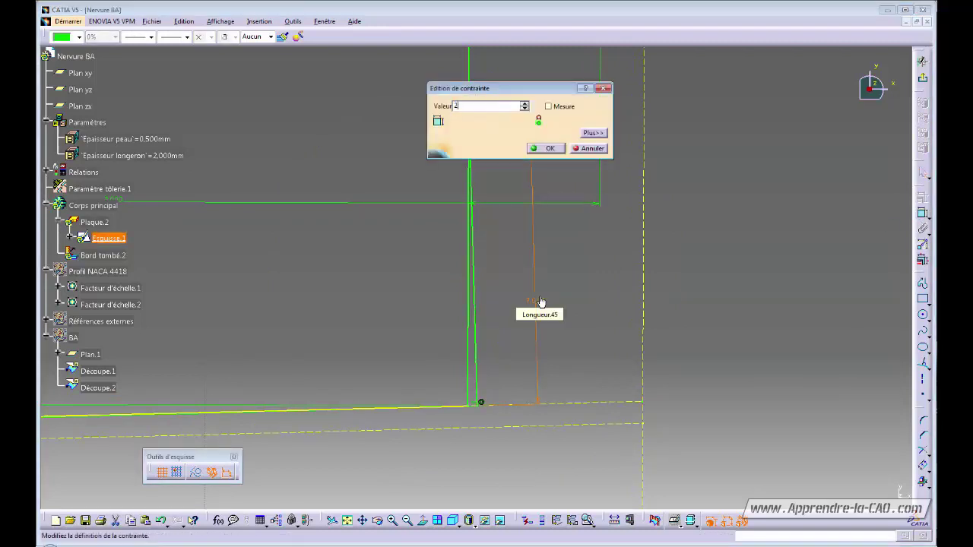
pyautogui.press('Return')
pyautogui.click(495, 373)
pyautogui.moveTo(495, 373); pyautogui.dragTo(530, 190, button='middle')
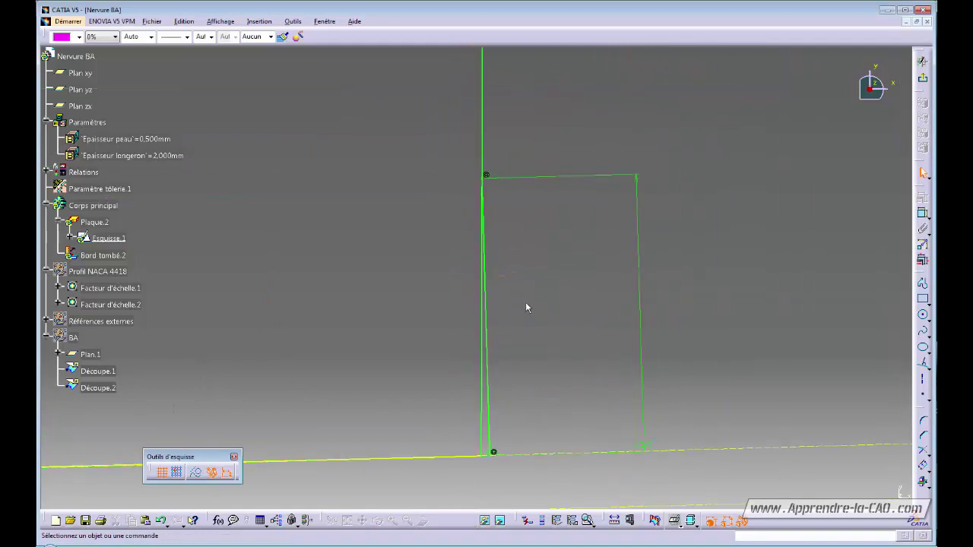
# Corner-trim the lower notch's vertical line with the slanted line, keeping the upper part of the vertical line.
pyautogui.click(923, 452)
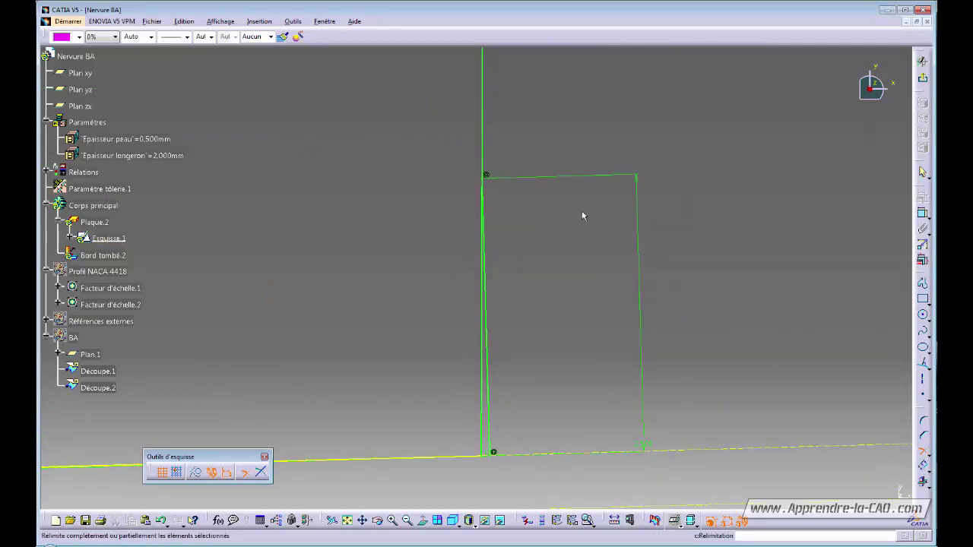
pyautogui.click(488, 126)
pyautogui.click(534, 310)
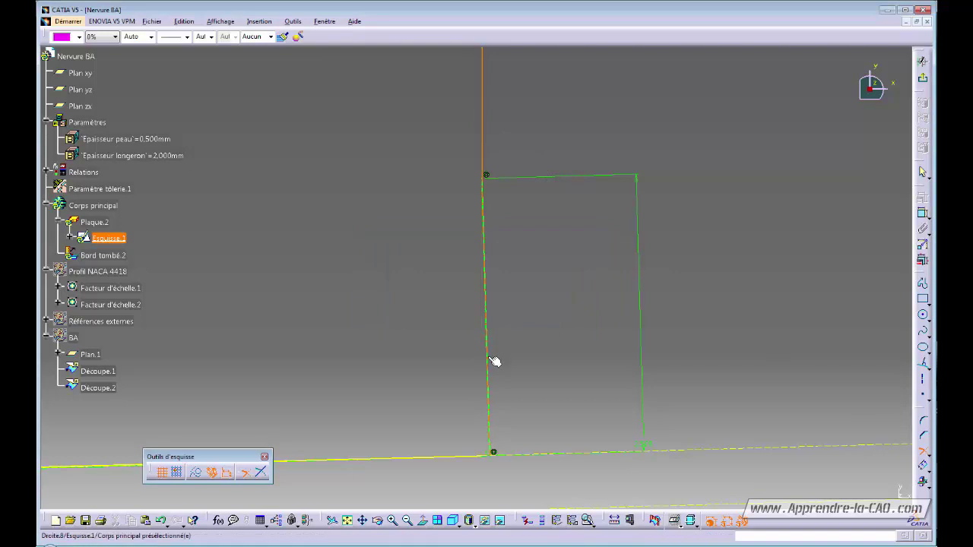
pyautogui.click(497, 362)
pyautogui.click(532, 313)
# Corner-trim the lower profile curve with the slanted line at their intersection.
pyautogui.moveTo(514, 325); pyautogui.dragTo(541, 167, button='middle')
pyautogui.moveTo(555, 328); pyautogui.dragTo(542, 202, button='middle')
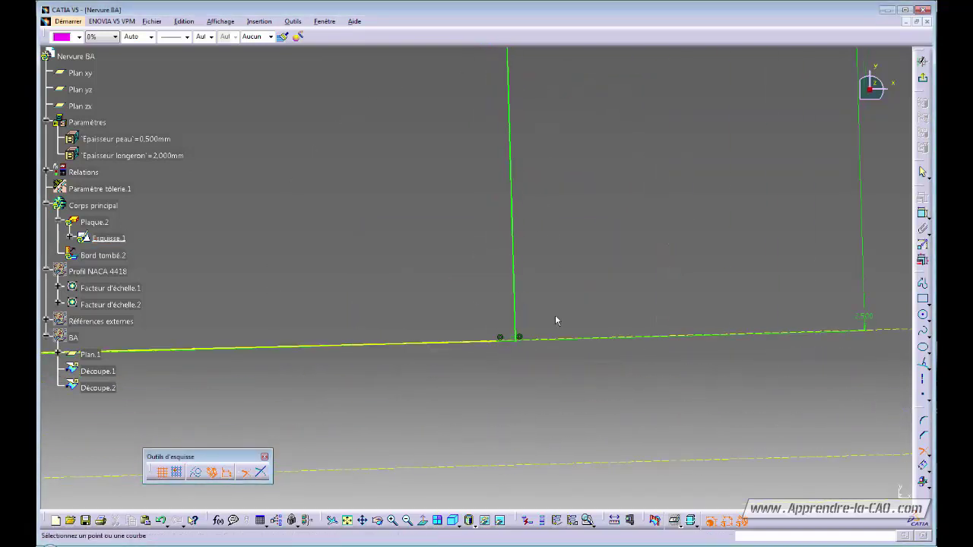
pyautogui.click(479, 346)
pyautogui.click(516, 295)
pyautogui.moveTo(557, 229); pyautogui.dragTo(528, 288, button='middle')
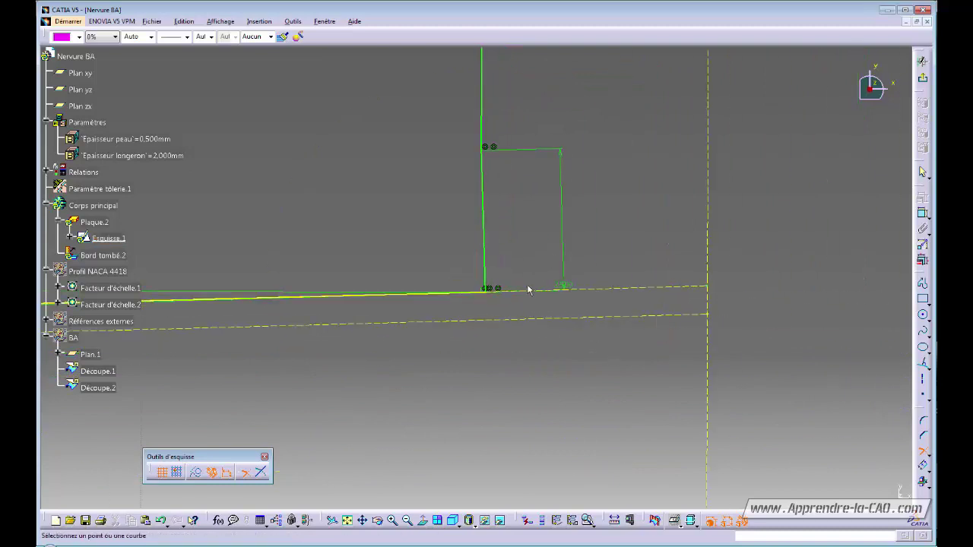
pyautogui.moveTo(525, 228); pyautogui.dragTo(521, 396, button='middle')
pyautogui.moveTo(531, 206); pyautogui.dragTo(525, 272, button='middle')
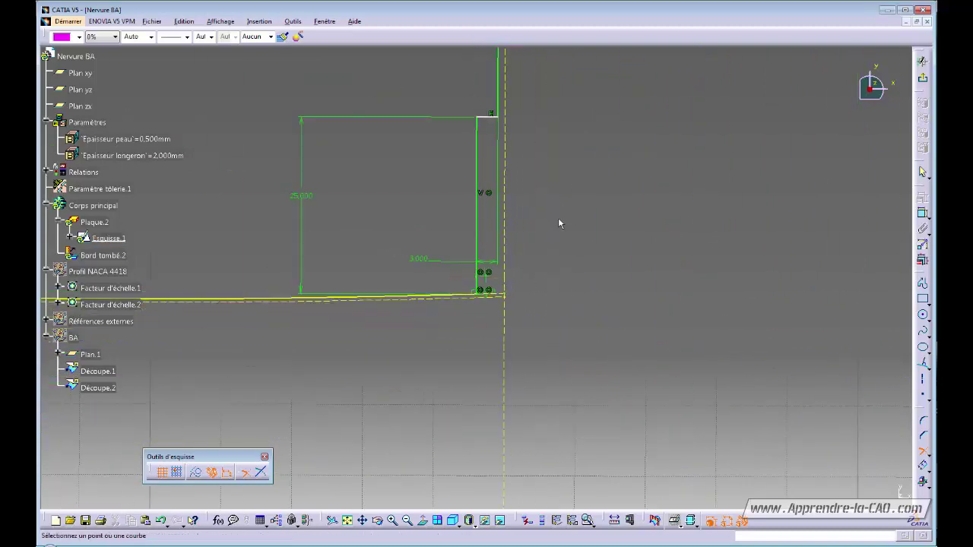
pyautogui.moveTo(559, 219); pyautogui.dragTo(553, 275, button='middle')
pyautogui.press('Escape')
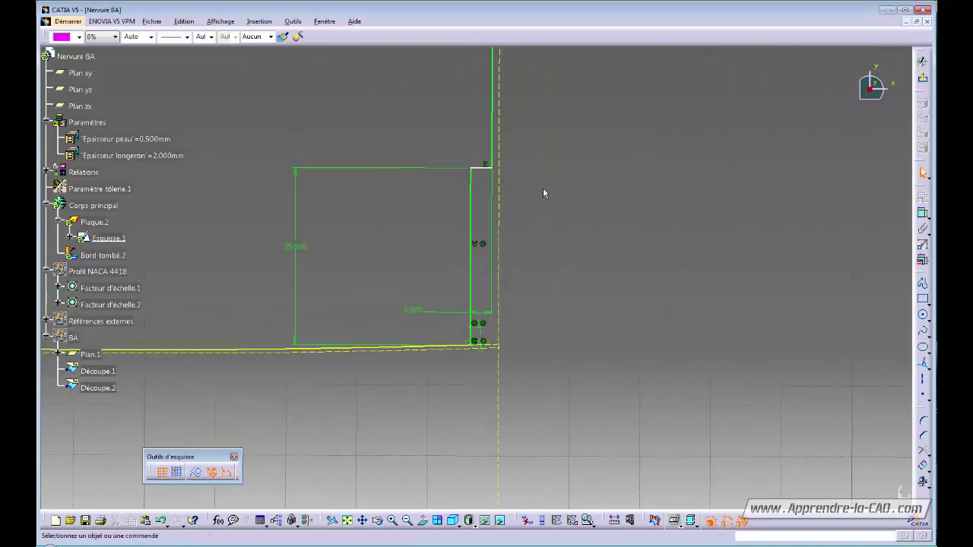
# Shift the lower notch's horizontal line slightly downward and make the 25 mm dimension's lower end point coincident with the inner lower profile curve.
pyautogui.moveTo(485, 168); pyautogui.dragTo(482, 183)
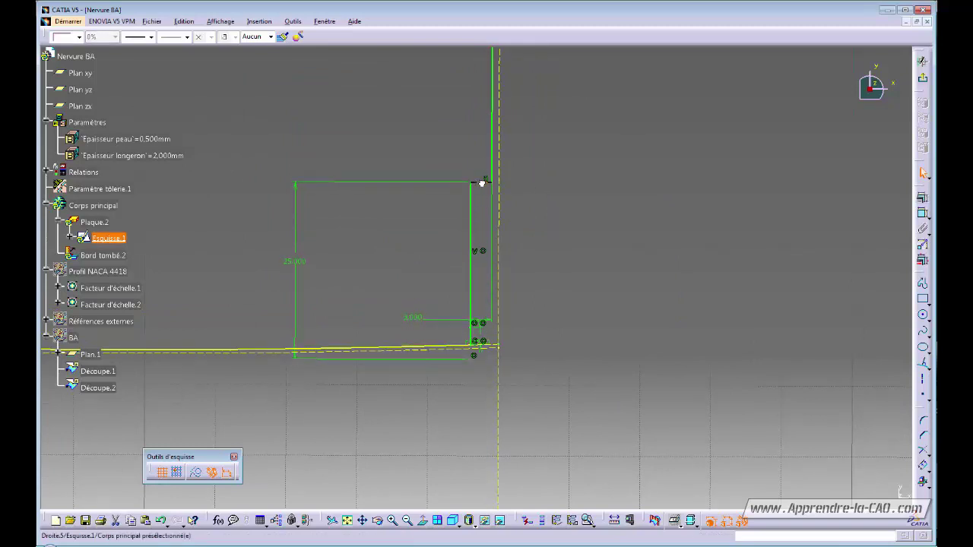
pyautogui.moveTo(496, 347); pyautogui.dragTo(508, 293, button='middle')
pyautogui.moveTo(497, 448); pyautogui.dragTo(503, 152, button='middle')
pyautogui.moveTo(496, 329); pyautogui.dragTo(483, 285, button='middle')
pyautogui.click(441, 326)
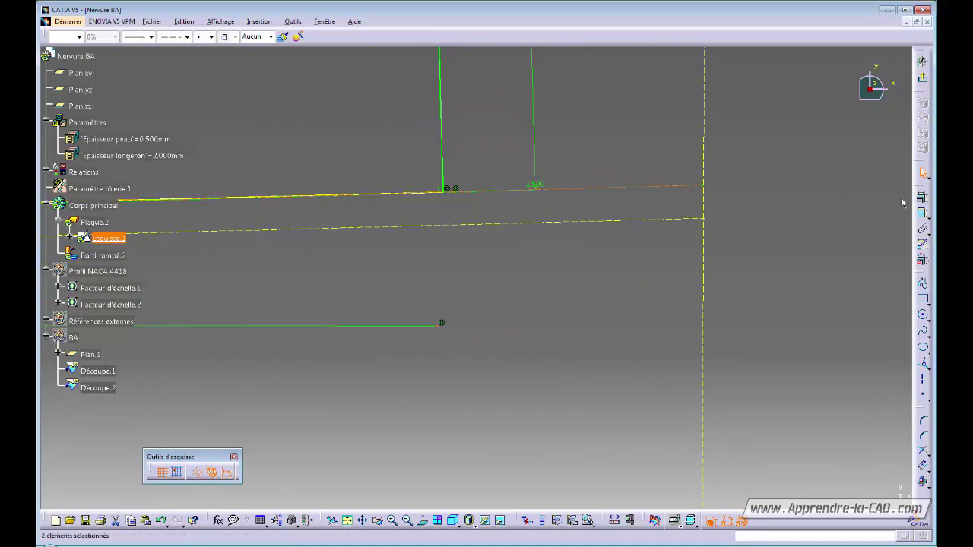
pyautogui.click(922, 198)
pyautogui.click(861, 391)
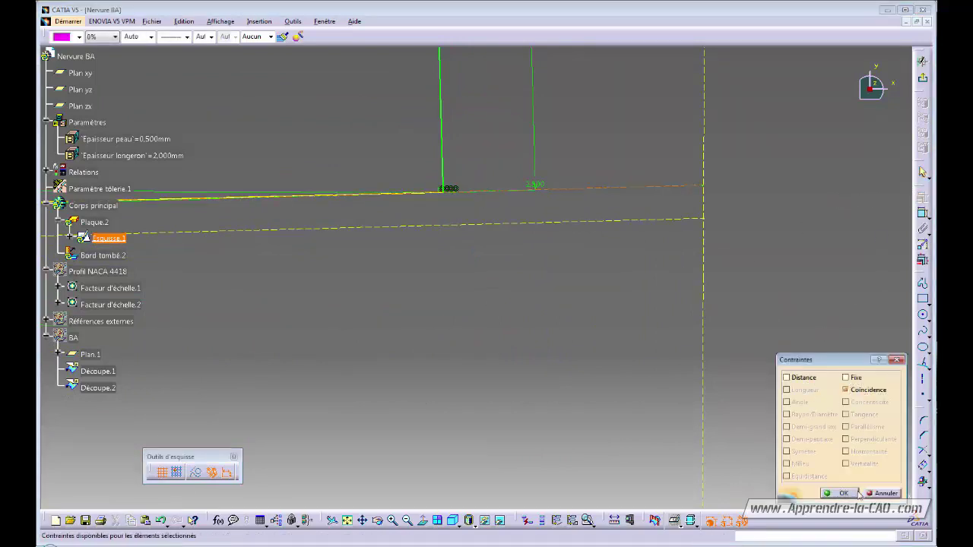
pyautogui.click(854, 493)
# Exit the sketch and return to the 3D sheet metal part.
pyautogui.moveTo(517, 184); pyautogui.dragTo(502, 426, button='middle')
pyautogui.moveTo(476, 266)
pyautogui.mouseDown(button='middle')
pyautogui.moveTo(614, 324)
pyautogui.moveTo(623, 352)
pyautogui.mouseUp(button='middle')
pyautogui.click(926, 80)
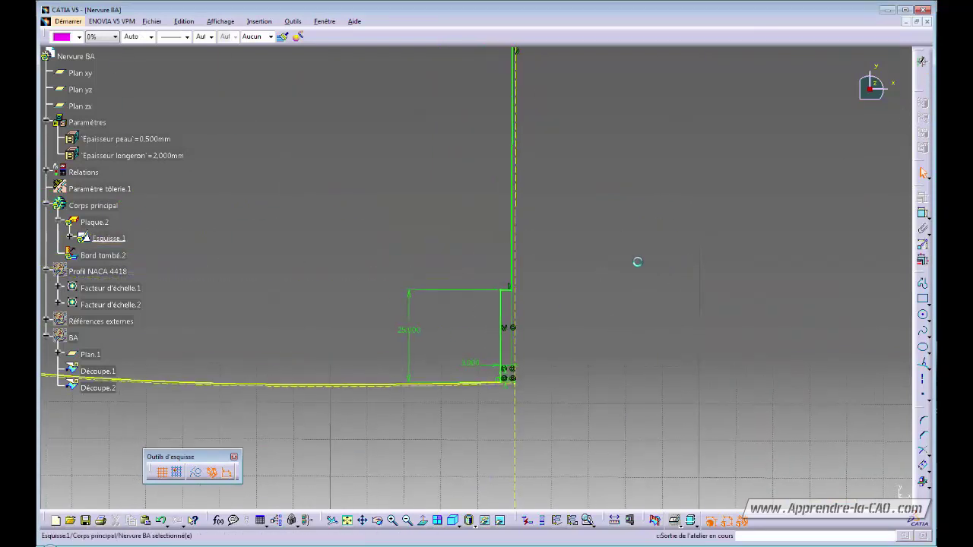
# Examine the flange bend ends at the slanted clearance edges and the inner corner of the spar notch.
pyautogui.moveTo(574, 308); pyautogui.dragTo(483, 198, button='middle')
pyautogui.moveTo(471, 383); pyautogui.dragTo(512, 259, button='middle')
pyautogui.moveTo(458, 315); pyautogui.dragTo(480, 282, button='middle')
pyautogui.moveTo(456, 358); pyautogui.dragTo(518, 144, button='middle')
pyautogui.moveTo(554, 287); pyautogui.dragTo(545, 210, button='middle')
pyautogui.click(532, 218)
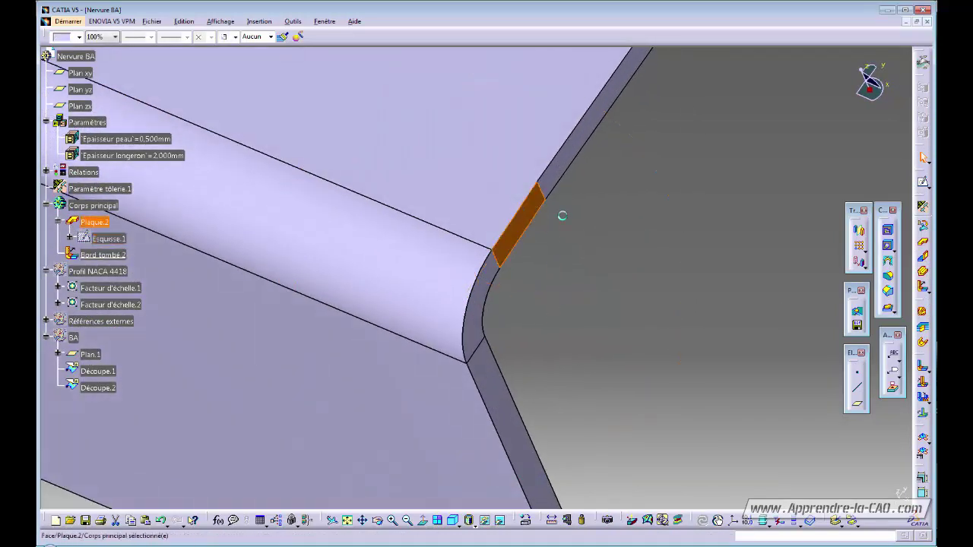
pyautogui.click(578, 253)
pyautogui.moveTo(578, 254); pyautogui.dragTo(426, 262, button='middle')
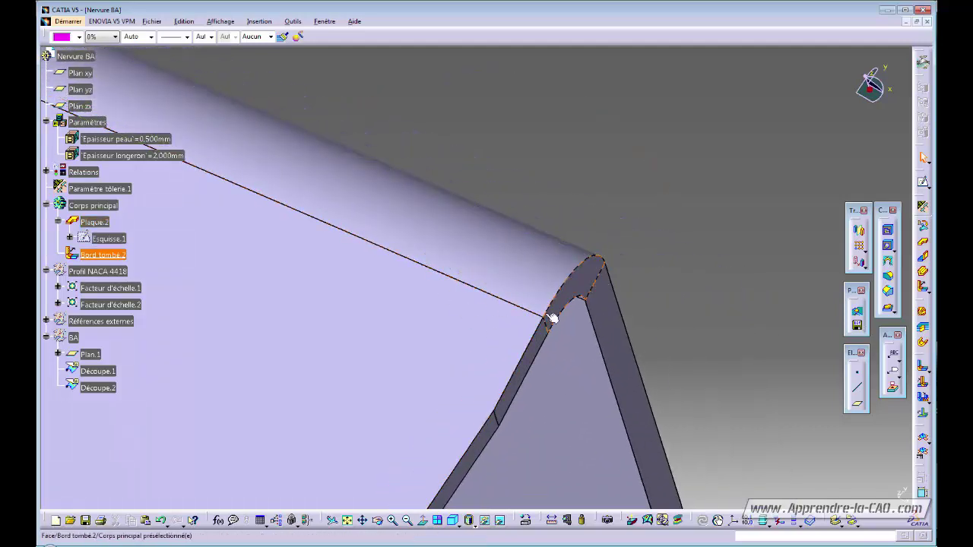
pyautogui.moveTo(600, 289); pyautogui.dragTo(668, 345, button='middle')
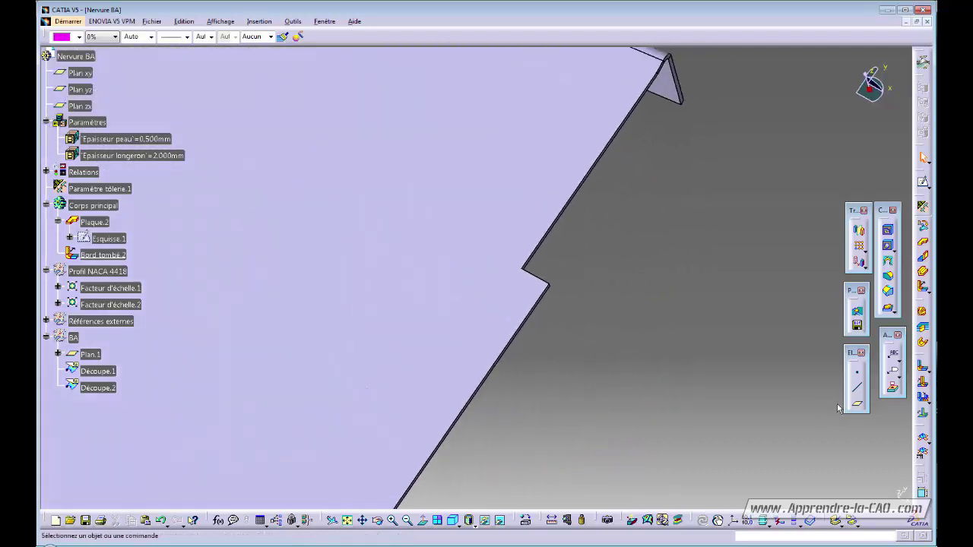
pyautogui.moveTo(602, 384); pyautogui.dragTo(576, 363, button='middle')
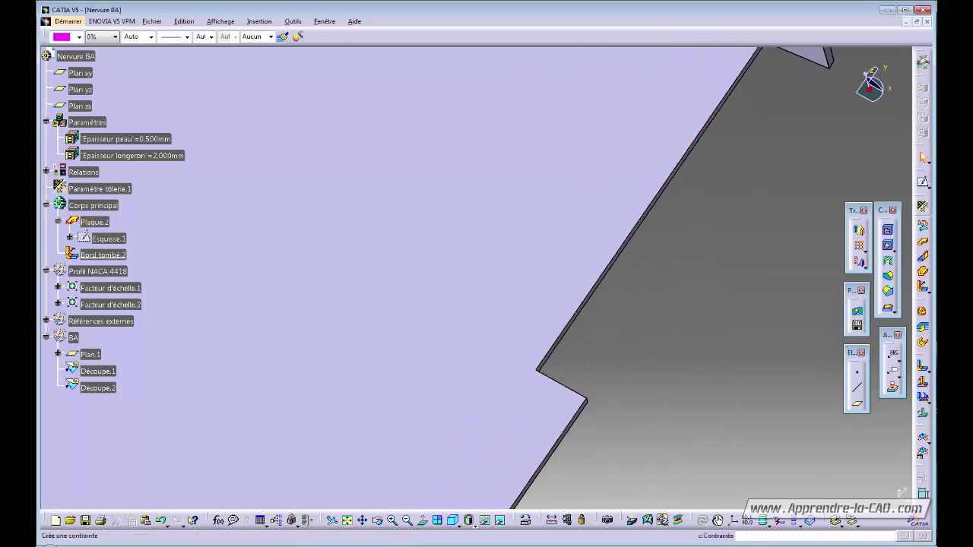
# Reopen the plate's sketch and draw a small circle centred on the upper notch's inner corner.
pyautogui.doubleClick(107, 239)
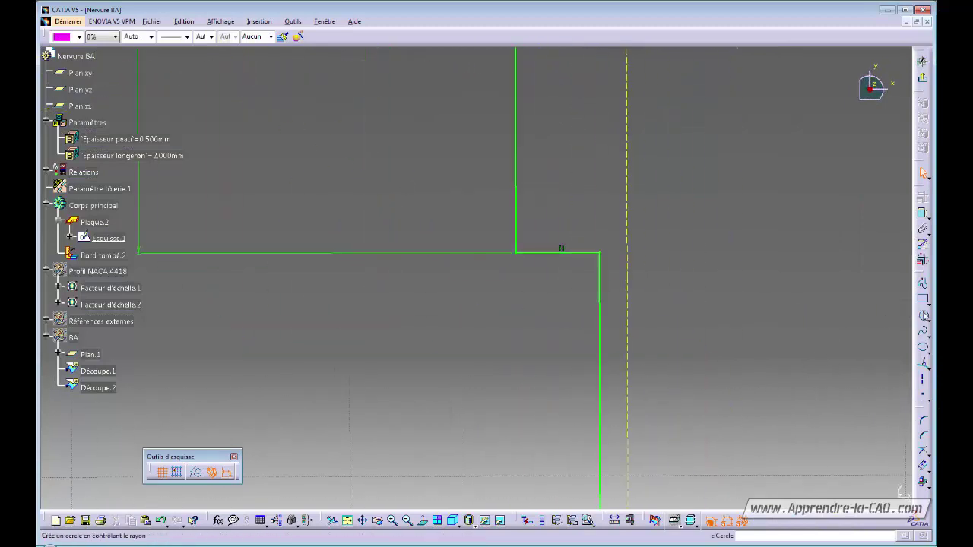
pyautogui.click(924, 316)
pyautogui.moveTo(494, 340)
pyautogui.keyDown('ctrl'); pyautogui.mouseDown(button='middle')
pyautogui.moveTo(531, 284)
pyautogui.moveTo(547, 351)
pyautogui.mouseUp(button='middle'); pyautogui.keyUp('ctrl')
pyautogui.click(544, 235)
pyautogui.click(524, 254)
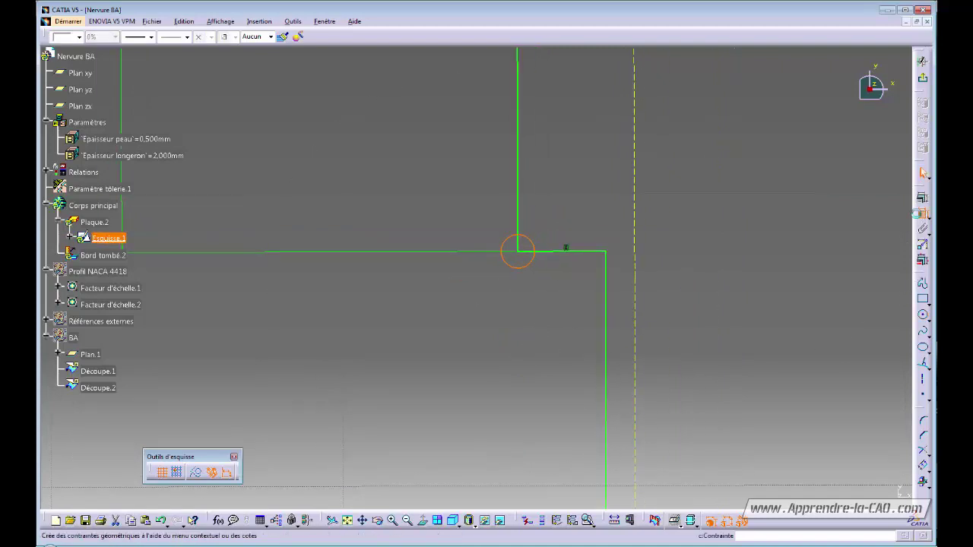
# Dimension the diameter of the circle on the upper notch's inner corner and set it to 2 mm.
pyautogui.click(917, 214)
pyautogui.click(505, 282)
pyautogui.doubleClick(504, 275)
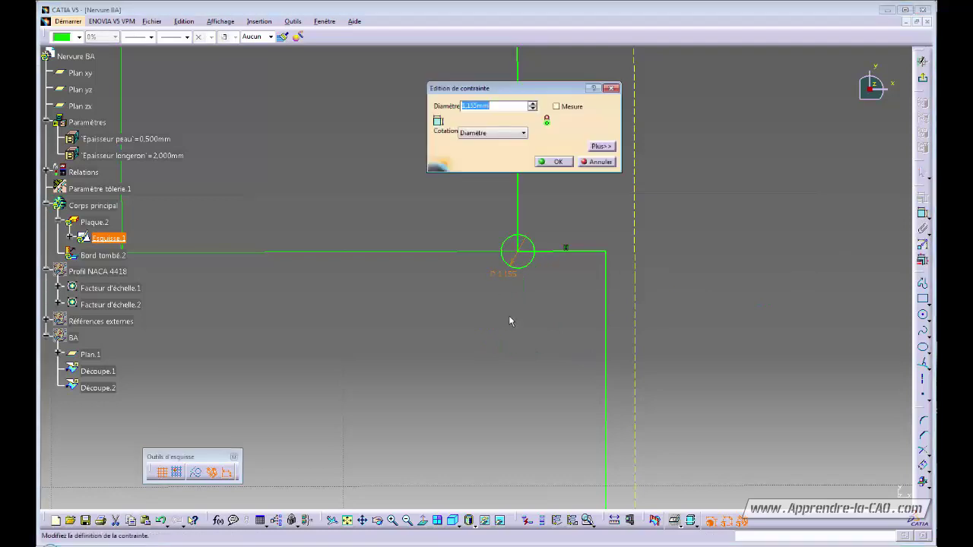
pyautogui.press('Return')
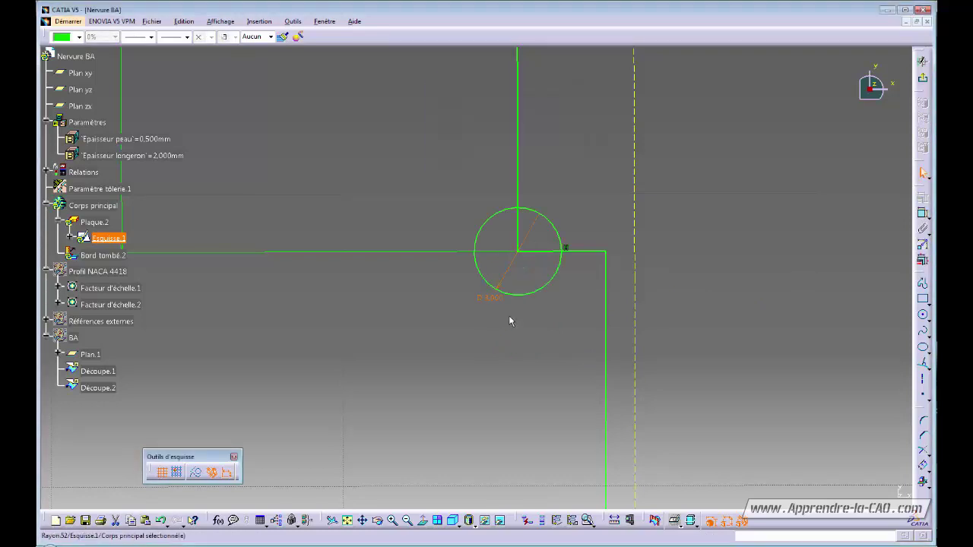
pyautogui.doubleClick(490, 297)
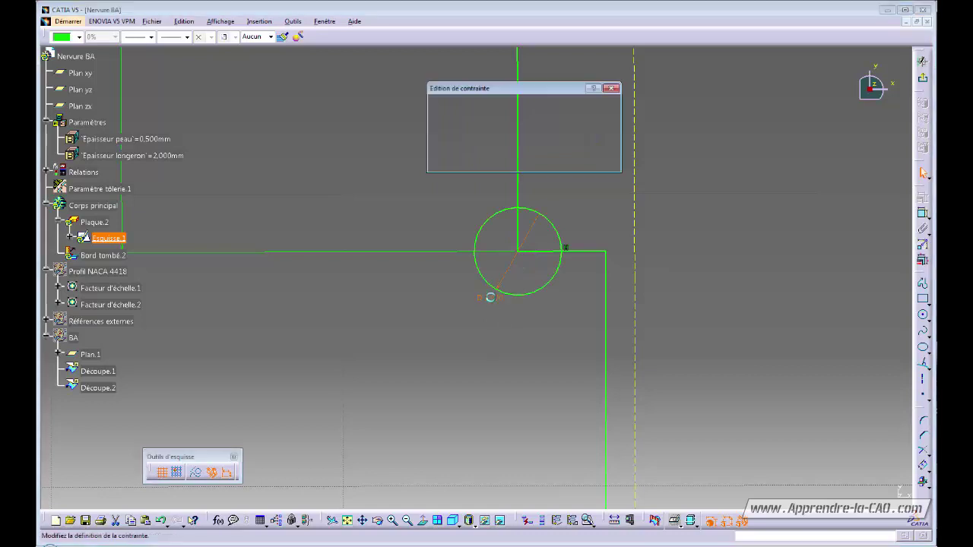
pyautogui.write('2')
pyautogui.press('Return')
pyautogui.click(842, 332)
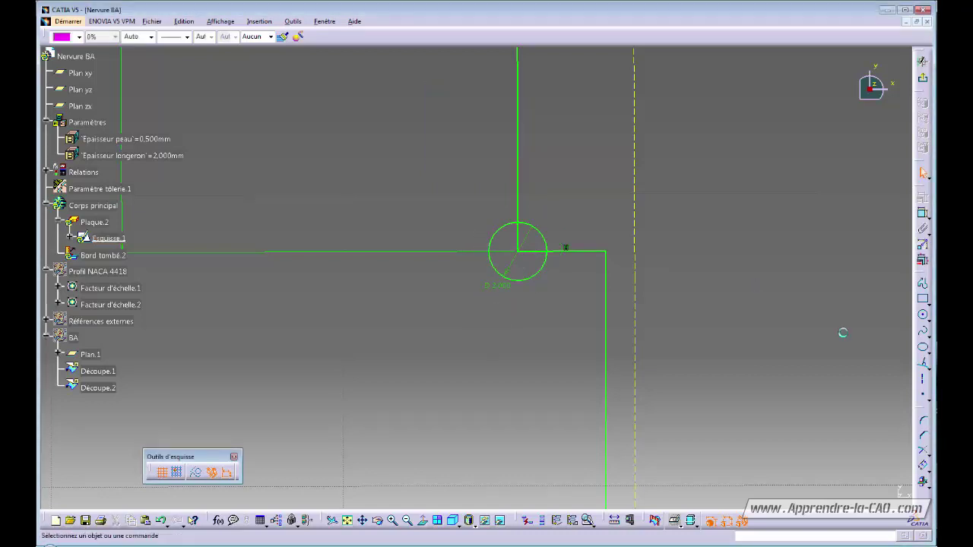
# Trim the circle and both adjoining notch lines against each other to form a round relief at the upper notch's corner.
pyautogui.click(924, 449)
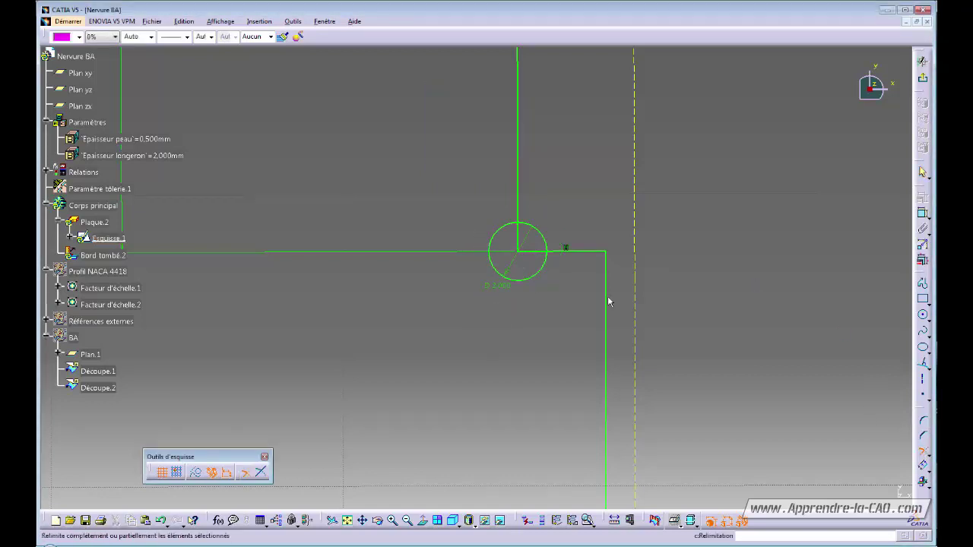
pyautogui.click(522, 190)
pyautogui.click(511, 231)
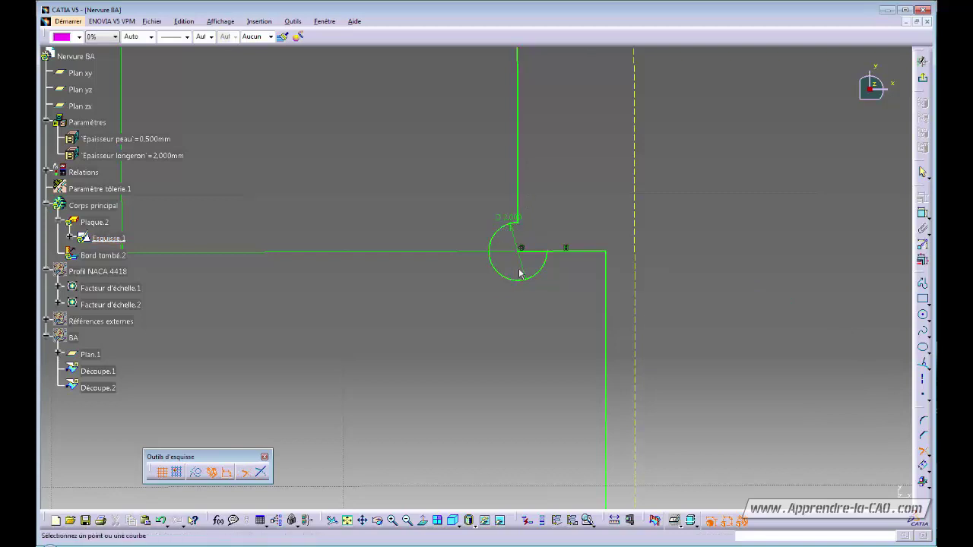
pyautogui.click(566, 252)
pyautogui.click(538, 272)
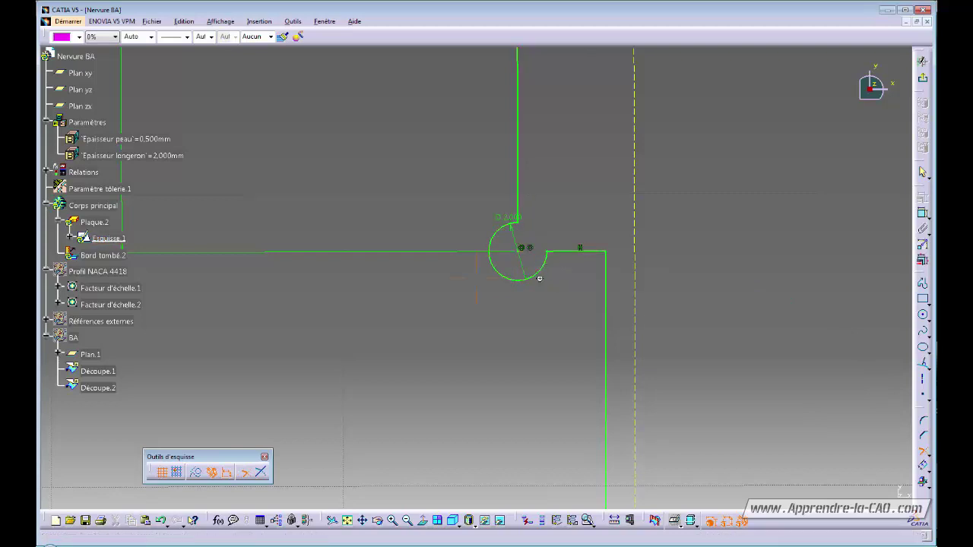
# Draw a small circle centred on the lower notch's inner corner and dimension its diameter.
pyautogui.keyDown('ctrl'); pyautogui.moveTo(539, 274); pyautogui.dragTo(784, 354, button='middle'); pyautogui.keyUp('ctrl')
pyautogui.click(923, 319)
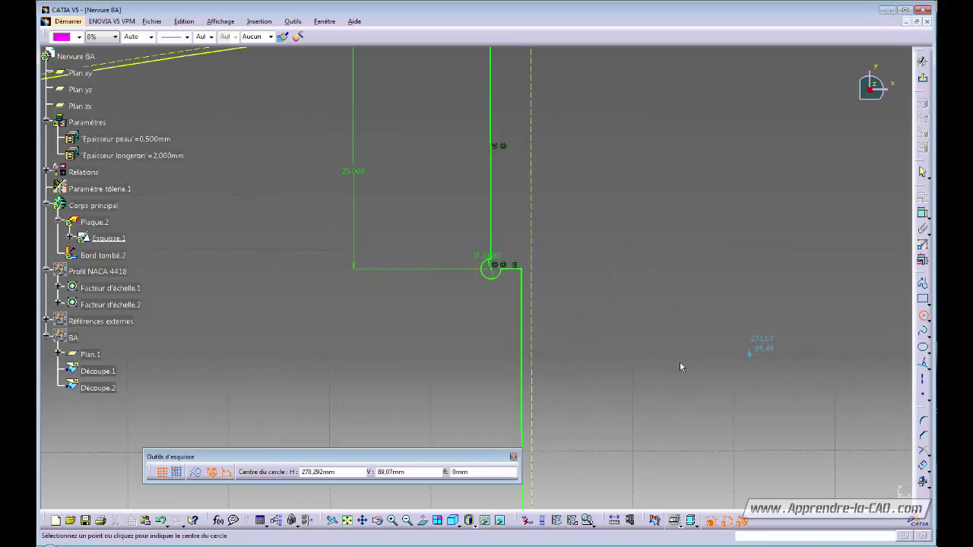
pyautogui.moveTo(631, 362)
pyautogui.mouseDown(button='middle')
pyautogui.moveTo(603, 224)
pyautogui.moveTo(570, 395)
pyautogui.mouseUp(button='middle')
pyautogui.moveTo(570, 395); pyautogui.dragTo(653, 182, button='middle')
pyautogui.moveTo(618, 426); pyautogui.dragTo(589, 253, button='middle')
pyautogui.moveTo(572, 416)
pyautogui.mouseDown(button='middle')
pyautogui.moveTo(578, 252)
pyautogui.moveTo(623, 131)
pyautogui.mouseUp(button='middle')
pyautogui.moveTo(603, 162); pyautogui.dragTo(421, 345, button='middle')
pyautogui.click(572, 67)
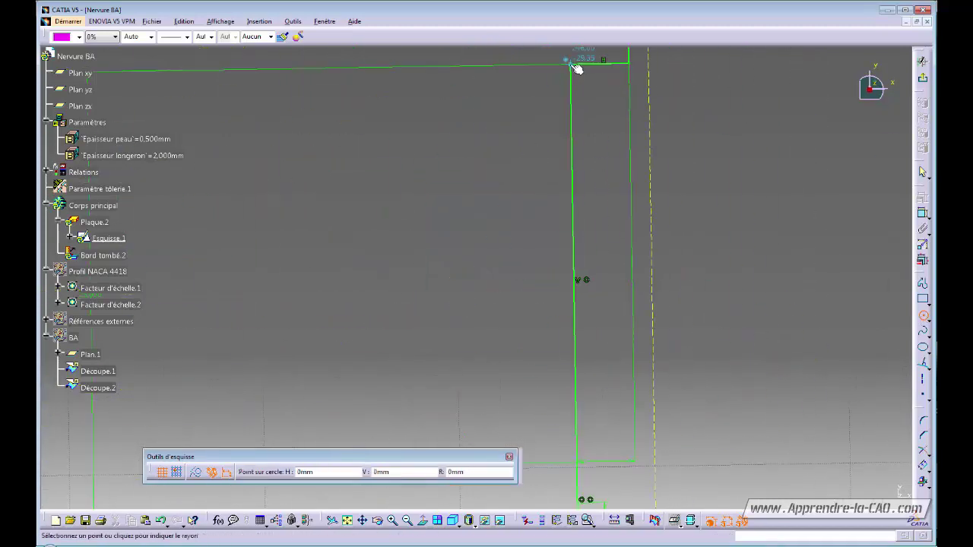
pyautogui.moveTo(498, 137); pyautogui.dragTo(478, 300, button='middle')
pyautogui.click(477, 289)
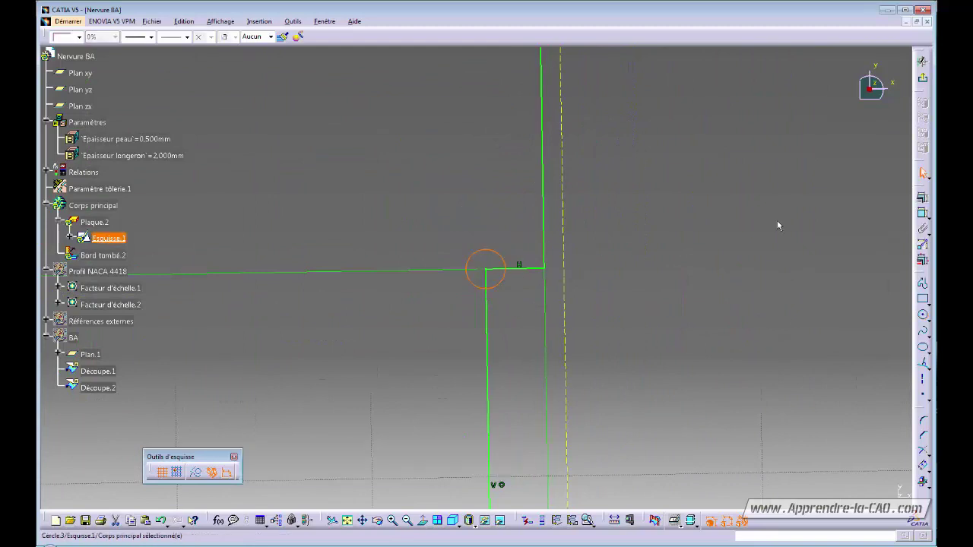
pyautogui.click(921, 213)
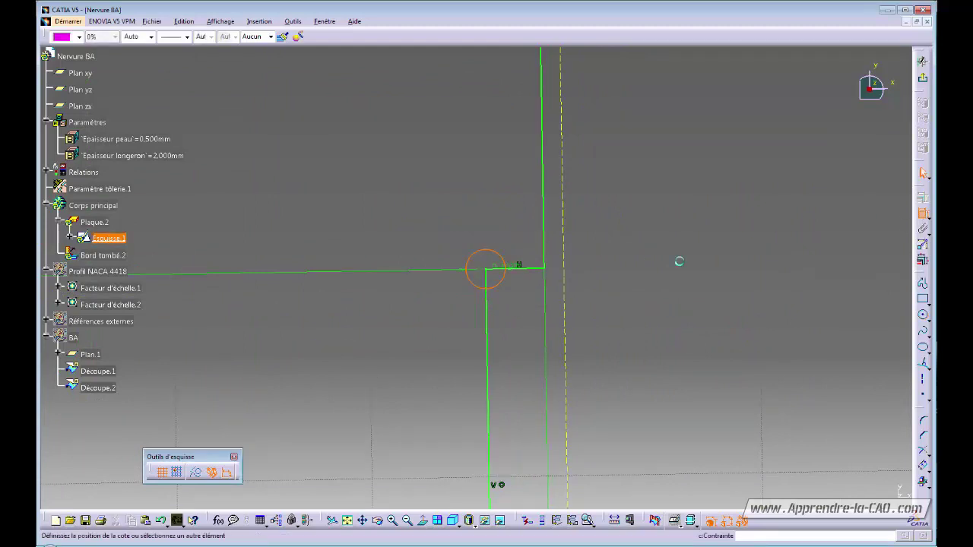
pyautogui.doubleClick(465, 219)
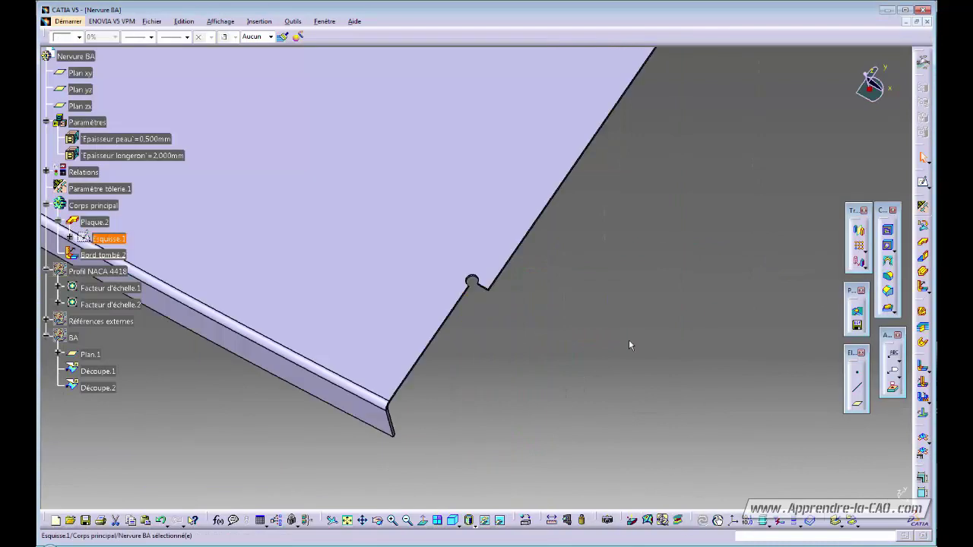
pyautogui.moveTo(629, 344)
pyautogui.mouseDown(button='middle')
pyautogui.moveTo(580, 363)
pyautogui.moveTo(509, 416)
pyautogui.moveTo(519, 380)
pyautogui.moveTo(629, 310)
pyautogui.mouseUp(button='middle')
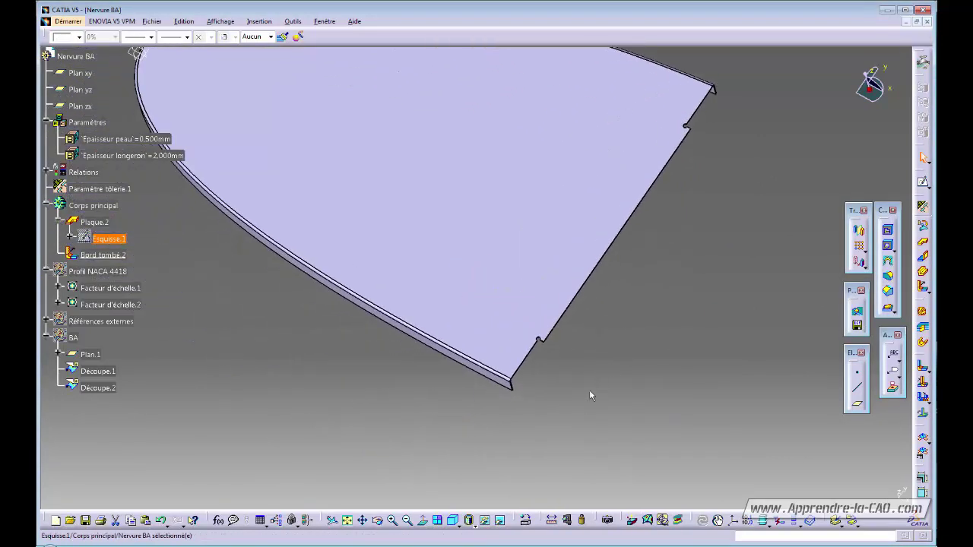
pyautogui.moveTo(589, 391); pyautogui.dragTo(558, 298, button='middle')
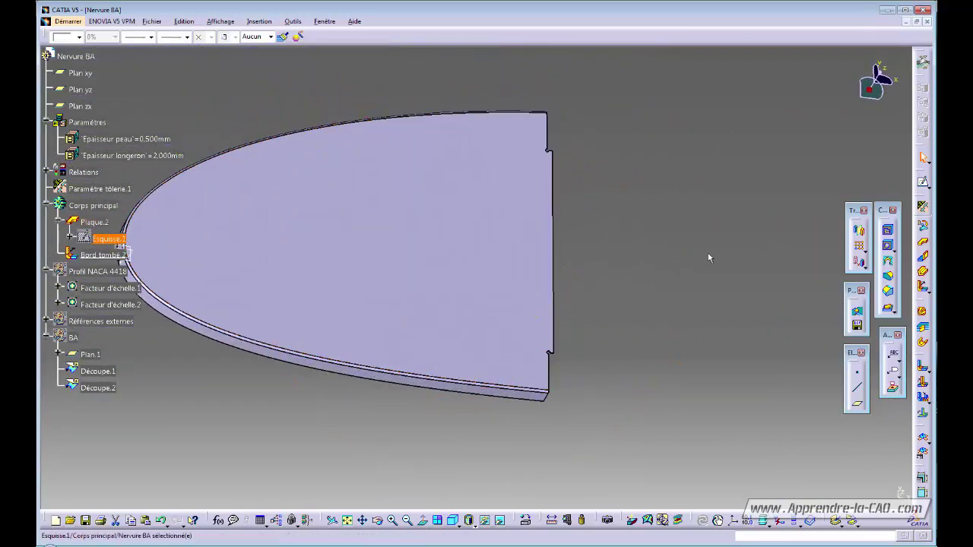
pyautogui.click(924, 181)
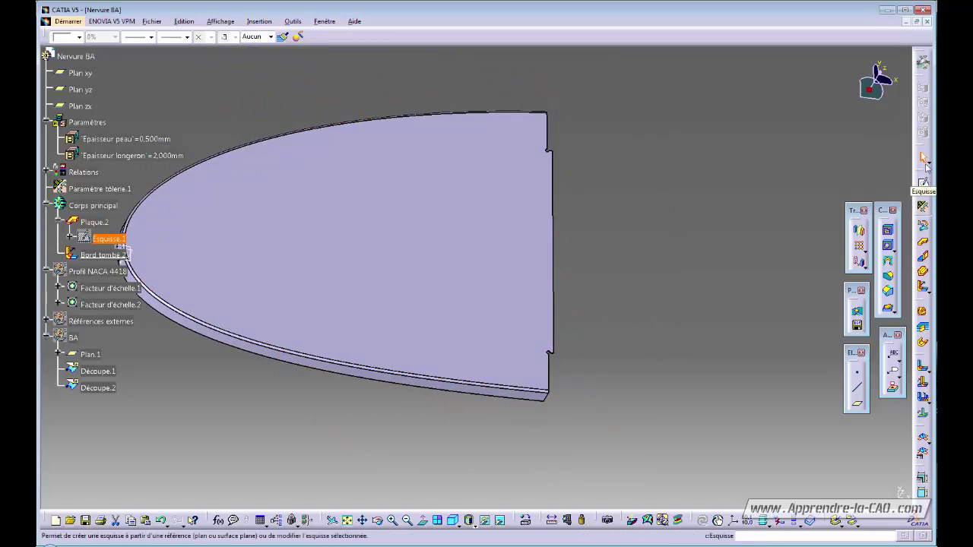
pyautogui.moveTo(487, 213); pyautogui.dragTo(666, 157, button='middle')
pyautogui.click(791, 216)
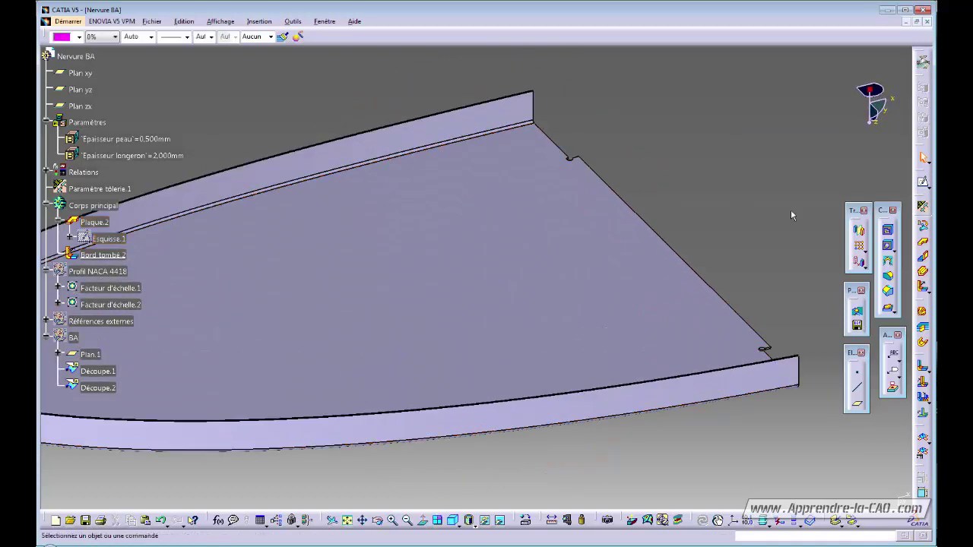
# Add a flange of 10 mm length, 90° angle and 0.75 mm radius on the straight spar edge, reversed to the profile flange's side.
pyautogui.click(922, 287)
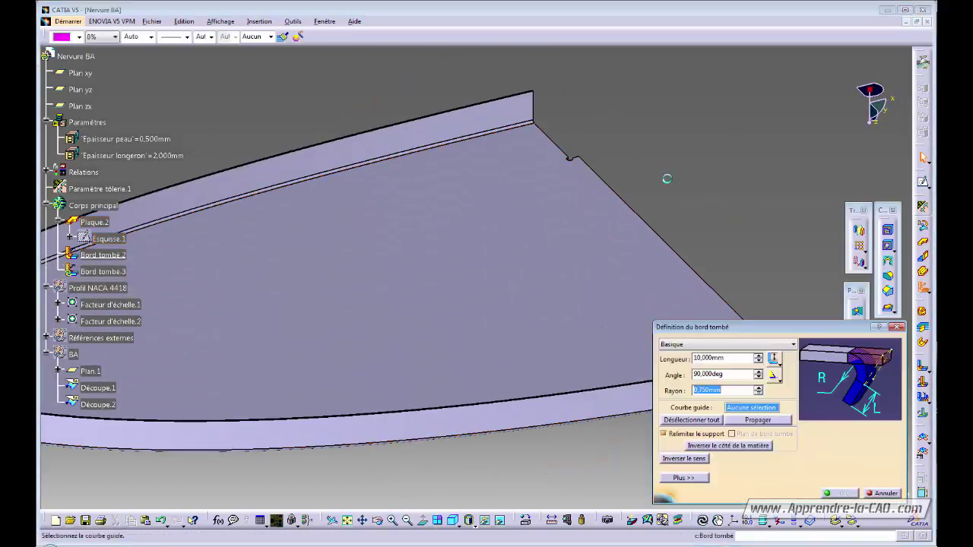
pyautogui.click(624, 199)
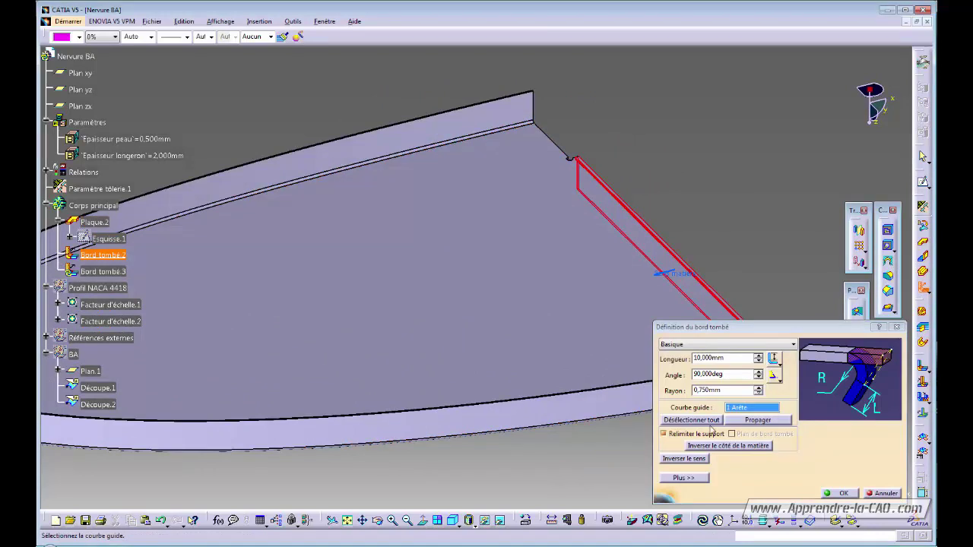
pyautogui.click(683, 461)
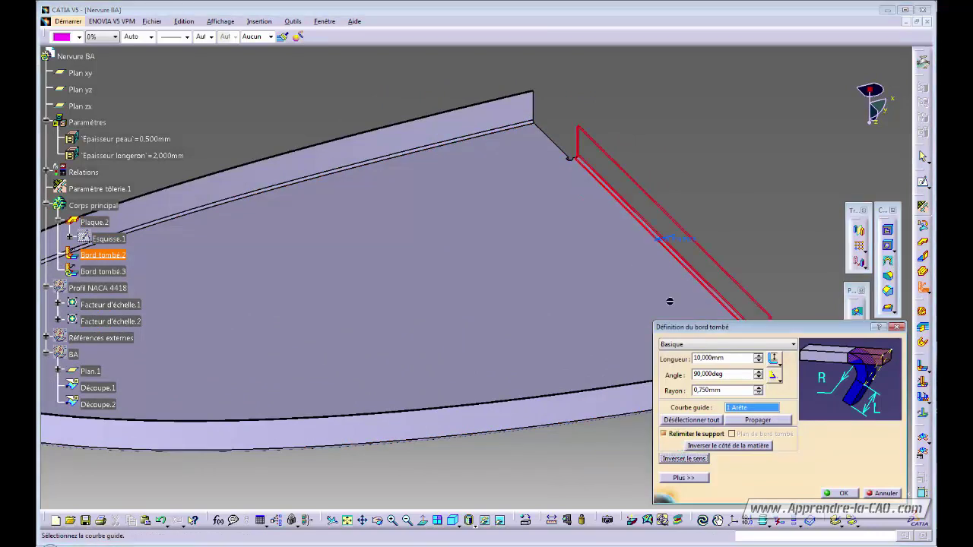
pyautogui.moveTo(641, 281); pyautogui.dragTo(558, 345, button='middle')
pyautogui.click(839, 492)
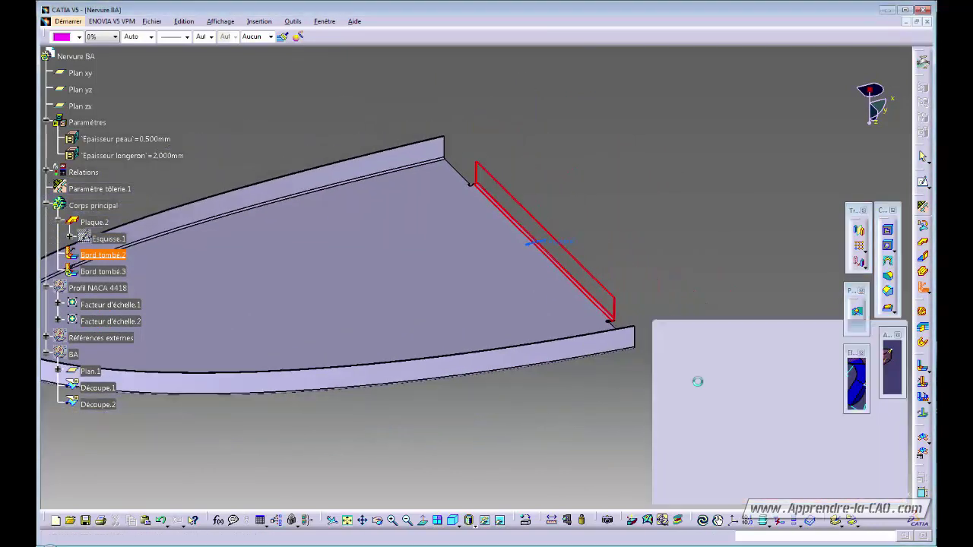
# Start a circular stamp on the plate's flat web face, placed near the rounded nose.
pyautogui.moveTo(565, 239); pyautogui.dragTo(645, 224, button='middle')
pyautogui.moveTo(476, 301); pyautogui.dragTo(623, 382, button='middle')
pyautogui.moveTo(560, 271); pyautogui.dragTo(498, 417, button='middle')
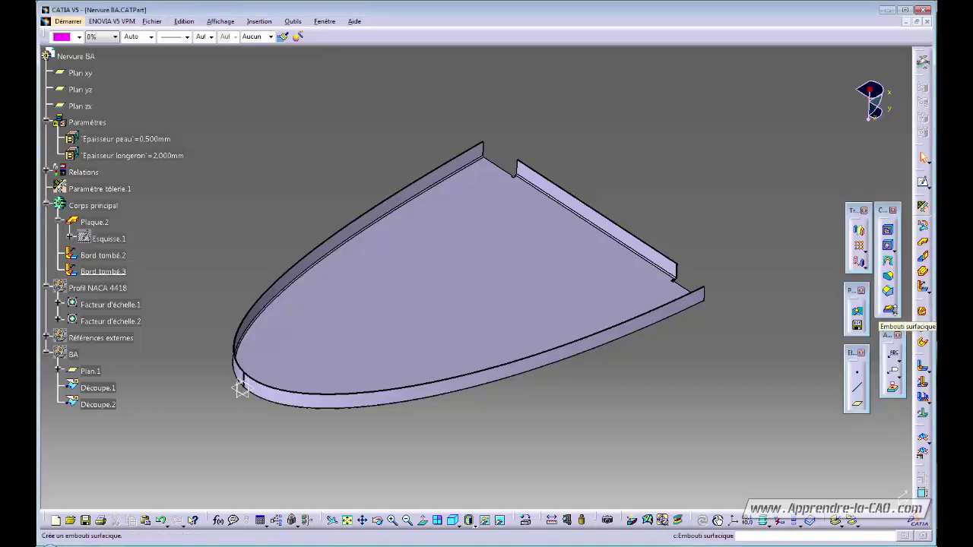
pyautogui.click(893, 311)
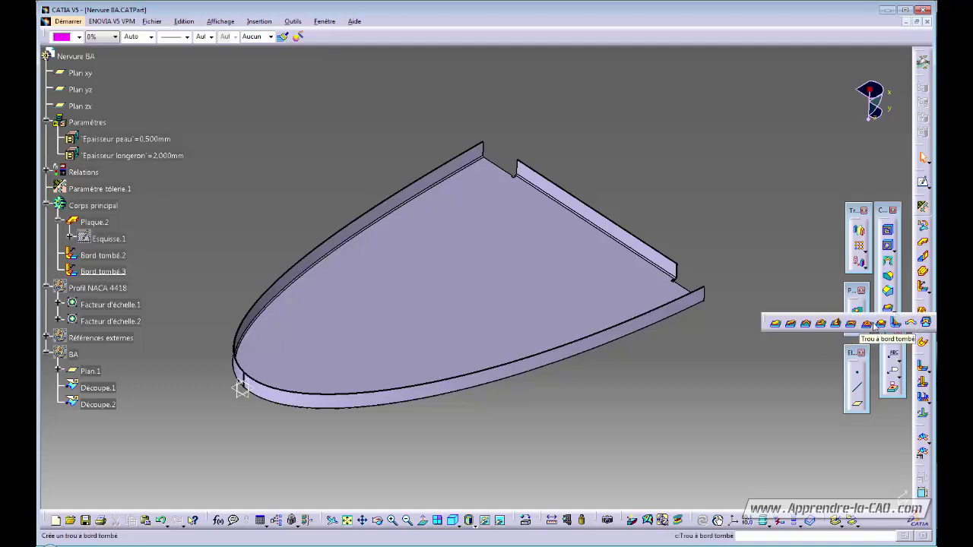
pyautogui.click(882, 326)
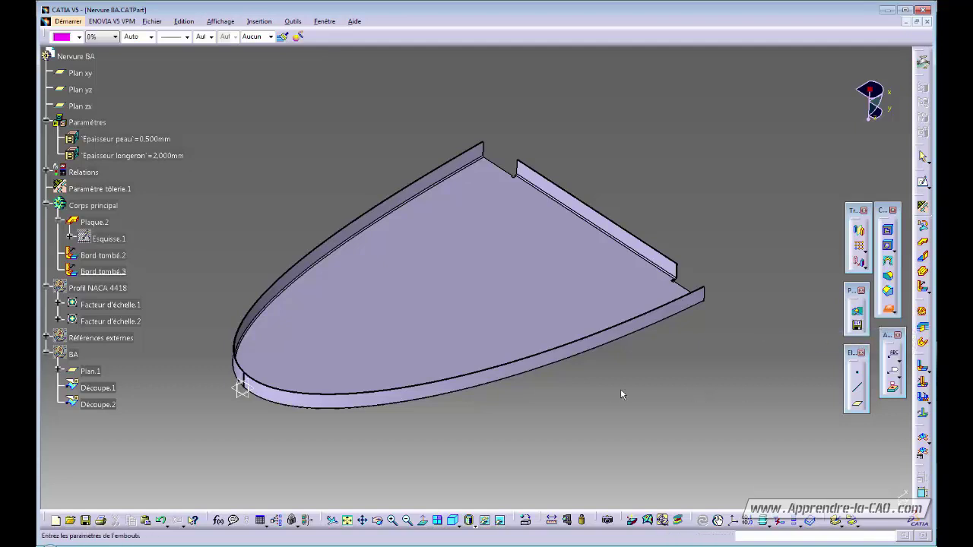
pyautogui.moveTo(621, 388); pyautogui.dragTo(458, 391, button='middle')
pyautogui.moveTo(507, 338); pyautogui.dragTo(438, 426, button='middle')
pyautogui.moveTo(478, 376); pyautogui.dragTo(583, 303, button='middle')
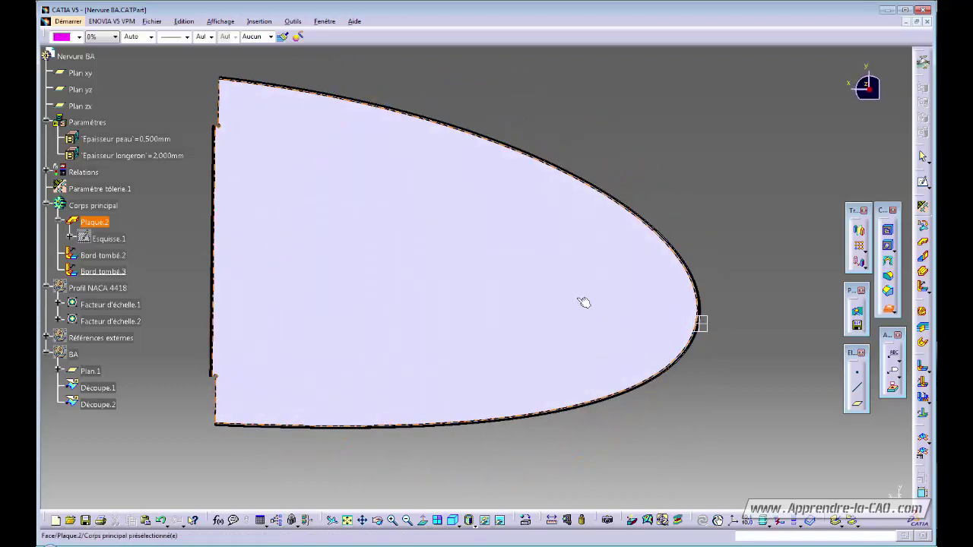
pyautogui.click(540, 295)
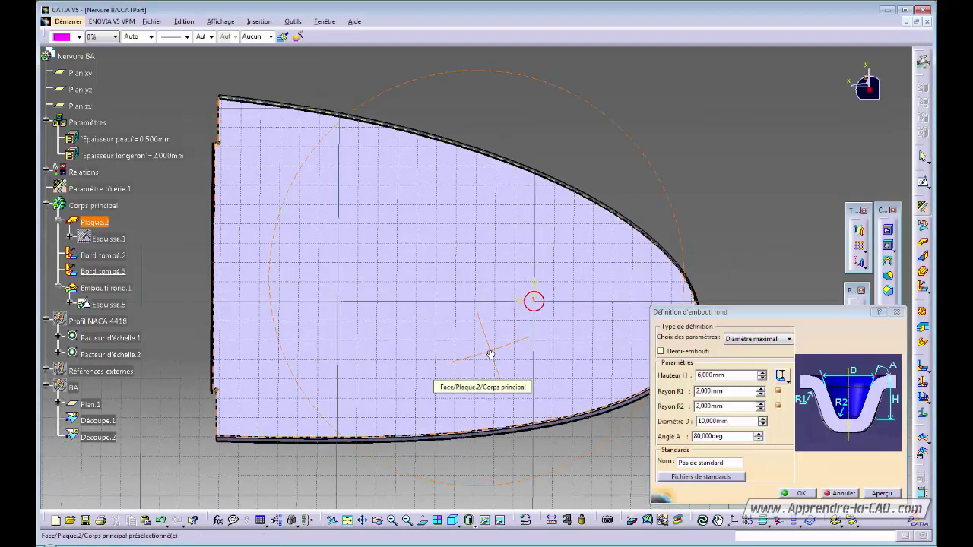
# Set the circular stamp's height to 4 mm, its angle to 45° and its diameter to 98 mm, and preview it.
pyautogui.moveTo(491, 354); pyautogui.dragTo(425, 296, button='middle')
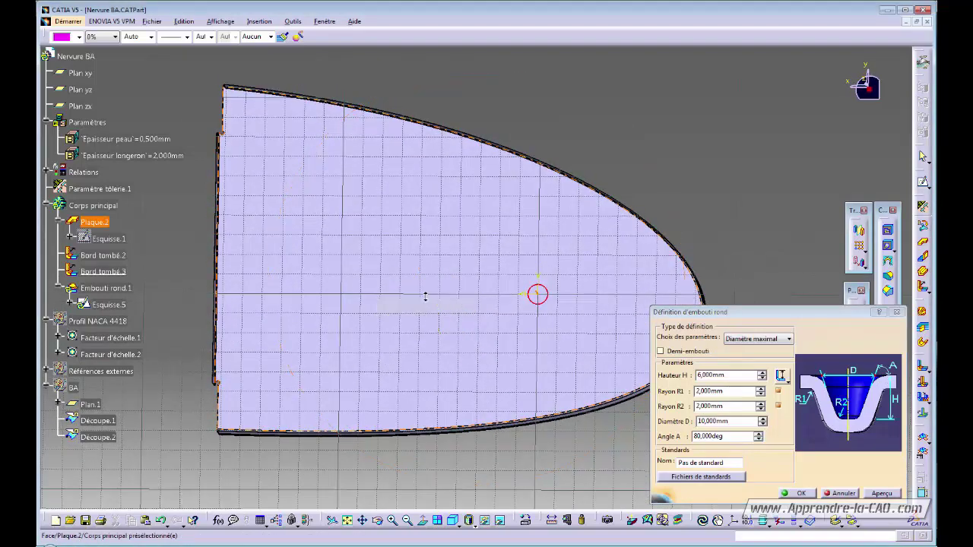
pyautogui.moveTo(491, 316); pyautogui.dragTo(444, 324, button='middle')
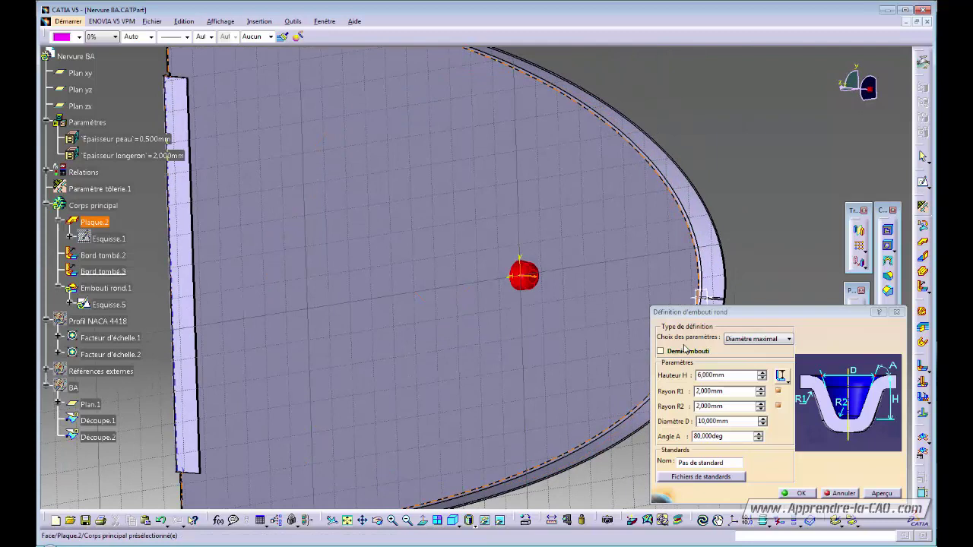
pyautogui.click(761, 378)
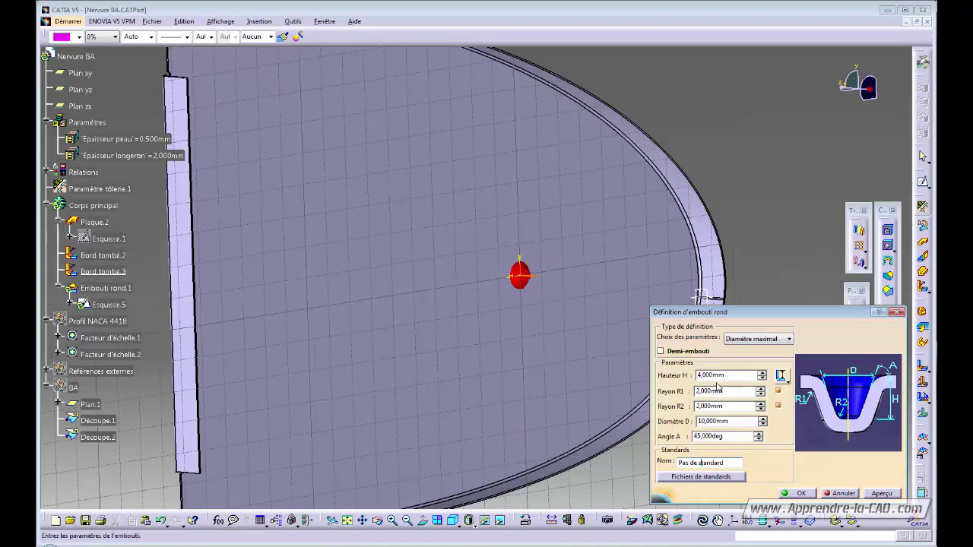
pyautogui.click(763, 420)
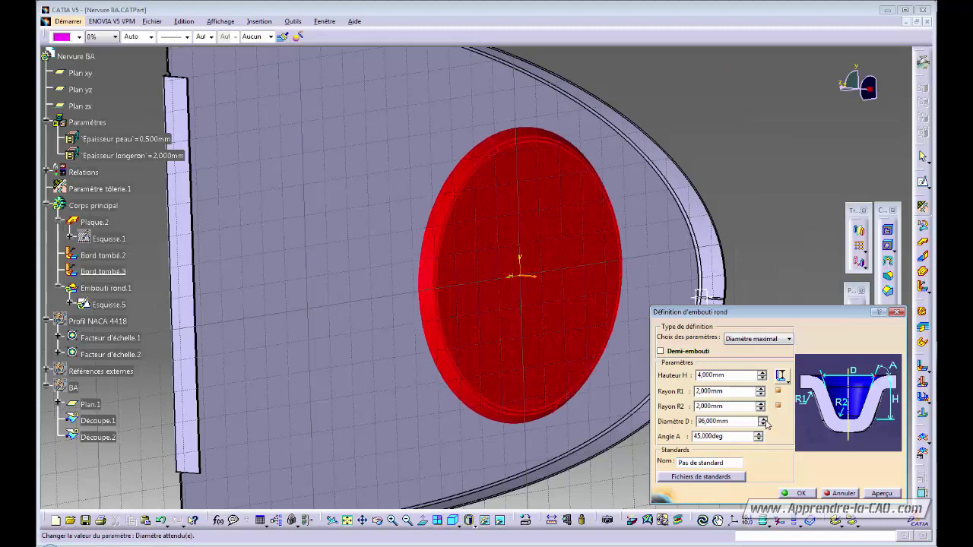
pyautogui.moveTo(519, 341); pyautogui.dragTo(500, 374, button='middle')
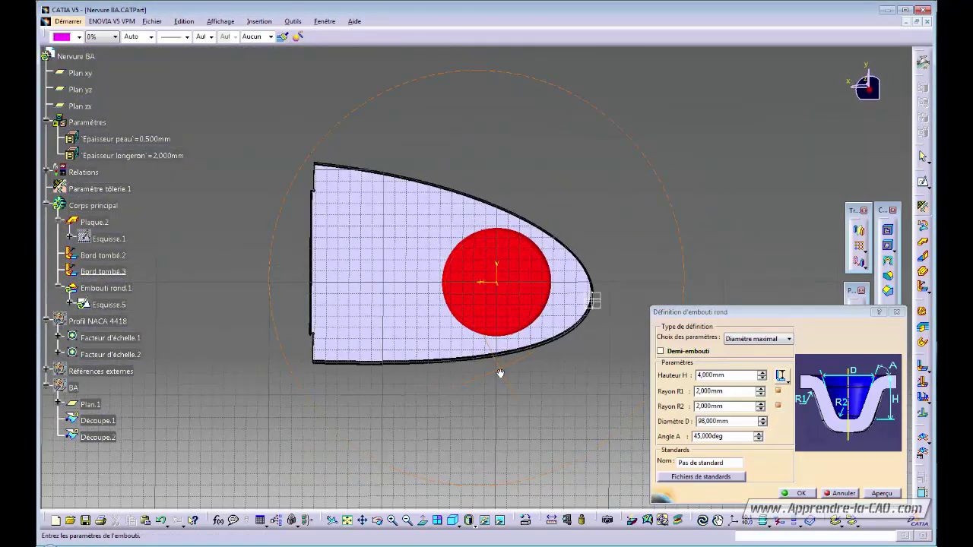
pyautogui.click(880, 494)
# Create the circular stamp on the web with its current settings and check its shape.
pyautogui.moveTo(419, 289); pyautogui.dragTo(524, 339, button='middle')
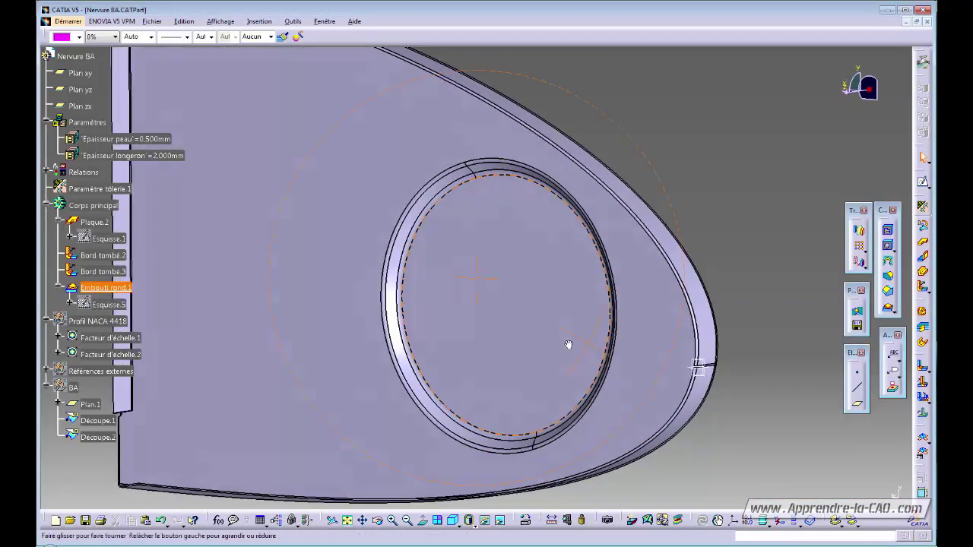
pyautogui.moveTo(570, 342); pyautogui.dragTo(456, 310, button='middle')
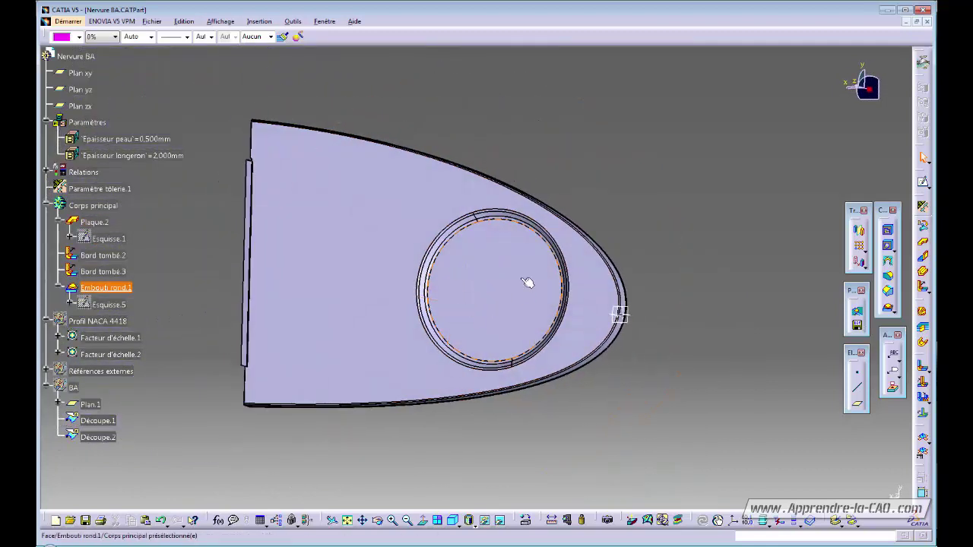
# Try moving the circular stamp's centre point away from the nose, toward the straight spar edge.
pyautogui.doubleClick(109, 304)
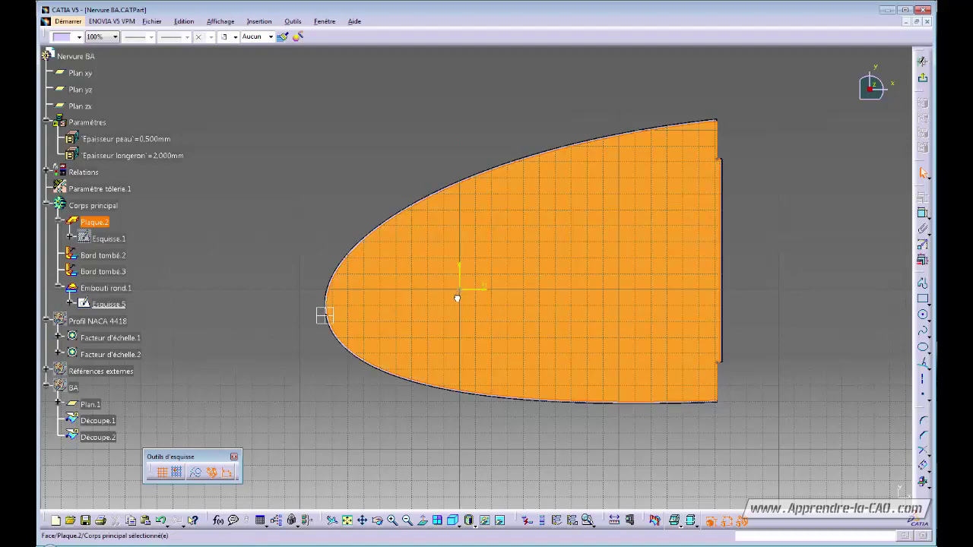
pyautogui.moveTo(454, 294)
pyautogui.mouseDown(button='middle')
pyautogui.moveTo(515, 278)
pyautogui.moveTo(515, 291)
pyautogui.moveTo(604, 256)
pyautogui.moveTo(383, 280)
pyautogui.moveTo(522, 282)
pyautogui.moveTo(508, 311)
pyautogui.mouseUp(button='middle')
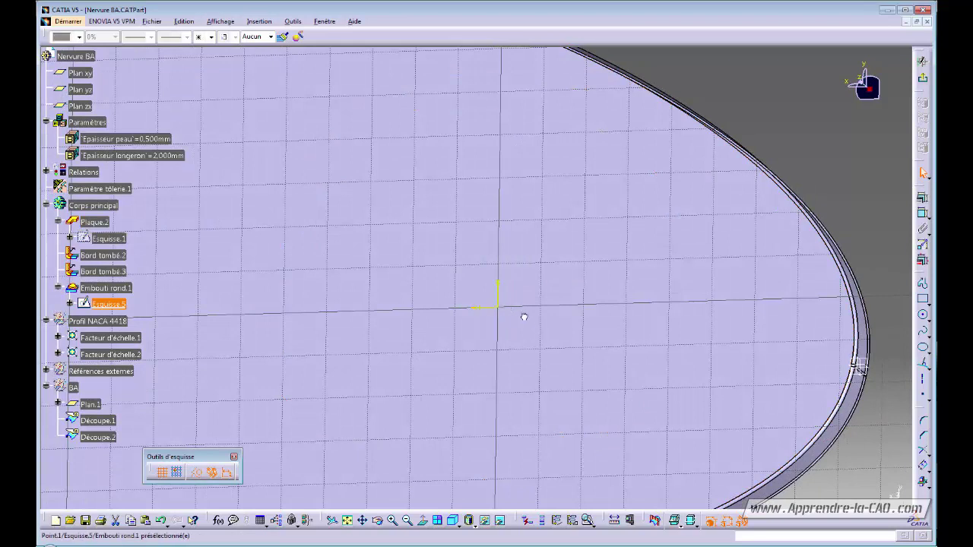
pyautogui.moveTo(524, 317); pyautogui.dragTo(505, 291, button='middle')
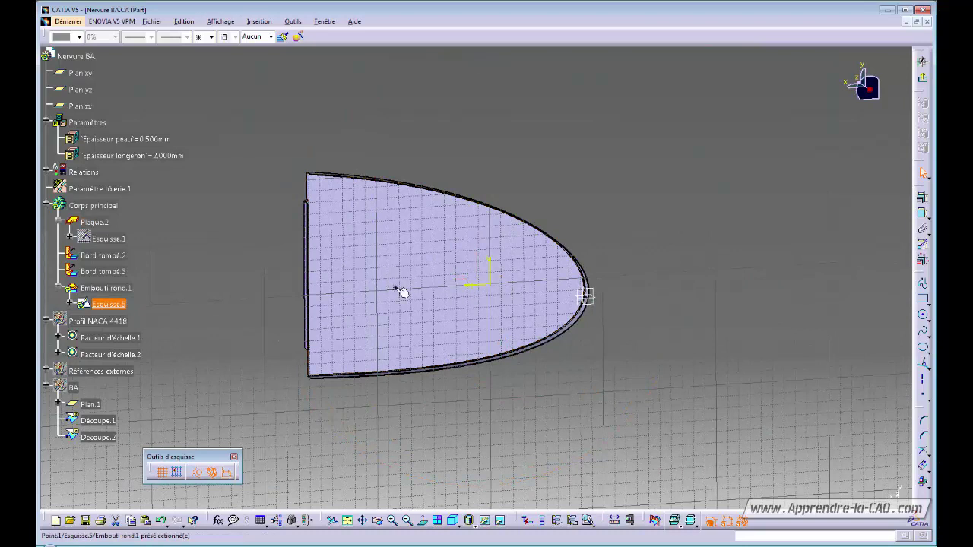
pyautogui.click(923, 79)
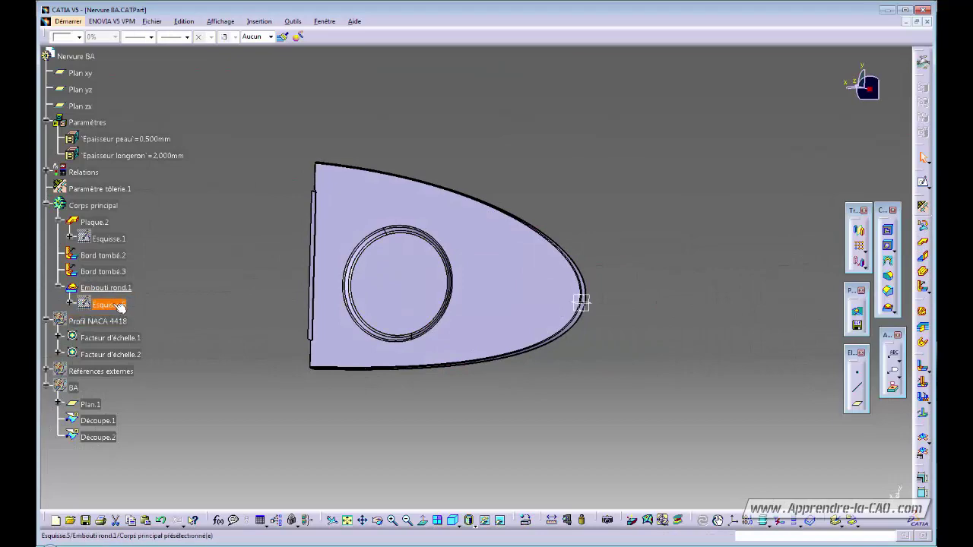
# Move the stamp's centre point back near the rounded nose and dimension its vertical and horizontal distances from the nose reference planes.
pyautogui.doubleClick(114, 305)
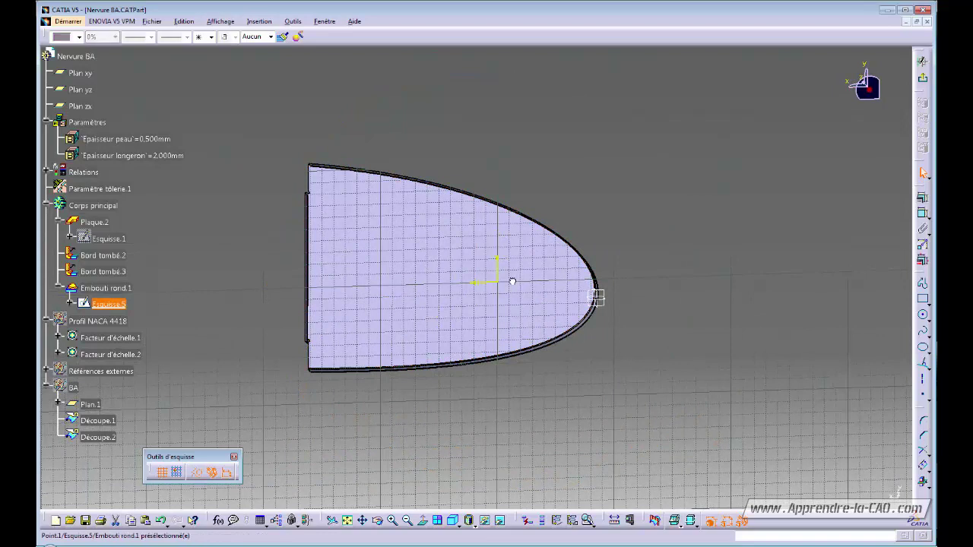
pyautogui.moveTo(606, 280); pyautogui.dragTo(659, 271, button='middle')
pyautogui.click(775, 267)
pyautogui.click(922, 214)
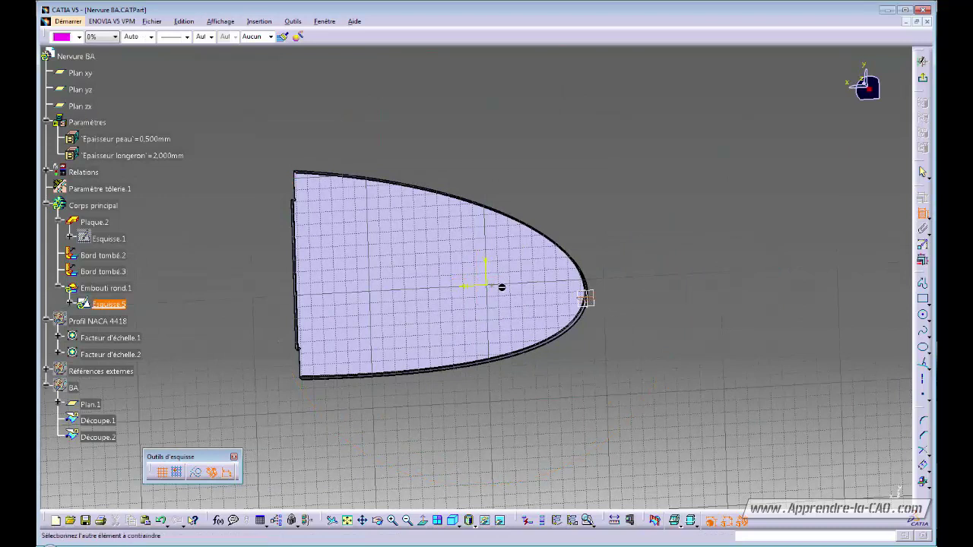
pyautogui.click(495, 289)
pyautogui.click(625, 293)
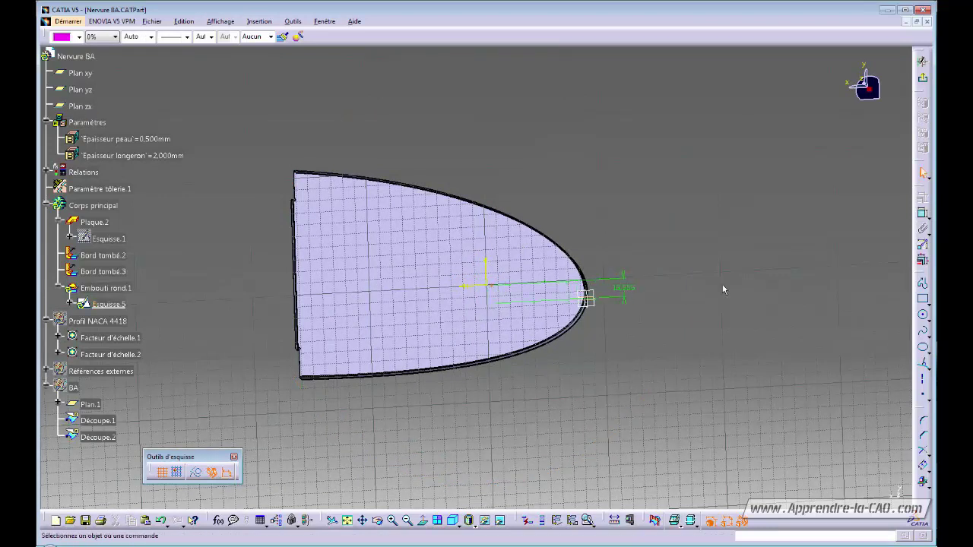
pyautogui.click(599, 303)
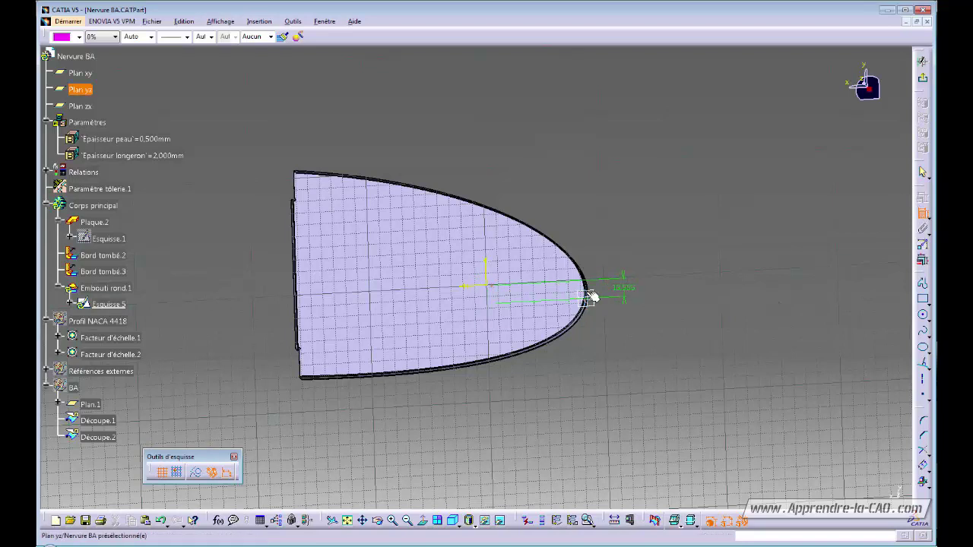
pyautogui.click(494, 285)
pyautogui.click(533, 202)
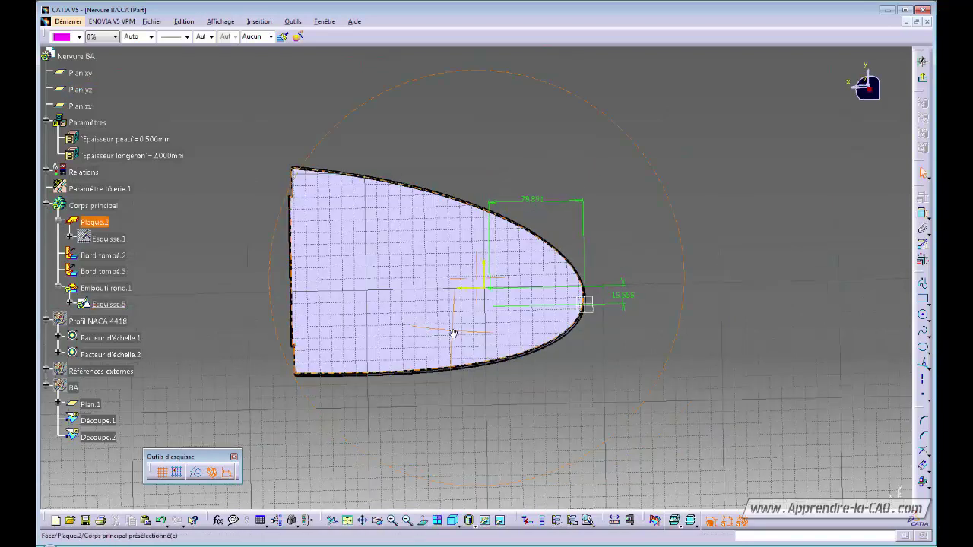
# Set the stamp centre's horizontal distance from the nose to 80 mm and its vertical distance to 15 mm, and leave the sketch.
pyautogui.doubleClick(535, 201)
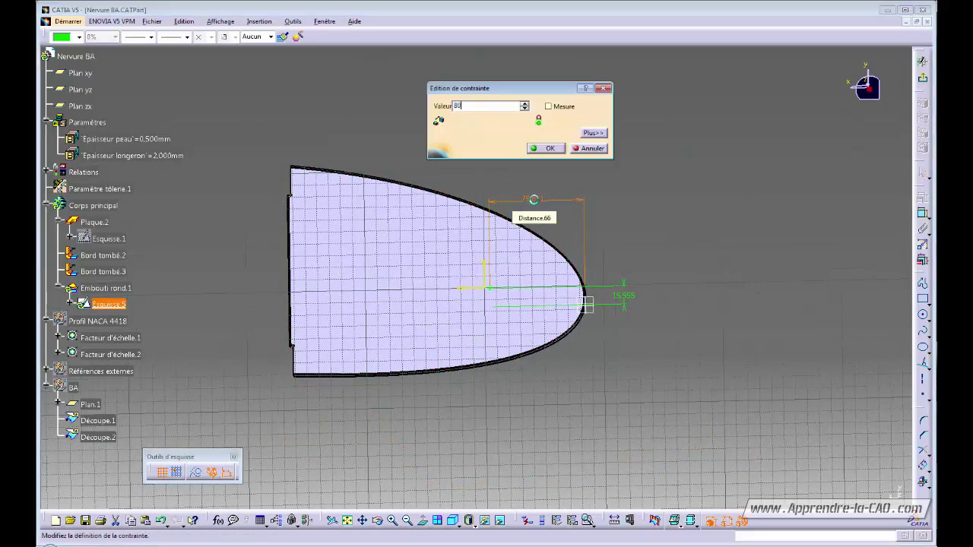
pyautogui.write('80')
pyautogui.press('Return')
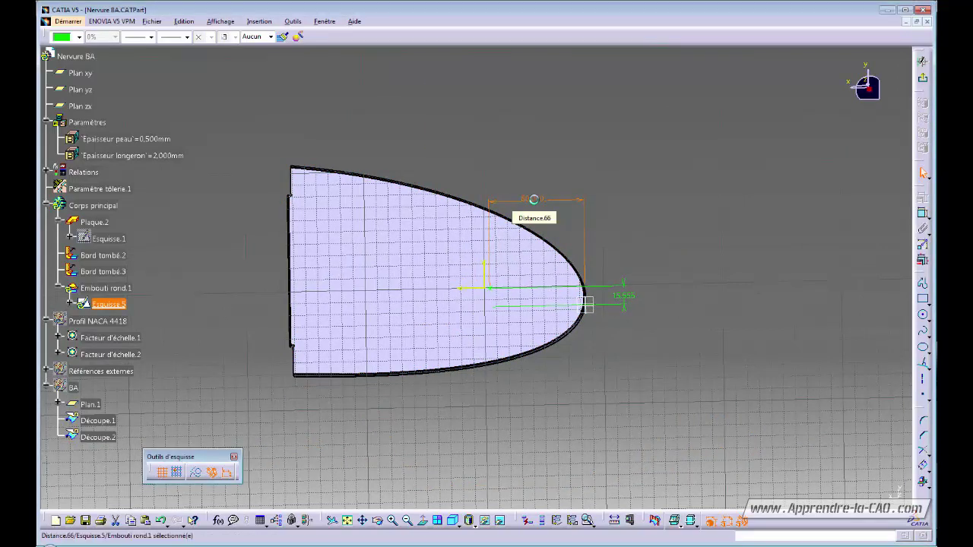
pyautogui.doubleClick(625, 295)
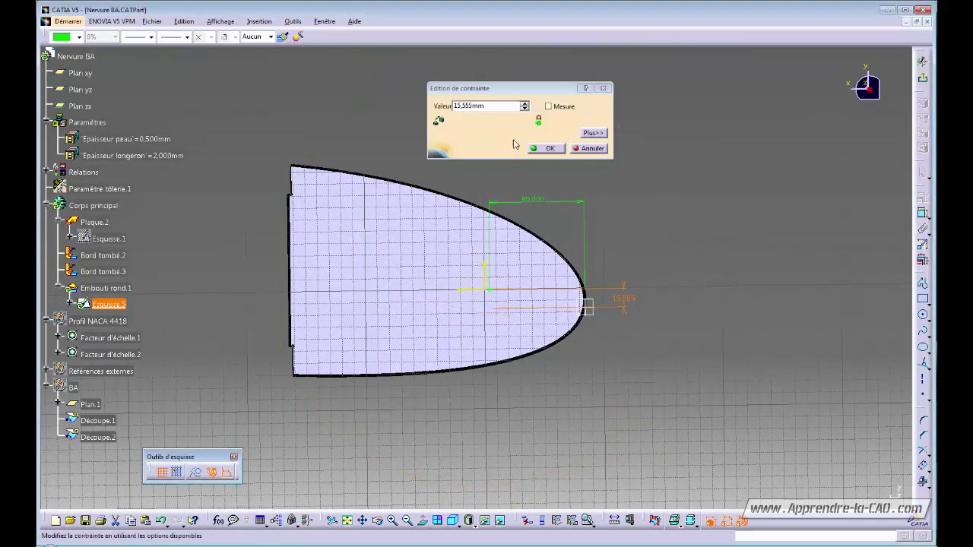
pyautogui.write('15')
pyautogui.press('Return')
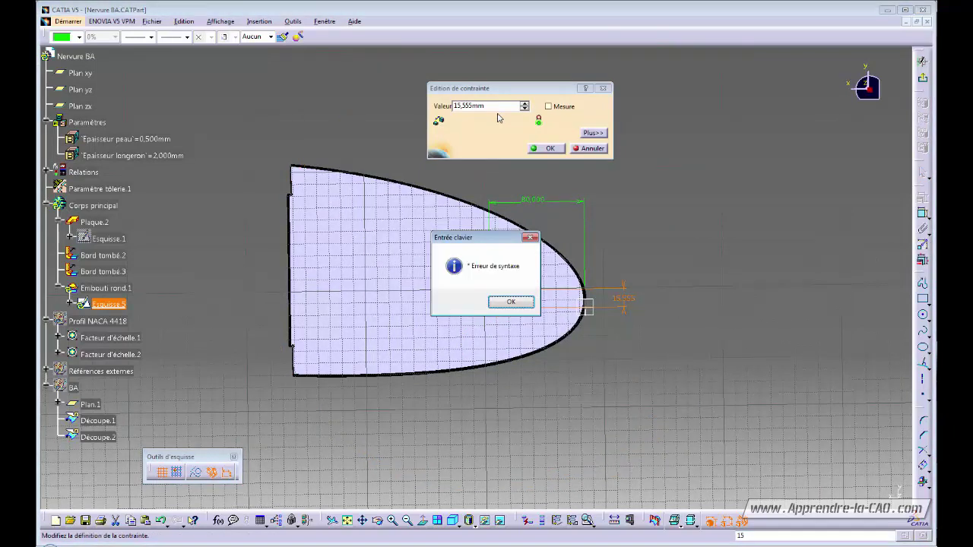
pyautogui.click(511, 302)
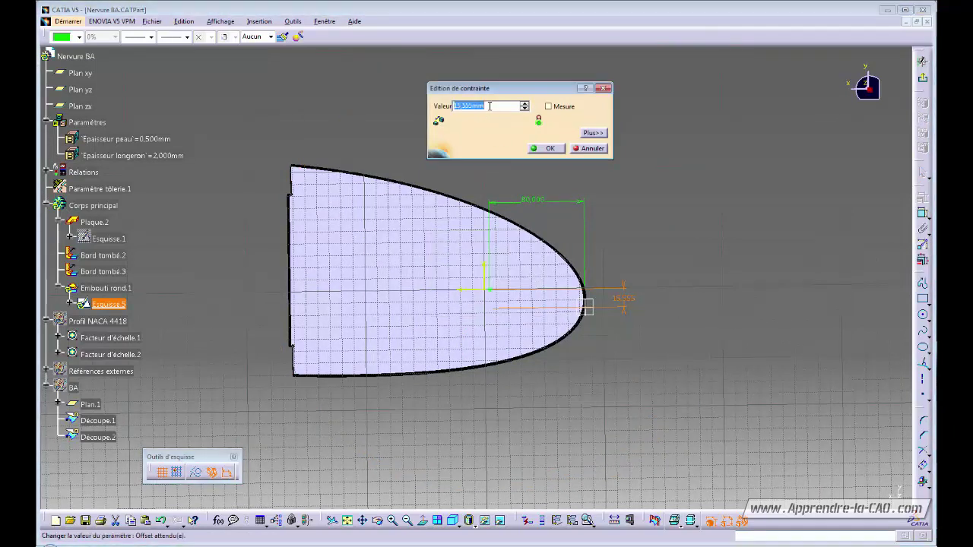
pyautogui.write('15')
pyautogui.press('Return')
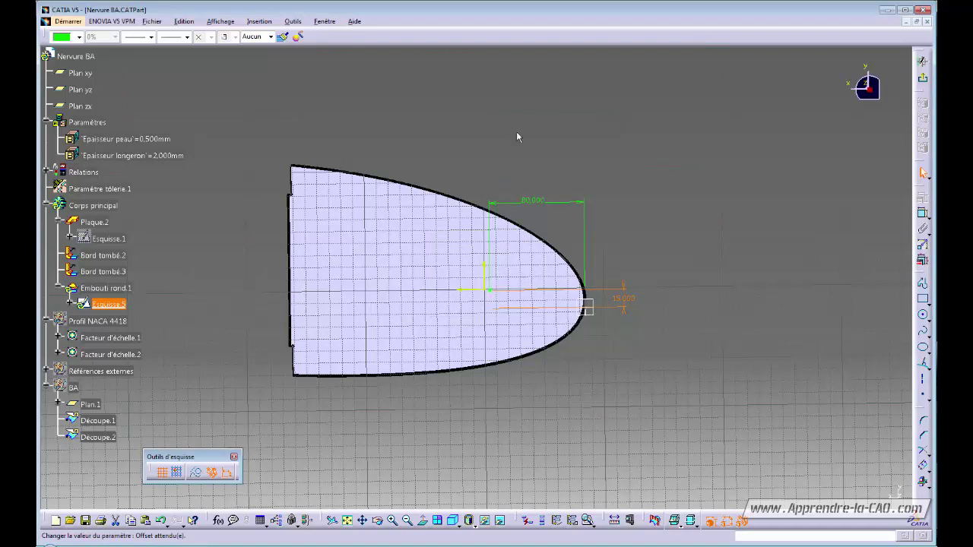
pyautogui.click(923, 78)
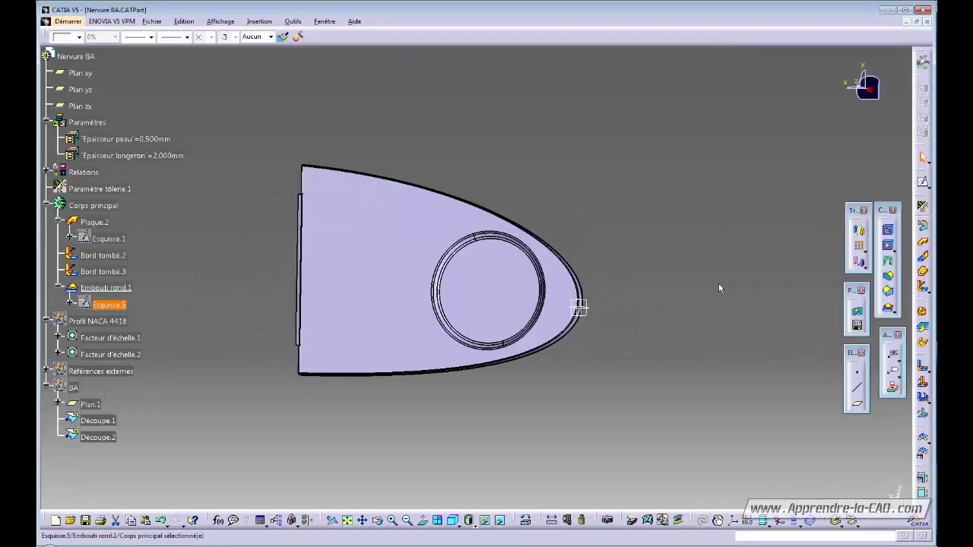
# Start a hole on the stamp's flat bottom face, centred on that face's circular edge.
pyautogui.click(544, 332)
pyautogui.moveTo(545, 332); pyautogui.dragTo(598, 364, button='middle')
pyautogui.click(601, 367)
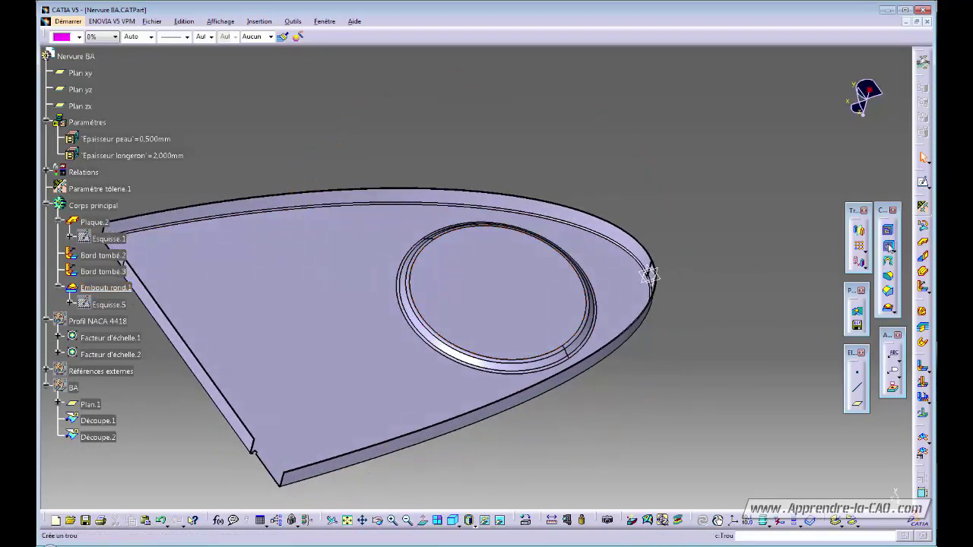
pyautogui.keyDown('ctrl'); pyautogui.moveTo(648, 412); pyautogui.dragTo(710, 350, button='middle'); pyautogui.keyUp('ctrl')
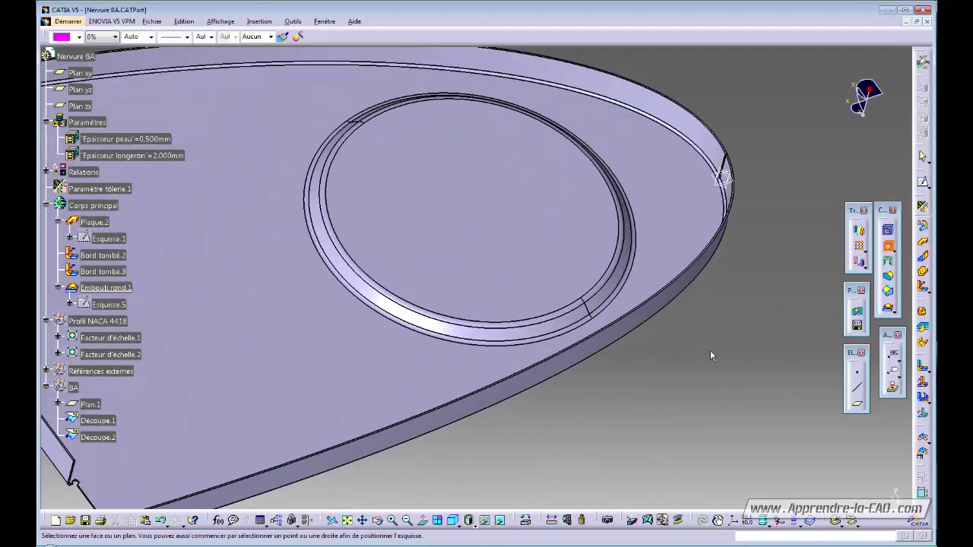
pyautogui.click(528, 320)
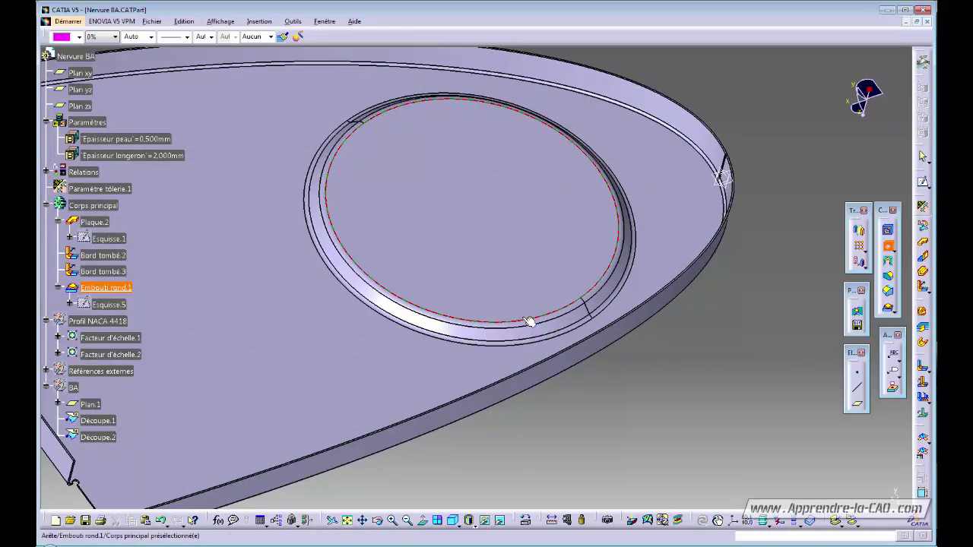
pyautogui.click(505, 231)
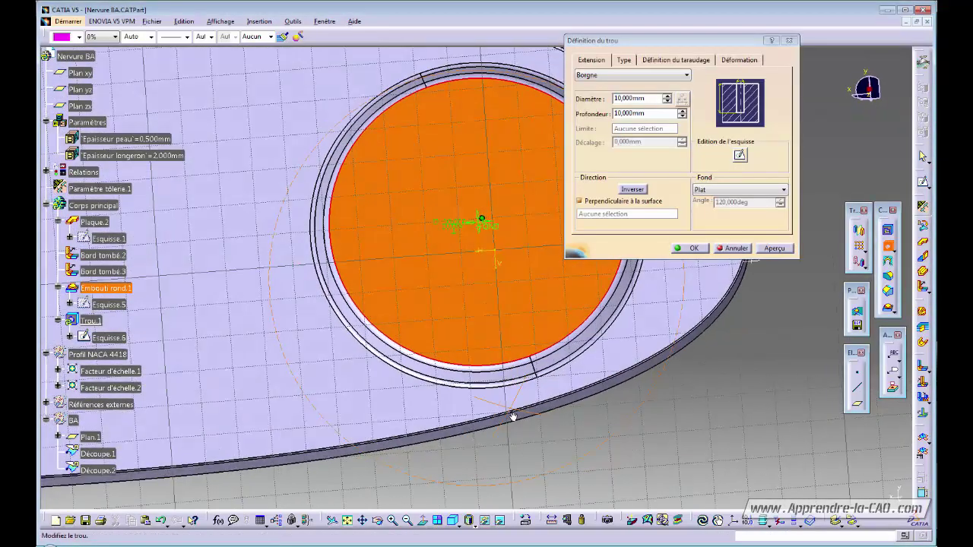
# Set the hole's extent to "Jusqu'au suivant" and its diameter to 78 mm, preview it and create it.
pyautogui.moveTo(468, 418); pyautogui.dragTo(488, 211, button='middle')
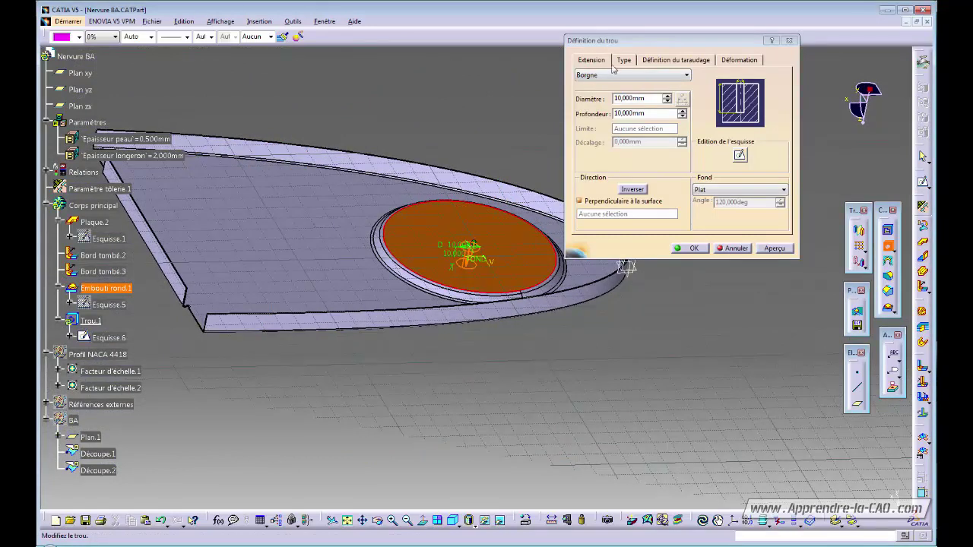
pyautogui.click(605, 76)
pyautogui.click(604, 88)
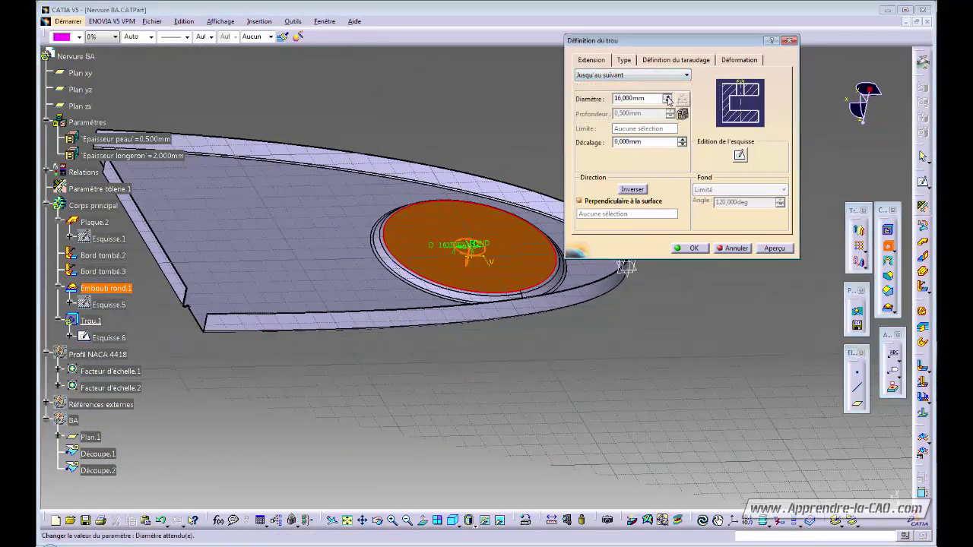
pyautogui.moveTo(667, 99); pyautogui.dragTo(667, 99)
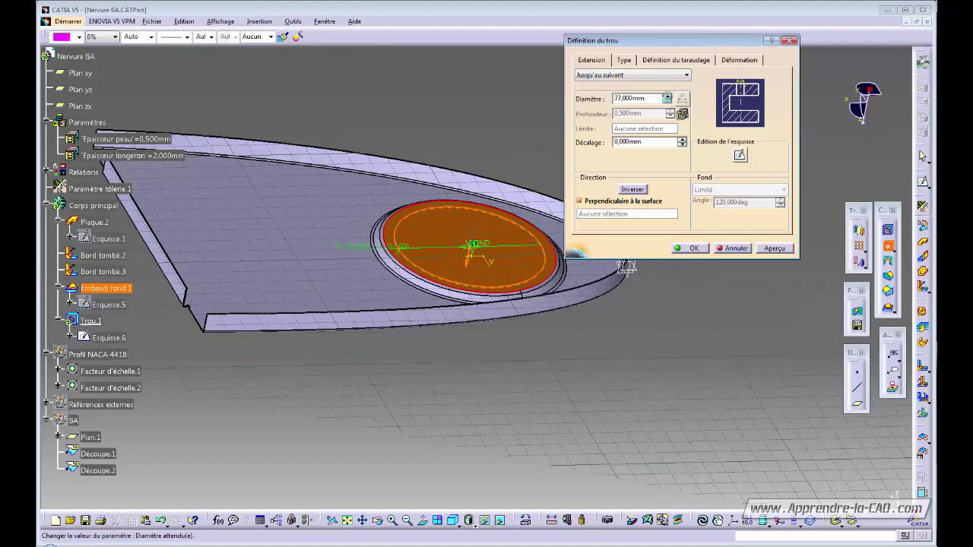
pyautogui.click(667, 97)
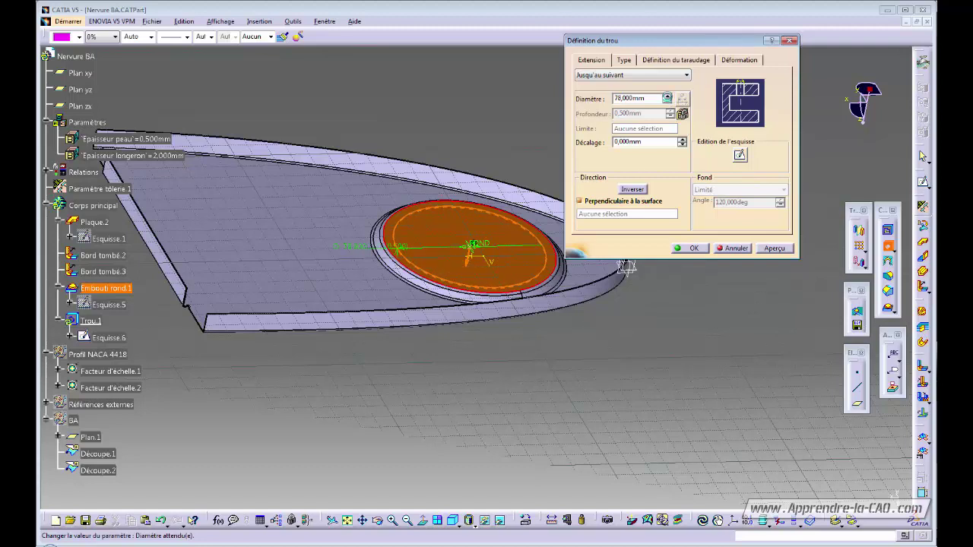
pyautogui.click(774, 251)
pyautogui.click(689, 249)
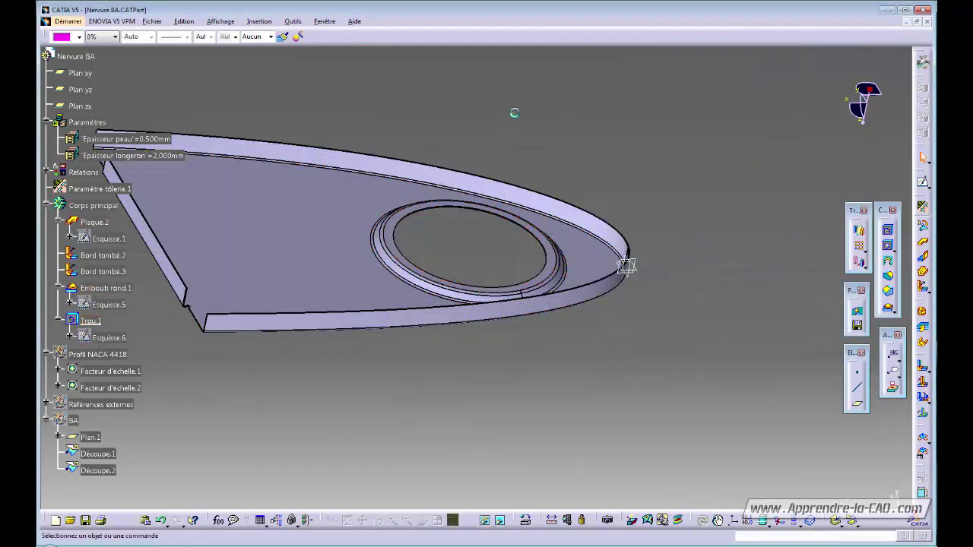
# Start a bead (Boudin) and open a new sketch for its profile on the plate's flat web face.
pyautogui.moveTo(480, 253); pyautogui.dragTo(479, 392, button='middle')
pyautogui.moveTo(460, 245); pyautogui.dragTo(549, 334, button='middle')
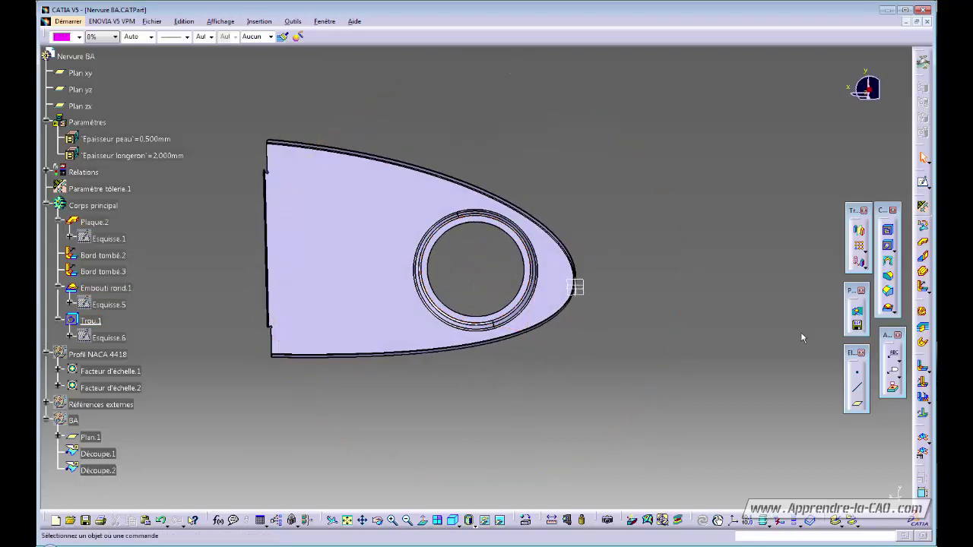
pyautogui.click(890, 310)
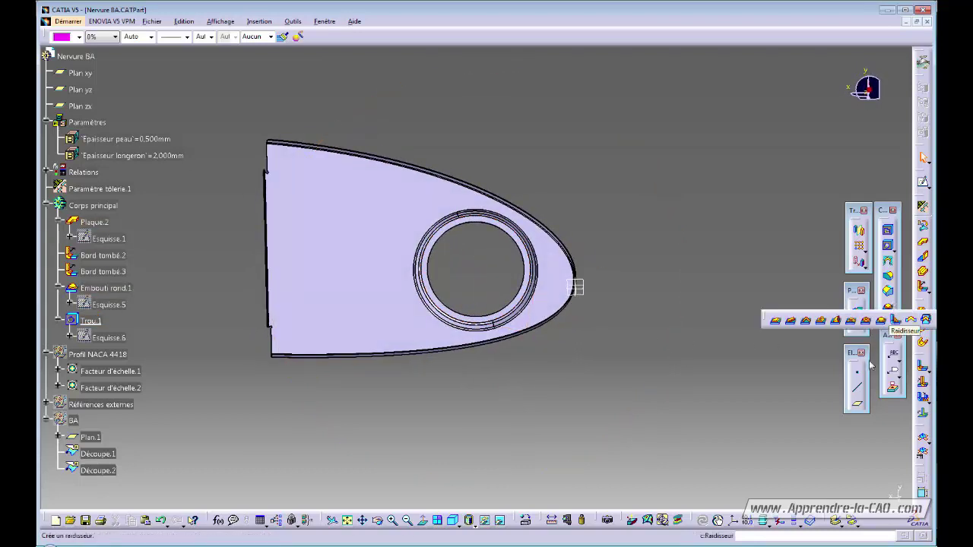
pyautogui.click(791, 322)
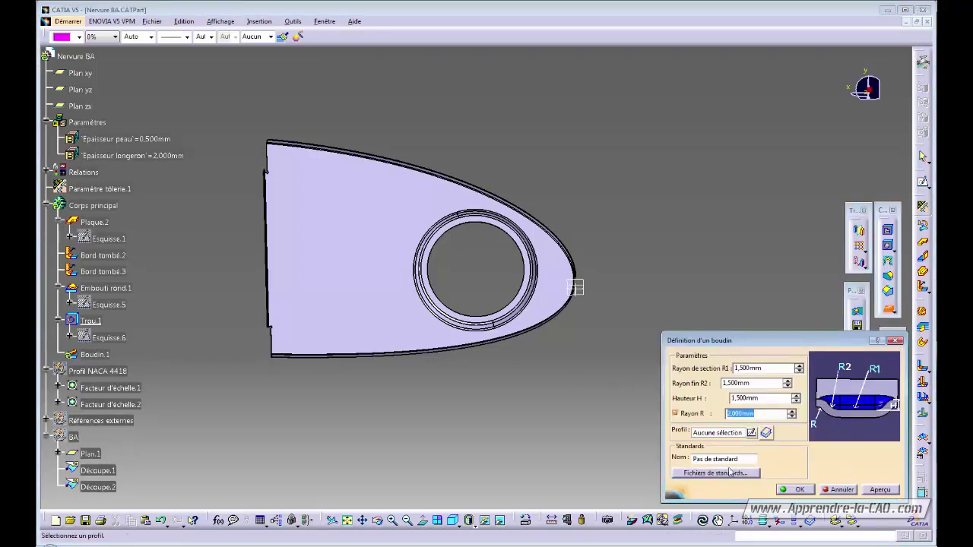
pyautogui.click(751, 433)
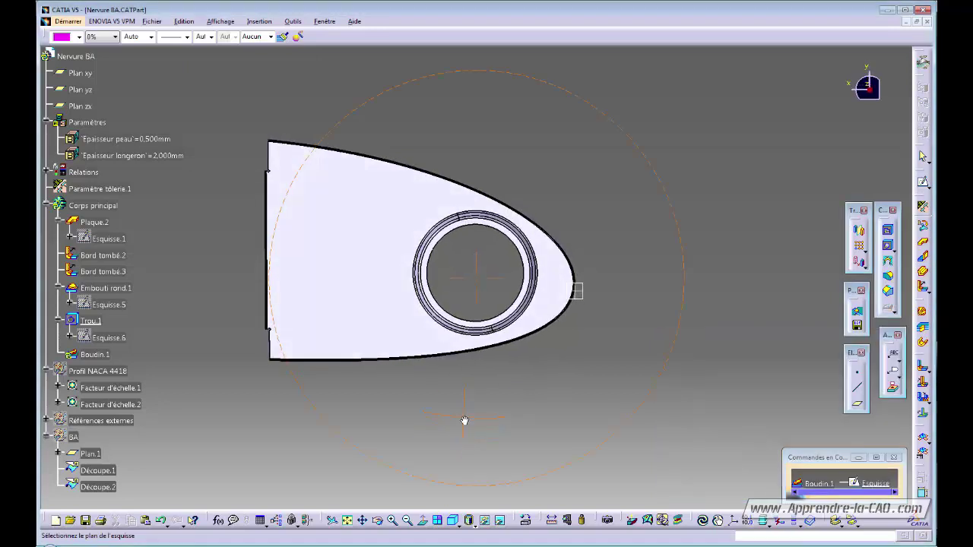
pyautogui.click(380, 251)
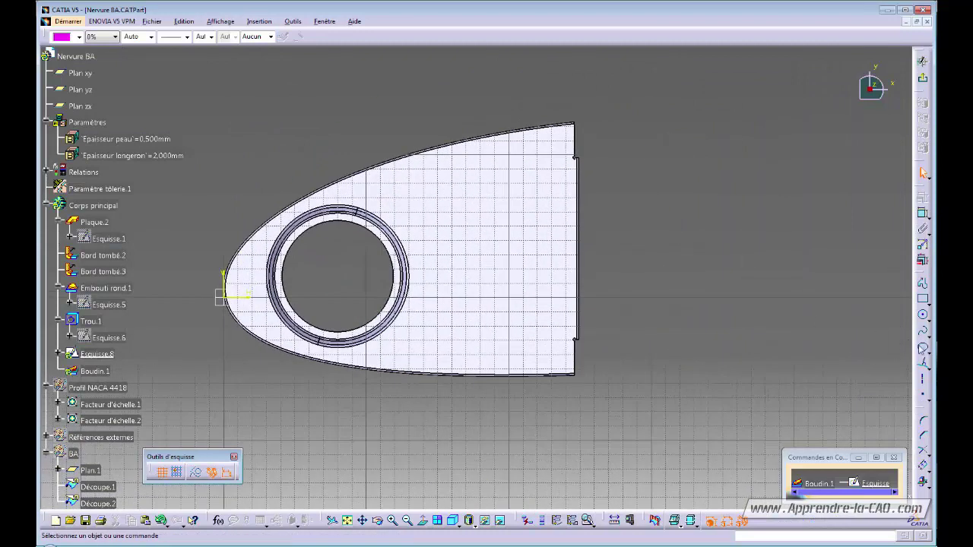
# Sketch a vertical line about 122 mm long on the web, between the circular stamp and the rear flange.
pyautogui.click(926, 367)
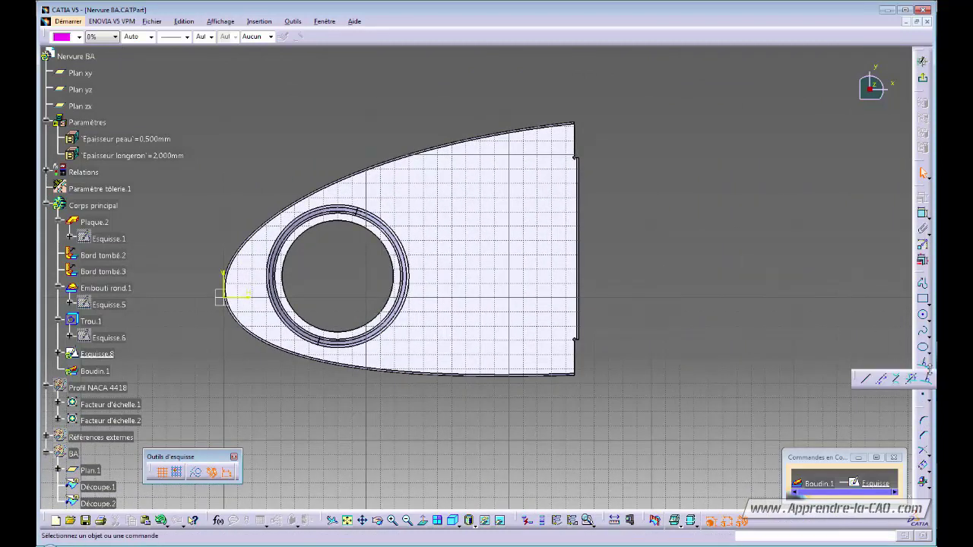
pyautogui.click(867, 378)
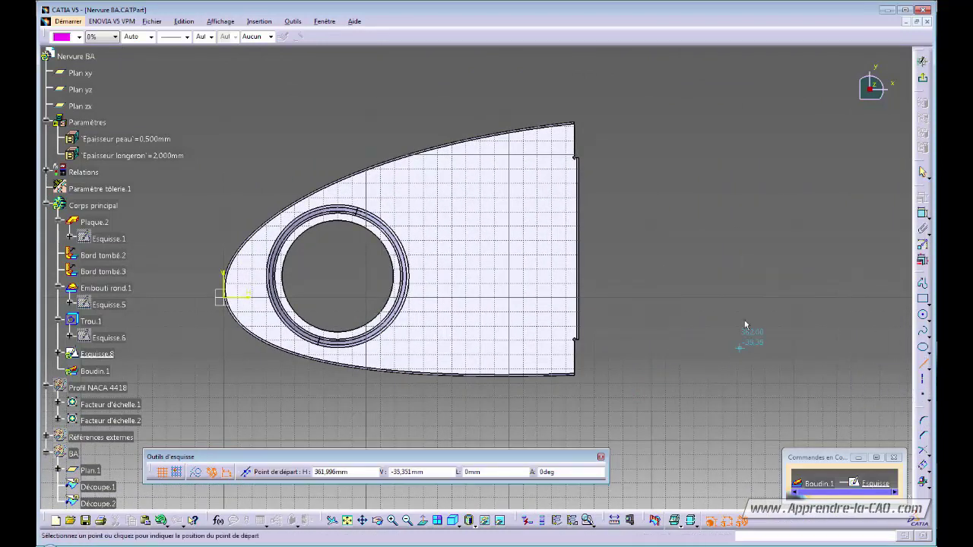
pyautogui.click(447, 168)
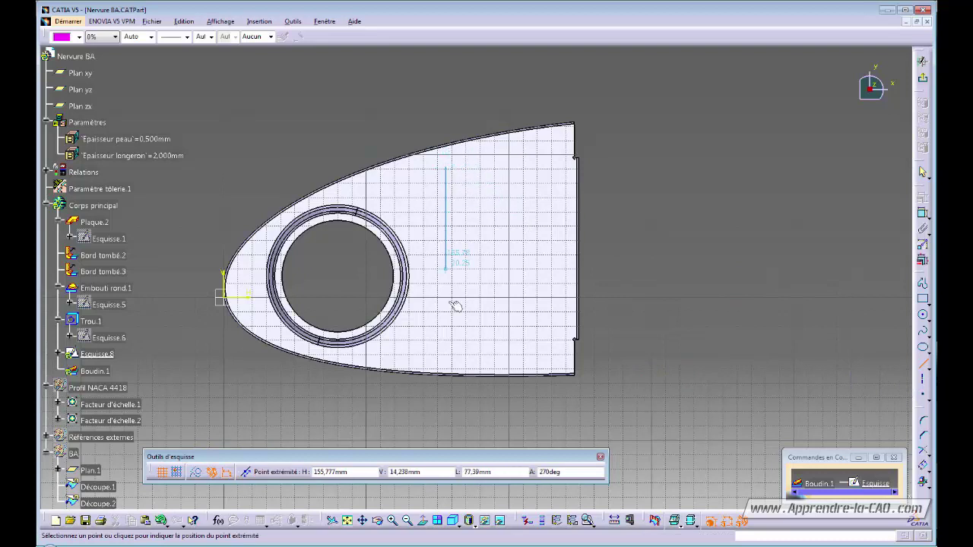
pyautogui.click(448, 351)
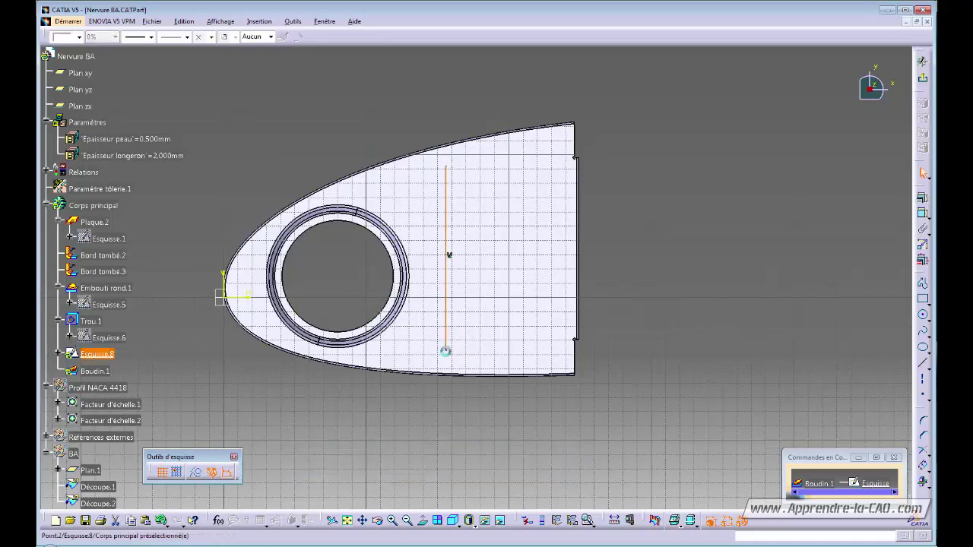
pyautogui.click(556, 215)
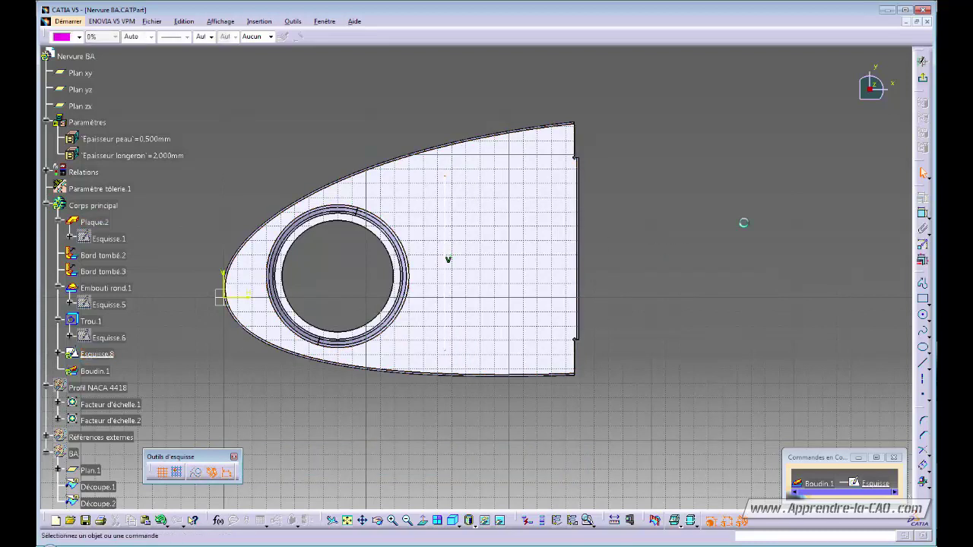
# Display the 3D geometry behind the sketch at low intensity.
pyautogui.click(921, 214)
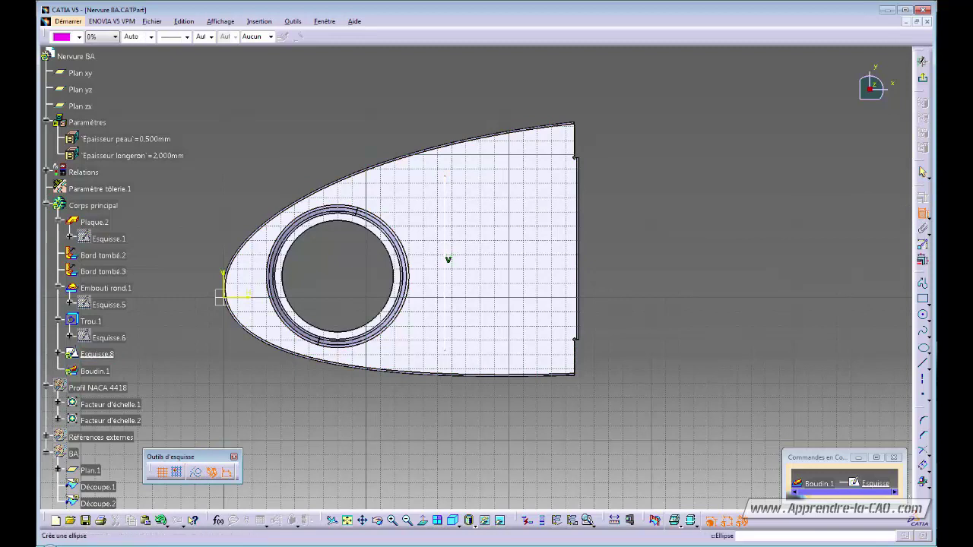
pyautogui.click(922, 215)
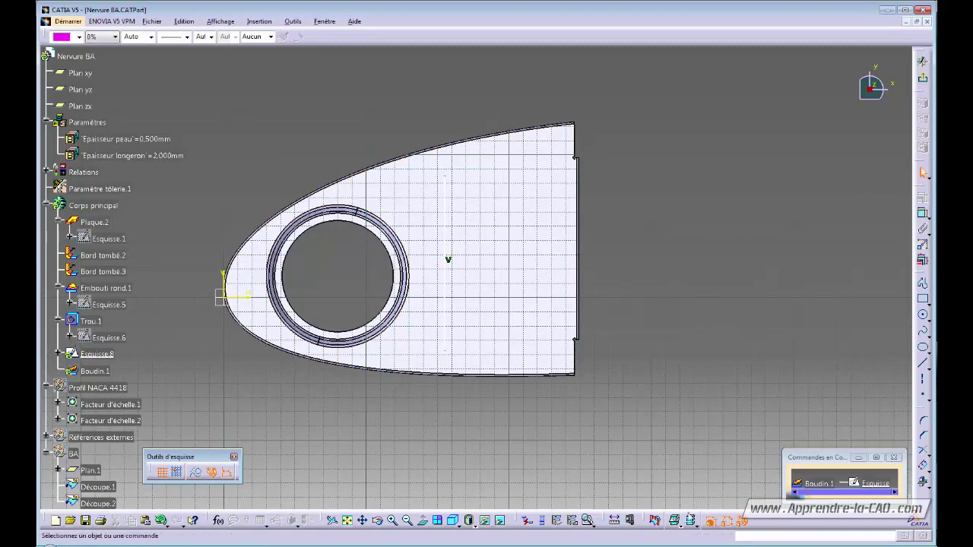
pyautogui.click(688, 524)
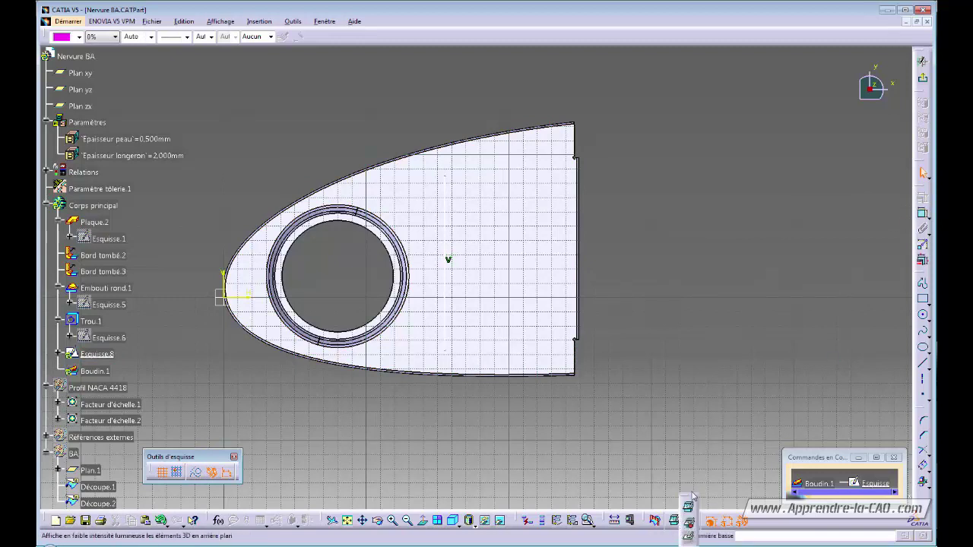
pyautogui.click(689, 505)
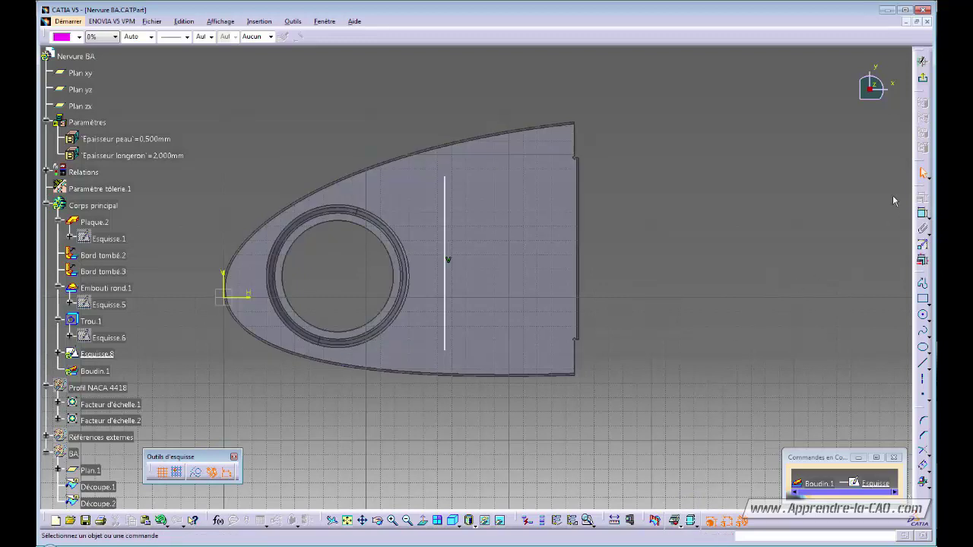
# Dimension the line's distance from the vertical axis and its lower endpoint's distance from the horizontal axis.
pyautogui.click(921, 214)
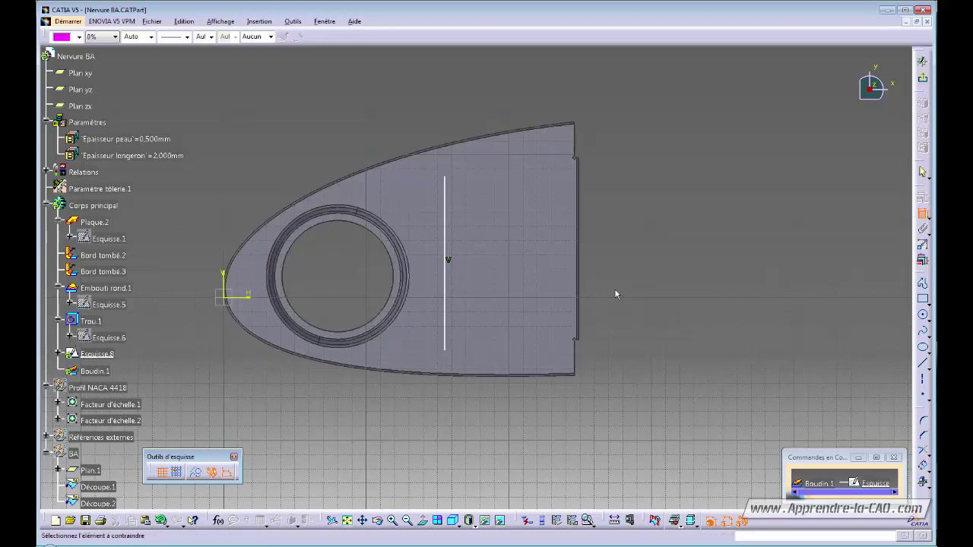
pyautogui.click(450, 224)
pyautogui.click(227, 280)
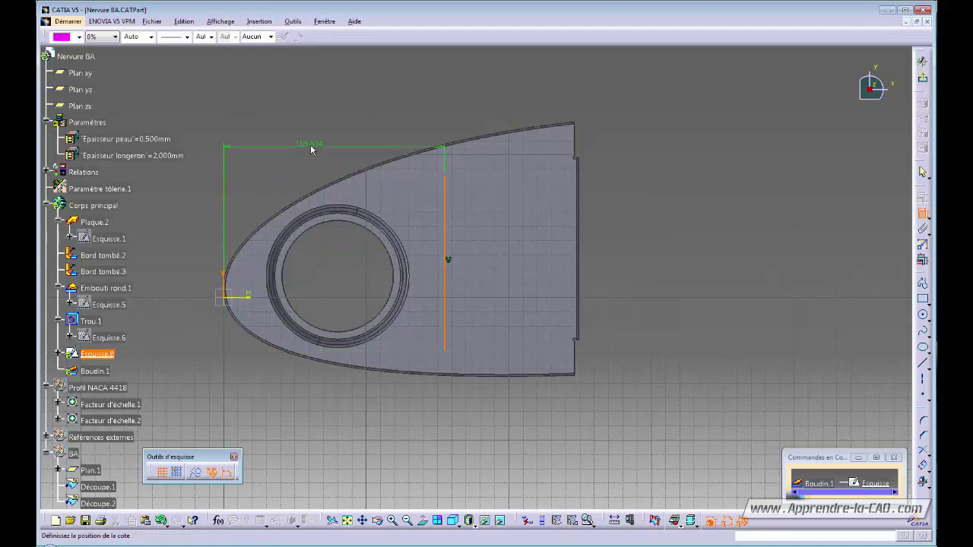
pyautogui.click(320, 133)
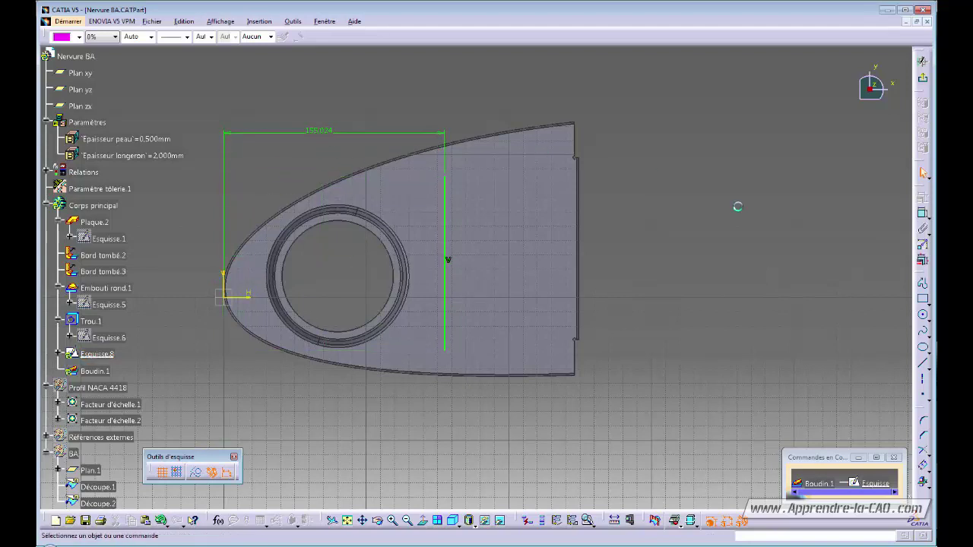
pyautogui.click(923, 215)
pyautogui.click(253, 296)
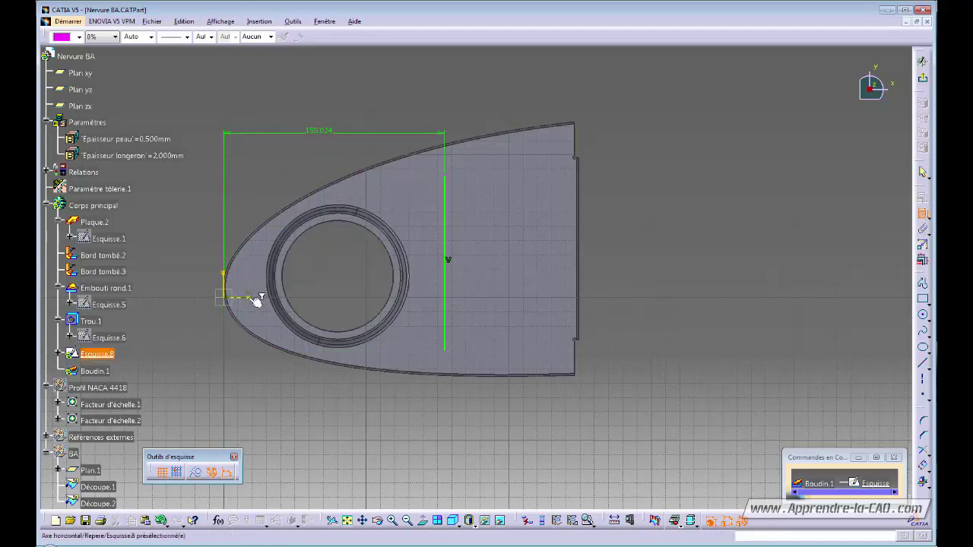
pyautogui.click(445, 350)
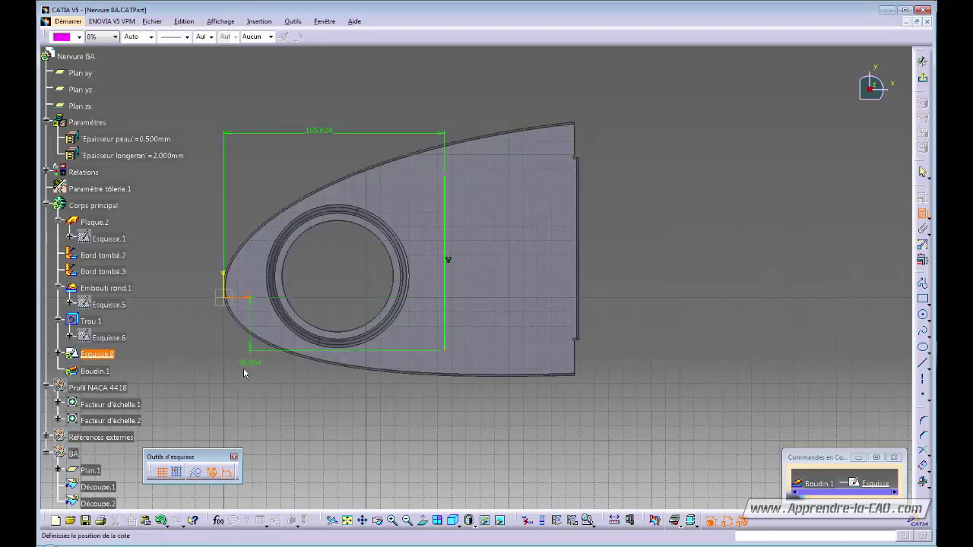
pyautogui.click(238, 389)
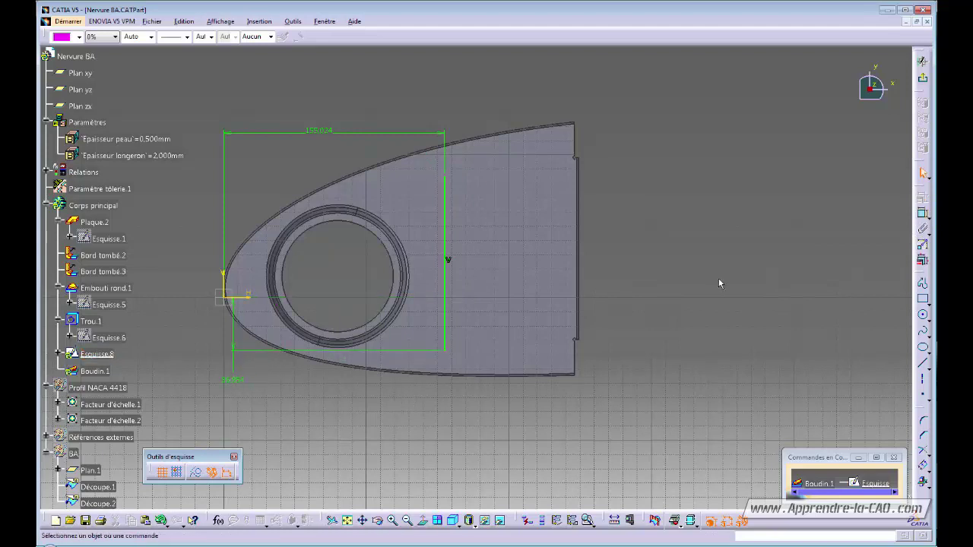
# Dimension the vertical line's length and set it to 120 mm.
pyautogui.click(922, 214)
pyautogui.click(445, 243)
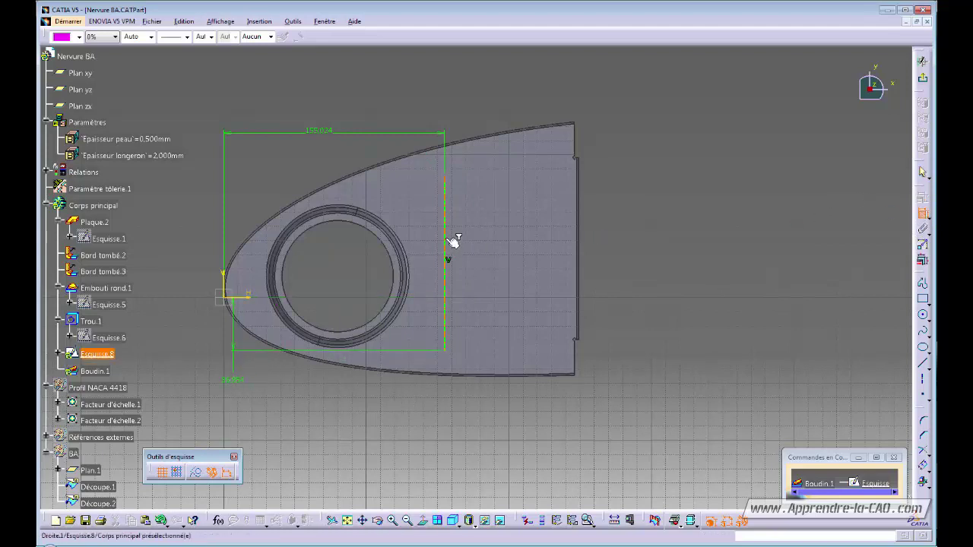
pyautogui.click(634, 246)
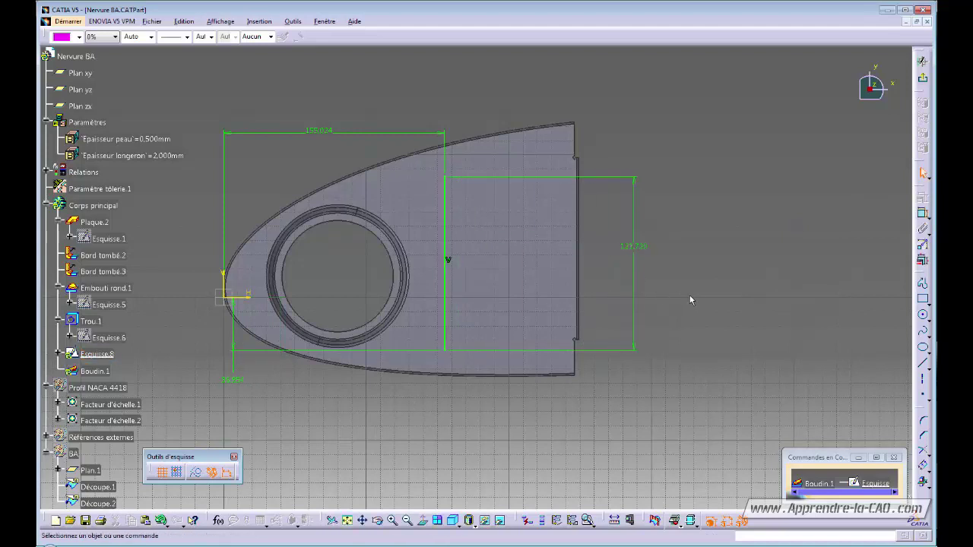
pyautogui.doubleClick(633, 247)
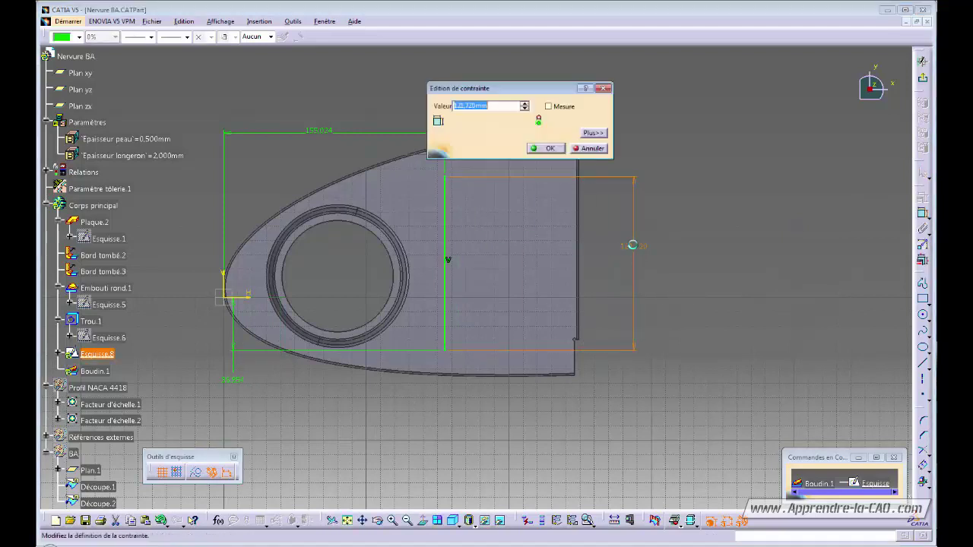
pyautogui.write('120')
pyautogui.press('Return')
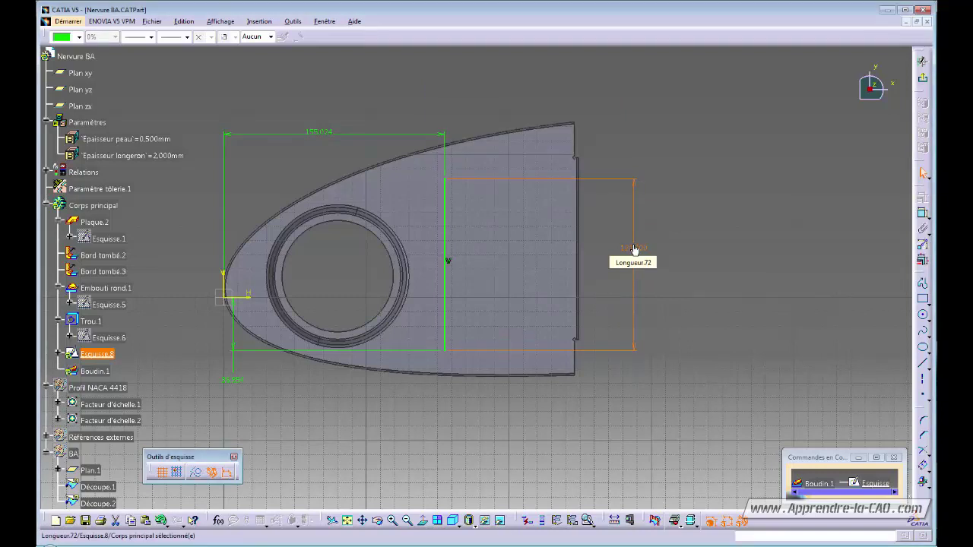
# Set the lower endpoint's distance below the horizontal axis to 30 mm and the line's distance from the nose to 150 mm, and leave the sketch.
pyautogui.doubleClick(238, 381)
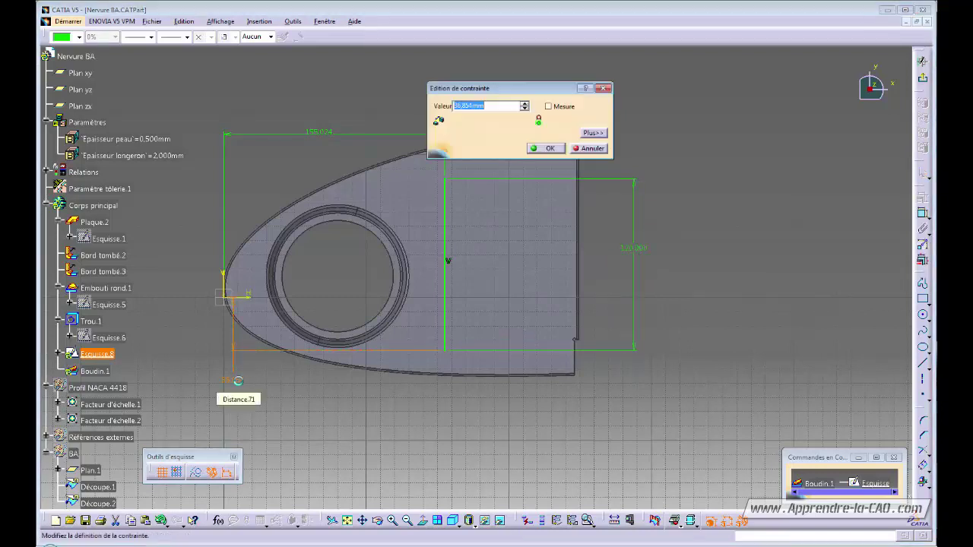
pyautogui.write('30')
pyautogui.press('Return')
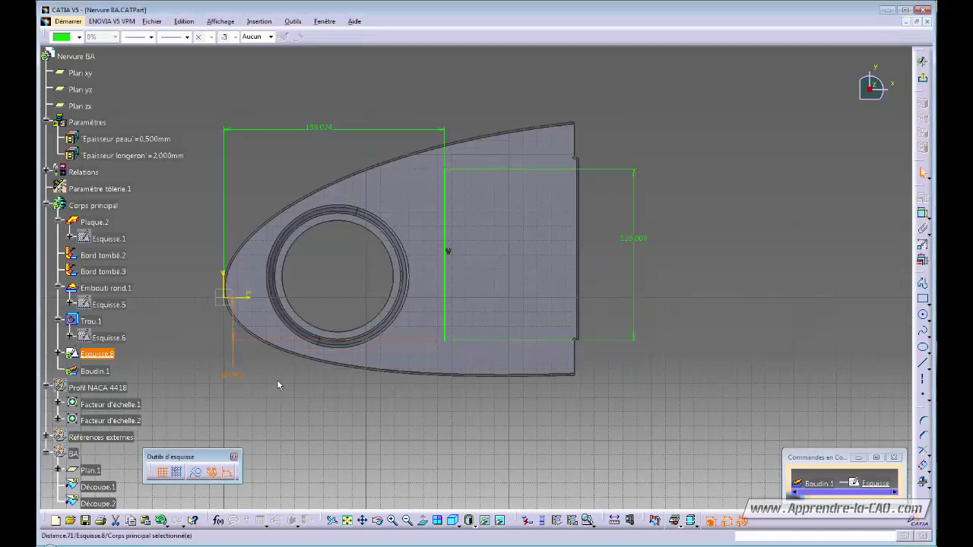
pyautogui.doubleClick(320, 136)
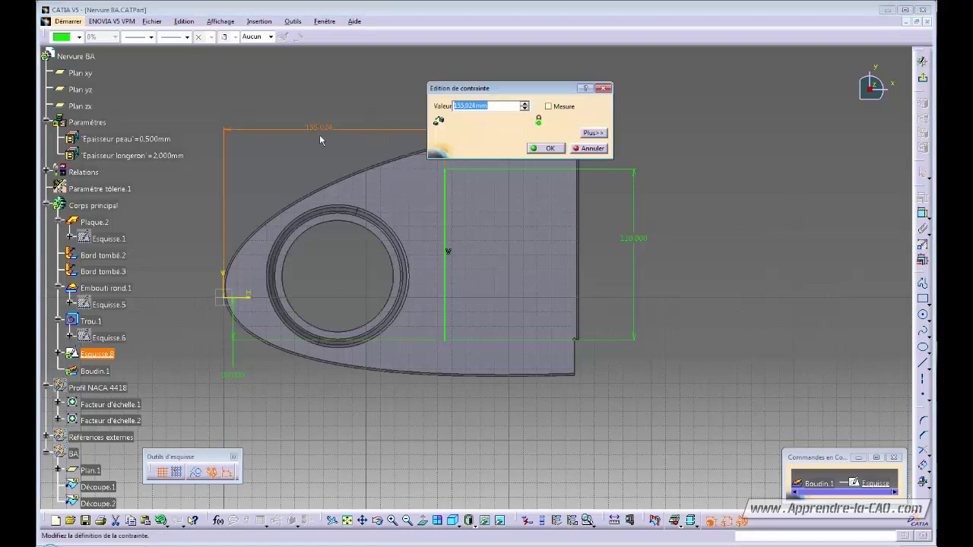
pyautogui.write('150')
pyautogui.press('Return')
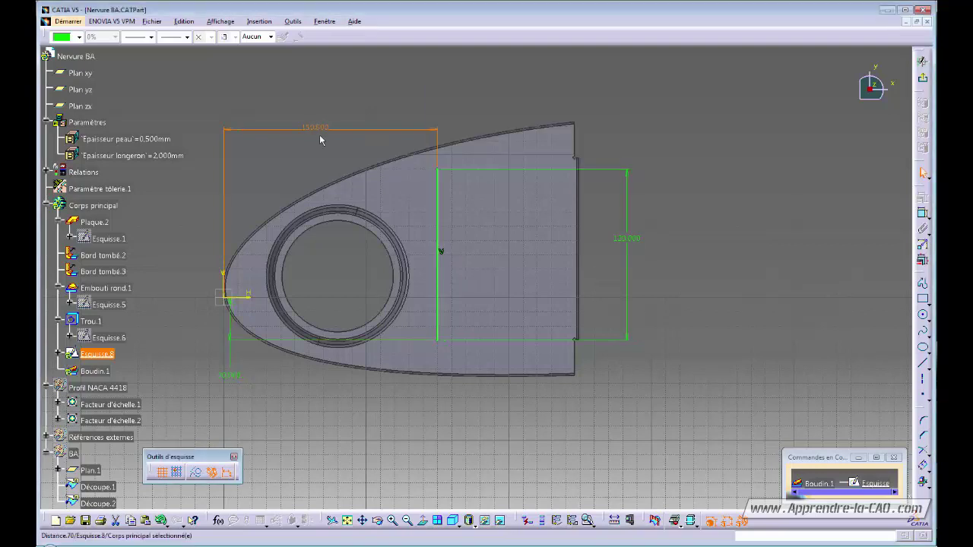
pyautogui.click(922, 77)
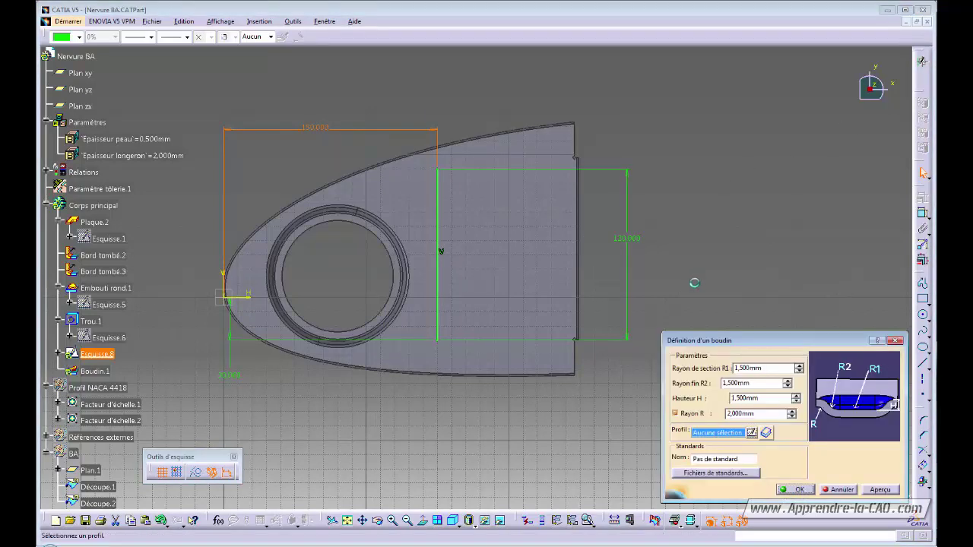
# Set the bead's section radius R1 to 2 mm, end radius R2 to 4.5 mm and height H to 3.5 mm.
pyautogui.moveTo(502, 288); pyautogui.dragTo(532, 182, button='middle')
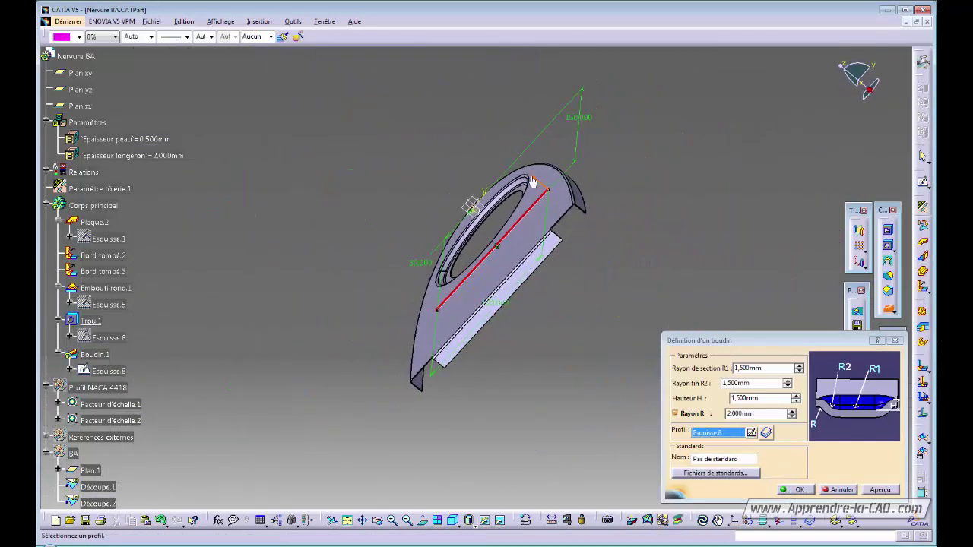
pyautogui.moveTo(454, 303); pyautogui.dragTo(563, 198, button='middle')
pyautogui.moveTo(463, 329); pyautogui.dragTo(465, 357, button='middle')
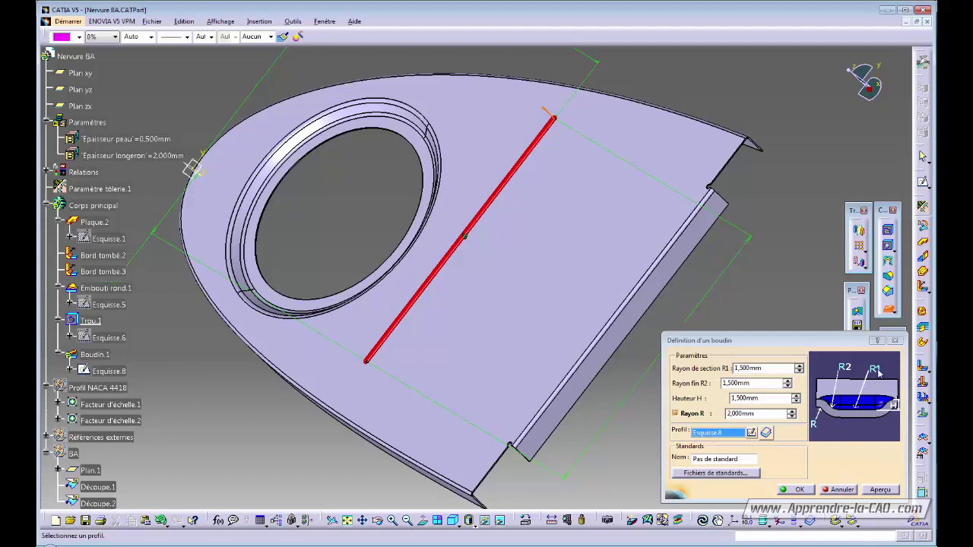
pyautogui.click(799, 367)
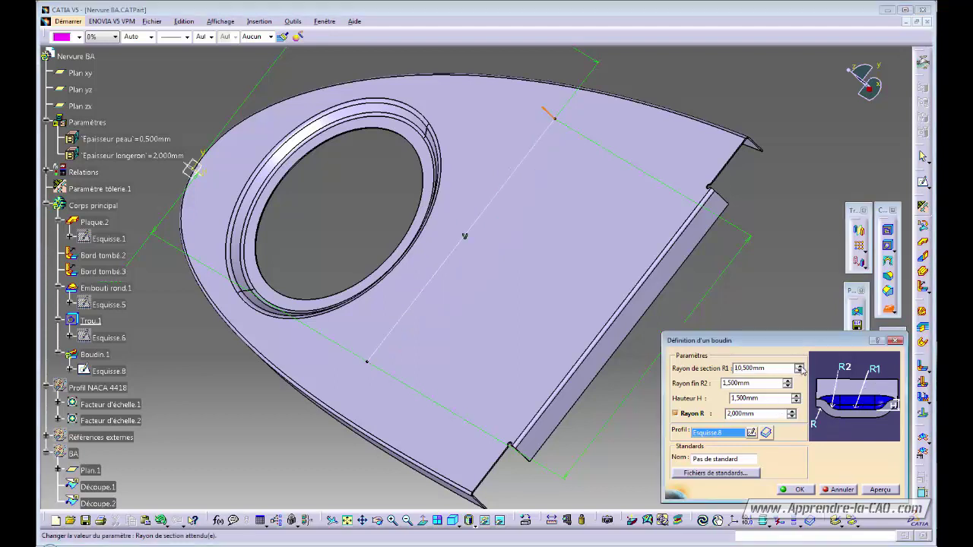
pyautogui.moveTo(508, 312); pyautogui.dragTo(431, 333, button='middle')
pyautogui.click(771, 369)
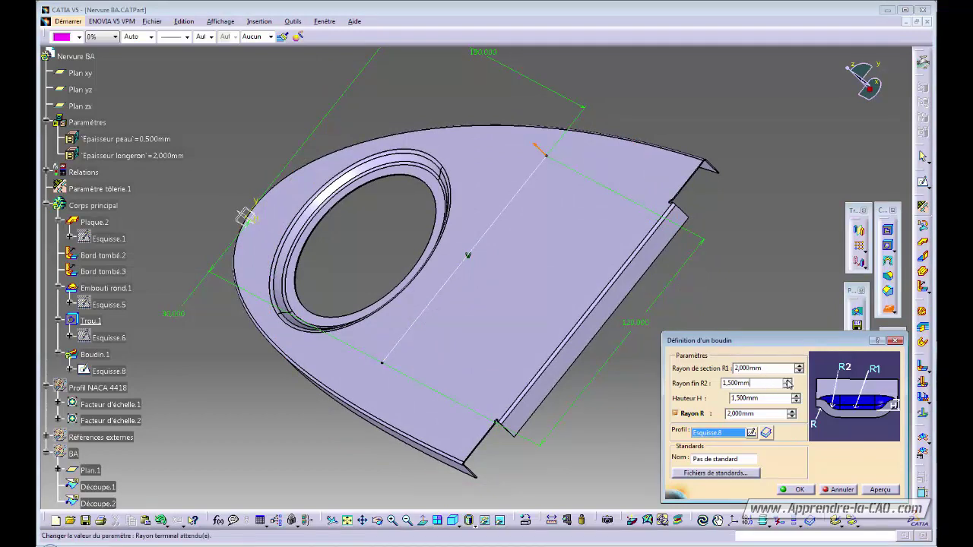
pyautogui.click(787, 380)
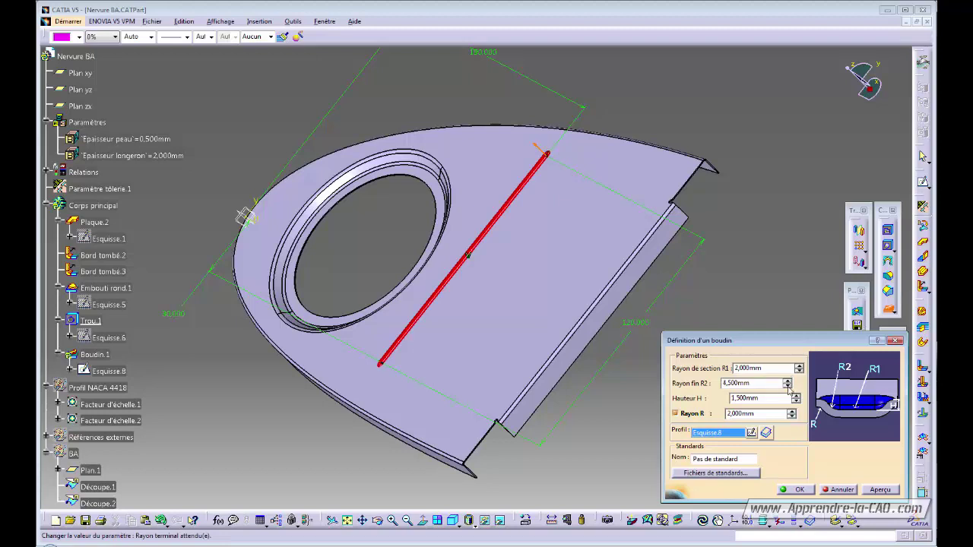
pyautogui.click(796, 395)
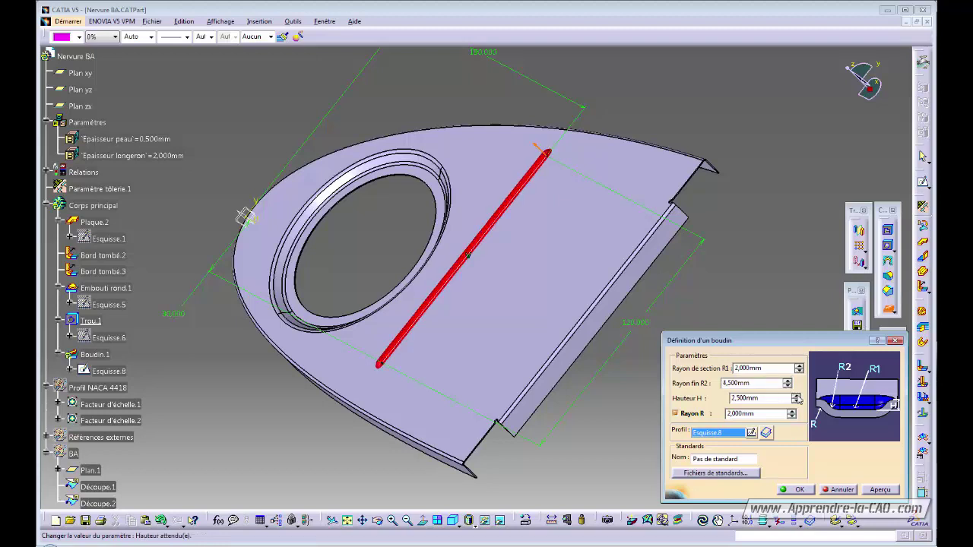
pyautogui.click(796, 395)
# Set the bead's section radius R1 to 5 mm, end radius R2 to 8.5 mm and height H to 5 mm, and preview it.
pyautogui.moveTo(439, 364); pyautogui.dragTo(472, 275, button='middle')
pyautogui.moveTo(451, 358); pyautogui.dragTo(474, 335, button='middle')
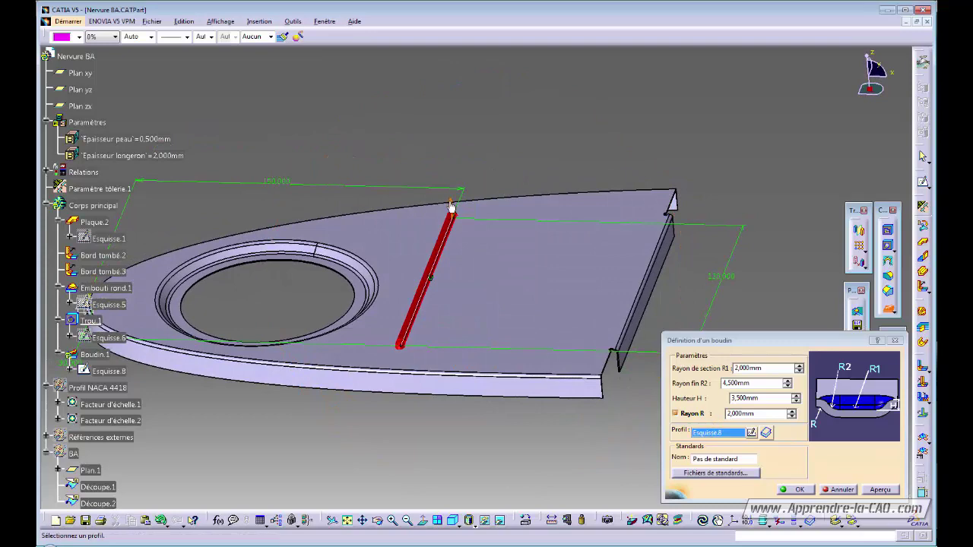
pyautogui.moveTo(452, 206); pyautogui.dragTo(506, 283, button='middle')
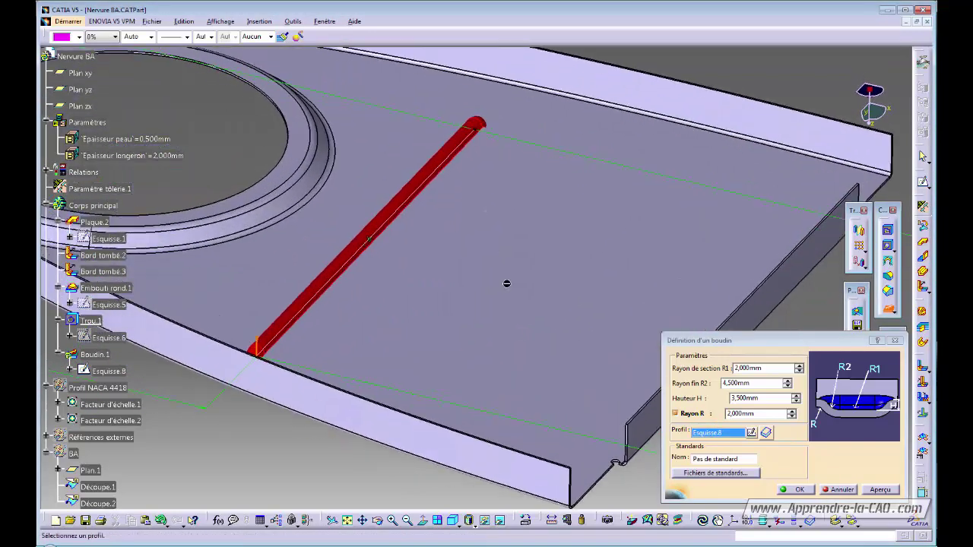
pyautogui.moveTo(351, 323); pyautogui.dragTo(408, 321, button='middle')
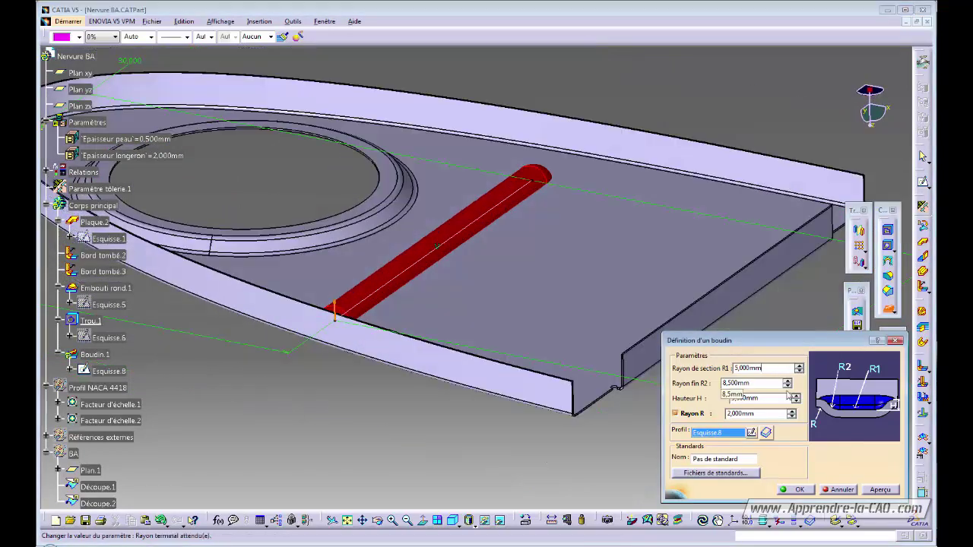
pyautogui.click(880, 490)
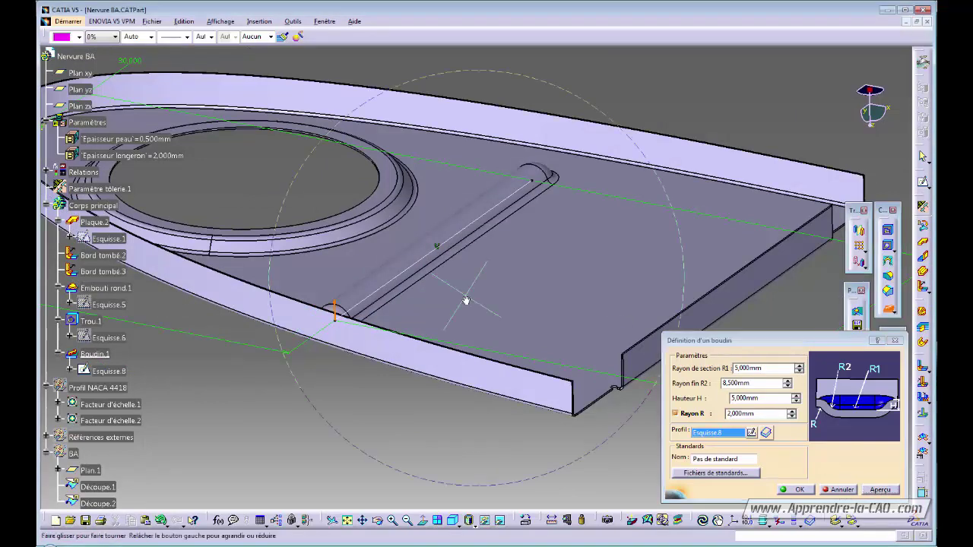
pyautogui.moveTo(467, 297); pyautogui.dragTo(312, 338, button='middle')
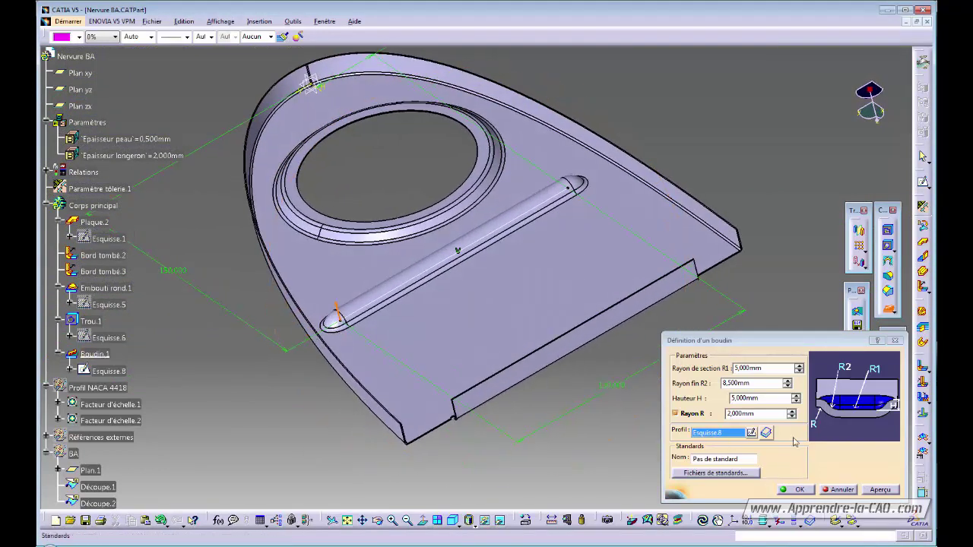
# Reopen the bead's profile sketch, set the vertical line's length to 115 mm, and leave the sketch.
pyautogui.click(752, 433)
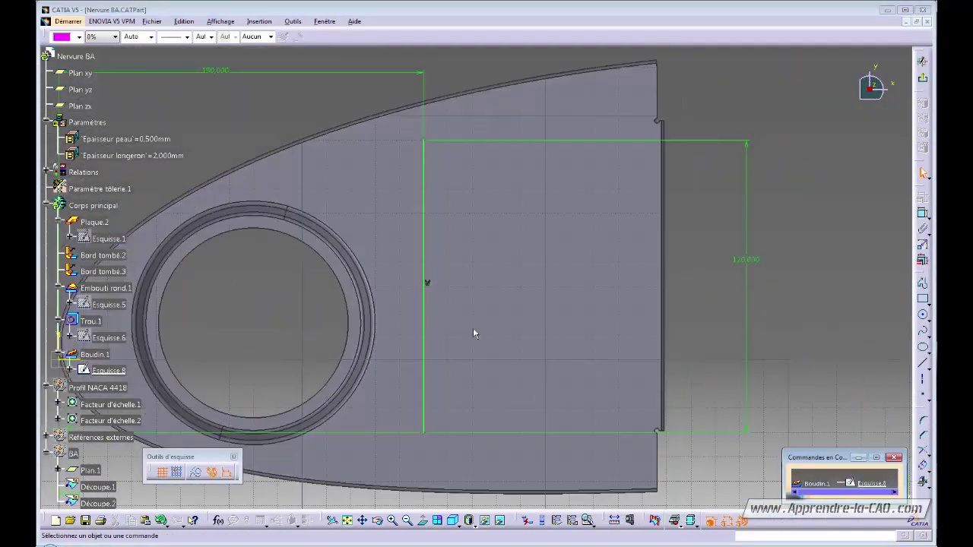
pyautogui.moveTo(458, 355); pyautogui.dragTo(516, 392, button='middle')
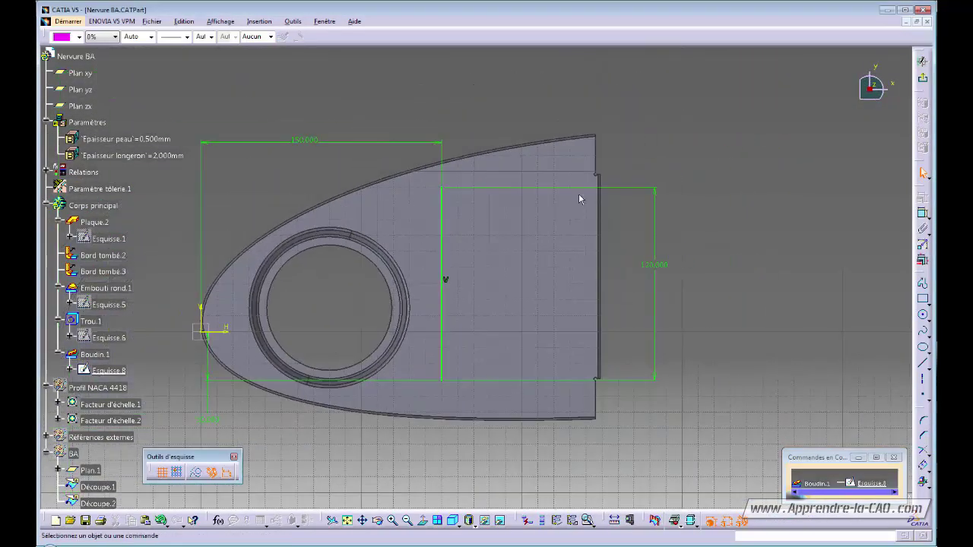
pyautogui.doubleClick(659, 272)
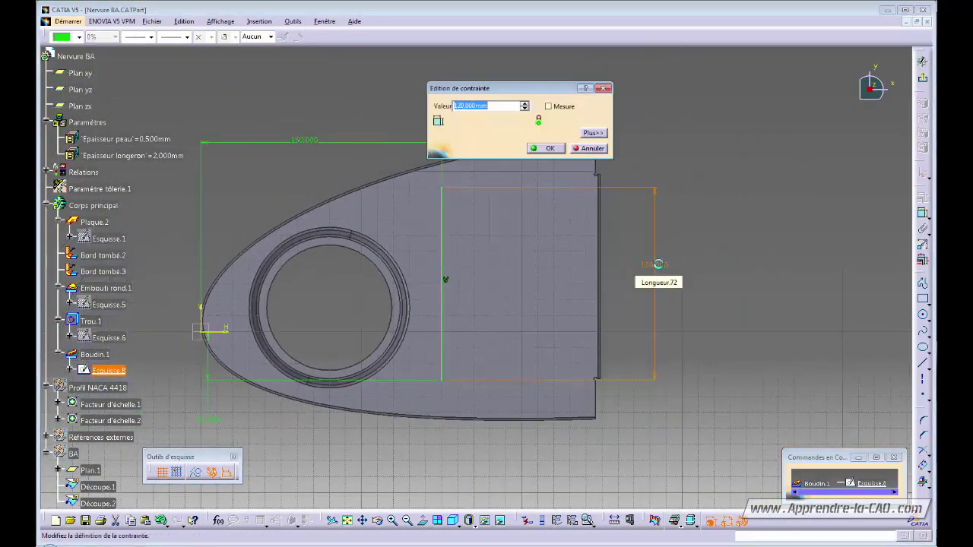
pyautogui.write('115')
pyautogui.press('Return')
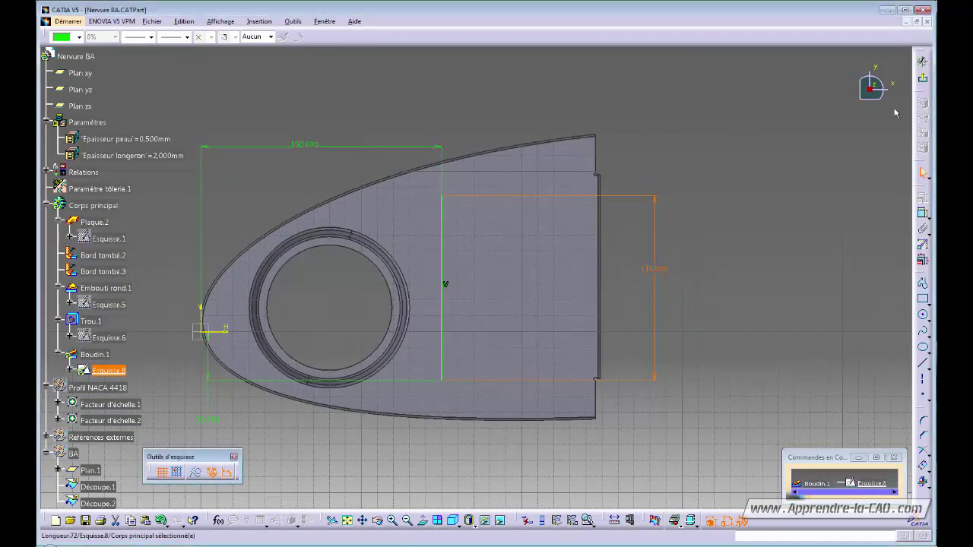
pyautogui.click(922, 82)
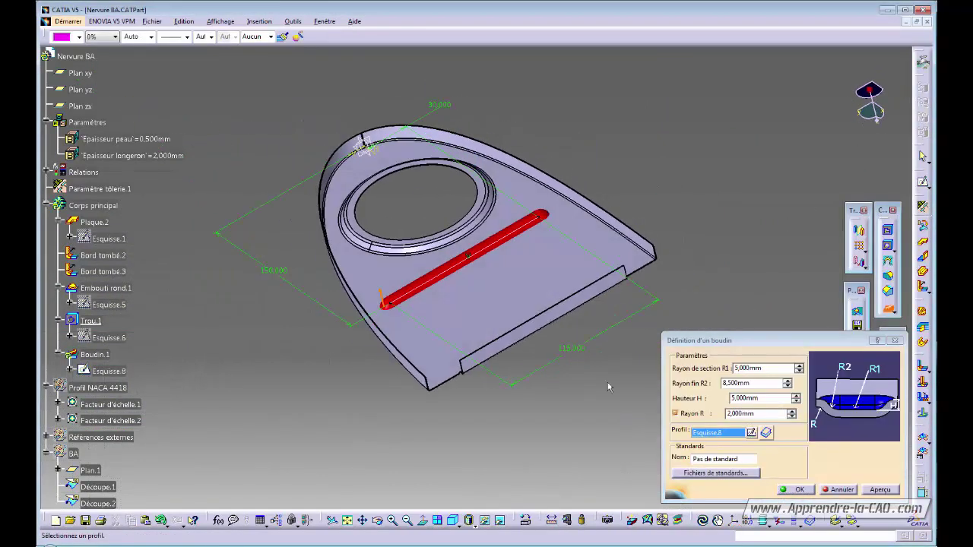
# Preview the bead with its edited profile and confirm its definition.
pyautogui.click(891, 492)
pyautogui.moveTo(498, 289); pyautogui.dragTo(541, 262, button='middle')
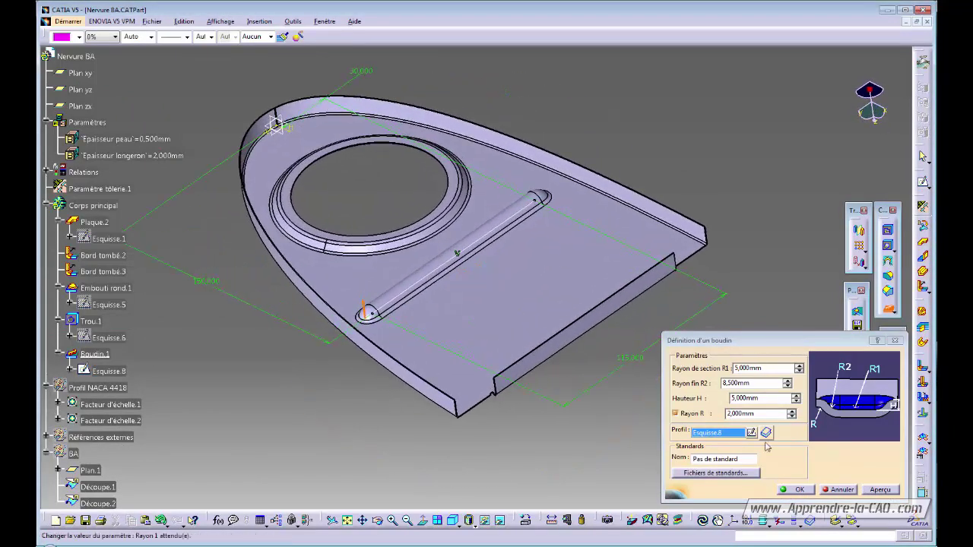
pyautogui.click(800, 490)
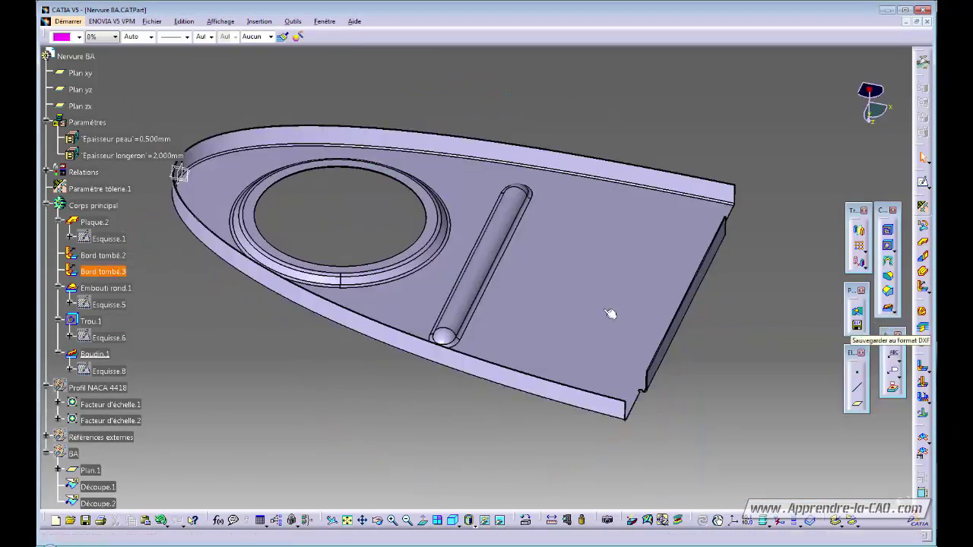
# Start a sketch on the rib's flat web face, place the contour's first point near the rear flange, and dim the 3D background.
pyautogui.click(632, 328)
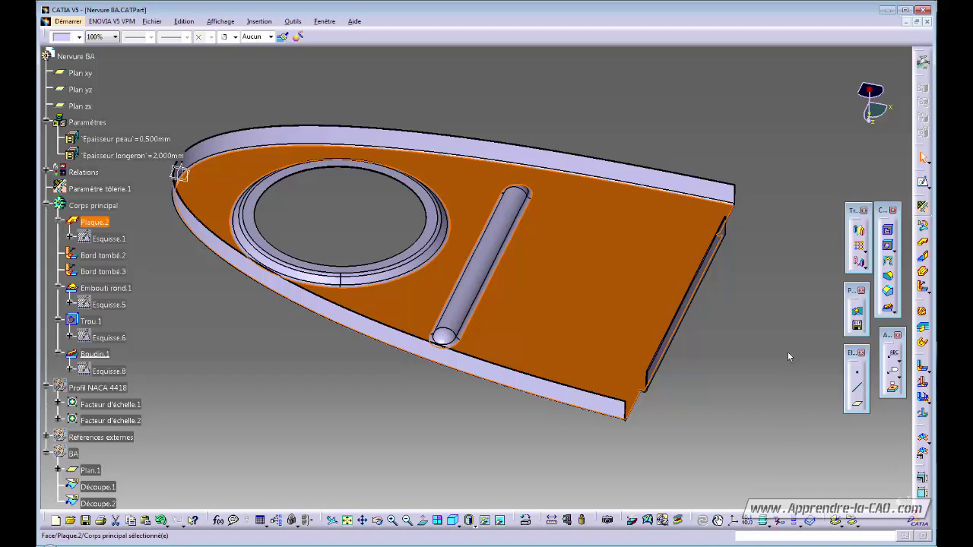
pyautogui.click(922, 182)
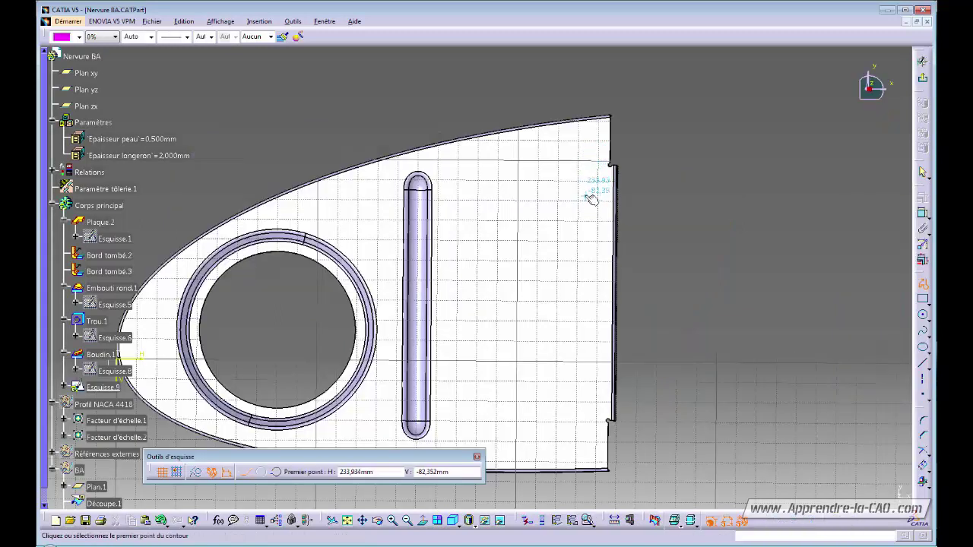
pyautogui.click(581, 190)
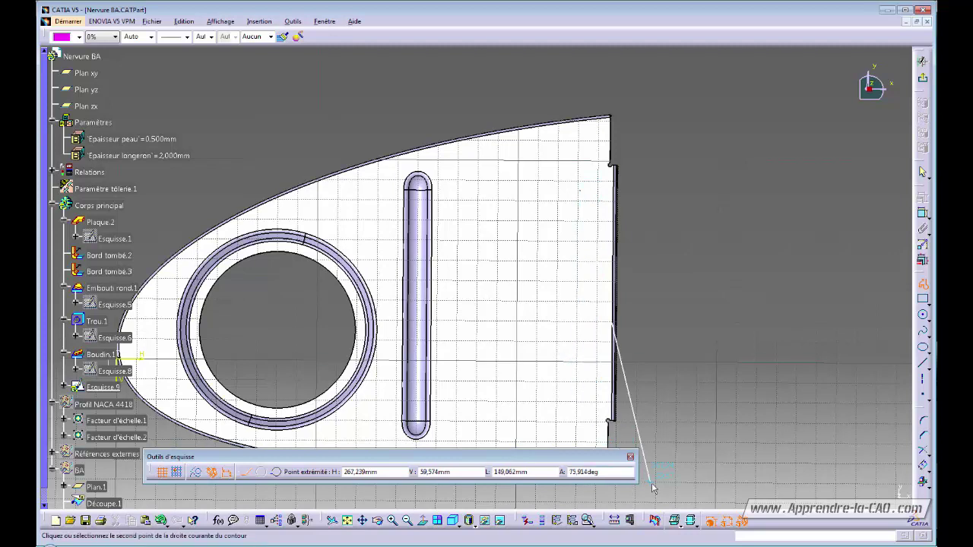
pyautogui.click(681, 525)
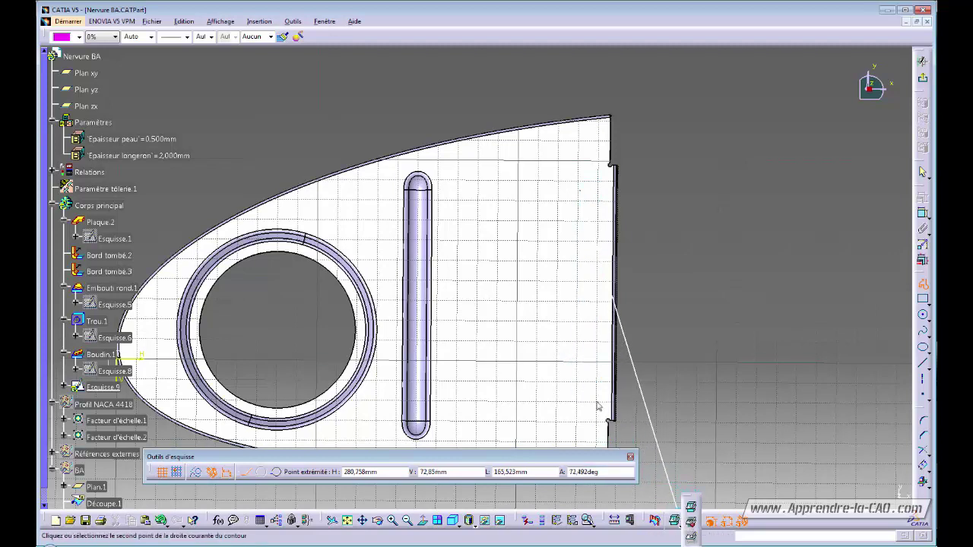
pyautogui.click(691, 523)
pyautogui.moveTo(582, 358)
pyautogui.mouseDown(button='middle')
pyautogui.moveTo(575, 218)
pyautogui.moveTo(534, 275)
pyautogui.mouseUp(button='middle')
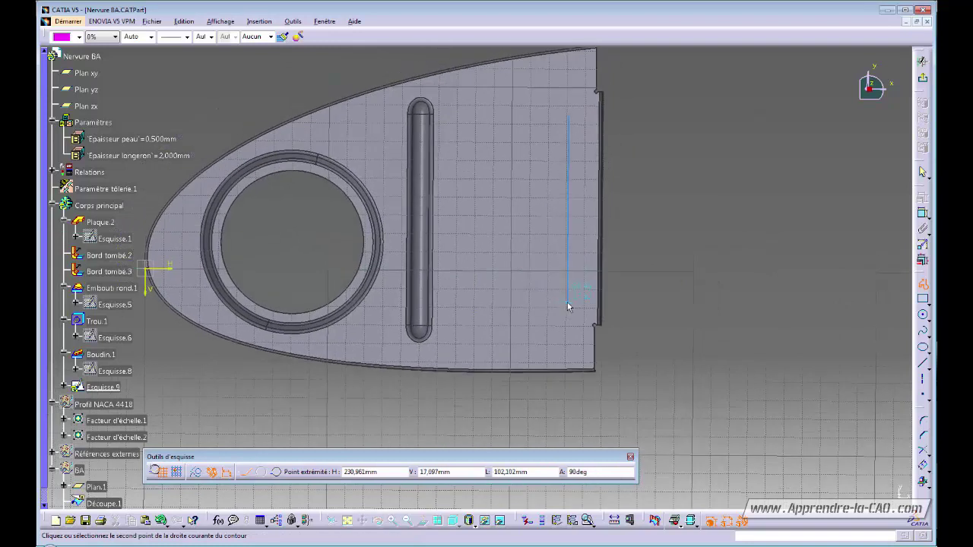
# Sketch a closed contour about 65 mm wide between the bead and the rear flange, with tangent-arc corners and a sloping upper line.
pyautogui.click(568, 305)
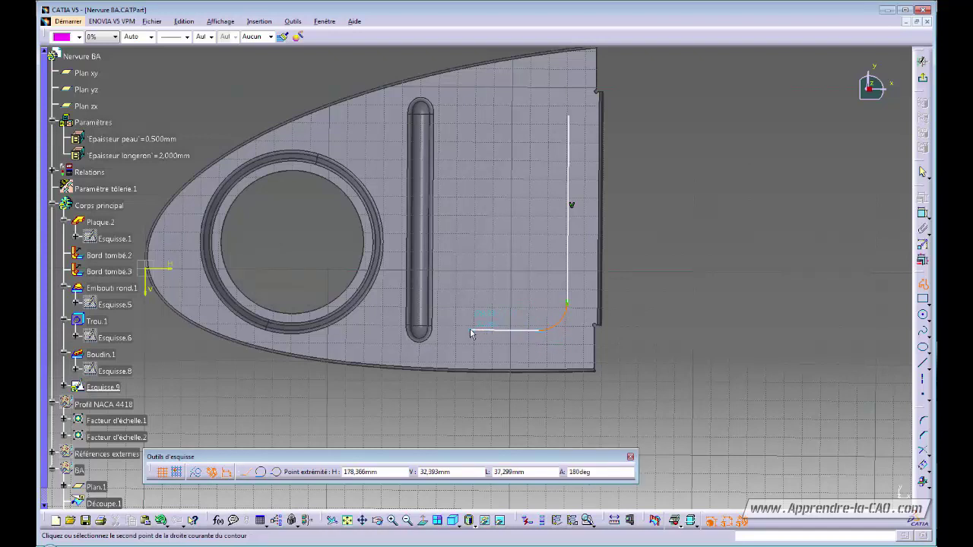
pyautogui.moveTo(469, 330); pyautogui.dragTo(451, 301)
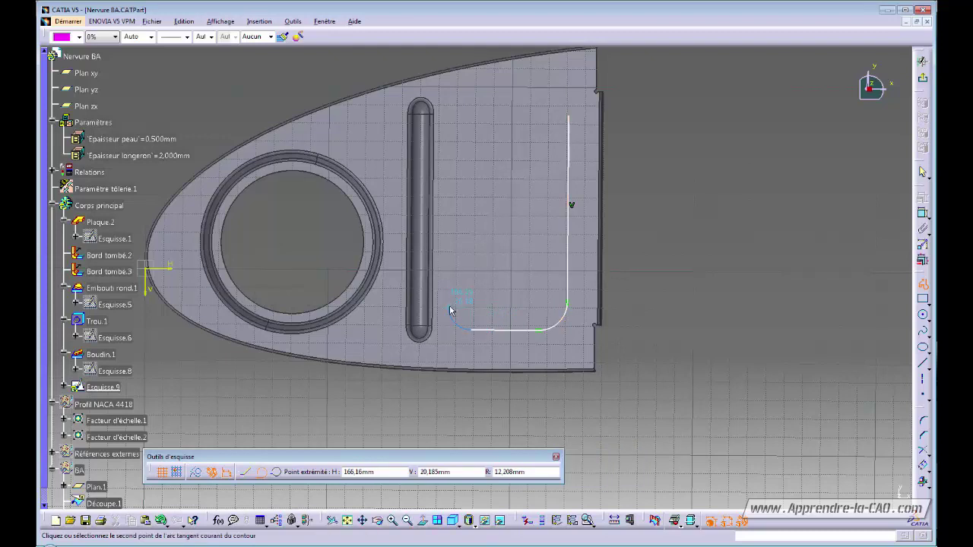
pyautogui.click(450, 308)
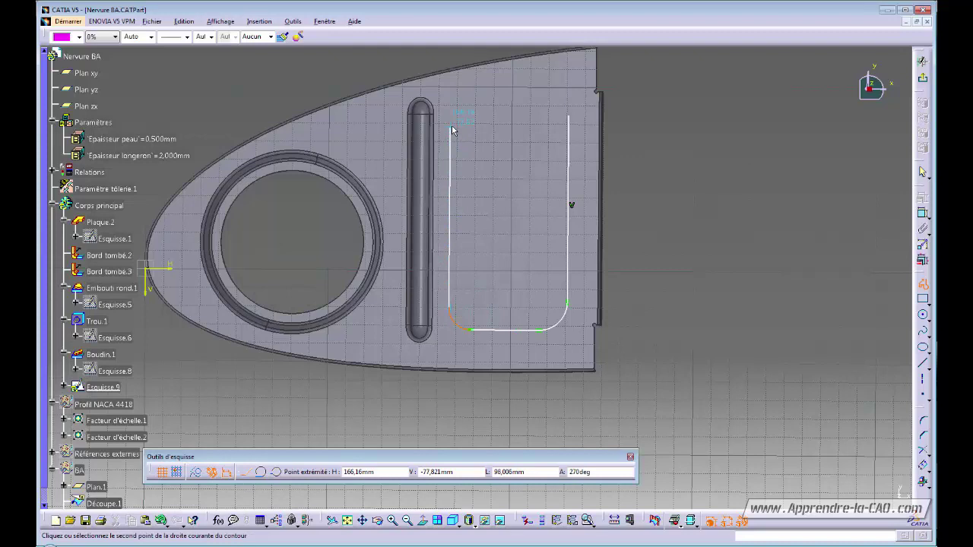
pyautogui.moveTo(458, 104); pyautogui.dragTo(462, 98)
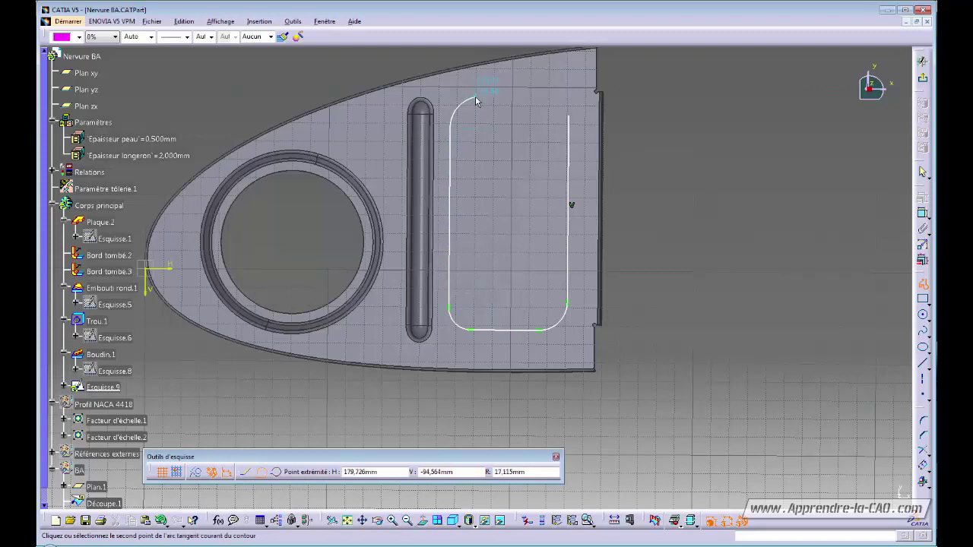
pyautogui.click(477, 98)
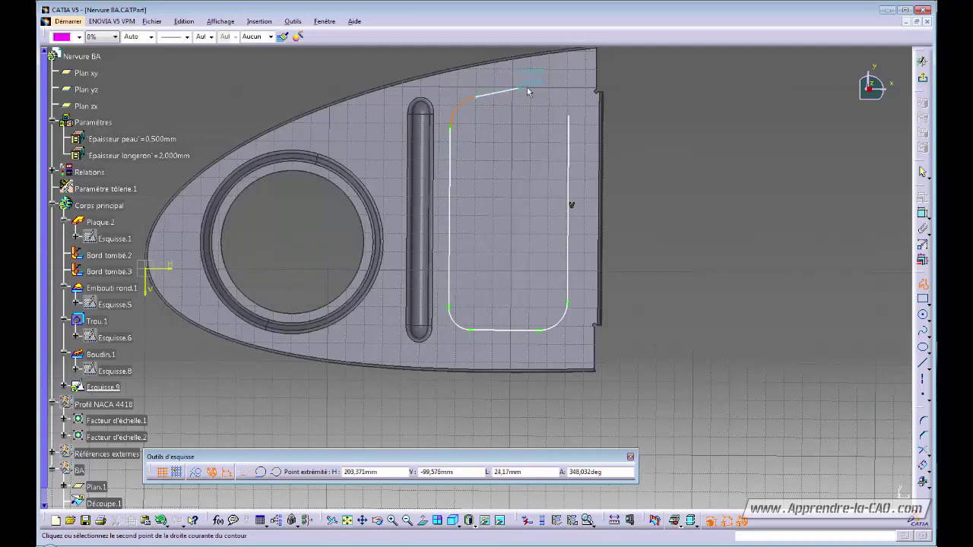
pyautogui.moveTo(565, 89); pyautogui.dragTo(570, 97)
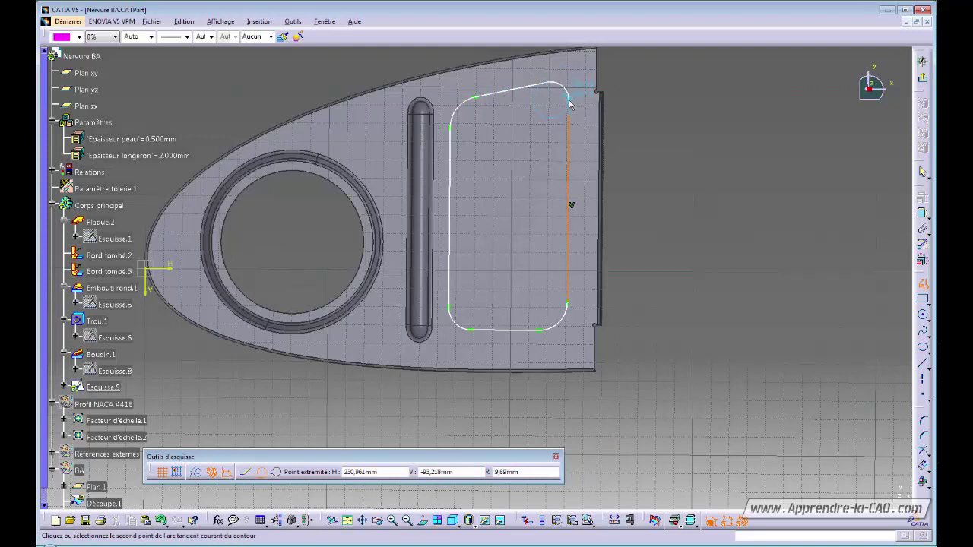
pyautogui.click(569, 101)
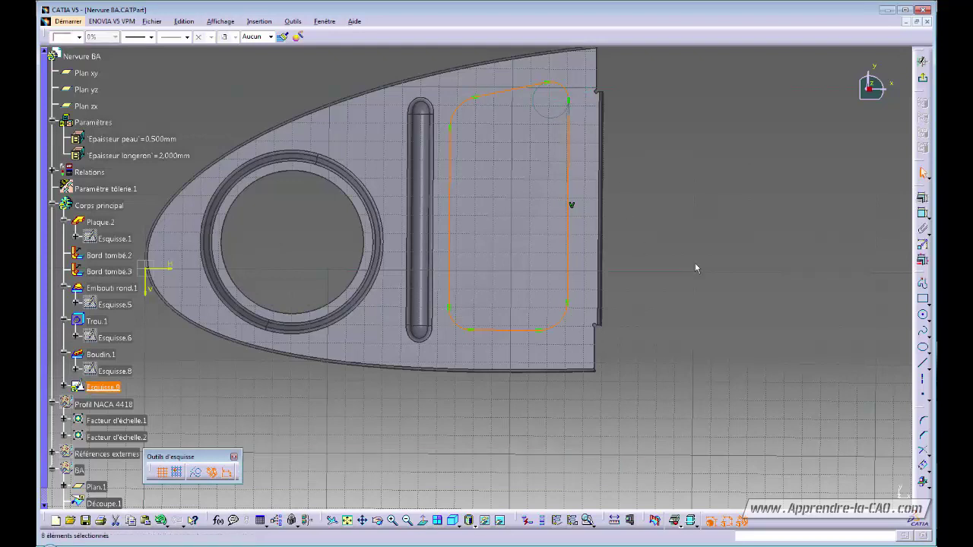
pyautogui.click(818, 355)
# Dimension the contour's four corner arcs and set all their radii to 15 mm.
pyautogui.click(922, 450)
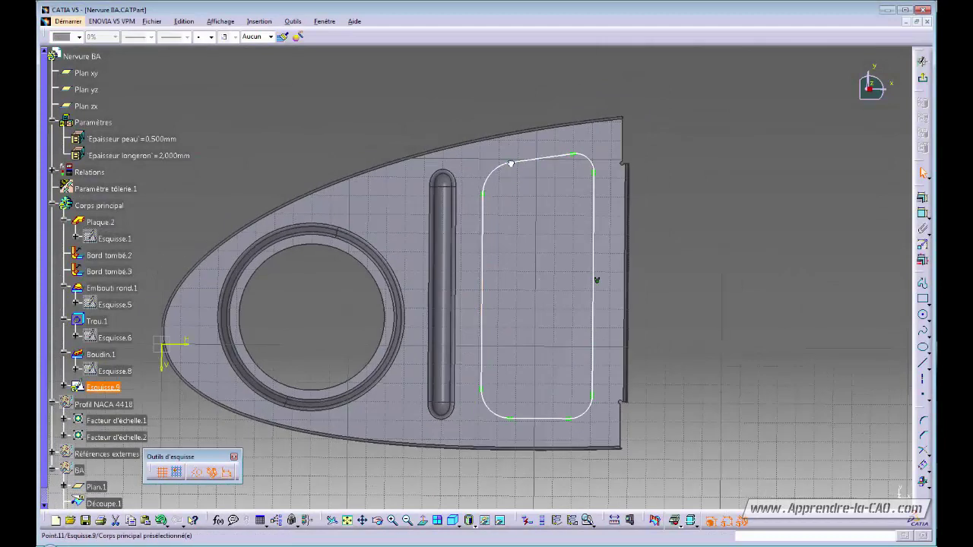
pyautogui.click(722, 188)
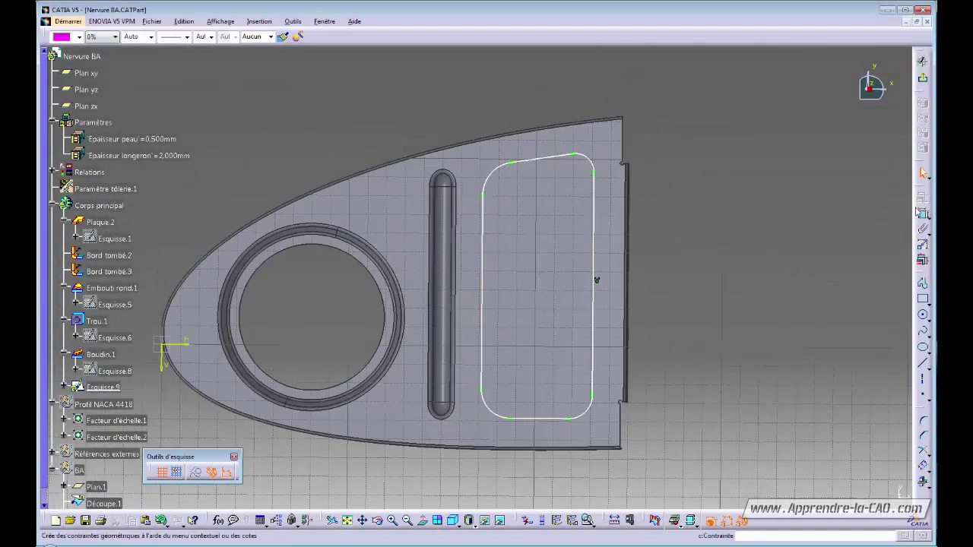
pyautogui.click(922, 216)
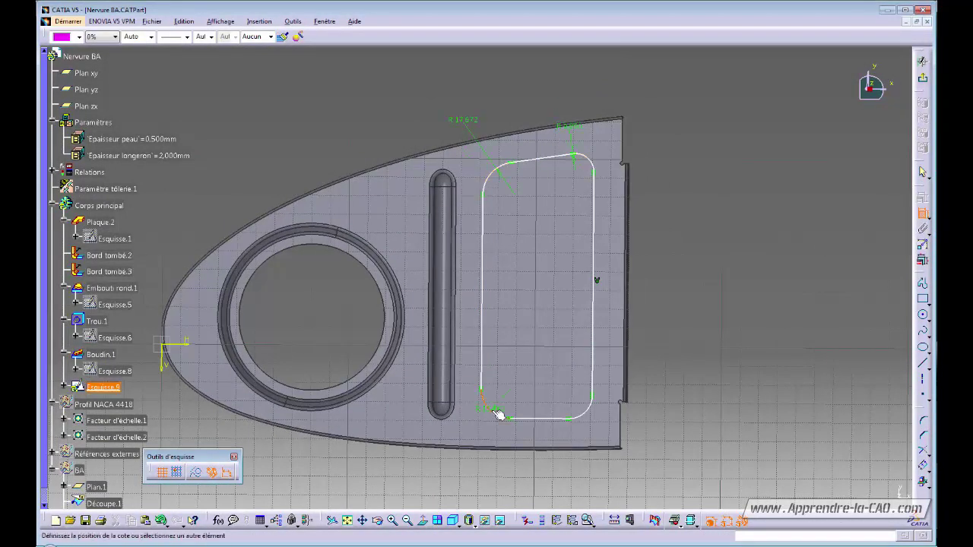
pyautogui.keyDown('ctrl'); pyautogui.click(473, 121); pyautogui.keyUp('ctrl')
pyautogui.click(307, 521)
pyautogui.moveTo(749, 447); pyautogui.dragTo(800, 447)
pyautogui.write('15,462mm')
pyautogui.press('Return')
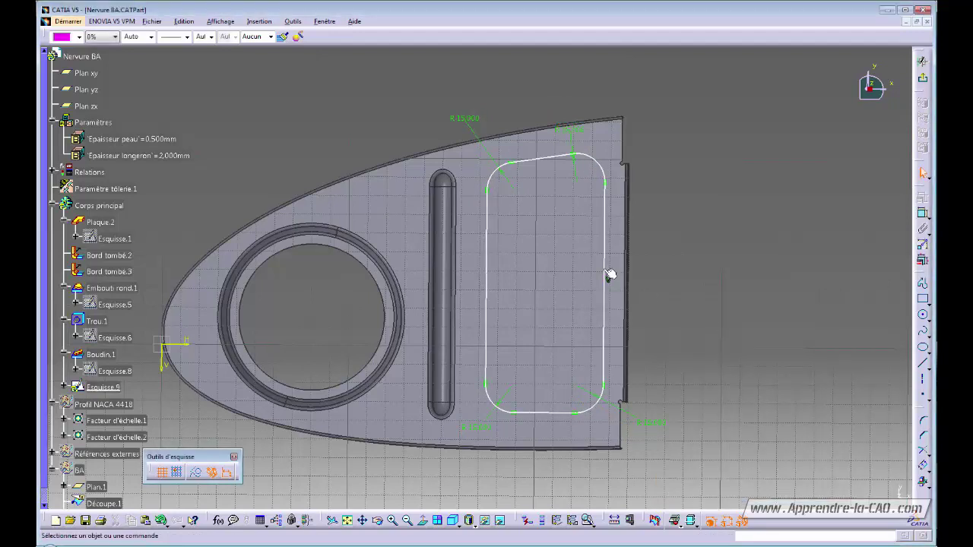
# Constrain the contour's lower line as horizontal and pull its upper front corner down to steepen the upper line's slope.
pyautogui.moveTo(597, 279)
pyautogui.mouseDown(button='middle')
pyautogui.moveTo(562, 243)
pyautogui.moveTo(601, 278)
pyautogui.mouseUp(button='middle')
pyautogui.click(508, 384)
pyautogui.click(922, 197)
pyautogui.click(846, 451)
pyautogui.click(838, 493)
pyautogui.moveTo(496, 422); pyautogui.dragTo(490, 430)
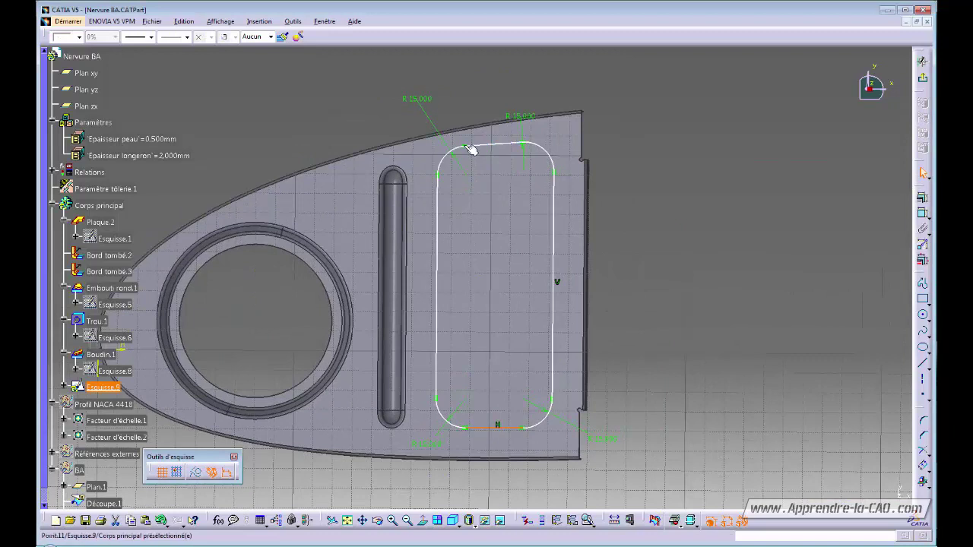
pyautogui.moveTo(471, 149); pyautogui.dragTo(532, 174)
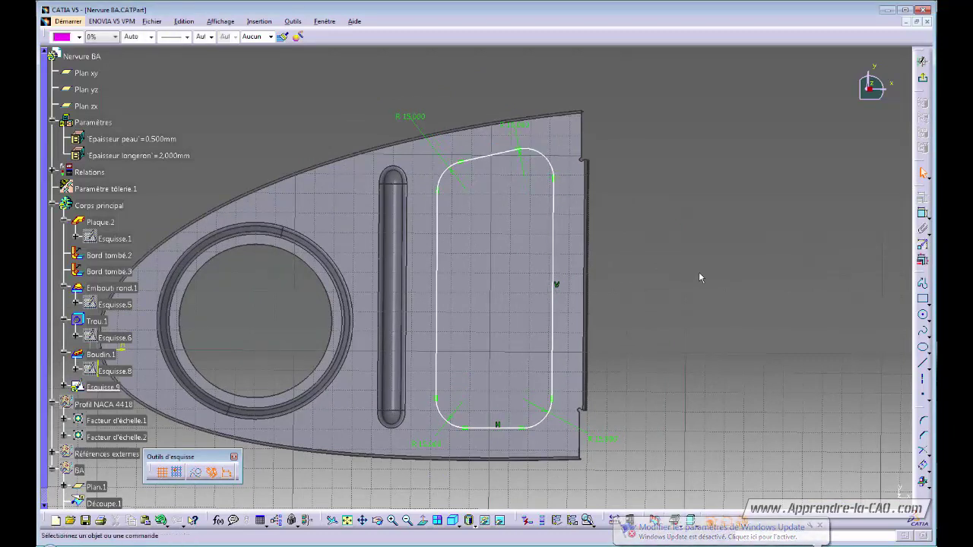
# Dimension the contour's front line from the vertical axis and set the distance to 175 mm.
pyautogui.click(922, 214)
pyautogui.moveTo(487, 266); pyautogui.dragTo(543, 248, button='middle')
pyautogui.click(278, 303)
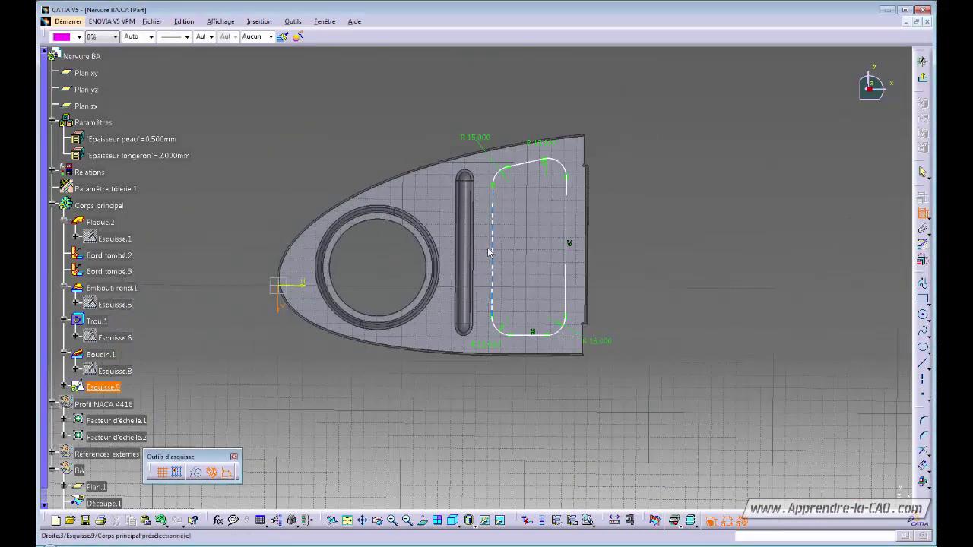
pyautogui.click(488, 252)
pyautogui.doubleClick(388, 380)
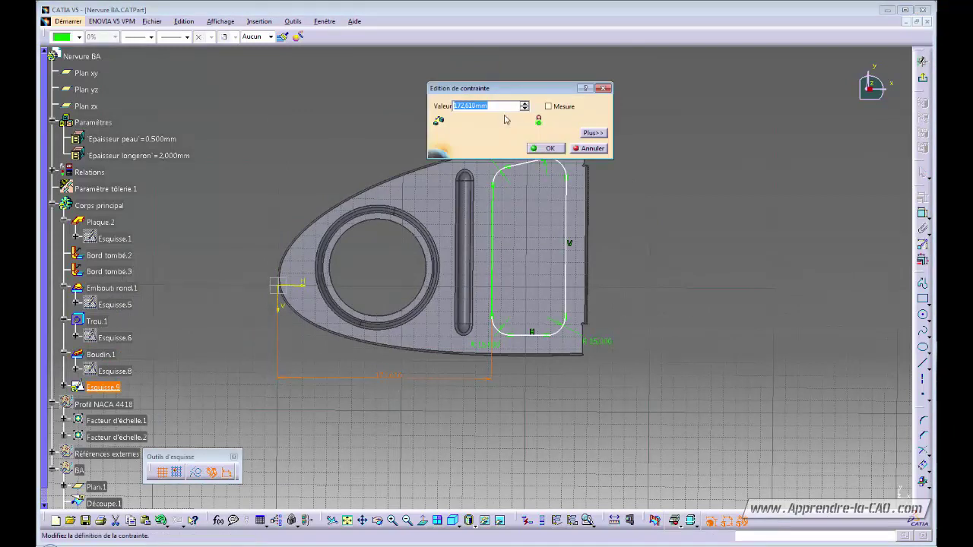
pyautogui.write('175')
pyautogui.press('Return')
# Dimension the distance between the contour's front and rear lines and set it to 50 mm.
pyautogui.click(921, 213)
pyautogui.click(495, 218)
pyautogui.click(569, 239)
pyautogui.doubleClick(528, 398)
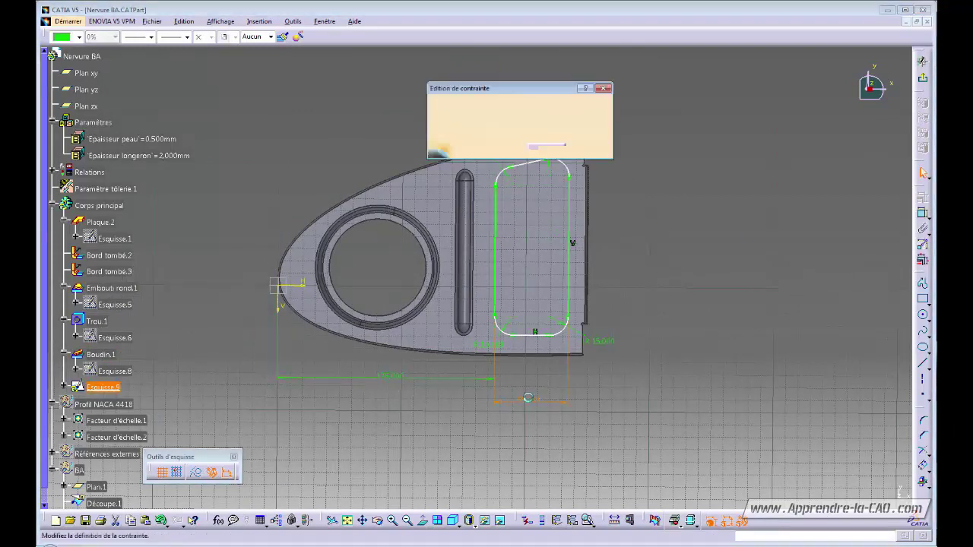
pyautogui.write('50')
pyautogui.press('Return')
pyautogui.click(697, 221)
# Dimension the angle between the contour's front line and its sloping upper line and set it to 80 degrees.
pyautogui.moveTo(697, 221); pyautogui.dragTo(662, 236, button='middle')
pyautogui.click(921, 214)
pyautogui.click(468, 217)
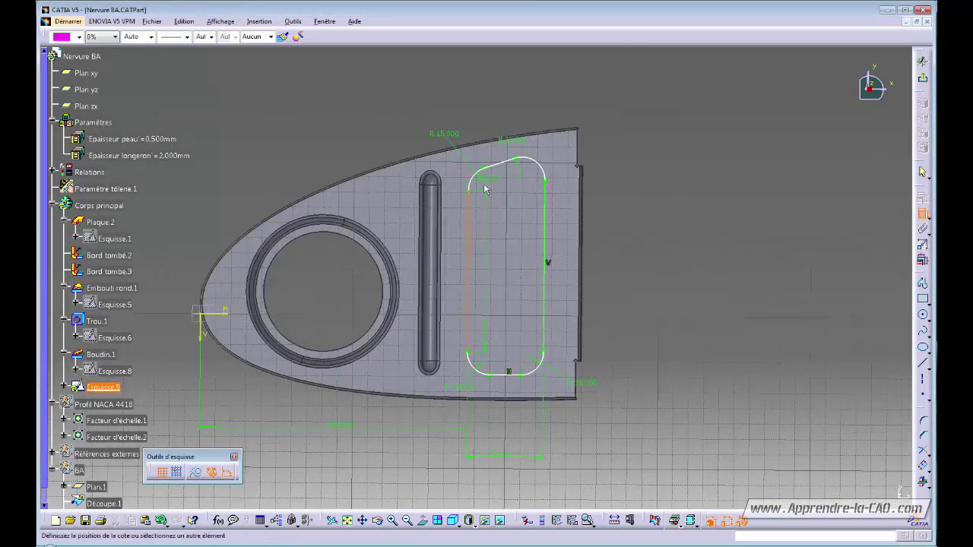
pyautogui.doubleClick(459, 185)
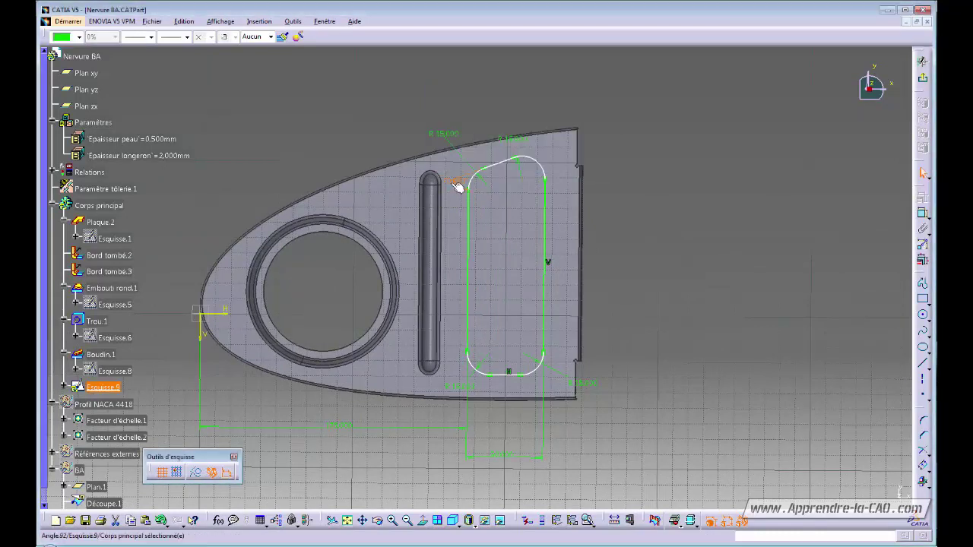
pyautogui.write('80')
pyautogui.press('Return')
pyautogui.click(676, 221)
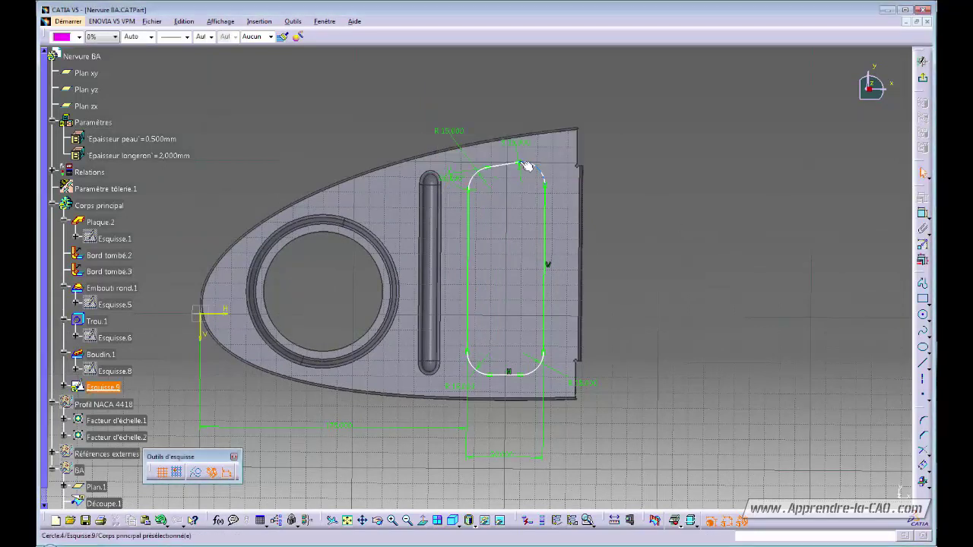
# Dimension the contour's lower line from the horizontal axis and adjust that distance.
pyautogui.click(921, 213)
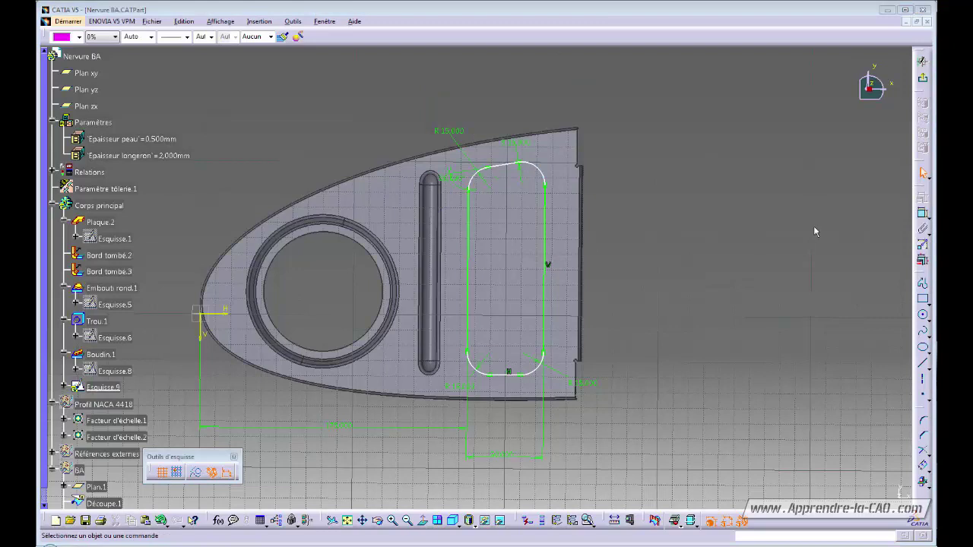
pyautogui.click(220, 312)
pyautogui.click(510, 373)
pyautogui.click(314, 339)
pyautogui.doubleClick(315, 338)
pyautogui.write('38,796mm')
pyautogui.press('Return')
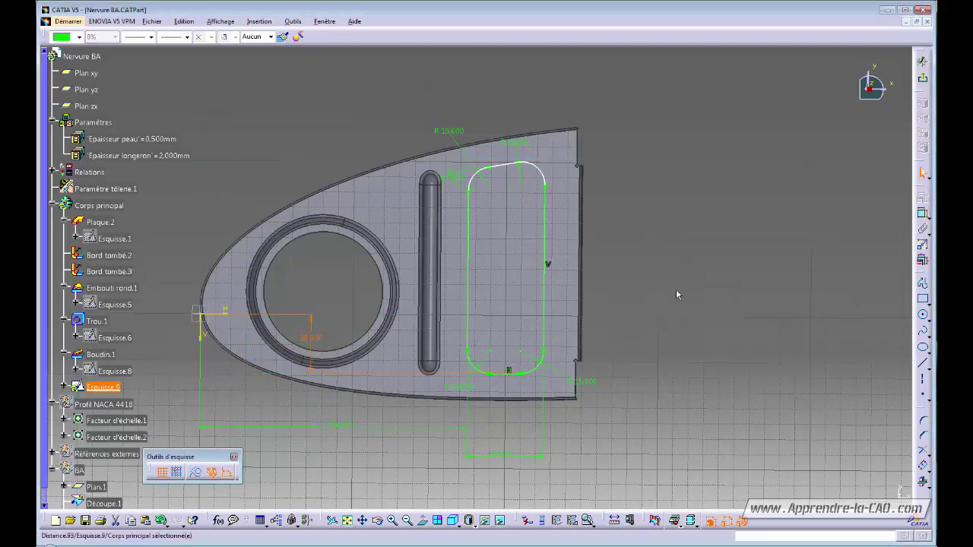
pyautogui.click(677, 295)
# Dimension the upper front corner arc's centre from the horizontal axis and set the distance to 80 mm.
pyautogui.click(922, 214)
pyautogui.click(221, 312)
pyautogui.moveTo(424, 228)
pyautogui.mouseDown(button='middle')
pyautogui.moveTo(382, 277)
pyautogui.moveTo(378, 261)
pyautogui.mouseUp(button='middle')
pyautogui.click(437, 245)
pyautogui.click(248, 341)
pyautogui.doubleClick(249, 342)
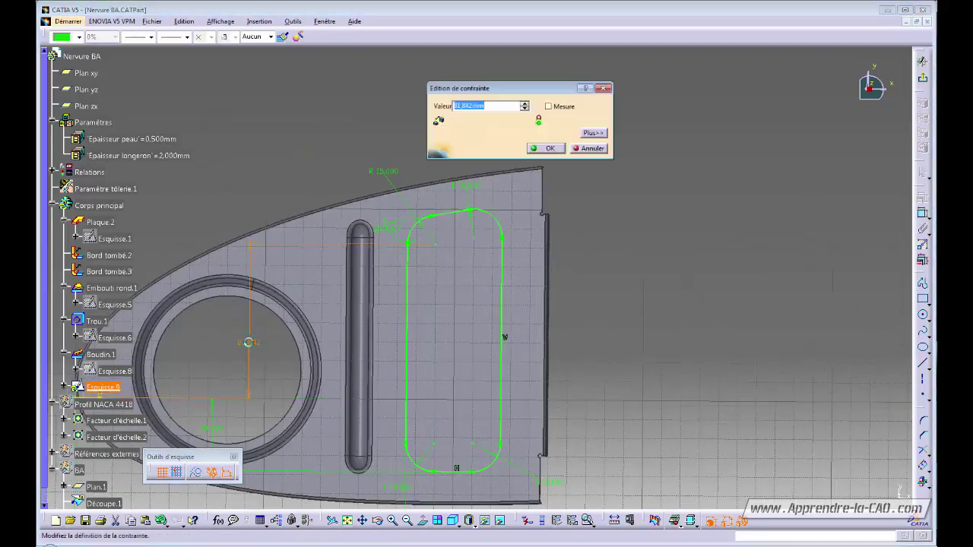
pyautogui.write('80')
pyautogui.press('Return')
# Leave the contour sketch and start a bead that uses it as the profile.
pyautogui.moveTo(415, 345); pyautogui.dragTo(480, 387, button='middle')
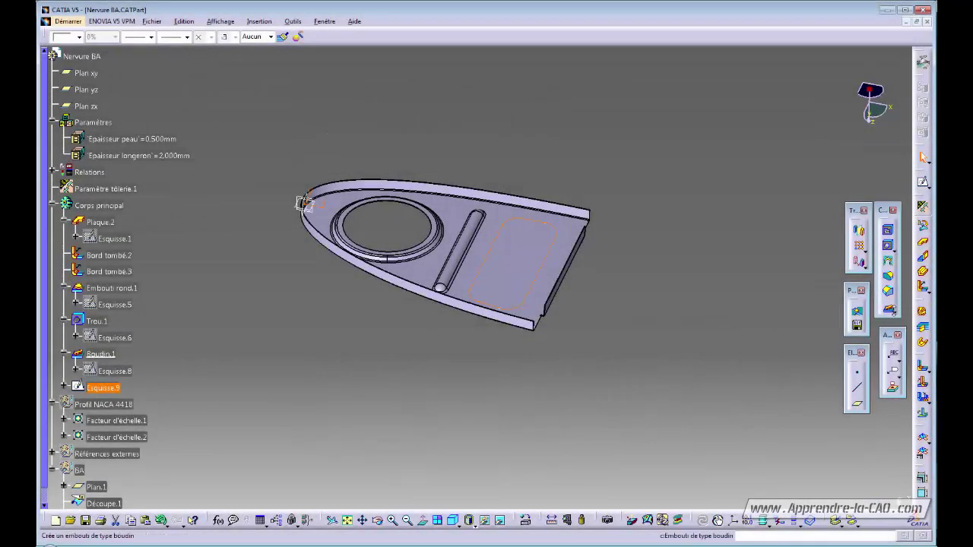
pyautogui.click(924, 330)
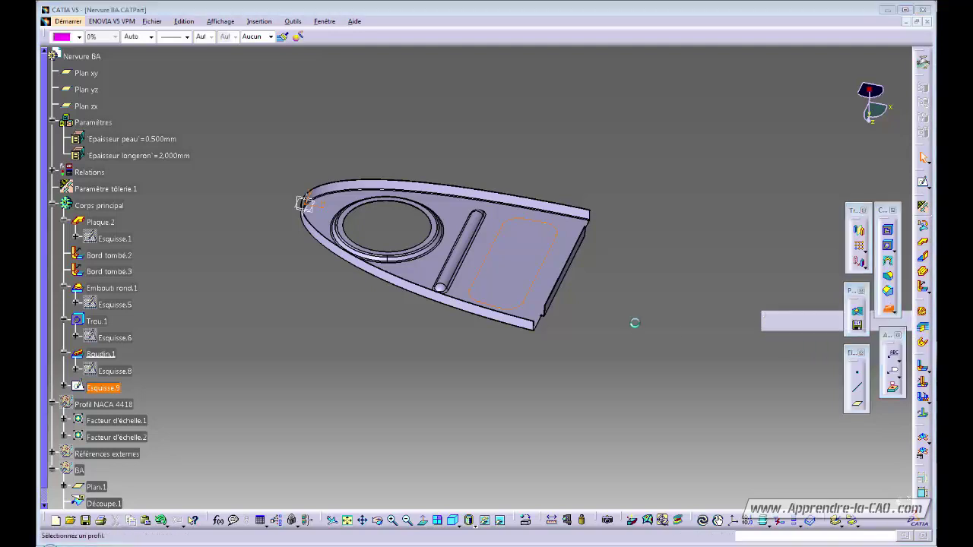
# Use Esquisse.9 as the surface stamp's profile and link its height by formula to the height of Embouti rond.1.
pyautogui.moveTo(469, 384); pyautogui.dragTo(455, 285, button='middle')
pyautogui.click(523, 312)
pyautogui.moveTo(534, 391); pyautogui.dragTo(455, 391, button='middle')
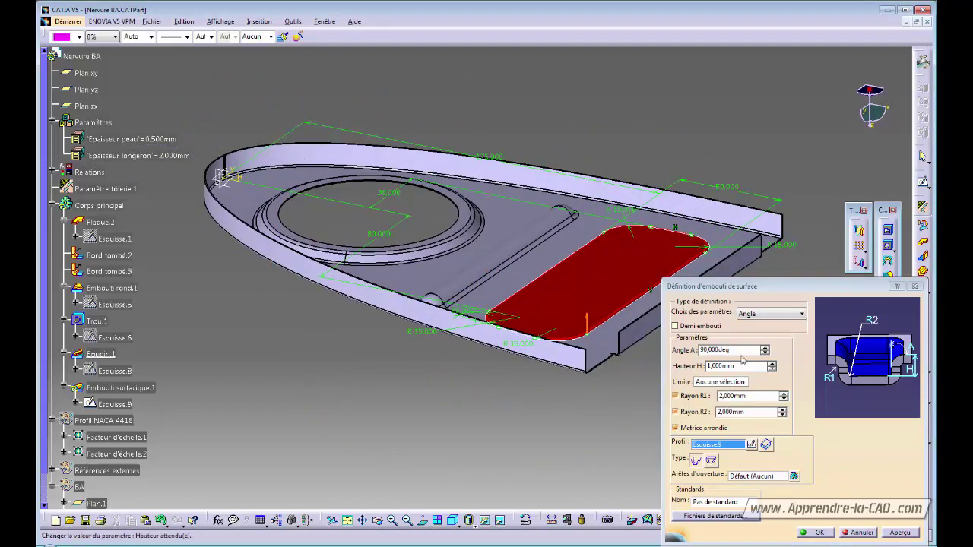
pyautogui.rightClick(738, 366)
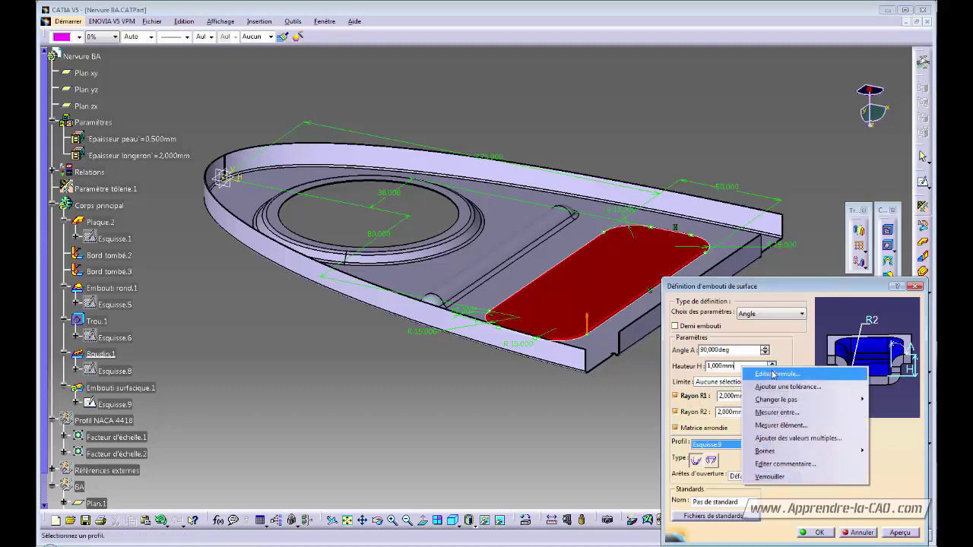
pyautogui.click(774, 374)
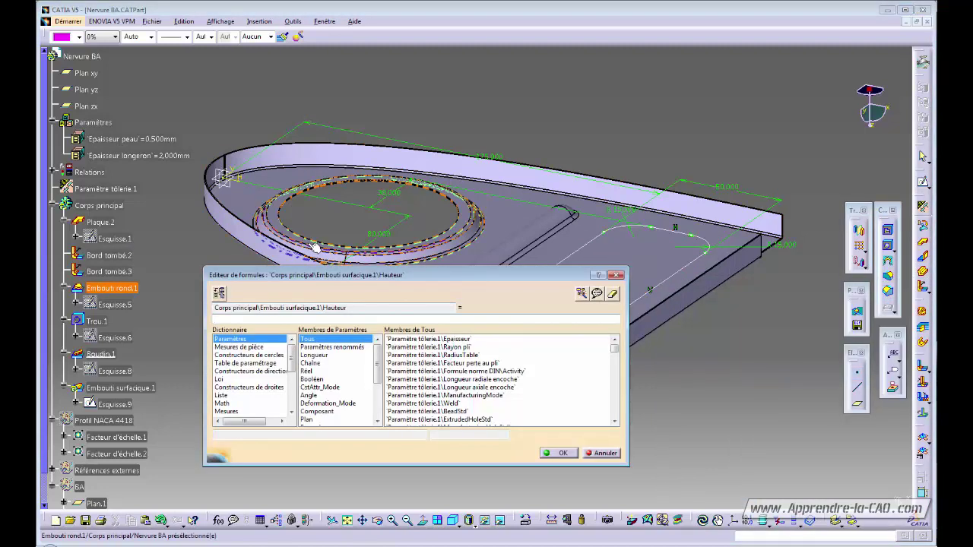
pyautogui.click(122, 291)
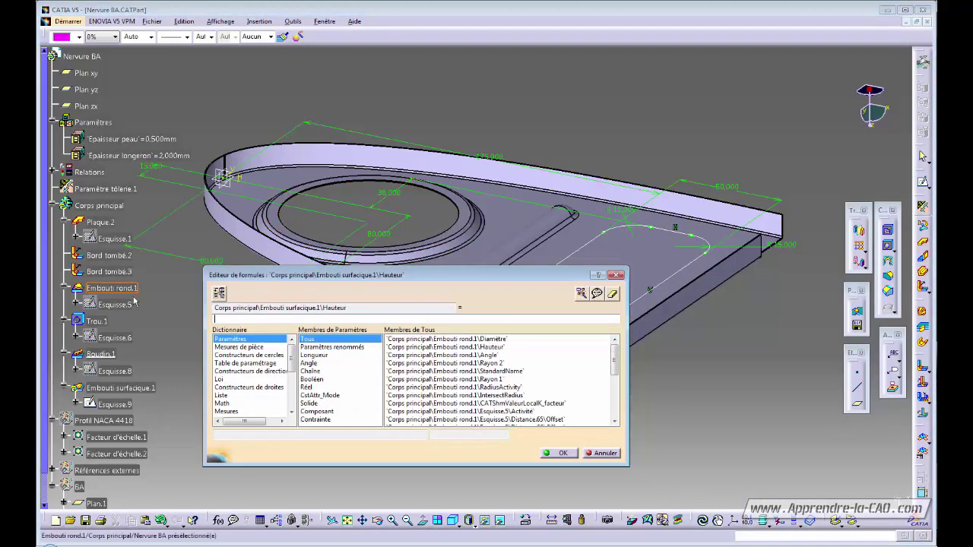
pyautogui.click(313, 355)
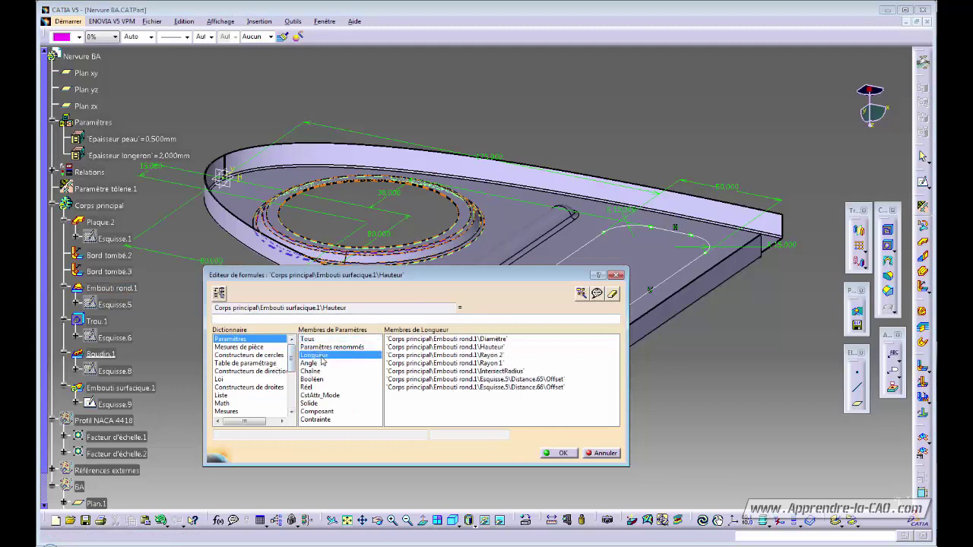
pyautogui.click(489, 347)
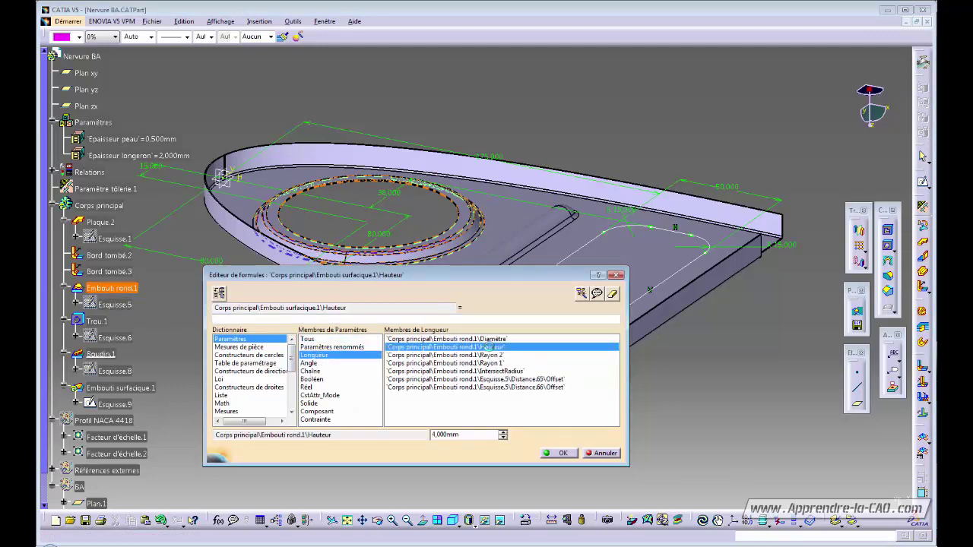
pyautogui.doubleClick(489, 347)
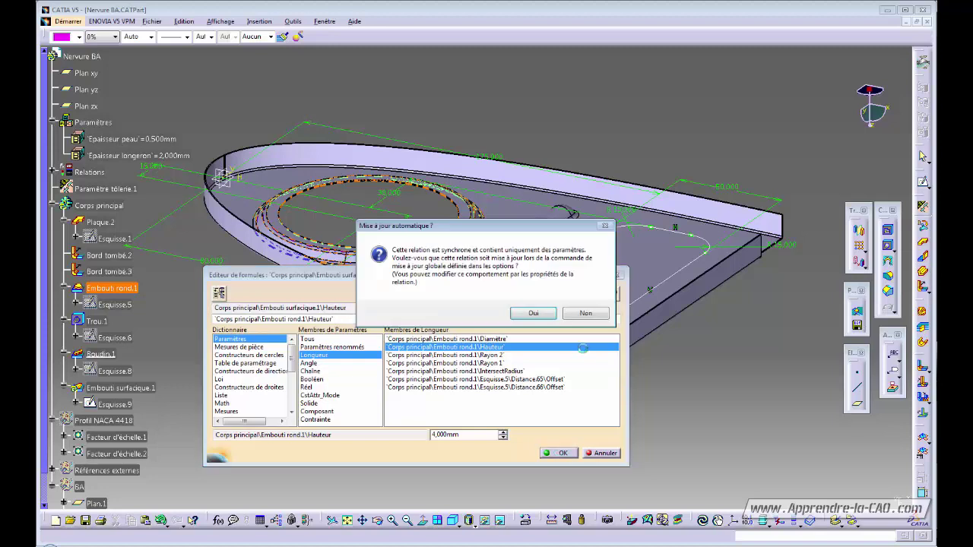
pyautogui.click(540, 313)
# Set the surface stamp's angle to 45 degrees and validate the stamp.
pyautogui.moveTo(456, 357)
pyautogui.mouseDown(button='middle')
pyautogui.moveTo(436, 375)
pyautogui.moveTo(458, 349)
pyautogui.moveTo(447, 381)
pyautogui.moveTo(454, 359)
pyautogui.mouseUp(button='middle')
pyautogui.moveTo(384, 339); pyautogui.dragTo(404, 344, button='middle')
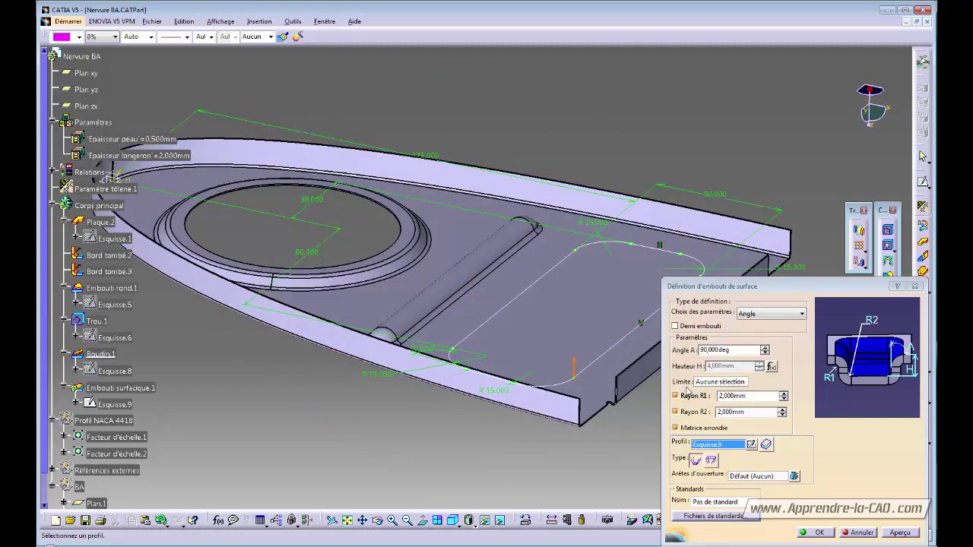
pyautogui.click(743, 349)
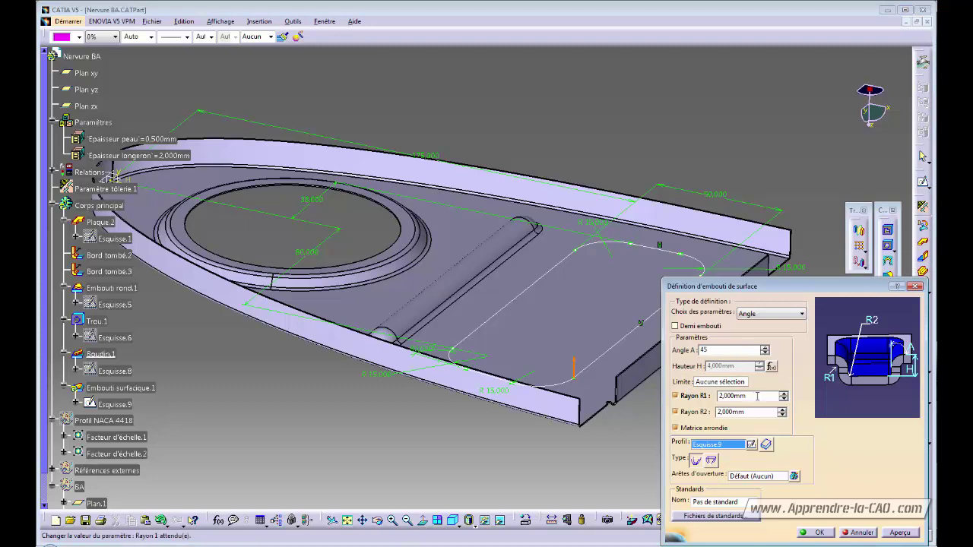
pyautogui.moveTo(451, 370); pyautogui.dragTo(533, 403, button='middle')
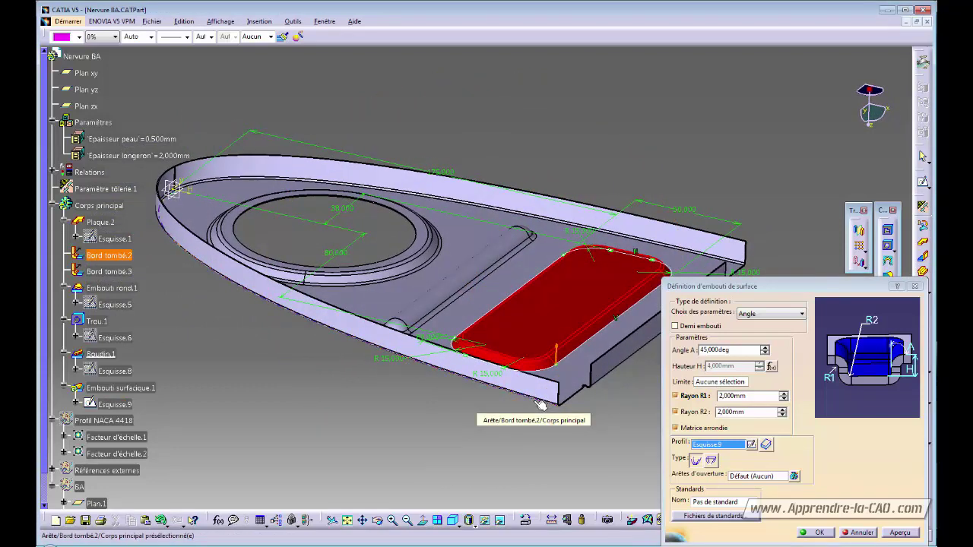
pyautogui.moveTo(465, 391); pyautogui.dragTo(494, 399, button='middle')
pyautogui.click(819, 532)
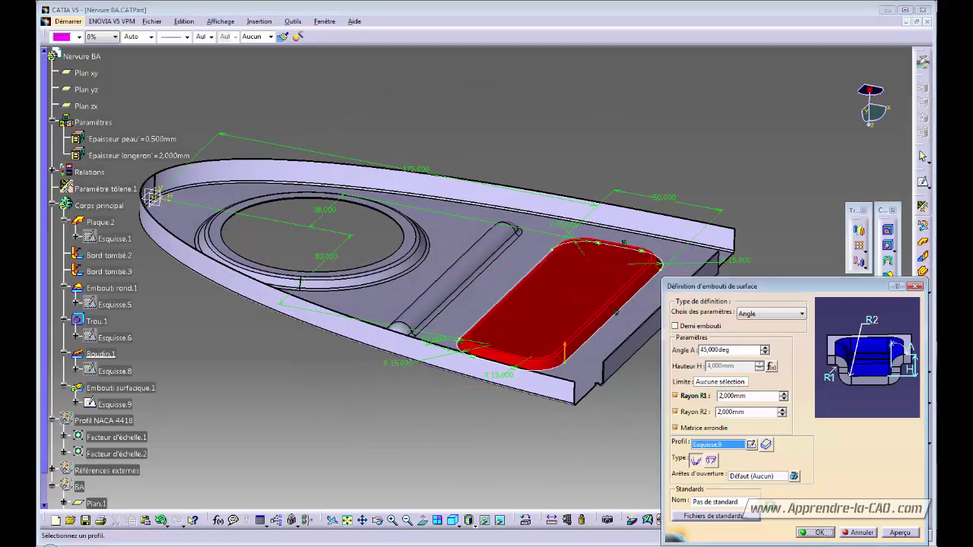
# Reopen the surface stamp's definition and link its angle by formula to the angle of Embouti rond.1.
pyautogui.moveTo(498, 380); pyautogui.dragTo(549, 306, button='middle')
pyautogui.doubleClick(550, 306)
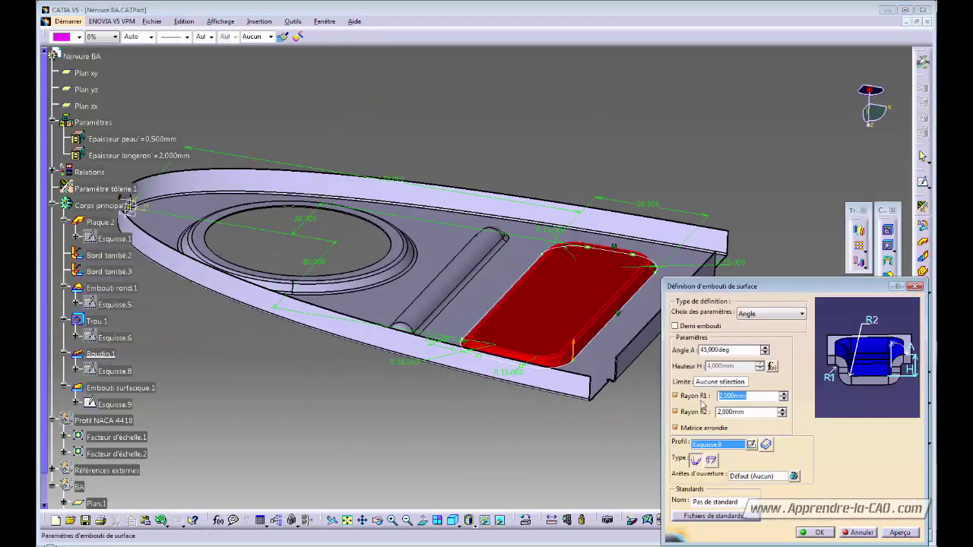
pyautogui.rightClick(740, 349)
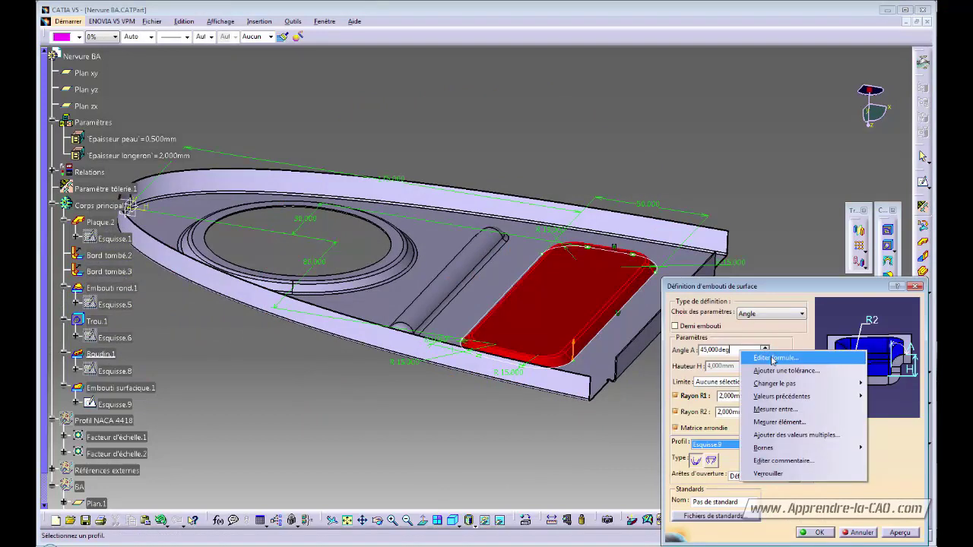
pyautogui.click(766, 356)
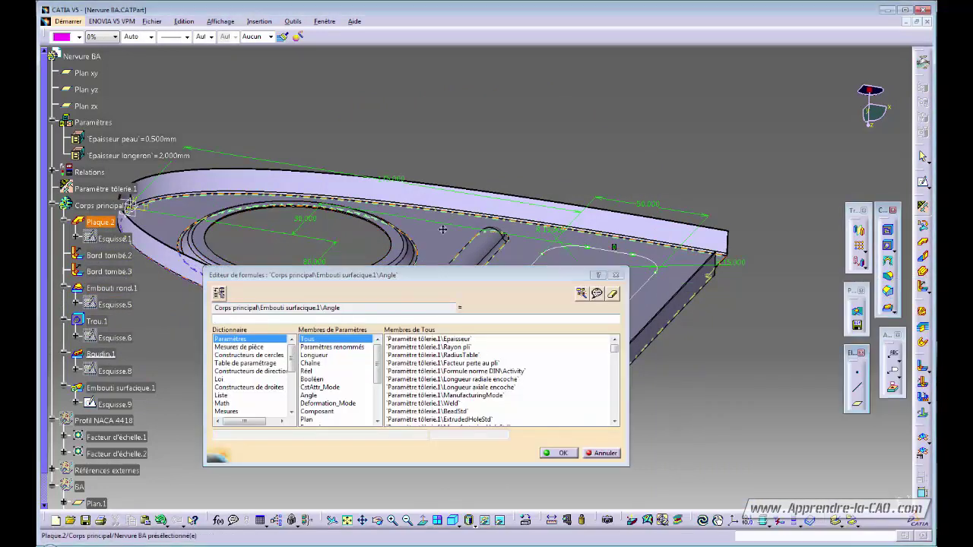
pyautogui.moveTo(422, 263); pyautogui.dragTo(401, 114, button='middle')
pyautogui.click(401, 114)
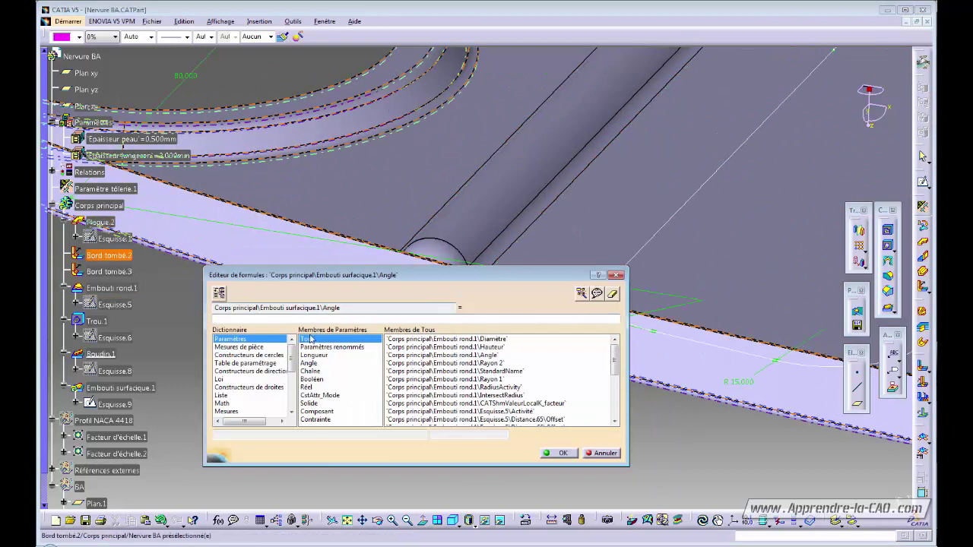
pyautogui.click(319, 363)
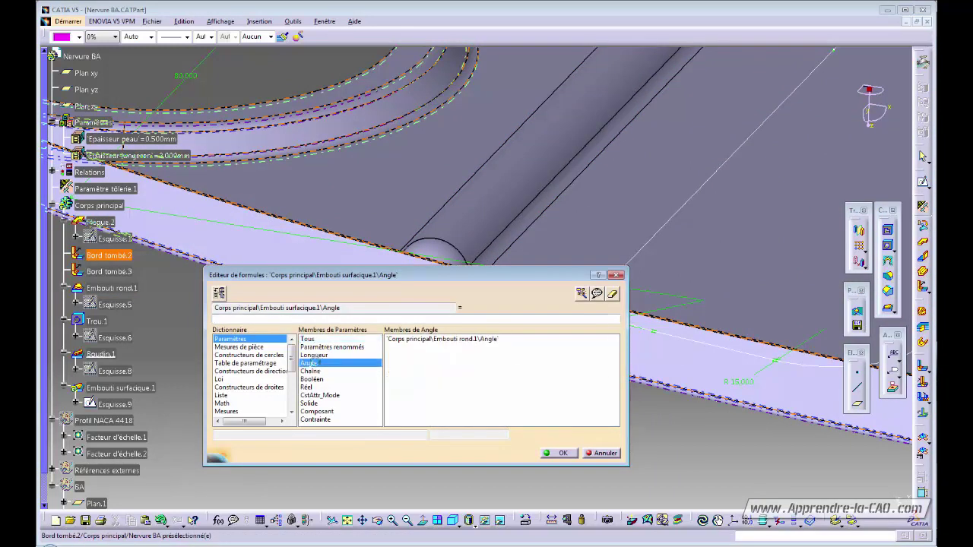
pyautogui.doubleClick(427, 339)
pyautogui.click(561, 451)
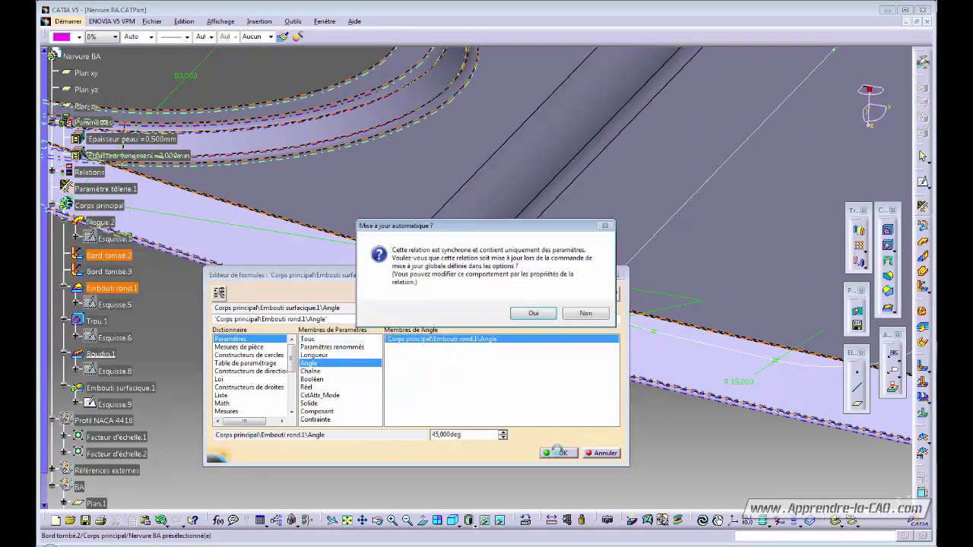
pyautogui.click(533, 314)
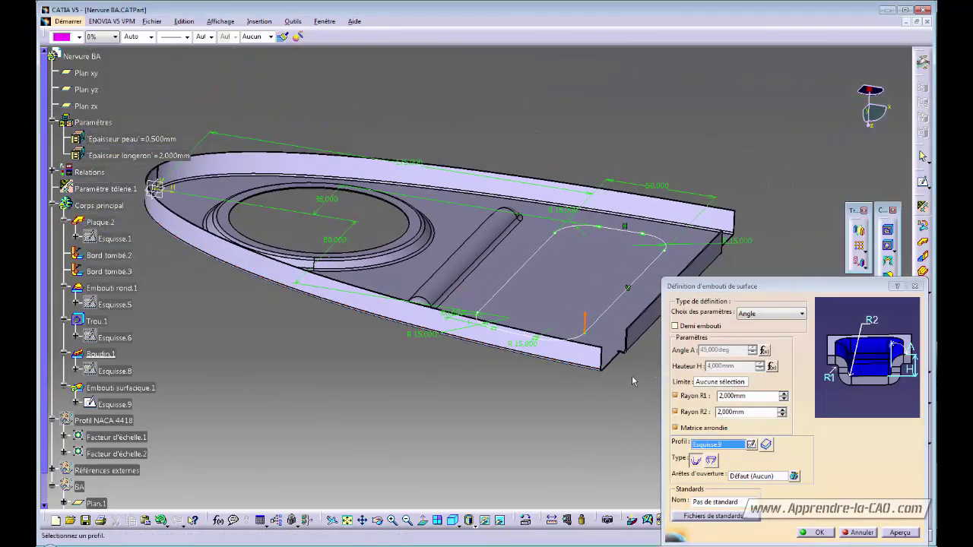
# Preview the surface stamp with its linked height and angle, and validate it.
pyautogui.moveTo(578, 312); pyautogui.dragTo(595, 334, button='middle')
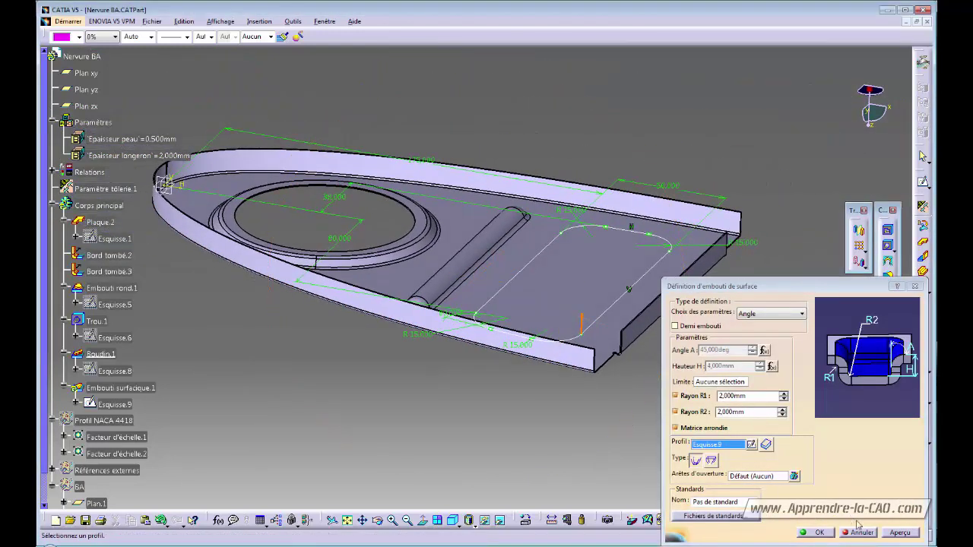
pyautogui.click(899, 532)
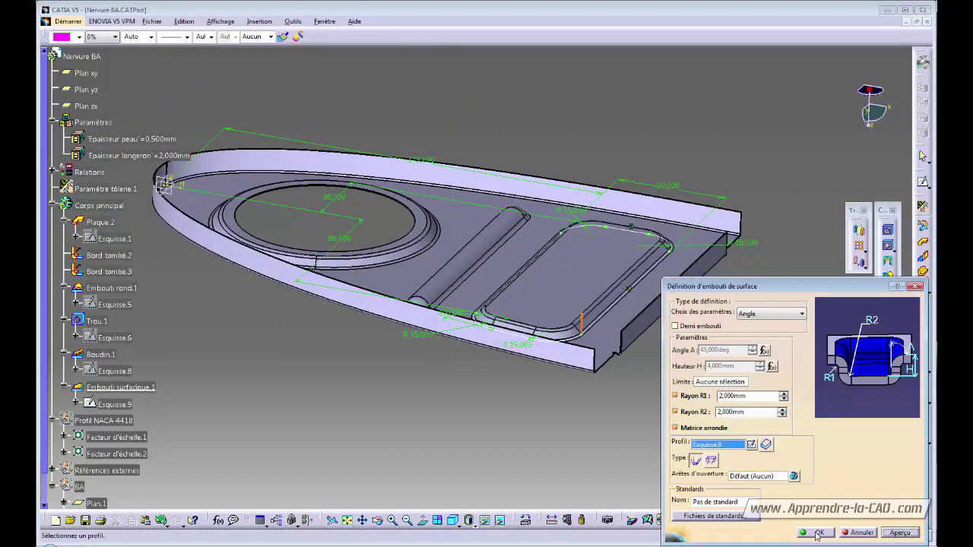
pyautogui.click(818, 534)
# Start a new sketch on the flat inner face of the surface stamp.
pyautogui.moveTo(593, 386); pyautogui.dragTo(547, 380, button='middle')
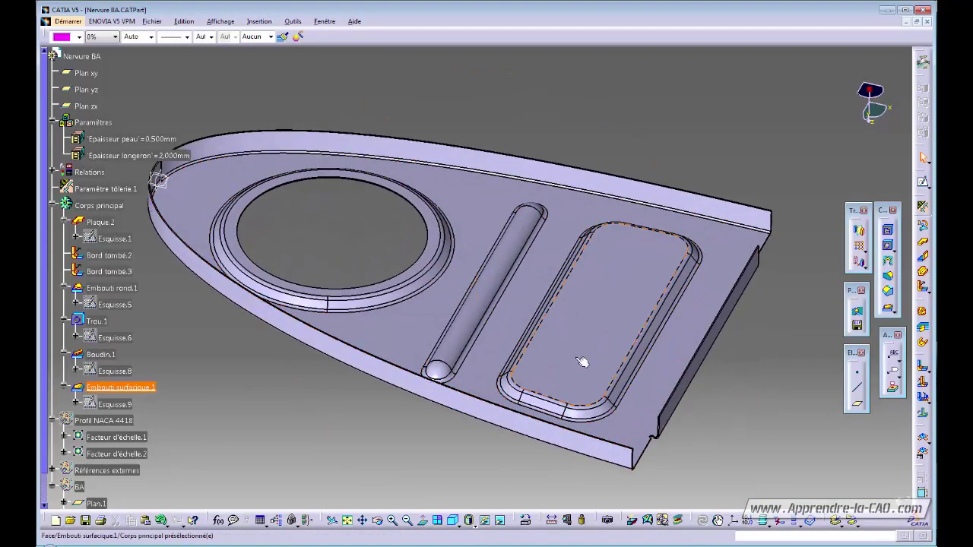
pyautogui.click(586, 352)
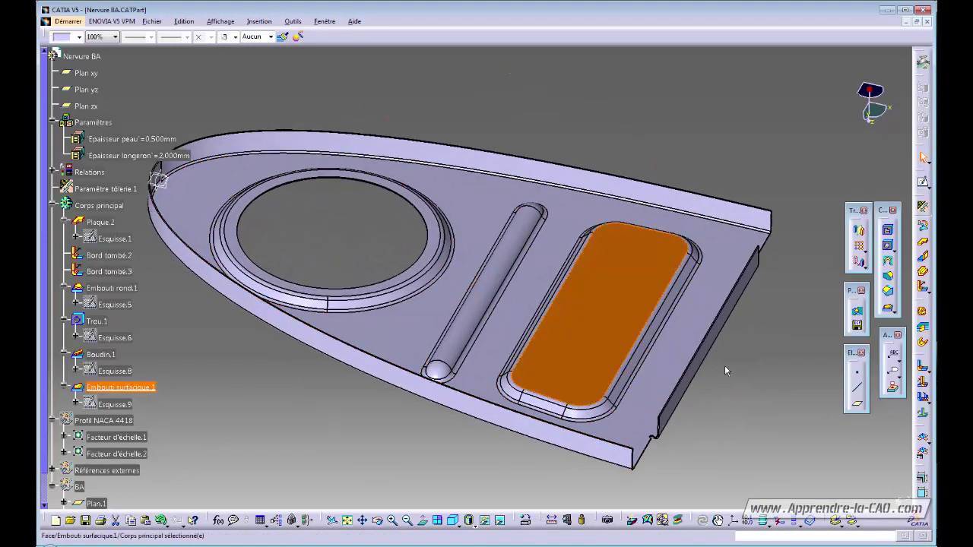
pyautogui.click(887, 247)
pyautogui.click(921, 181)
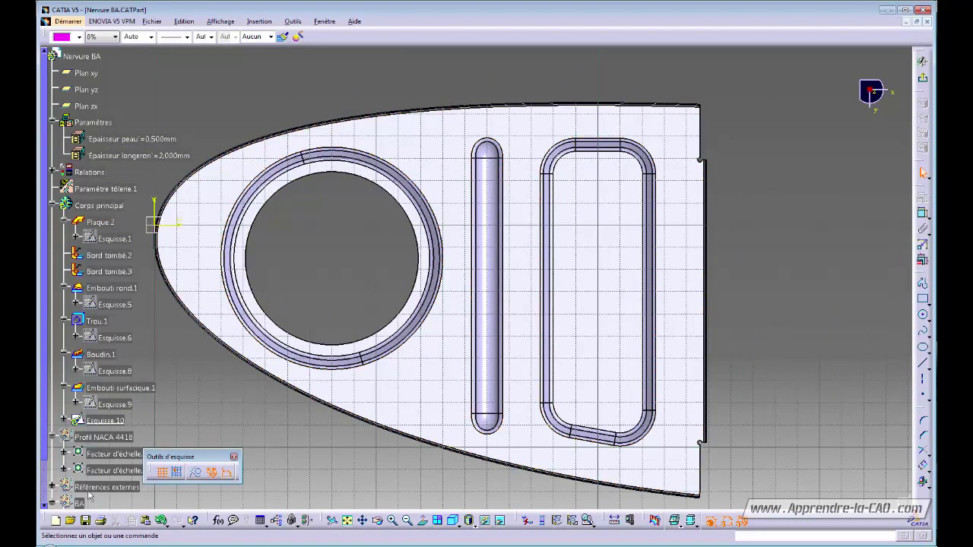
# Show the hidden Esquisse.9 and display the 3D background elements at low light intensity.
pyautogui.rightClick(127, 409)
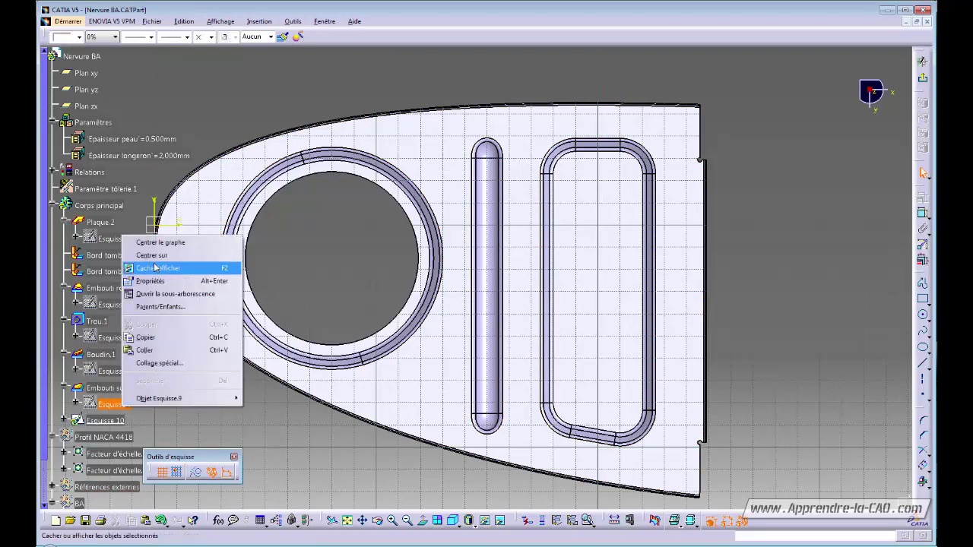
pyautogui.click(156, 269)
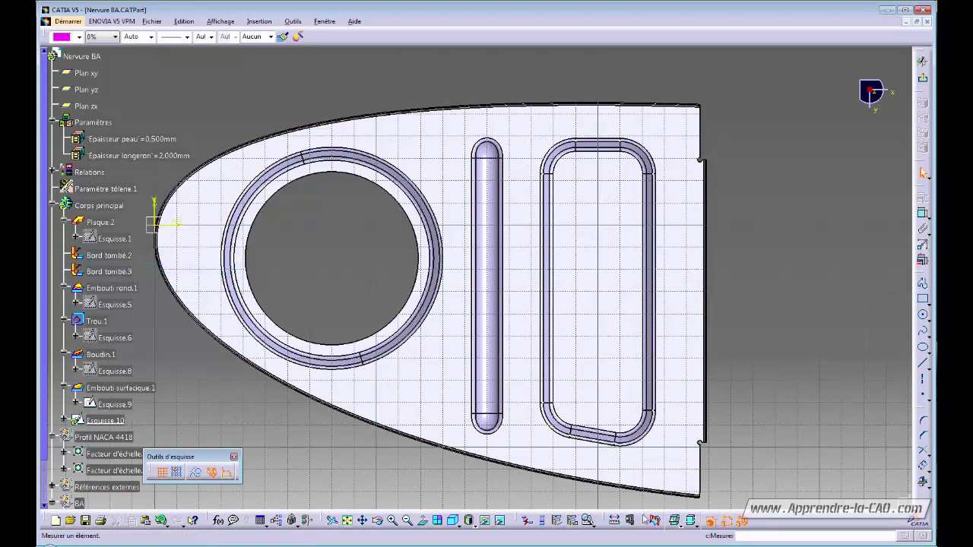
pyautogui.click(681, 522)
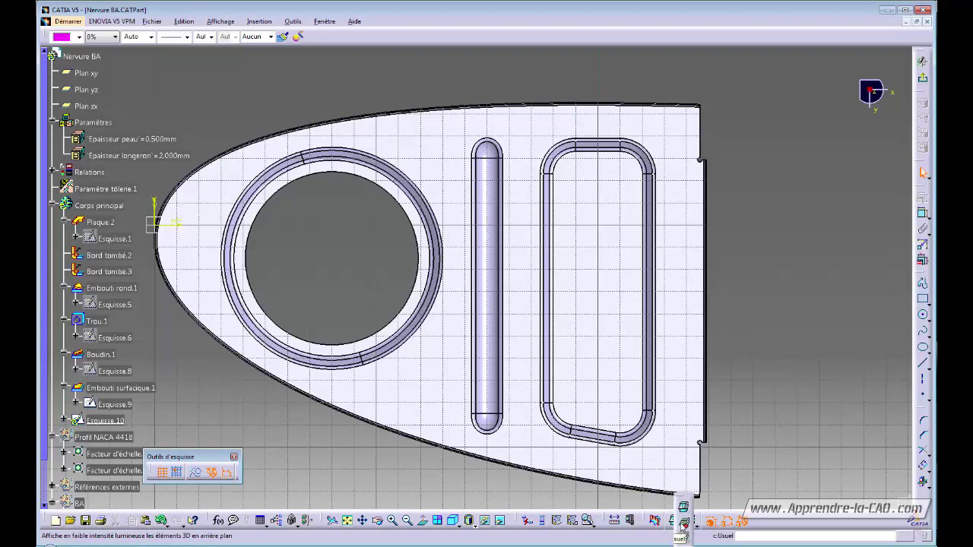
pyautogui.click(683, 524)
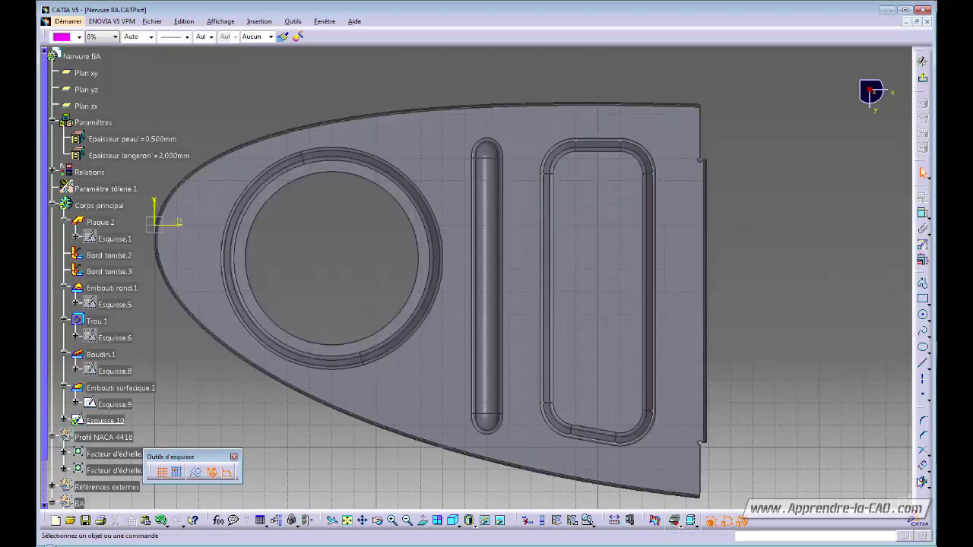
# Project the Esquisse.9 outline into the current sketch and convert the projection to construction geometry.
pyautogui.click(924, 481)
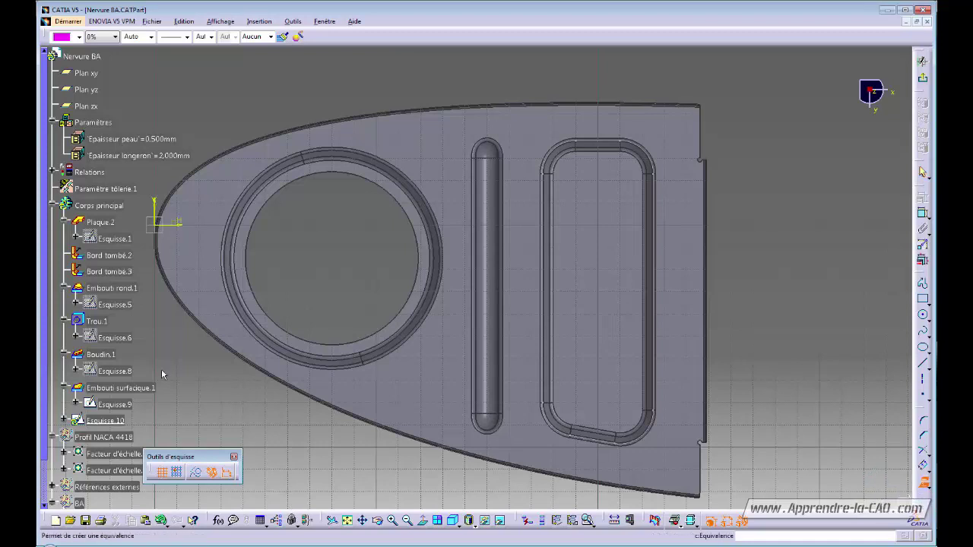
pyautogui.click(107, 421)
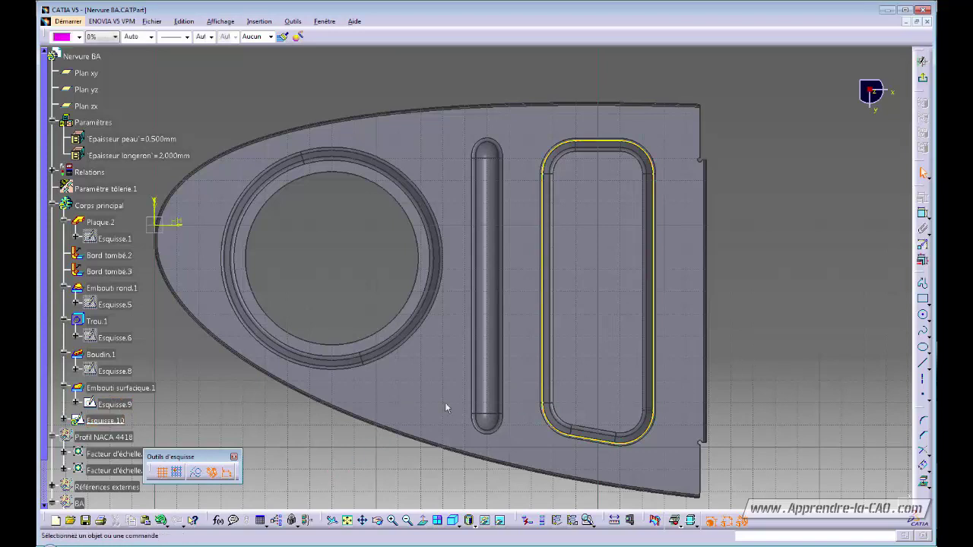
pyautogui.click(540, 347)
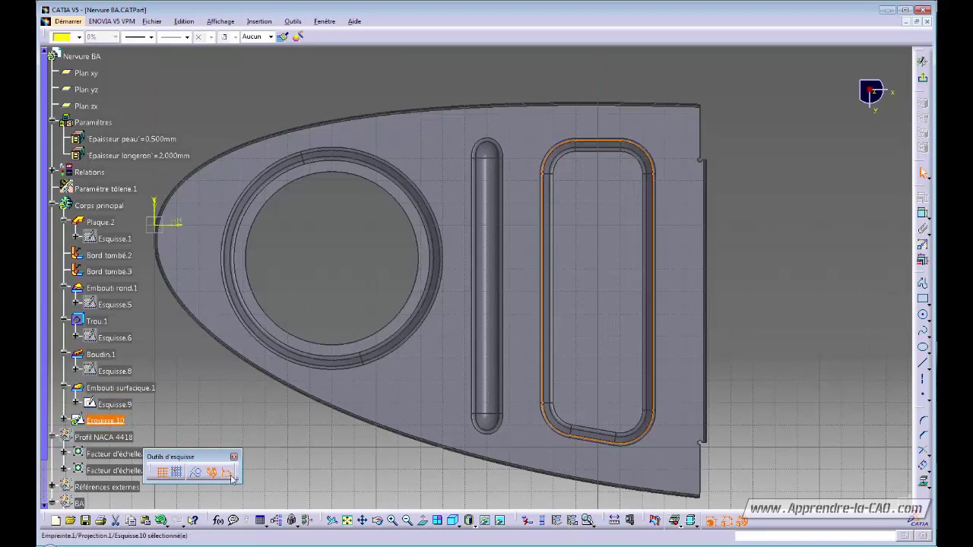
pyautogui.click(197, 474)
pyautogui.click(330, 462)
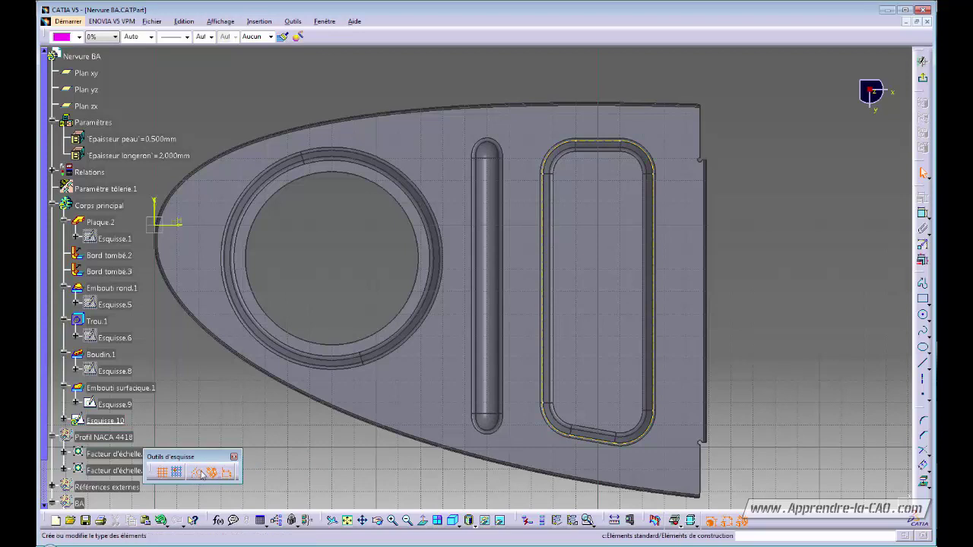
# Offset the projected outline inward and set the offset distance to 10 mm.
pyautogui.click(924, 467)
pyautogui.click(547, 268)
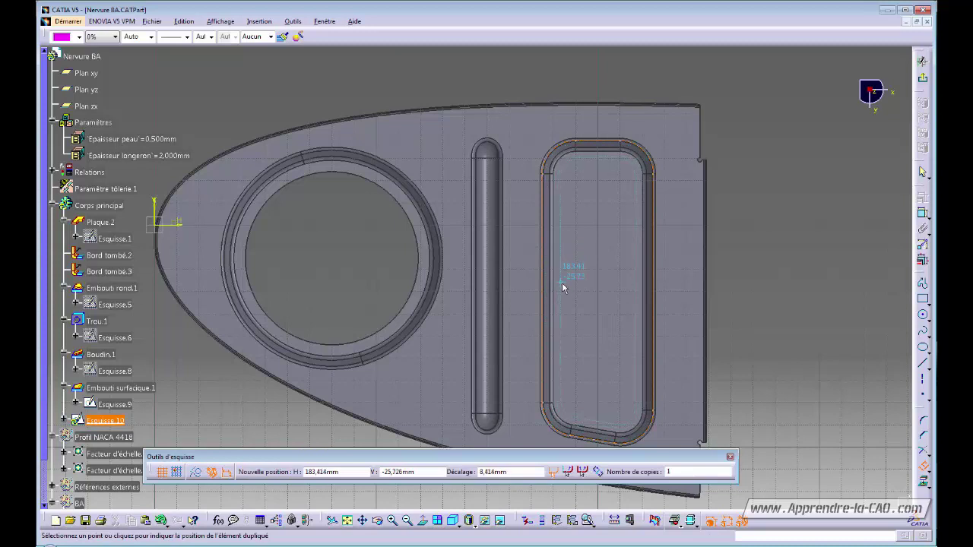
pyautogui.click(563, 287)
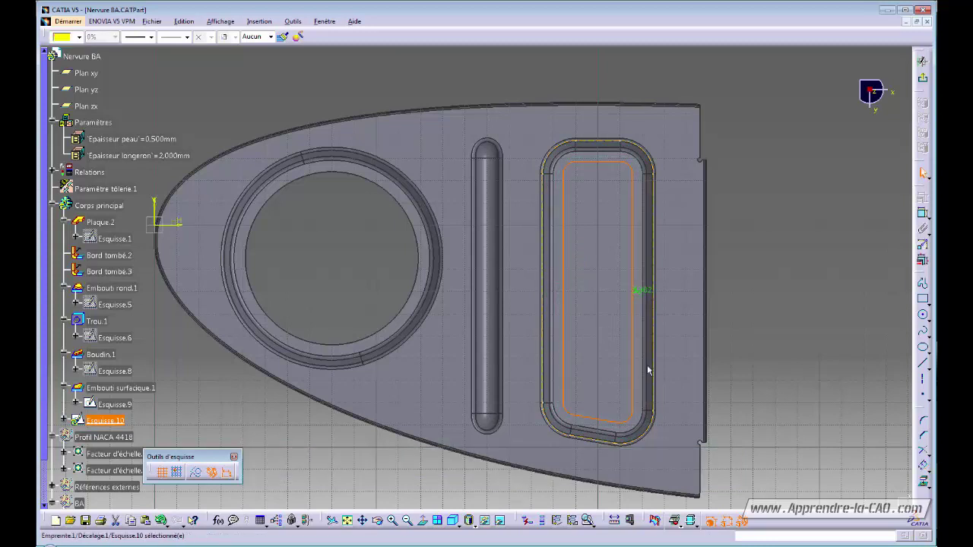
pyautogui.doubleClick(643, 291)
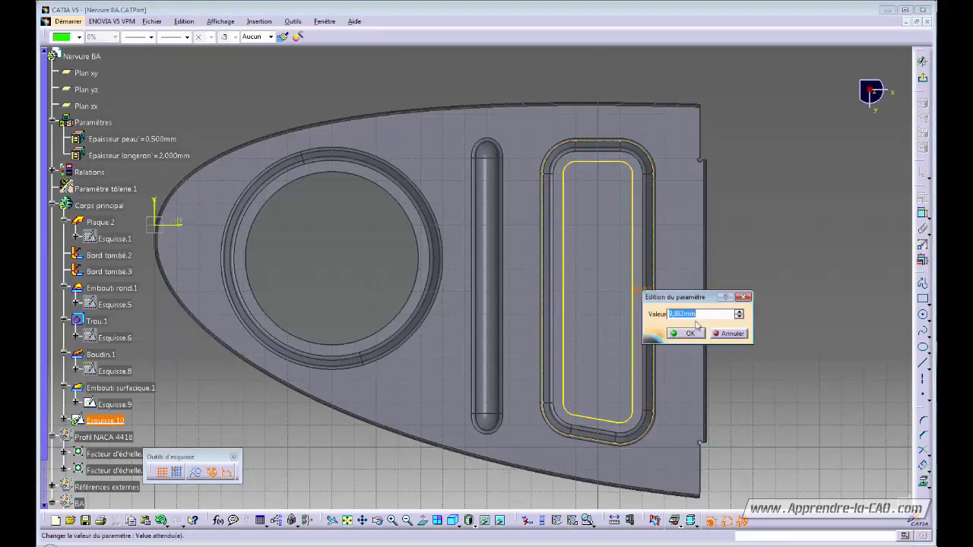
pyautogui.write('10')
pyautogui.press('Return')
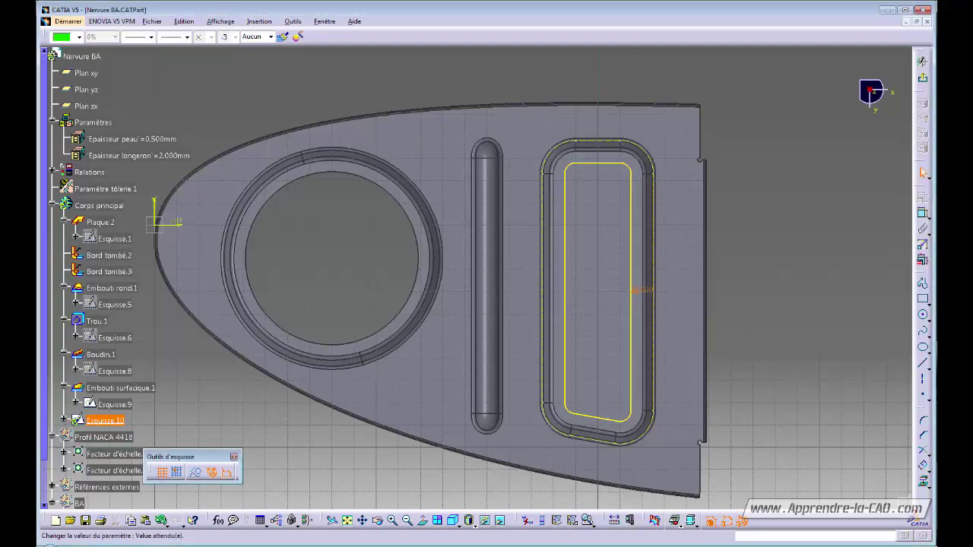
# Exit the sketch and cut the inset outline through the surface stamp's floor as a standard sheet cutout up to the next face.
pyautogui.click(923, 77)
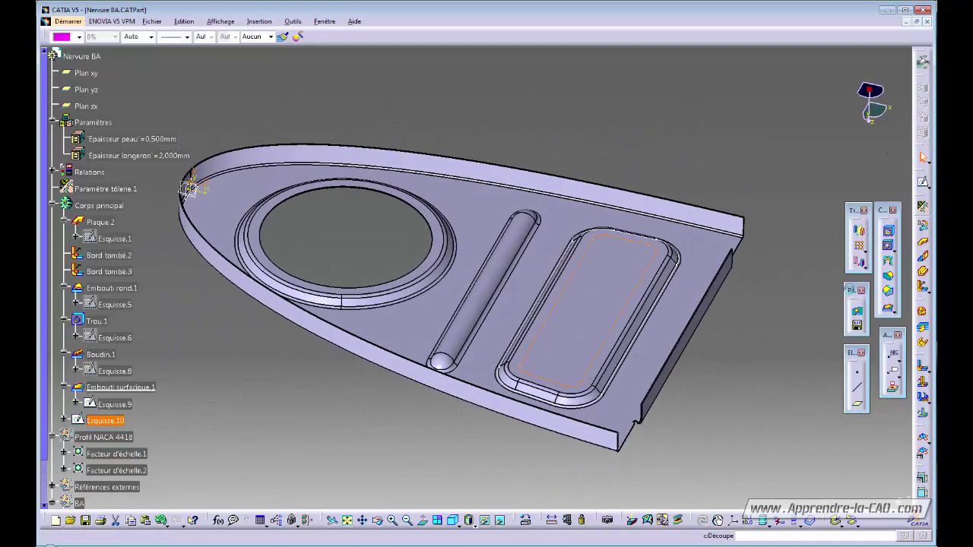
pyautogui.click(887, 230)
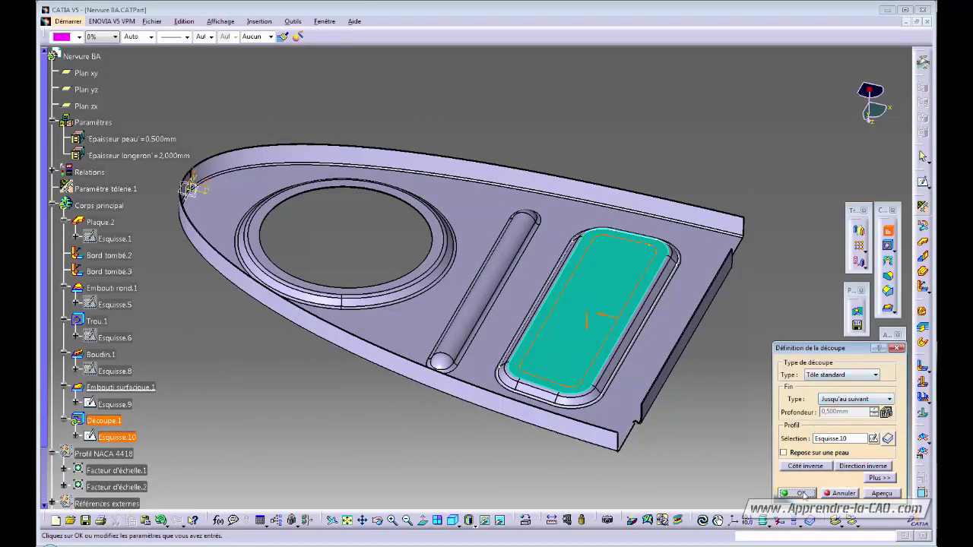
pyautogui.click(874, 492)
pyautogui.click(807, 496)
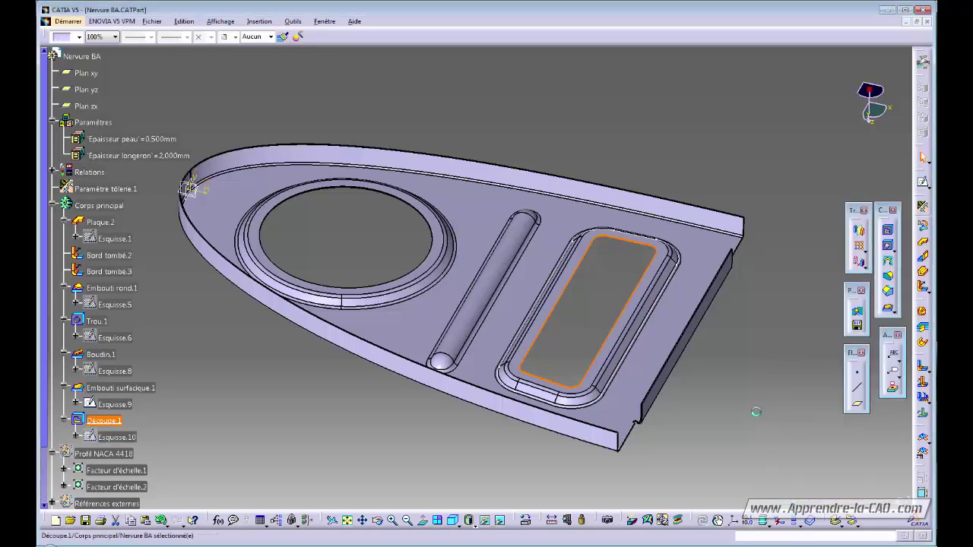
# Hide the surface stamp's profile sketch, Esquisse.9.
pyautogui.moveTo(551, 311); pyautogui.dragTo(530, 248, button='middle')
pyautogui.rightClick(123, 405)
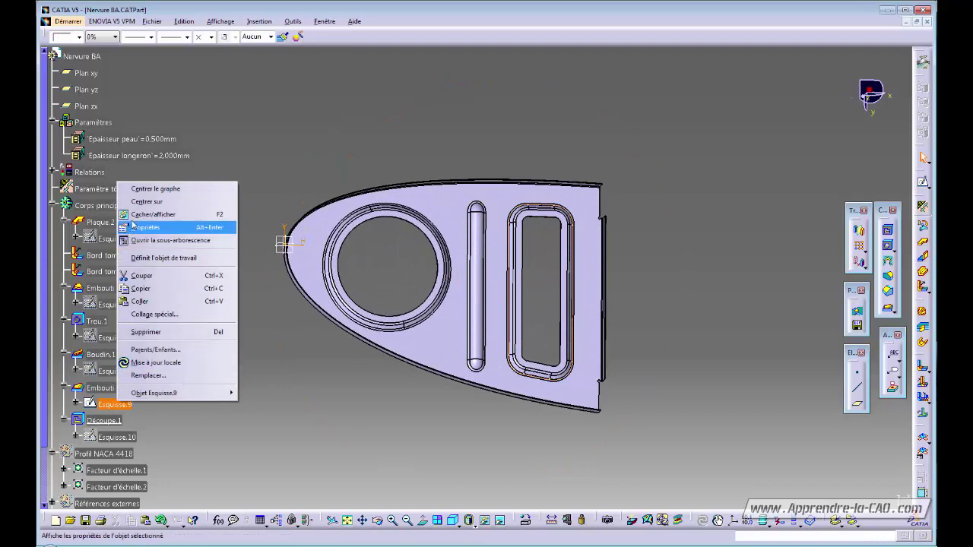
pyautogui.click(148, 211)
# Edit the round stamp and set its diameter D to 90 mm.
pyautogui.moveTo(458, 371); pyautogui.dragTo(591, 219, button='middle')
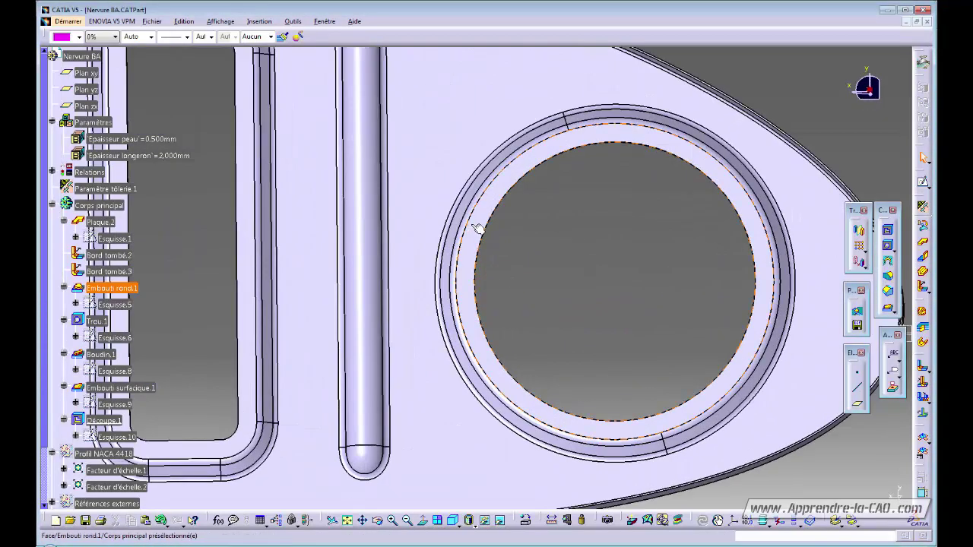
pyautogui.doubleClick(471, 207)
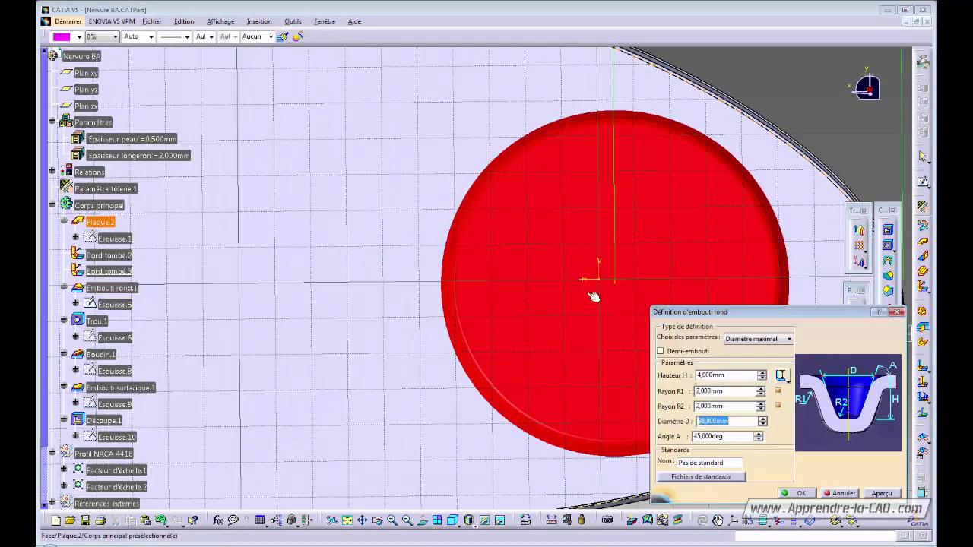
pyautogui.keyDown('ctrl'); pyautogui.moveTo(594, 297); pyautogui.dragTo(600, 371, button='middle'); pyautogui.keyUp('ctrl')
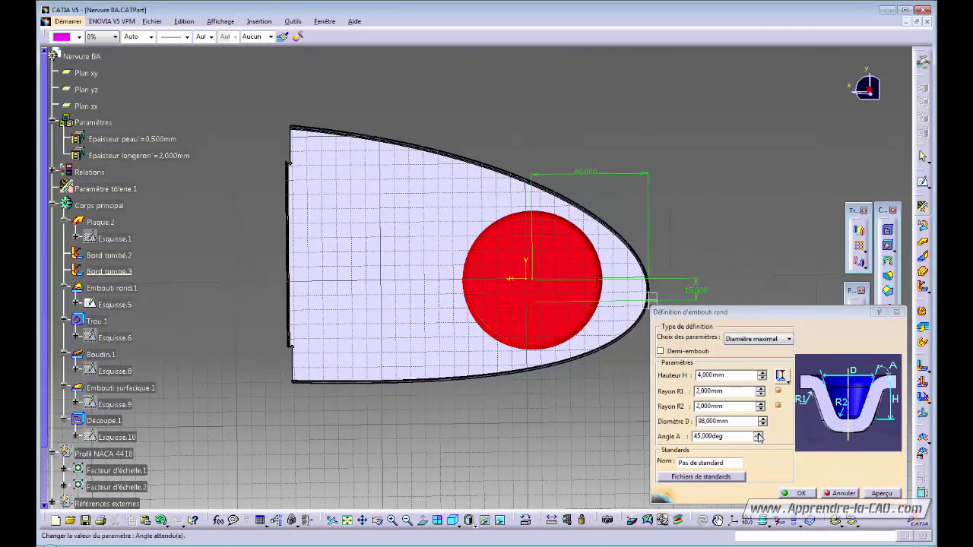
pyautogui.doubleClick(732, 422)
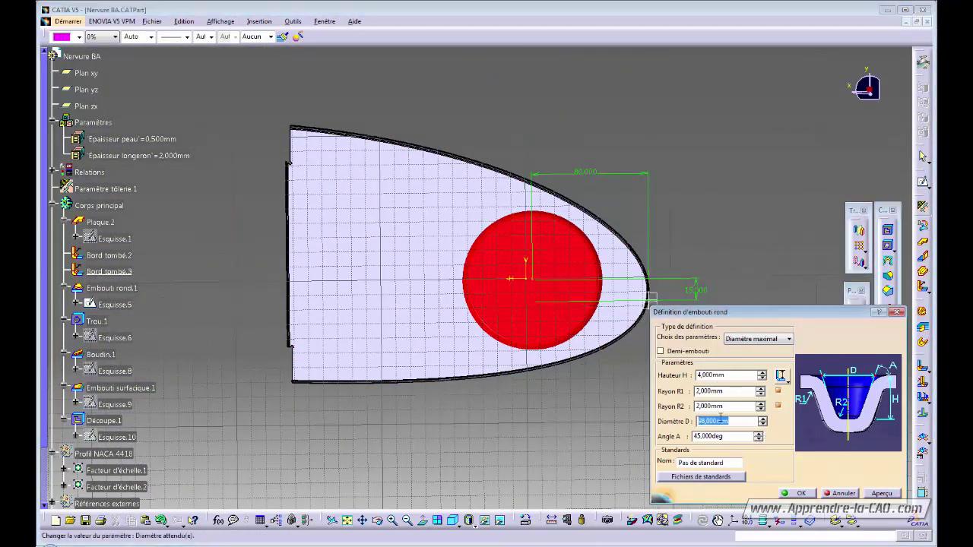
pyautogui.press('Return')
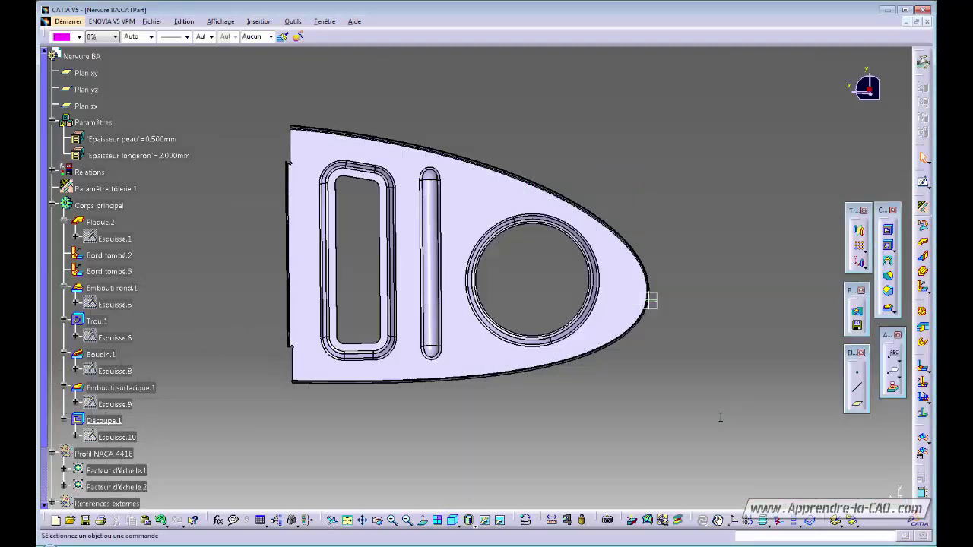
# Edit the hole inside the round stamp and open the formula editor for its diameter.
pyautogui.moveTo(515, 289); pyautogui.dragTo(528, 171, button='middle')
pyautogui.keyDown('ctrl'); pyautogui.moveTo(535, 317); pyautogui.dragTo(550, 351, button='middle'); pyautogui.keyUp('ctrl')
pyautogui.doubleClick(511, 264)
pyautogui.moveTo(599, 314); pyautogui.dragTo(526, 356, button='middle')
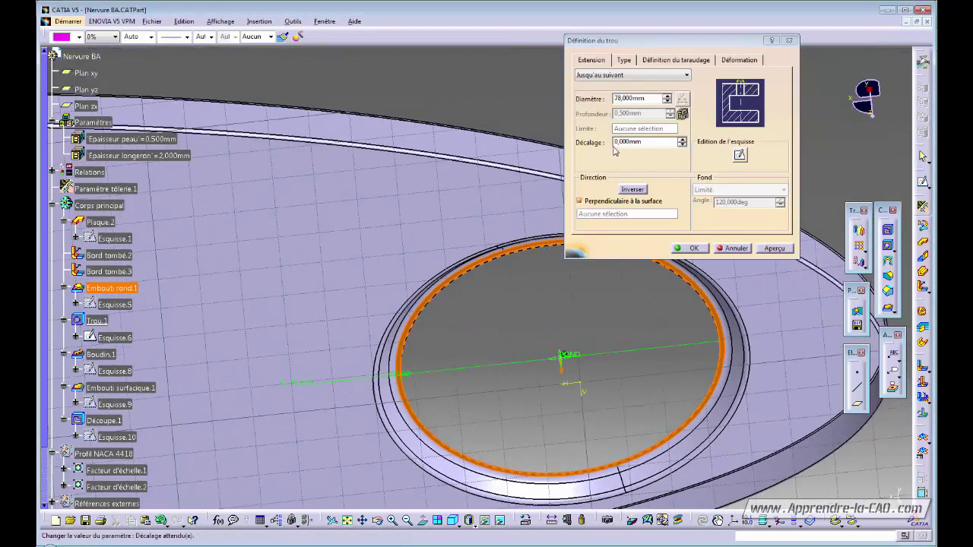
pyautogui.rightClick(655, 97)
pyautogui.click(684, 104)
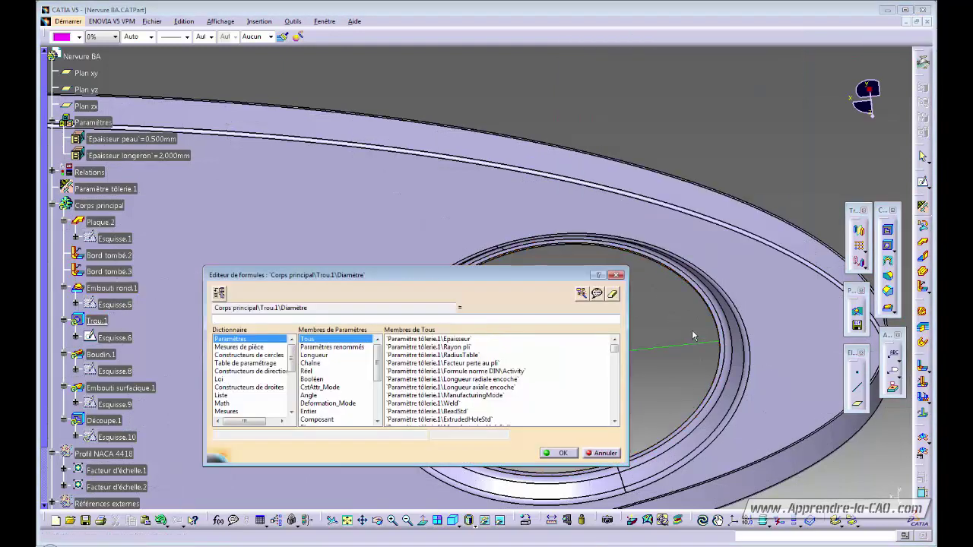
# Set the hole's diameter formula to the round stamp's diameter minus 20 mm, accept automatic updating and validate the hole.
pyautogui.moveTo(692, 335); pyautogui.dragTo(783, 189, button='middle')
pyautogui.moveTo(580, 202); pyautogui.dragTo(470, 281, button='middle')
pyautogui.click(665, 132)
pyautogui.moveTo(558, 178); pyautogui.dragTo(533, 249, button='middle')
pyautogui.moveTo(534, 249); pyautogui.dragTo(454, 110, button='middle')
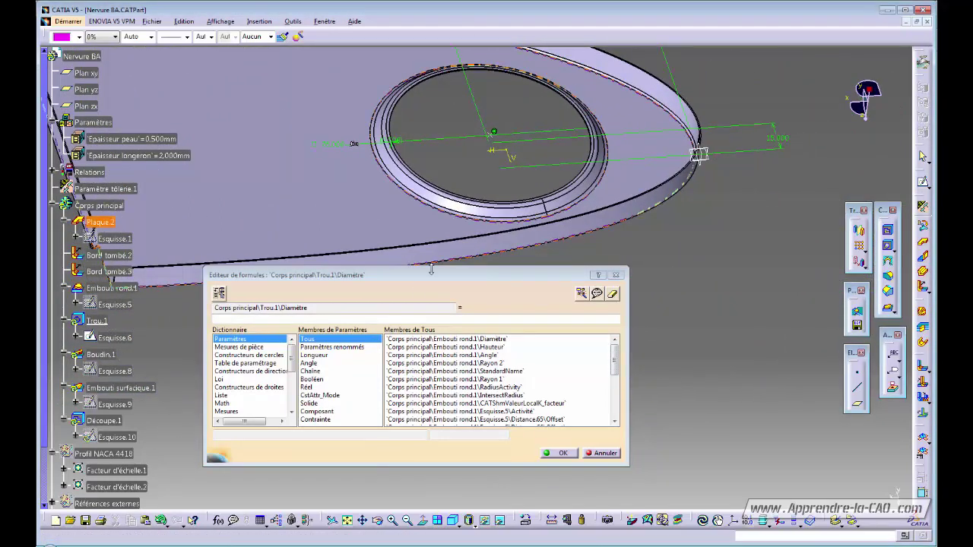
pyautogui.click(327, 356)
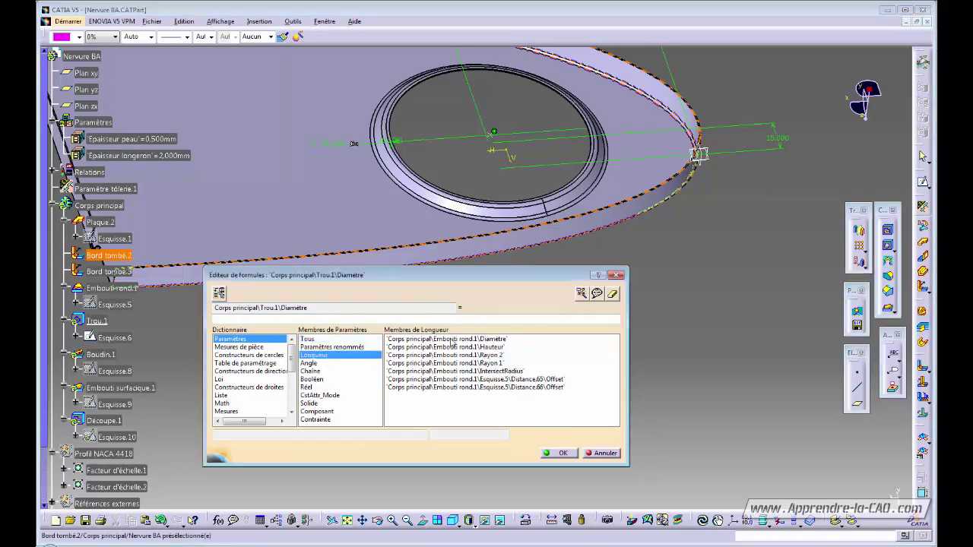
pyautogui.click(473, 339)
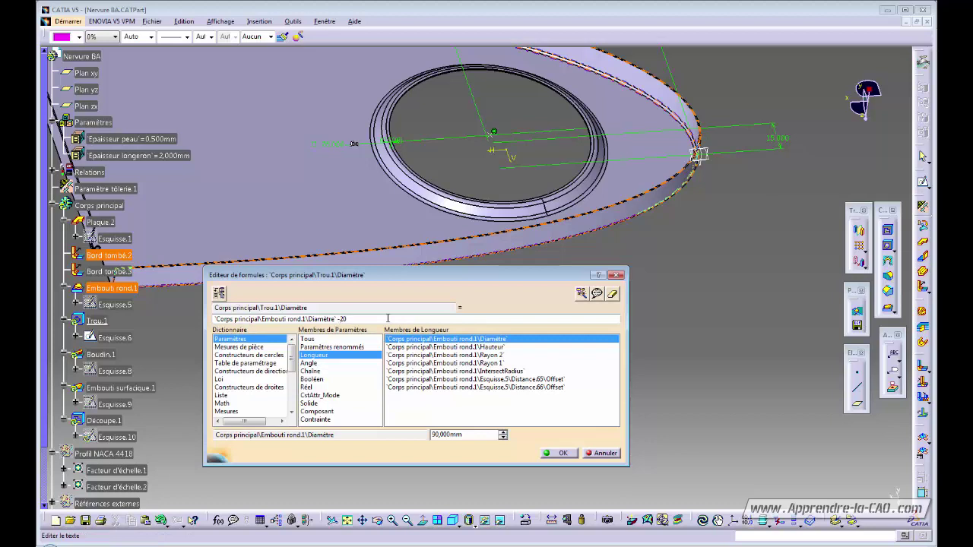
pyautogui.press('Return')
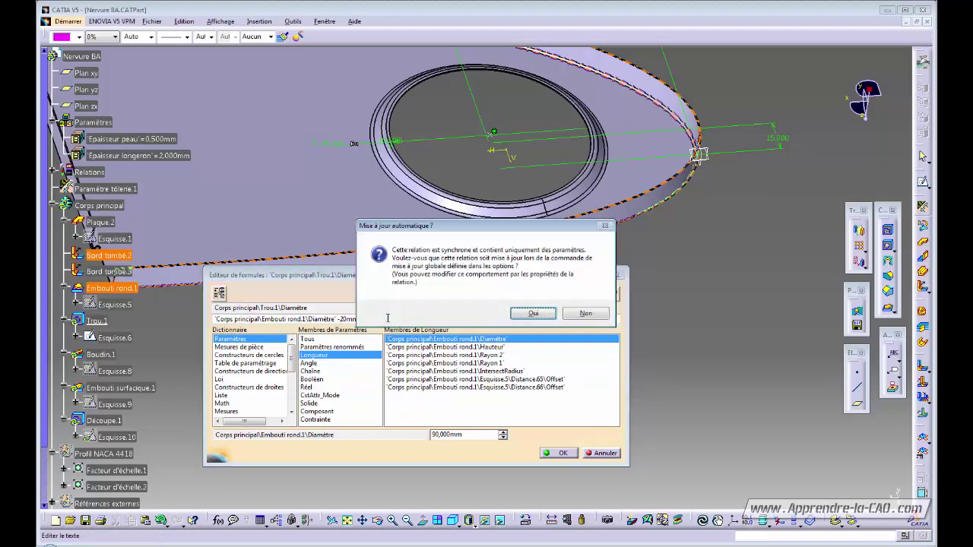
pyautogui.press('Return')
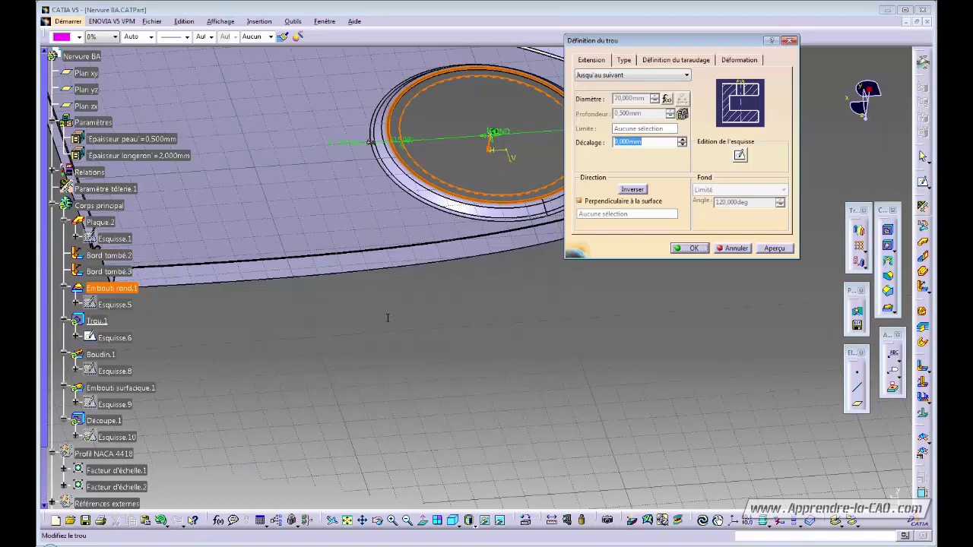
pyautogui.press('Return')
# In the bead's sketch, set the line's horizontal distance from the origin to 140 mm after trying 130 mm, and exit the sketch.
pyautogui.click(478, 121)
pyautogui.moveTo(478, 122); pyautogui.dragTo(512, 390, button='middle')
pyautogui.moveTo(511, 309); pyautogui.dragTo(479, 228, button='middle')
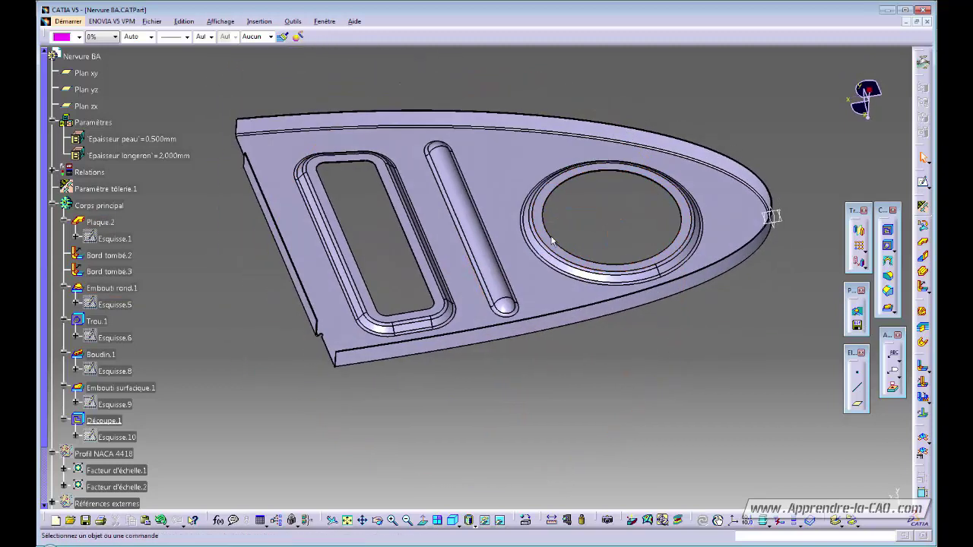
pyautogui.click(476, 228)
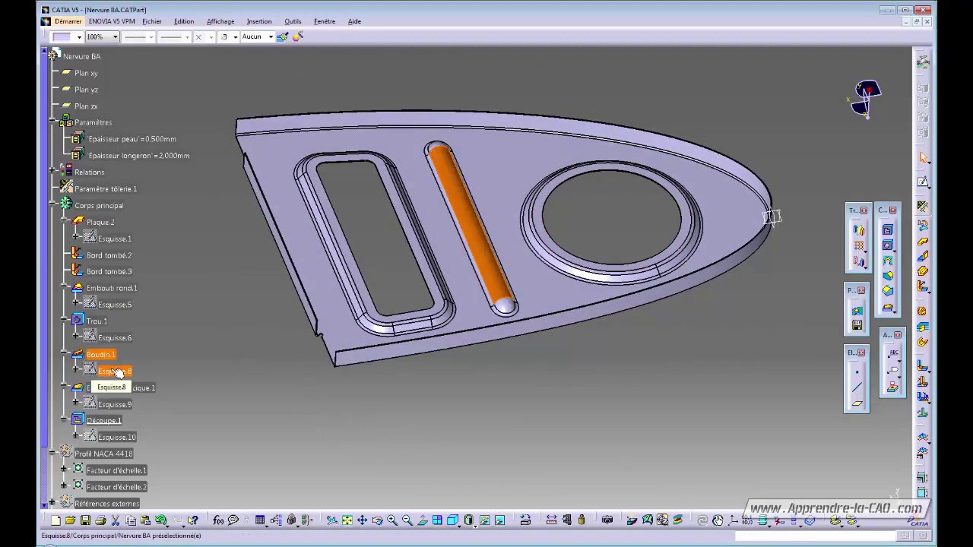
pyautogui.doubleClick(114, 371)
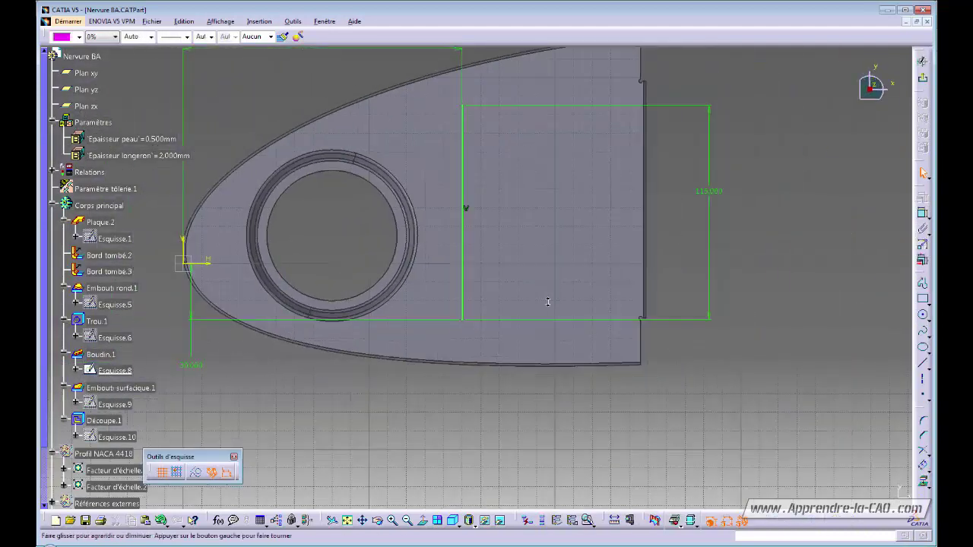
pyautogui.moveTo(547, 302); pyautogui.dragTo(532, 355, button='middle')
pyautogui.doubleClick(403, 189)
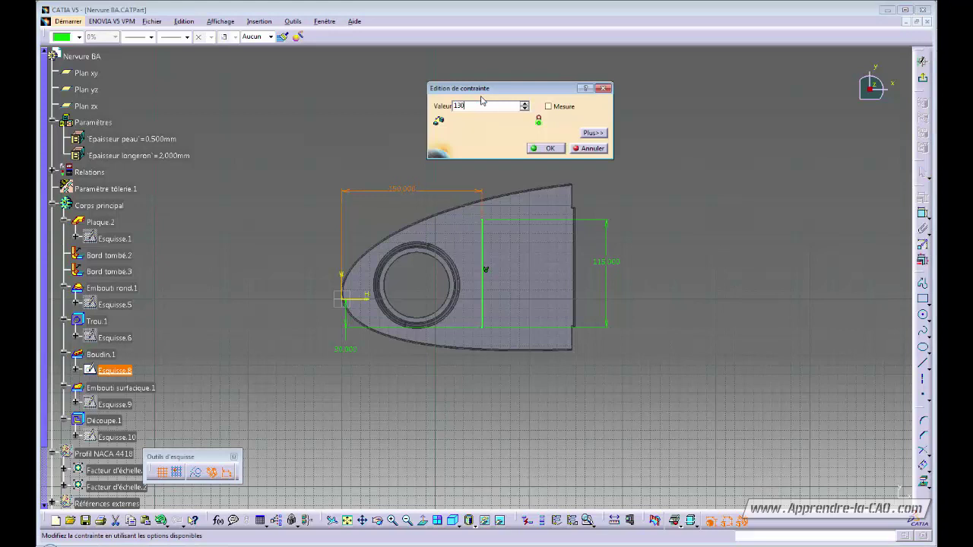
pyautogui.press('Return')
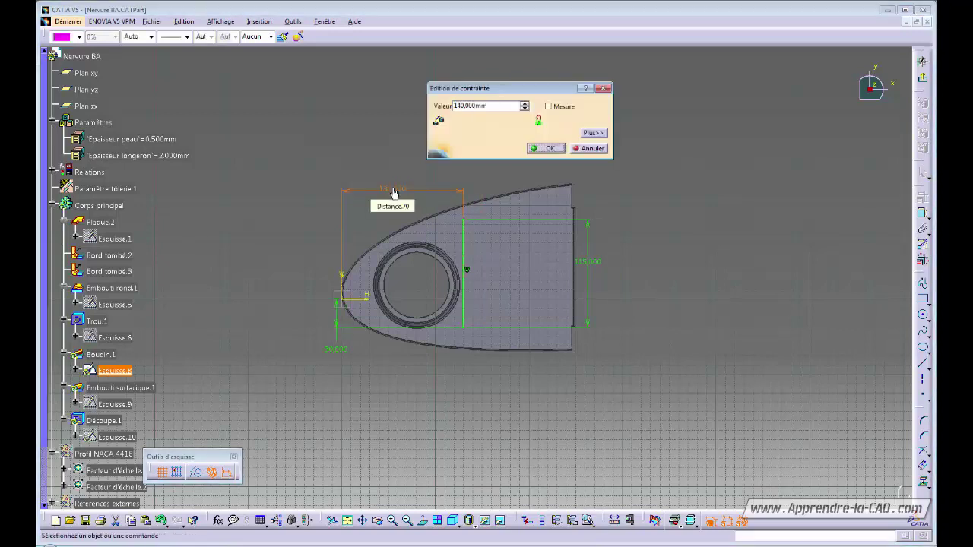
pyautogui.press('Return')
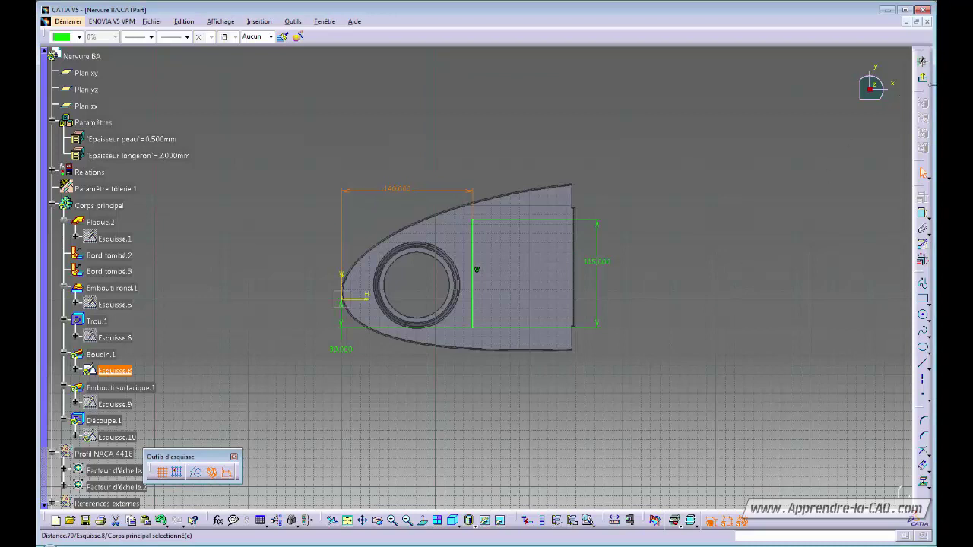
pyautogui.click(925, 80)
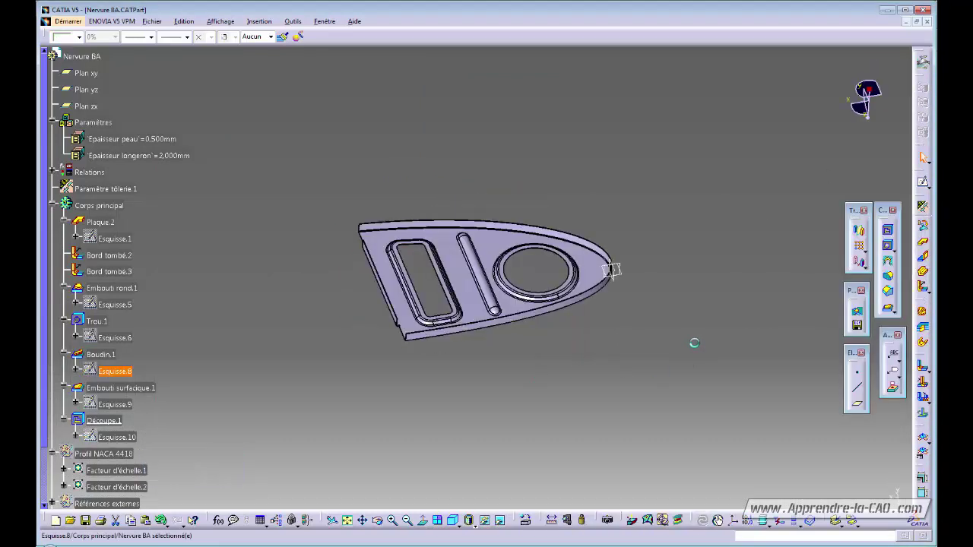
# Edit the surface stamp and open its profile sketch, Esquisse.9, from the stamp's definition.
pyautogui.moveTo(692, 342)
pyautogui.mouseDown(button='middle')
pyautogui.moveTo(578, 374)
pyautogui.moveTo(546, 417)
pyautogui.moveTo(502, 301)
pyautogui.moveTo(461, 254)
pyautogui.mouseUp(button='middle')
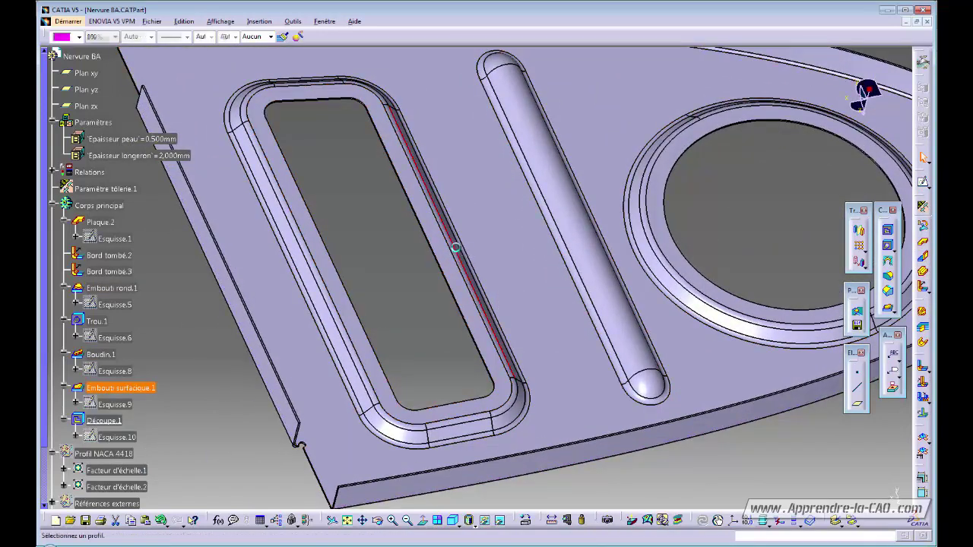
pyautogui.doubleClick(462, 254)
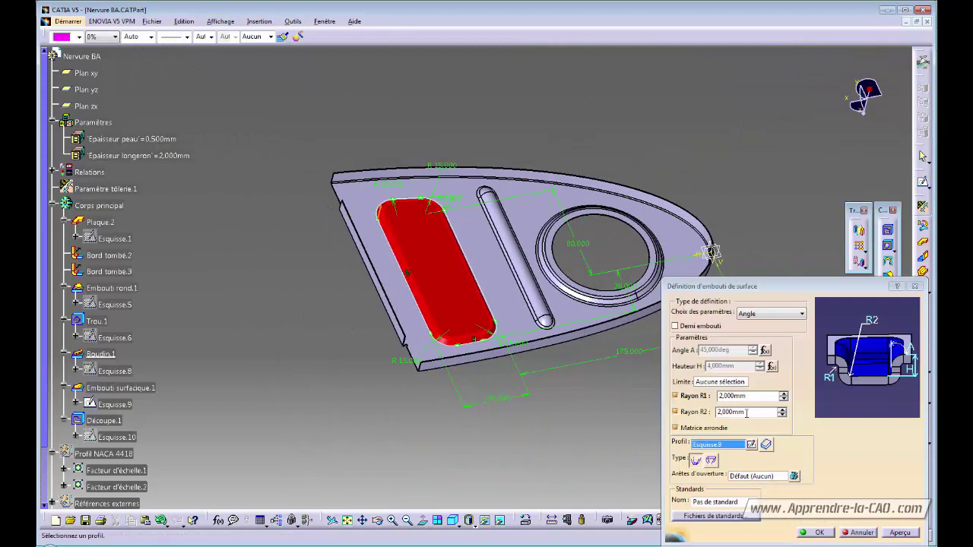
pyautogui.click(750, 448)
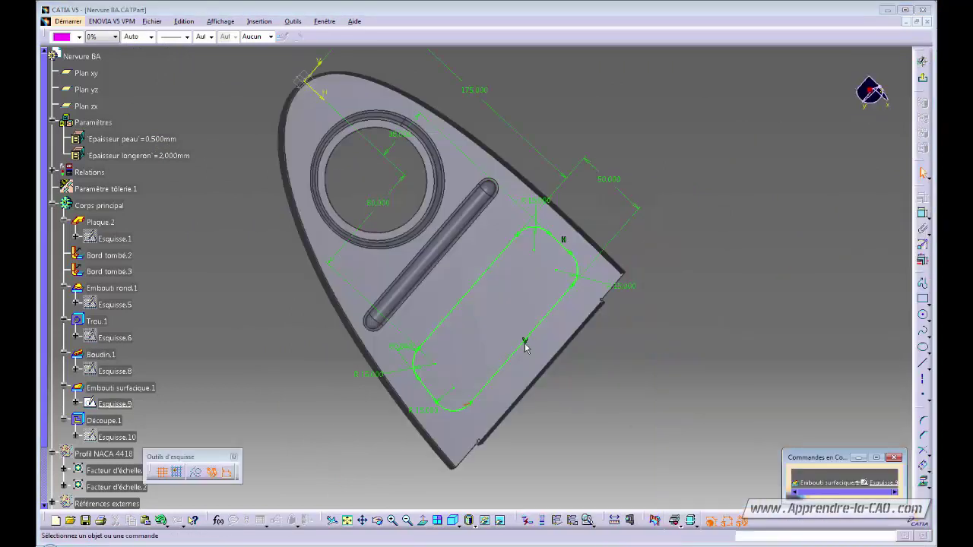
pyautogui.moveTo(503, 319); pyautogui.dragTo(559, 286, button='middle')
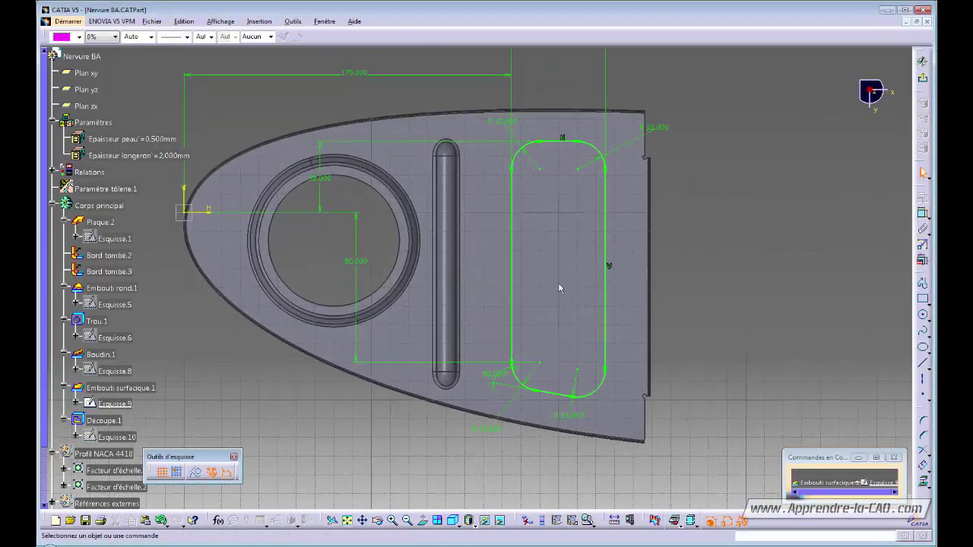
pyautogui.moveTo(549, 204); pyautogui.dragTo(528, 276, button='middle')
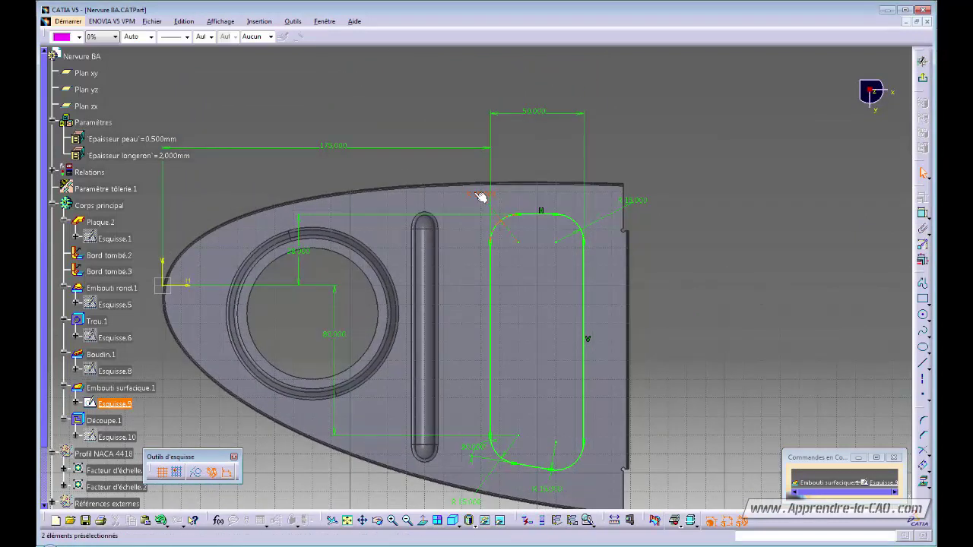
# Delete the two corner radius constraints on the bead side of the outline and the vertical line between those corners.
pyautogui.click(480, 196)
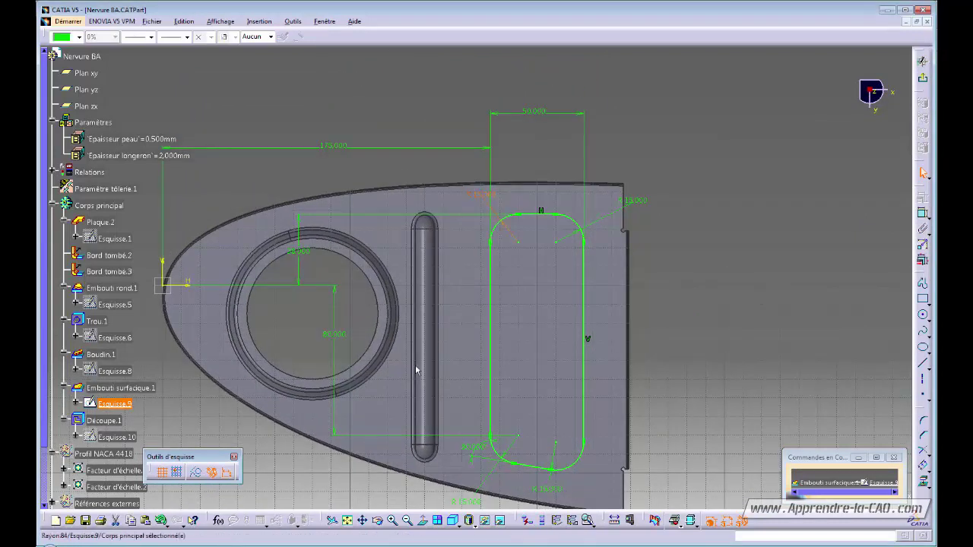
pyautogui.press('Delete')
pyautogui.moveTo(420, 427); pyautogui.dragTo(431, 333, button='middle')
pyautogui.click(477, 411)
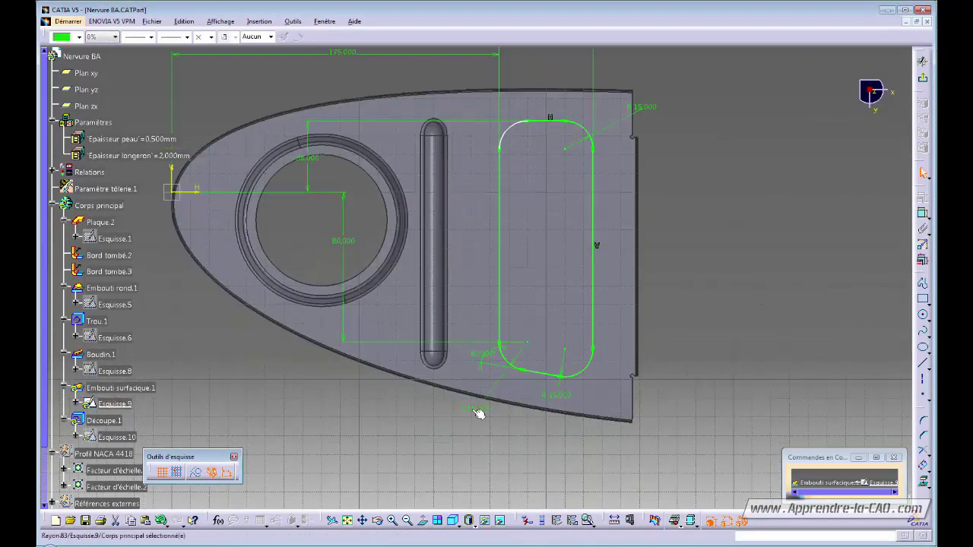
pyautogui.press('Delete')
pyautogui.moveTo(478, 411); pyautogui.dragTo(464, 485, button='middle')
pyautogui.click(488, 282)
pyautogui.press('Delete')
pyautogui.moveTo(488, 281); pyautogui.dragTo(666, 278, button='middle')
pyautogui.click(922, 314)
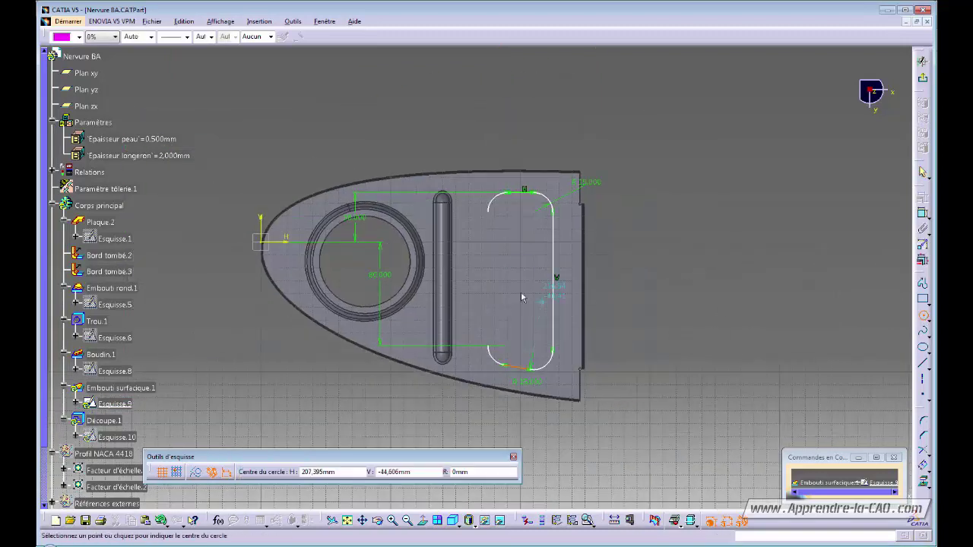
pyautogui.click(512, 279)
pyautogui.click(467, 261)
pyautogui.moveTo(466, 260); pyautogui.dragTo(504, 253, button='middle')
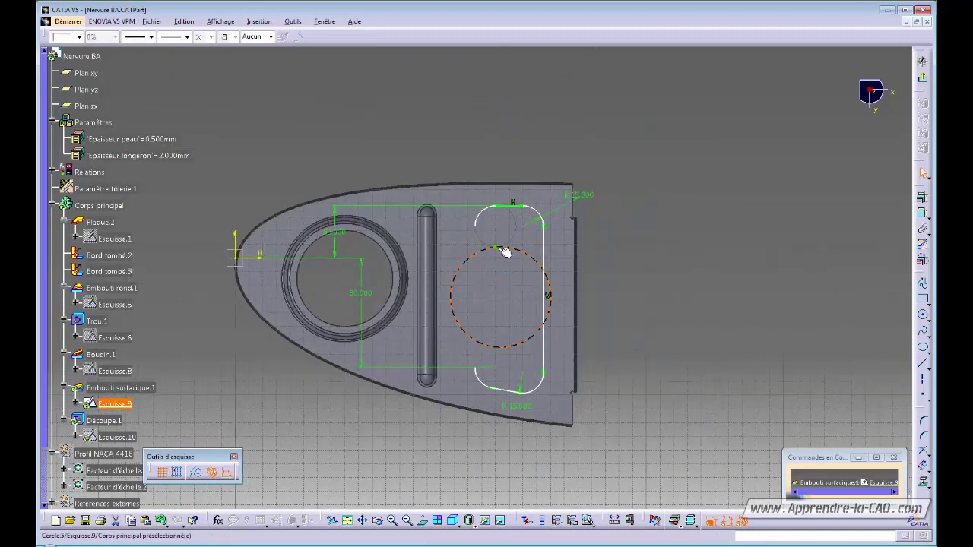
pyautogui.press('Delete')
# Join the outline's upper and lower lines on the bead side with a large sketch fillet of about 67 mm radius.
pyautogui.click(923, 420)
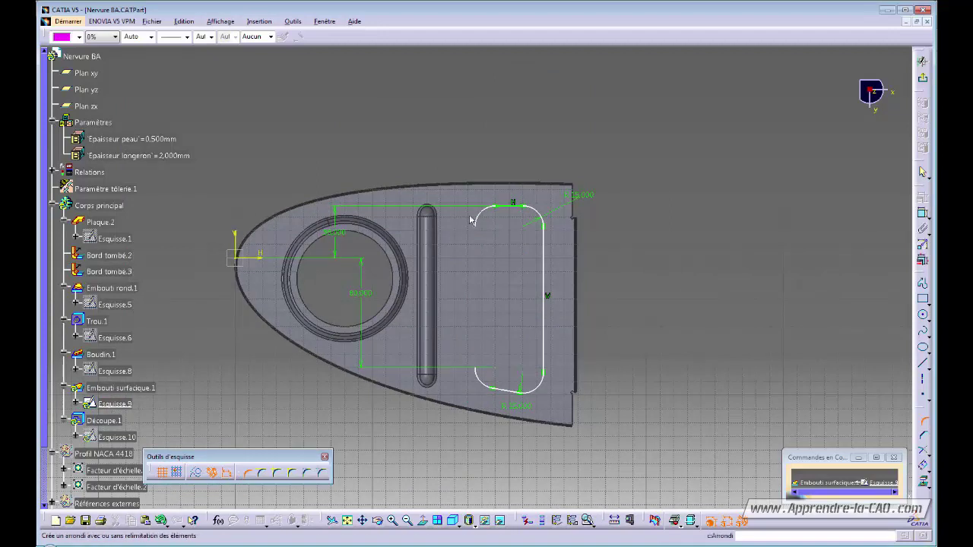
pyautogui.click(507, 392)
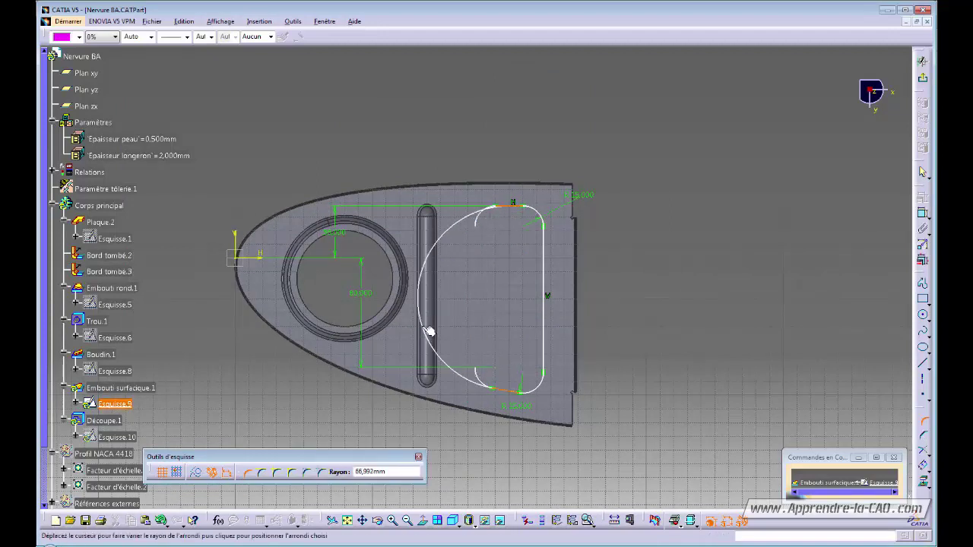
pyautogui.click(434, 330)
pyautogui.moveTo(653, 319); pyautogui.dragTo(671, 275, button='middle')
# Delete the two leftover corner arcs and the large fillet arc on the bead side of the stamp outline.
pyautogui.click(469, 184)
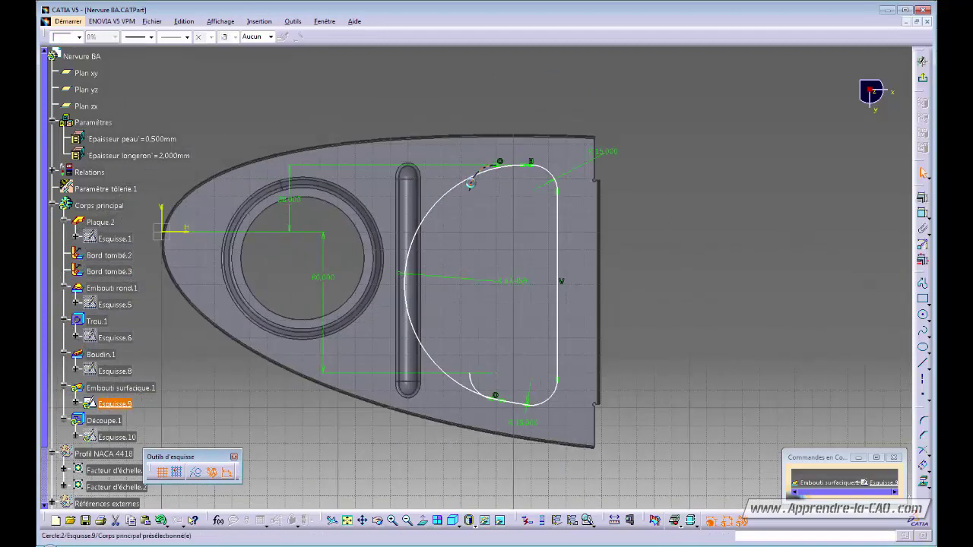
pyautogui.press('Delete')
pyautogui.click(470, 382)
pyautogui.press('Delete')
pyautogui.moveTo(456, 227)
pyautogui.mouseDown(button='middle')
pyautogui.moveTo(460, 253)
pyautogui.moveTo(465, 243)
pyautogui.mouseUp(button='middle')
pyautogui.click(448, 244)
pyautogui.press('Delete')
# Draw a large circle centred beyond the rib's straight end so that it passes between the bead and the outline's vertical line.
pyautogui.click(922, 315)
pyautogui.click(659, 331)
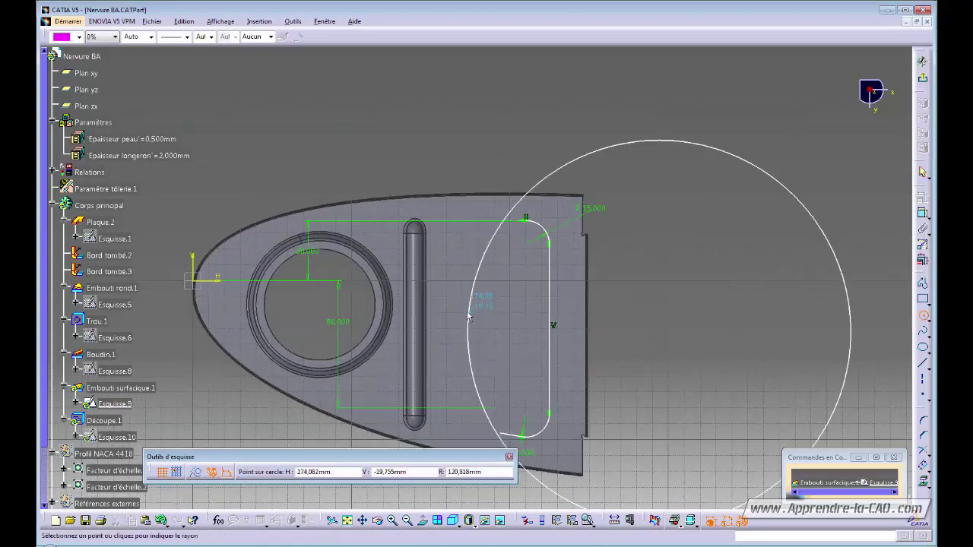
pyautogui.click(448, 321)
# Join the large circle to the outline's upper and lower lines with trimmed sketch fillets, about 16 mm radius at the upper line.
pyautogui.moveTo(555, 305); pyautogui.dragTo(605, 315, button='middle')
pyautogui.click(923, 420)
pyautogui.moveTo(435, 245); pyautogui.dragTo(487, 232, button='middle')
pyautogui.click(573, 238)
pyautogui.click(378, 254)
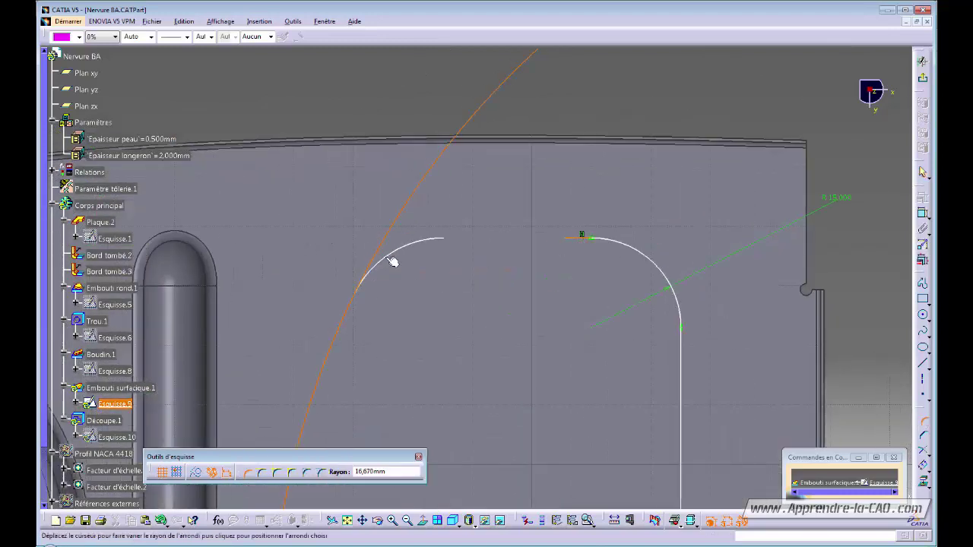
pyautogui.click(387, 256)
pyautogui.moveTo(410, 255); pyautogui.dragTo(487, 161, button='middle')
pyautogui.click(923, 421)
pyautogui.click(517, 387)
pyautogui.click(464, 373)
pyautogui.click(493, 379)
pyautogui.moveTo(496, 310); pyautogui.dragTo(639, 323, button='middle')
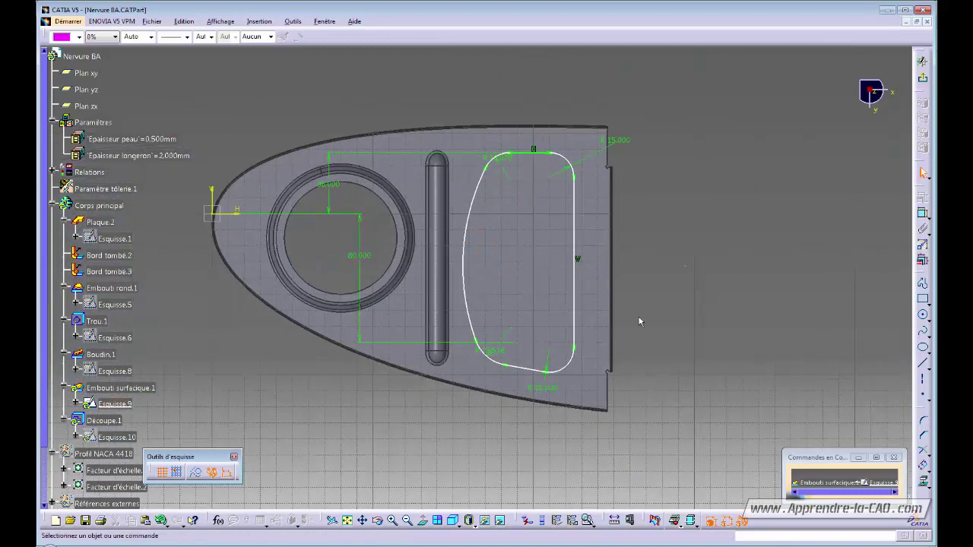
# Set the upper bead-side fillet radius to 20 mm and link the lower bead-side fillet radius to it.
pyautogui.doubleClick(508, 158)
pyautogui.write('20')
pyautogui.press('Return')
pyautogui.doubleClick(504, 351)
pyautogui.write('=')
pyautogui.moveTo(508, 89); pyautogui.dragTo(726, 107)
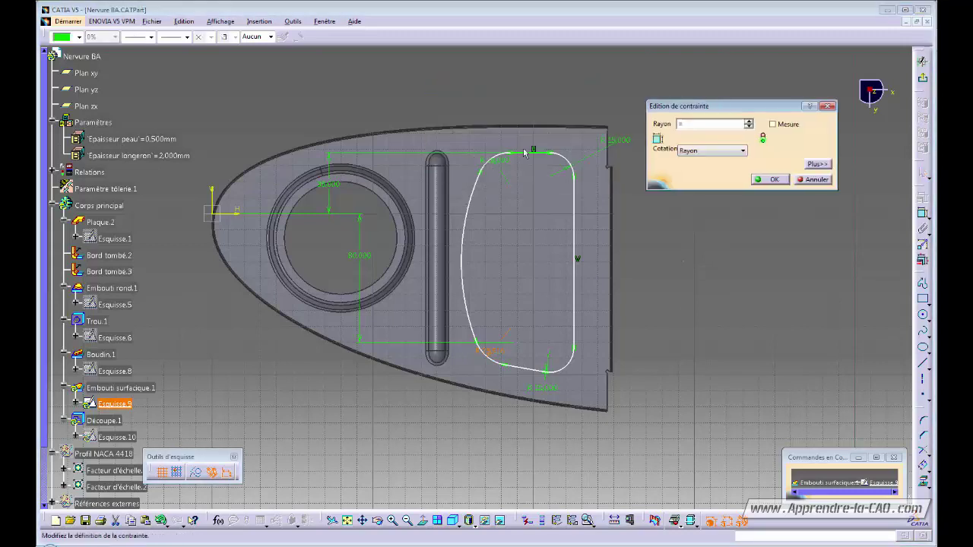
pyautogui.click(502, 159)
pyautogui.click(534, 313)
pyautogui.click(774, 179)
# Constrain the large arc's centre with a horizontal and a vertical distance from the sketch origin.
pyautogui.moveTo(699, 257)
pyautogui.mouseDown(button='middle')
pyautogui.moveTo(679, 291)
pyautogui.moveTo(695, 243)
pyautogui.mouseUp(button='middle')
pyautogui.click(922, 214)
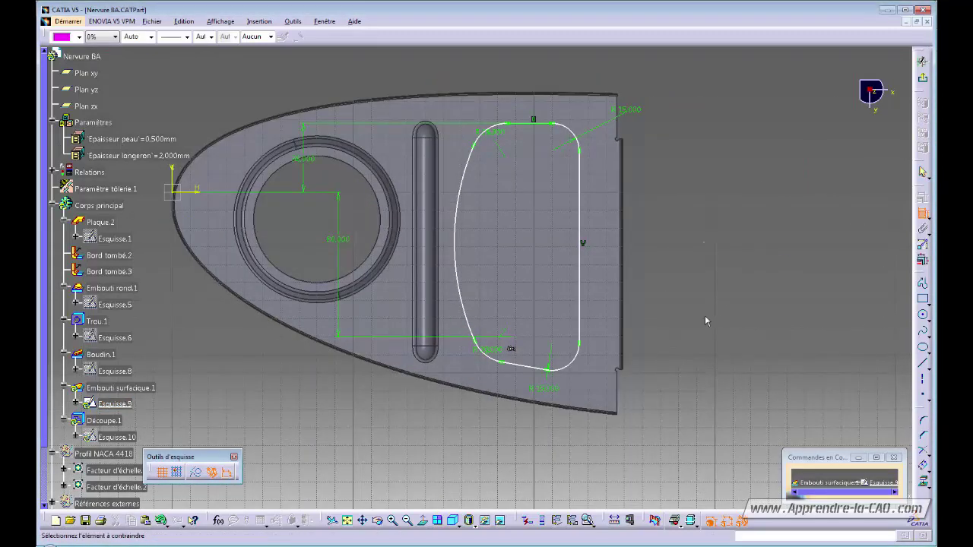
pyautogui.click(425, 453)
pyautogui.moveTo(867, 271); pyautogui.dragTo(867, 213, button='middle')
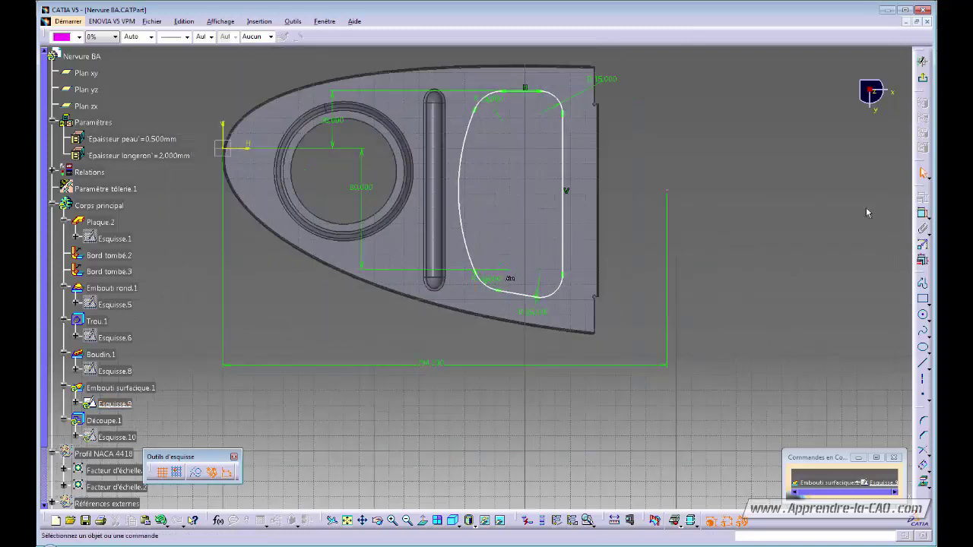
pyautogui.click(298, 295)
pyautogui.moveTo(362, 312); pyautogui.dragTo(368, 332, button='middle')
# Constrain the large arc's radius and set it to 140 mm.
pyautogui.click(470, 167)
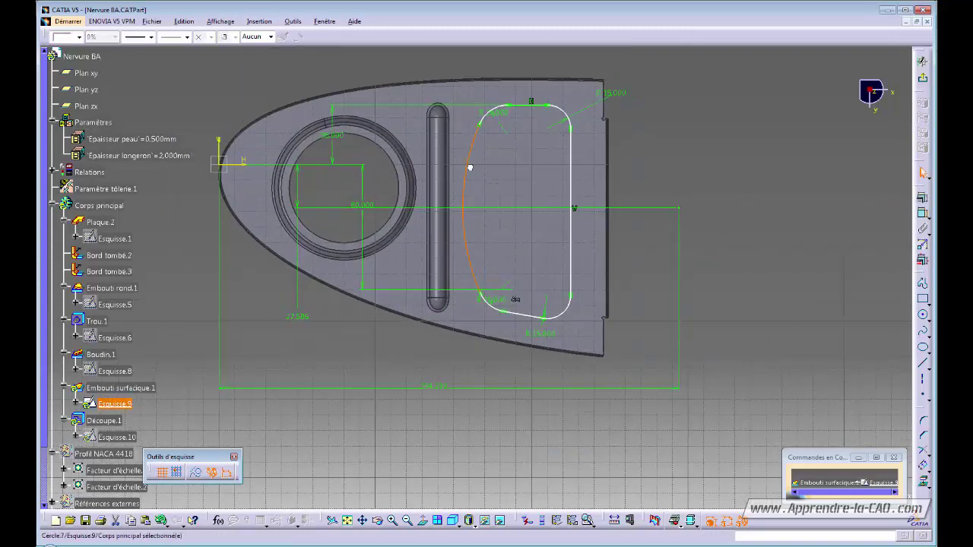
pyautogui.click(922, 213)
pyautogui.click(498, 184)
pyautogui.doubleClick(495, 175)
pyautogui.write('140')
pyautogui.press('Return')
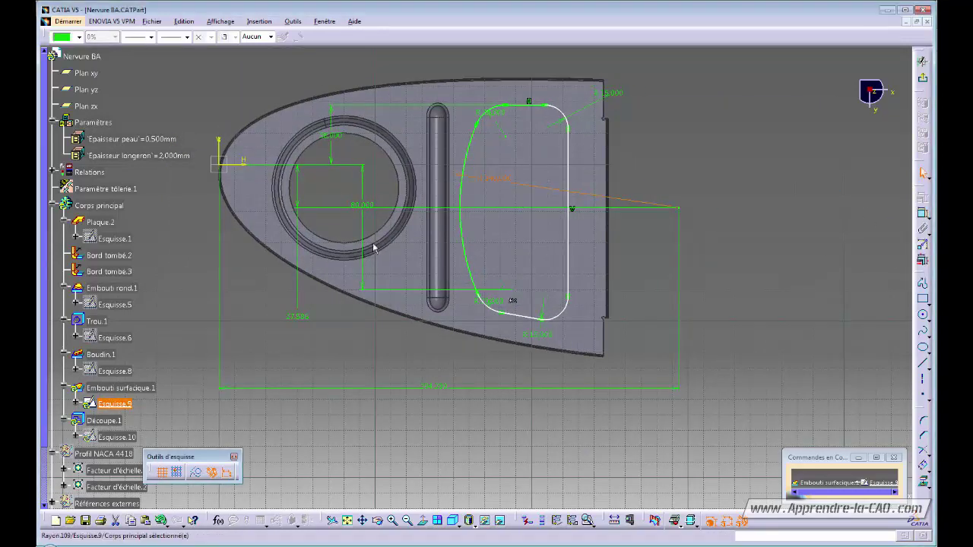
# Set the arc centre's distances from the origin to 300 mm horizontally and 30 mm vertically.
pyautogui.doubleClick(440, 386)
pyautogui.write('300')
pyautogui.press('Return')
pyautogui.doubleClick(298, 316)
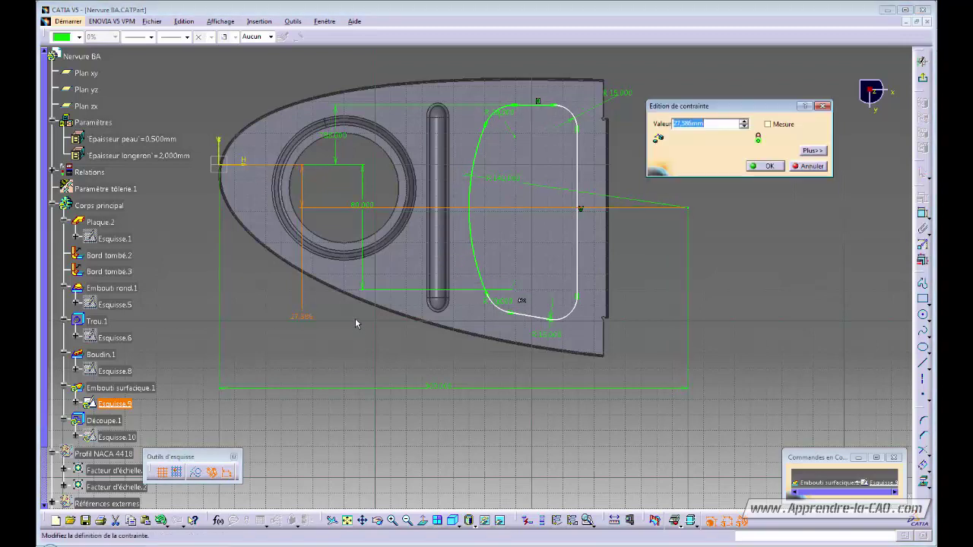
pyautogui.write('30')
pyautogui.press('Return')
pyautogui.click(643, 312)
# Add an angle constraint between the outline's vertical line and its slanted lower line.
pyautogui.keyDown('ctrl'); pyautogui.moveTo(642, 311); pyautogui.dragTo(790, 260, button='middle'); pyautogui.keyUp('ctrl')
pyautogui.click(922, 213)
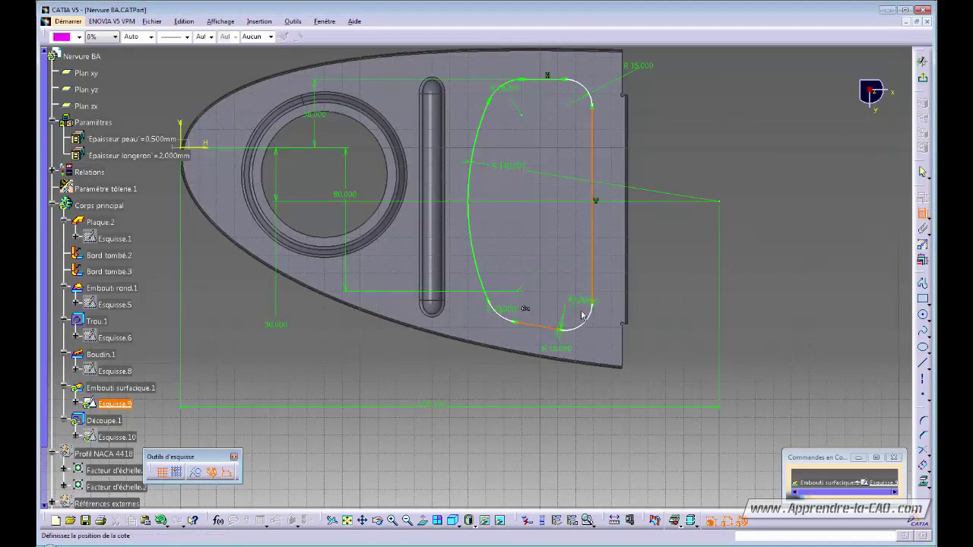
pyautogui.click(582, 321)
pyautogui.click(648, 333)
# Constrain the lower corner fillet's centre beside the vertical line to a vertical distance of 90 mm from the origin.
pyautogui.moveTo(647, 333); pyautogui.dragTo(612, 322, button='middle')
pyautogui.click(922, 213)
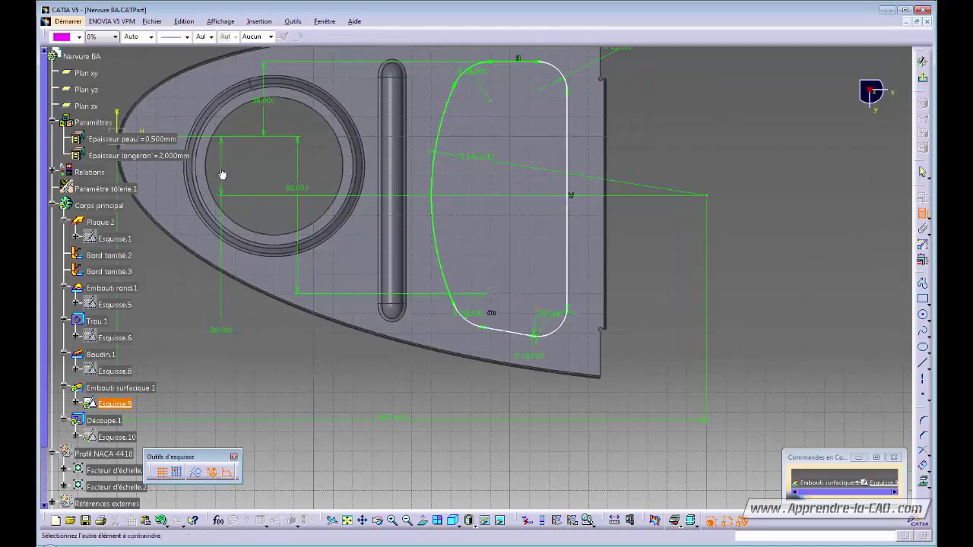
pyautogui.moveTo(168, 205); pyautogui.dragTo(284, 232, button='middle')
pyautogui.click(264, 162)
pyautogui.click(274, 276)
pyautogui.doubleClick(274, 276)
pyautogui.write('90')
pyautogui.press('Return')
# Constrain the outline's vertical line to a horizontal distance of 230 mm from the origin, then exit the sketch and confirm the stamp.
pyautogui.moveTo(612, 250); pyautogui.dragTo(545, 276, button='middle')
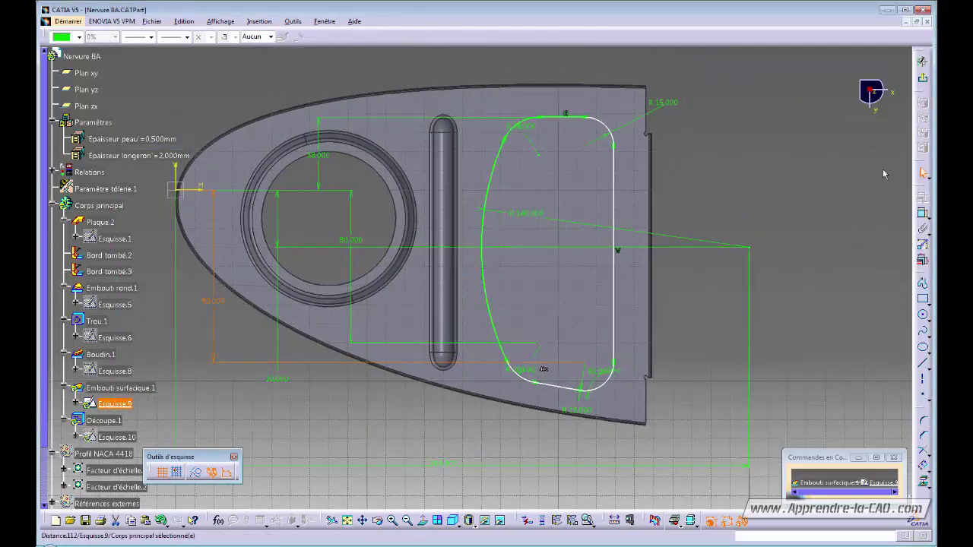
pyautogui.click(614, 297)
pyautogui.click(176, 171)
pyautogui.click(399, 68)
pyautogui.doubleClick(399, 69)
pyautogui.write('230')
pyautogui.press('Return')
pyautogui.keyDown('ctrl'); pyautogui.moveTo(756, 186); pyautogui.dragTo(745, 272, button='middle'); pyautogui.keyUp('ctrl')
pyautogui.click(922, 77)
pyautogui.press('Return')
# Edit the missing Face.1 in the update diagnosis and replace it with the surface stamp's flat face.
pyautogui.doubleClick(278, 441)
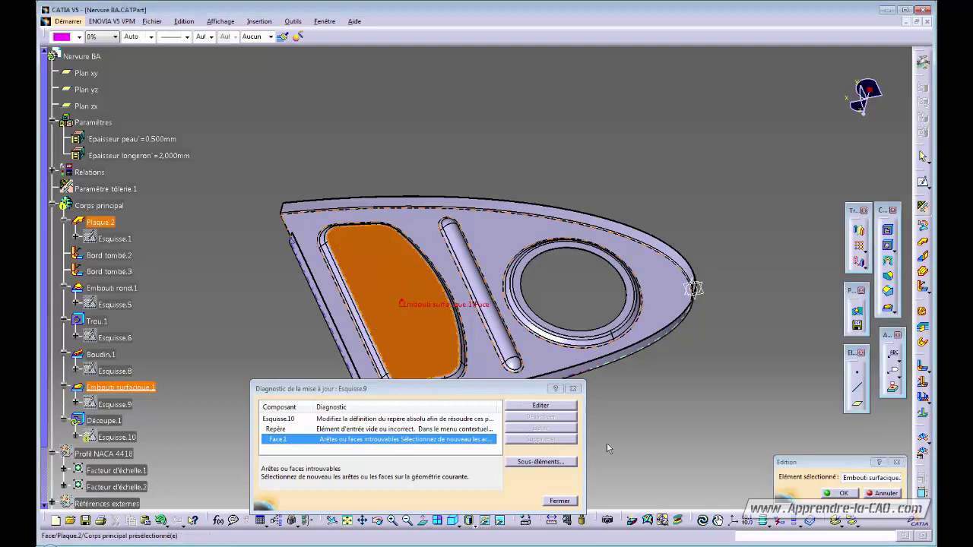
pyautogui.click(841, 493)
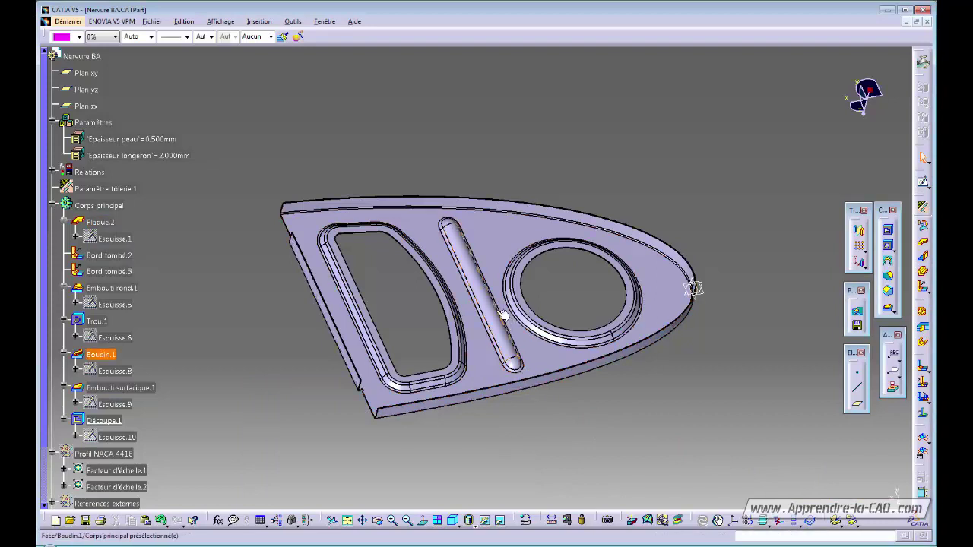
pyautogui.moveTo(504, 315); pyautogui.dragTo(537, 297, button='middle')
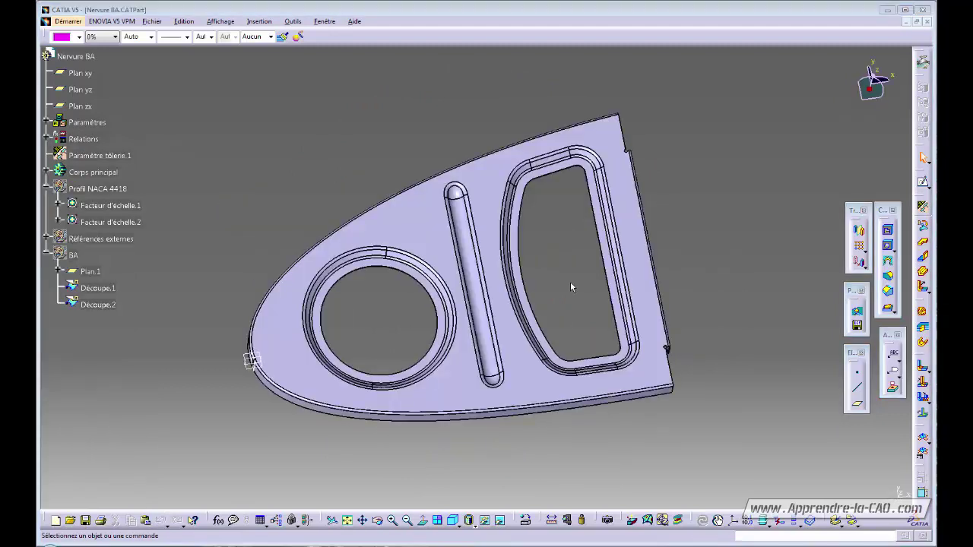
# Reopen the surface stamp's profile sketch and join the large arc to the vertical line at the upper end with a fillet of about 32 mm radius.
pyautogui.moveTo(570, 281); pyautogui.dragTo(589, 157, button='middle')
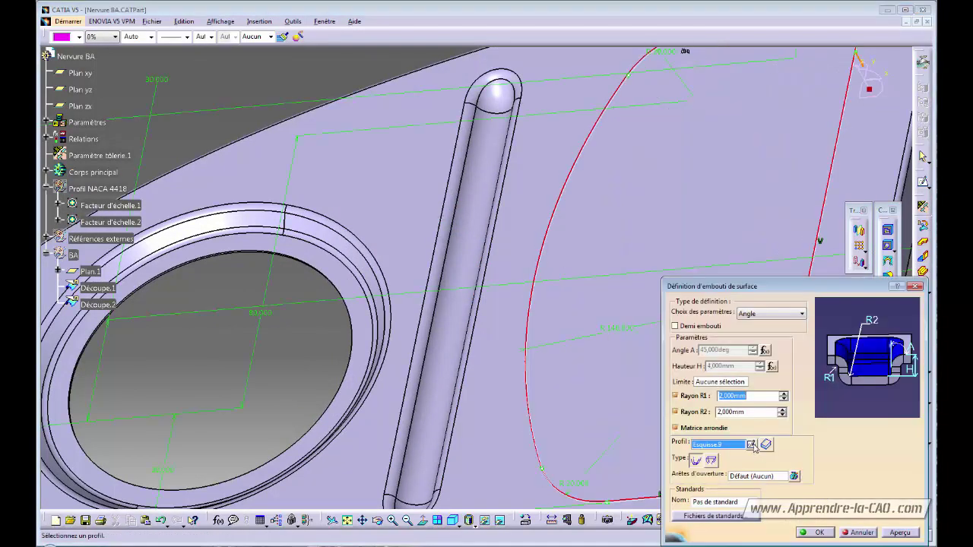
pyautogui.click(752, 446)
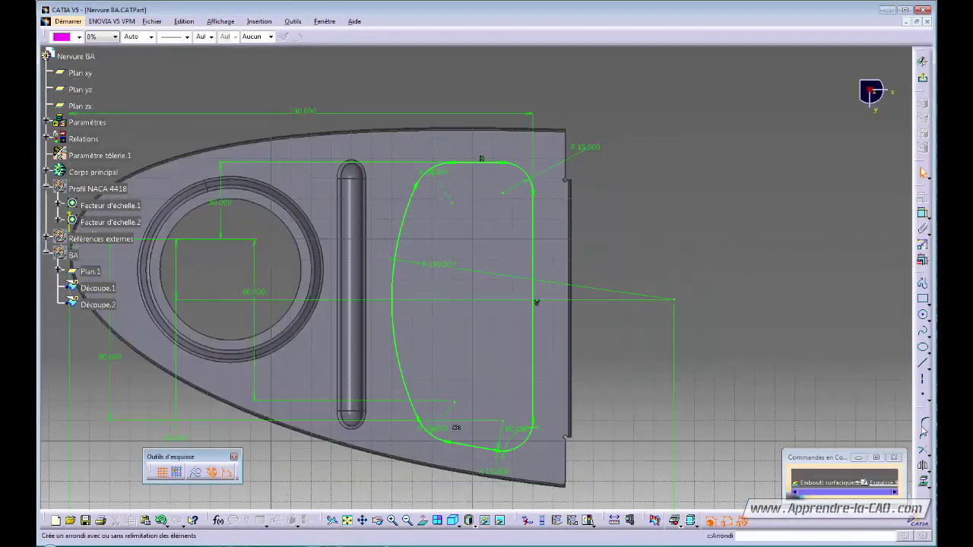
pyautogui.click(923, 421)
pyautogui.click(395, 255)
pyautogui.click(533, 218)
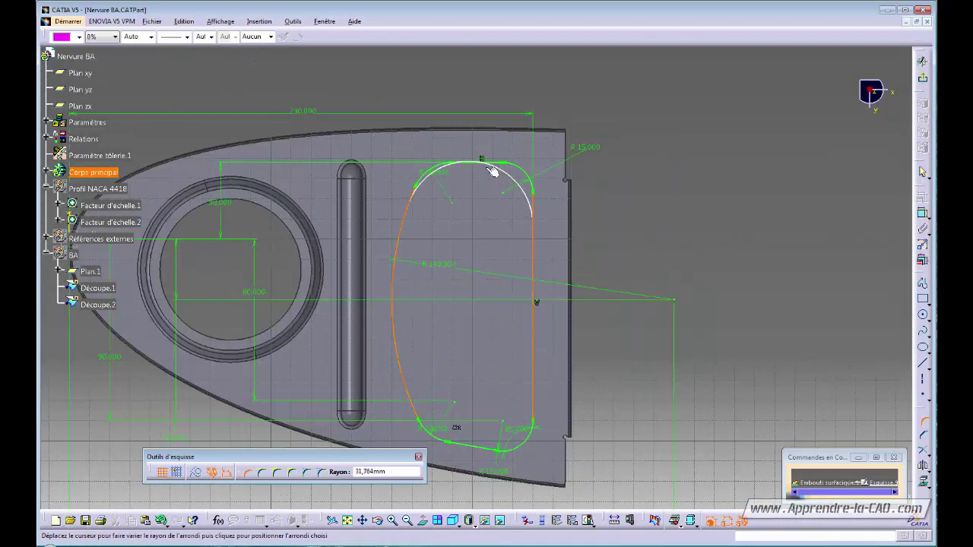
pyautogui.click(493, 171)
# Join the large arc to the vertical line at the lower end with a large fillet, then exit the sketch and confirm the stamp.
pyautogui.click(924, 421)
pyautogui.click(408, 375)
pyautogui.click(532, 389)
pyautogui.click(483, 446)
pyautogui.moveTo(620, 393); pyautogui.dragTo(611, 390, button='middle')
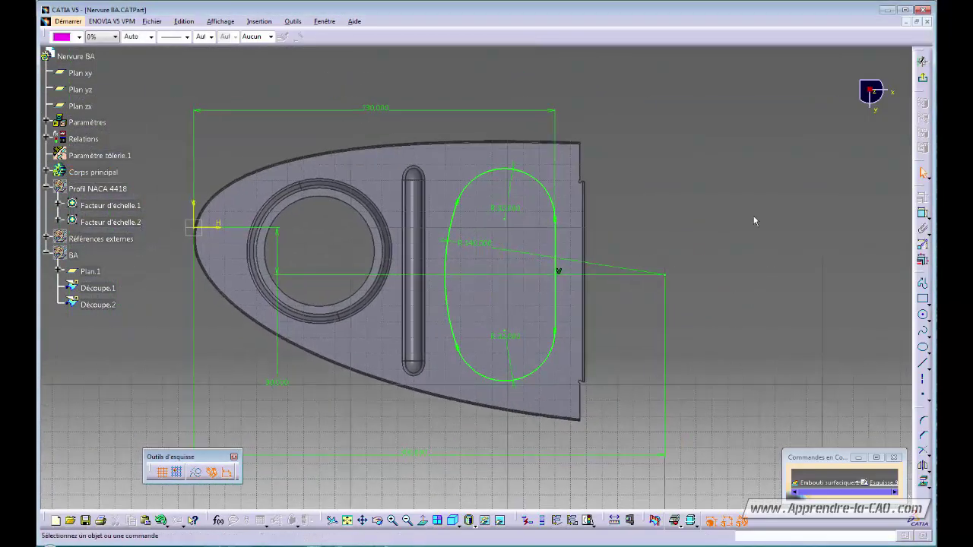
pyautogui.click(924, 81)
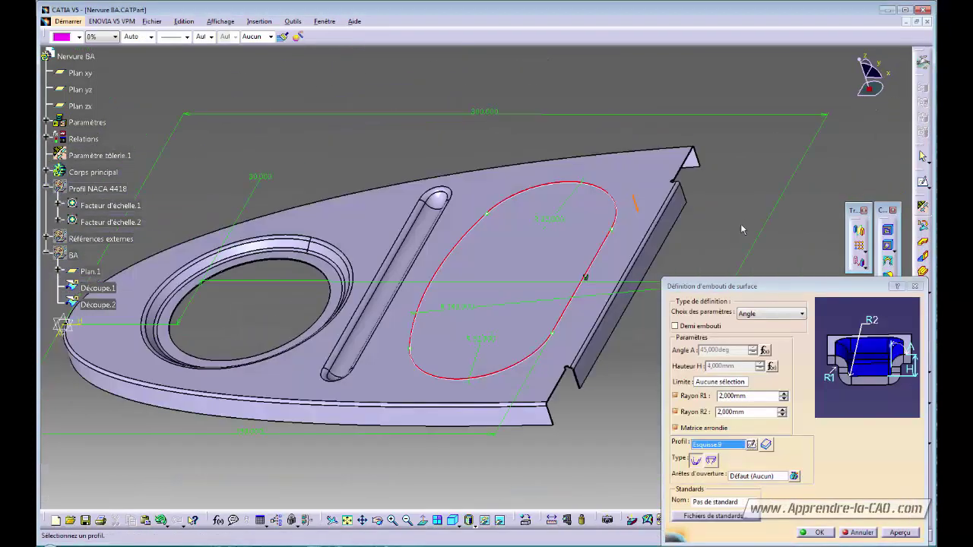
pyautogui.click(814, 532)
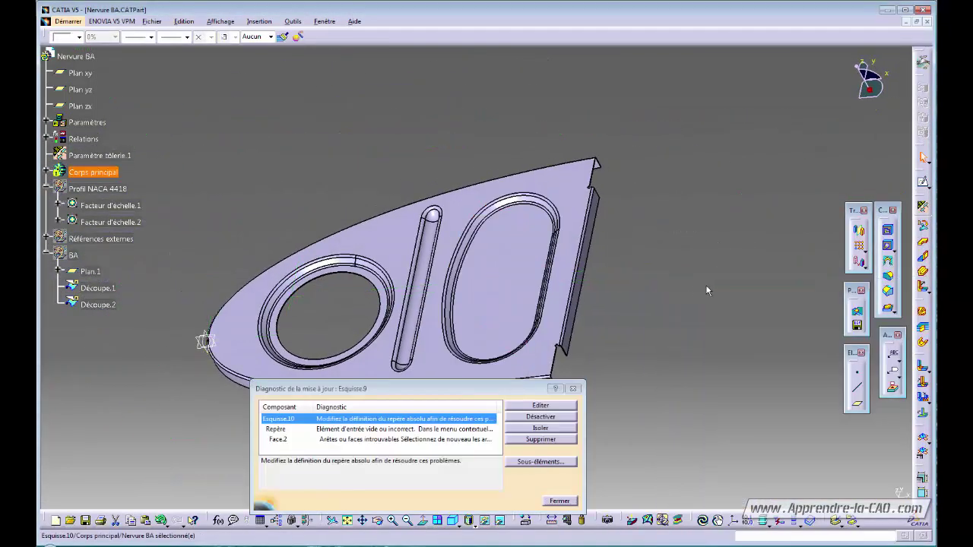
# Edit the missing Face.2 in the update diagnosis to reattach the cutout sketch Esquisse.10 to the reshaped stamp.
pyautogui.click(385, 441)
pyautogui.click(541, 406)
pyautogui.moveTo(624, 296); pyautogui.dragTo(433, 234, button='middle')
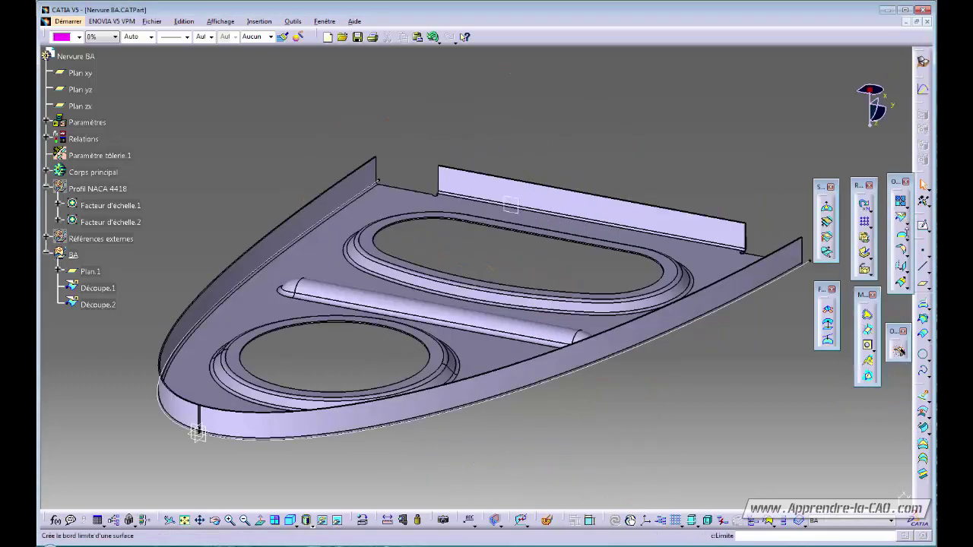
pyautogui.click(905, 238)
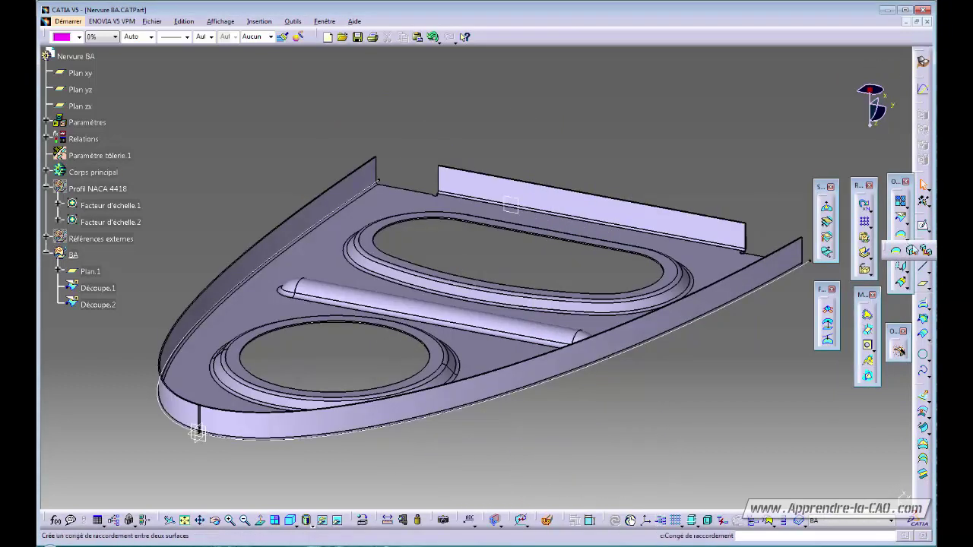
pyautogui.click(910, 251)
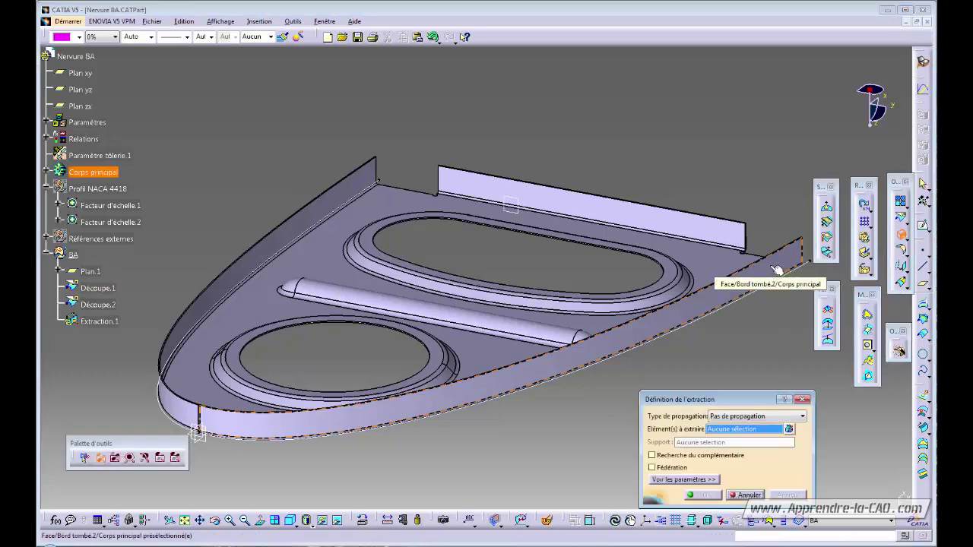
pyautogui.click(748, 495)
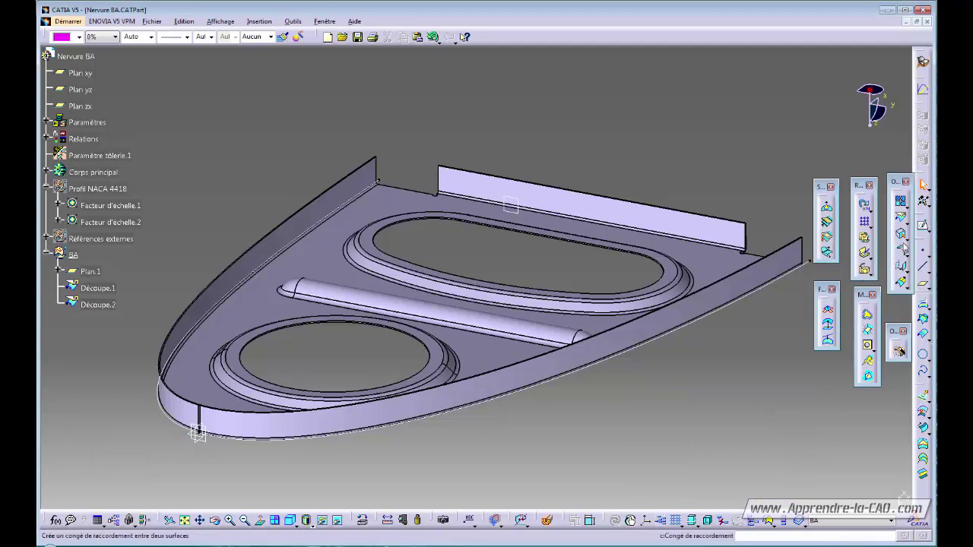
# Create a multiple extraction of three adjoining faces along the outside of the curved flange, without propagation.
pyautogui.click(905, 240)
pyautogui.click(927, 251)
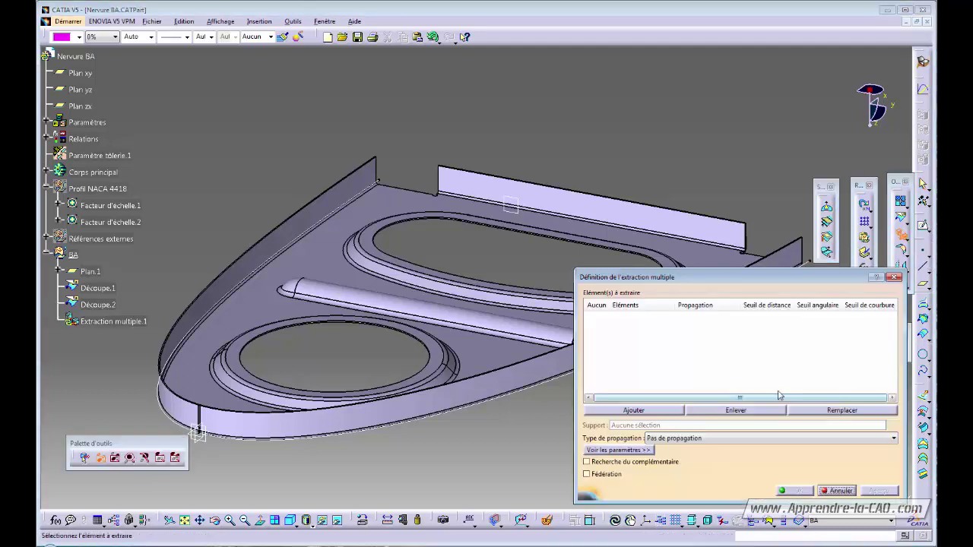
pyautogui.click(323, 435)
pyautogui.moveTo(323, 434); pyautogui.dragTo(447, 237, button='middle')
pyautogui.click(355, 371)
pyautogui.click(321, 389)
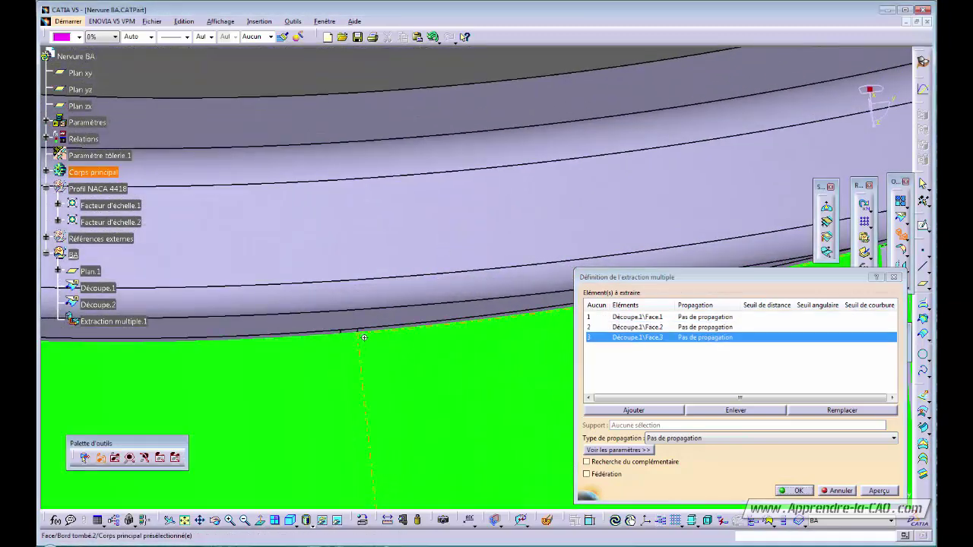
pyautogui.moveTo(365, 339); pyautogui.dragTo(260, 368, button='middle')
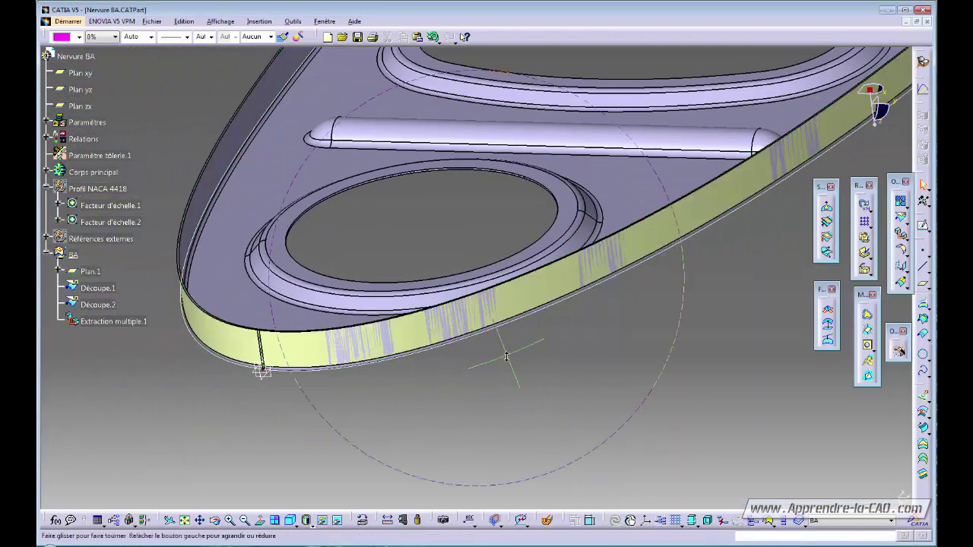
# Hide the main body, Corps principal, and select the extracted flange surface.
pyautogui.moveTo(506, 357); pyautogui.dragTo(214, 217, button='middle')
pyautogui.rightClick(96, 170)
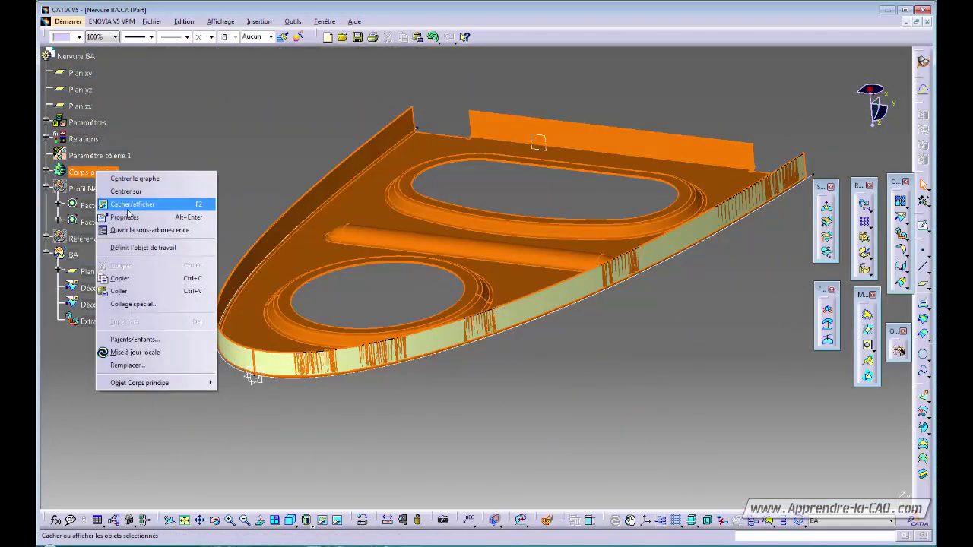
pyautogui.click(144, 202)
pyautogui.click(114, 322)
# Create a point on curve at the midpoint (ratio 0.5) of the extracted flange surface's short end edge.
pyautogui.moveTo(472, 319); pyautogui.dragTo(490, 303, button='middle')
pyautogui.moveTo(699, 297); pyautogui.dragTo(440, 289, button='middle')
pyautogui.moveTo(454, 438); pyautogui.dragTo(695, 266, button='middle')
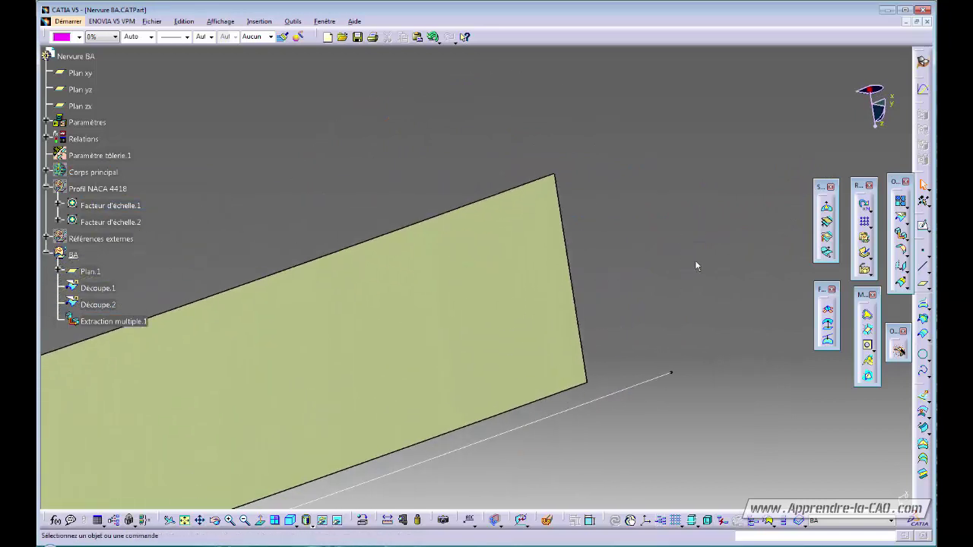
pyautogui.click(923, 258)
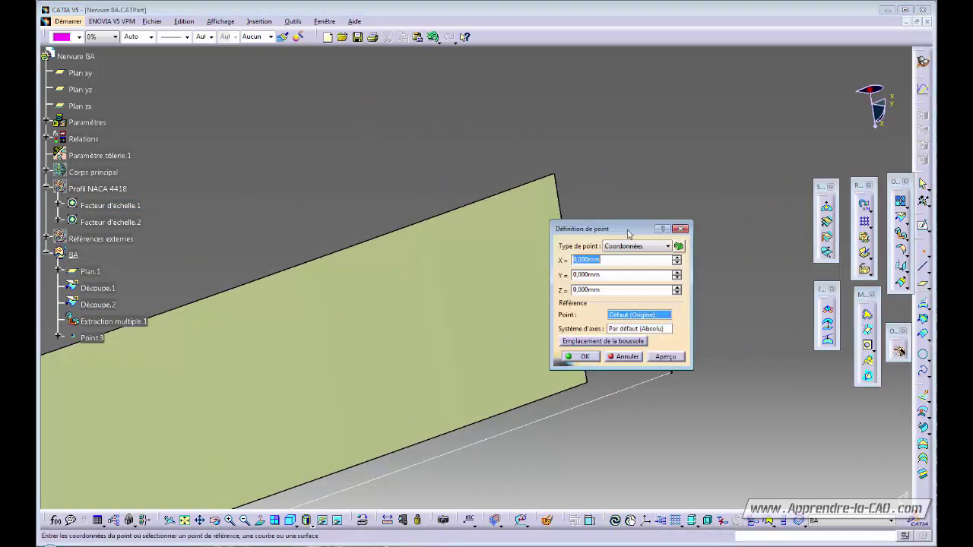
pyautogui.click(622, 245)
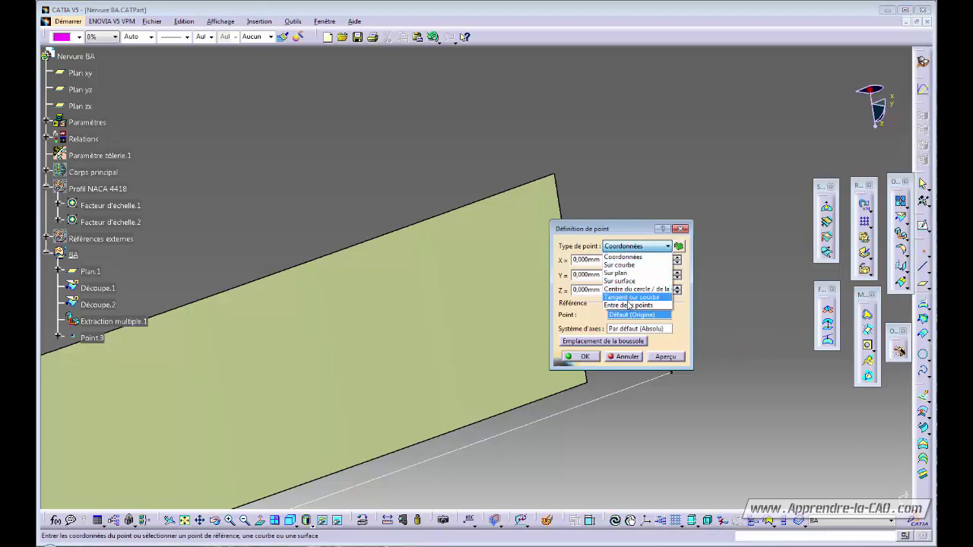
pyautogui.click(619, 264)
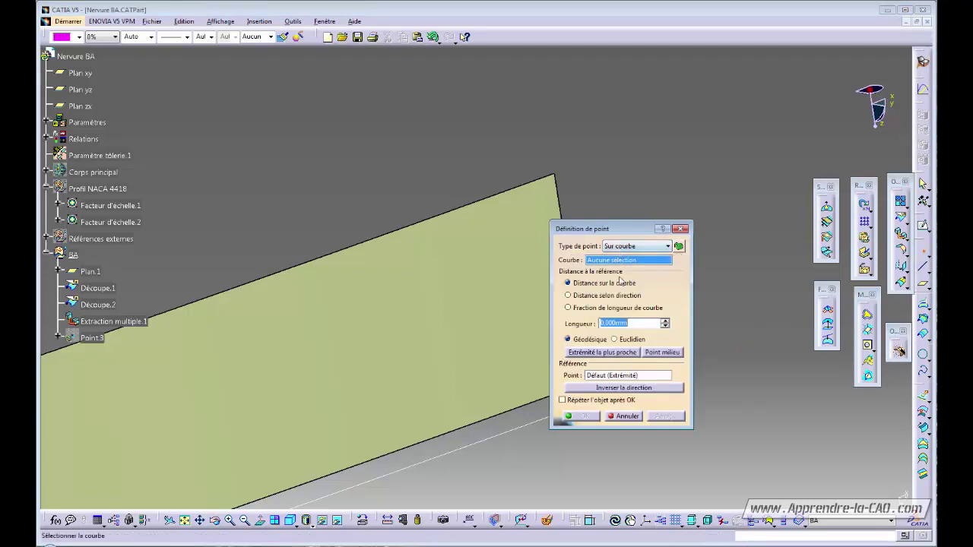
pyautogui.click(661, 354)
pyautogui.moveTo(616, 183); pyautogui.dragTo(479, 125, button='middle')
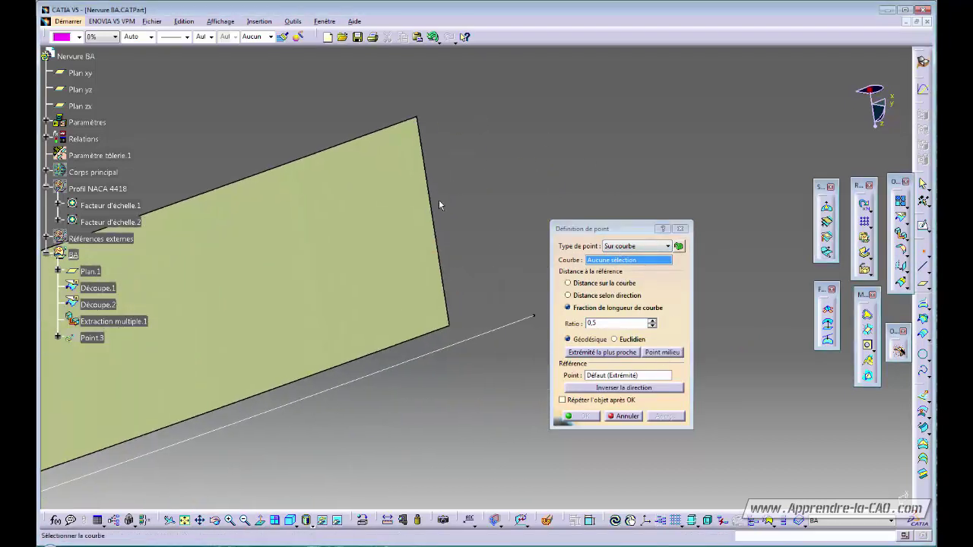
pyautogui.click(436, 209)
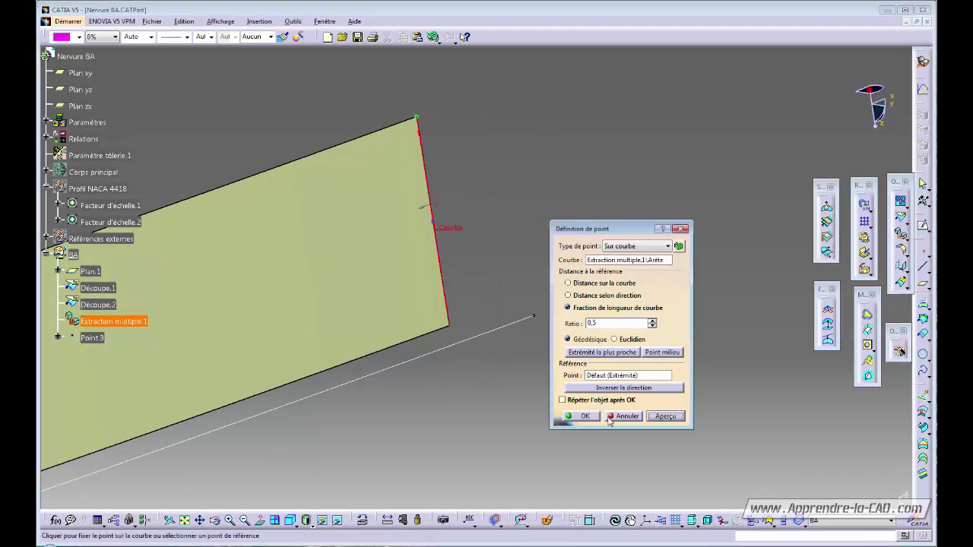
pyautogui.click(594, 417)
# Create a parallel curve on Extraction multiple.1 through the end-edge midpoint, using a tangent extraction of the flange's long edge as the reference.
pyautogui.moveTo(586, 271); pyautogui.dragTo(624, 271, button='middle')
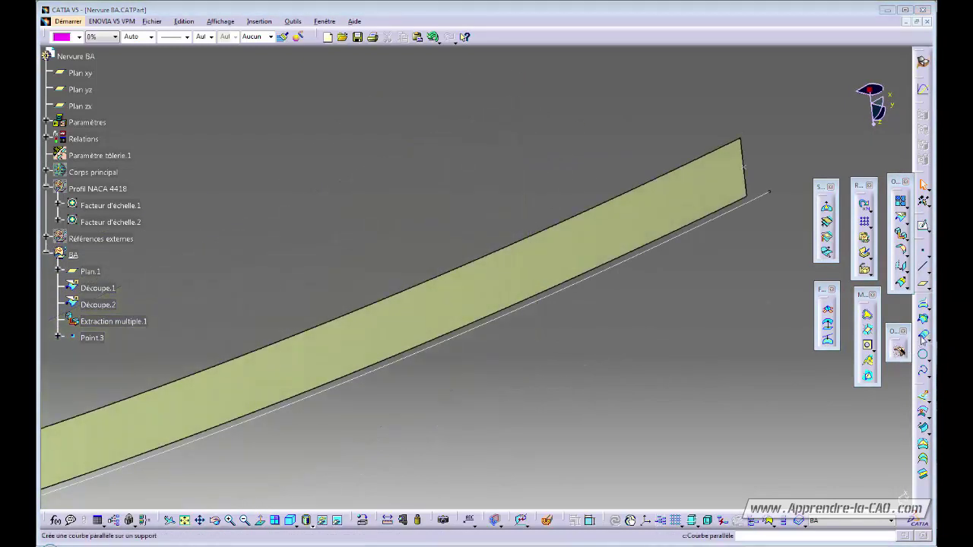
pyautogui.click(923, 335)
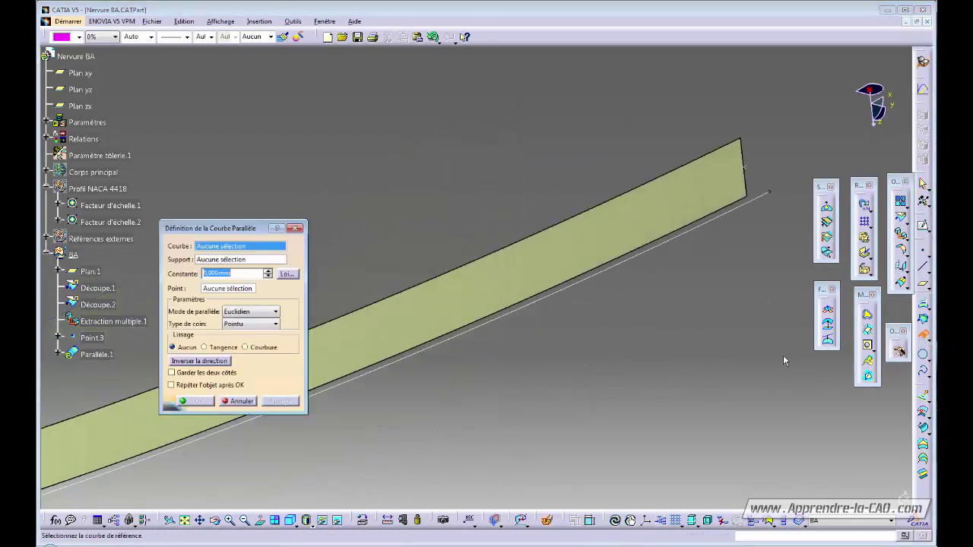
pyautogui.rightClick(229, 247)
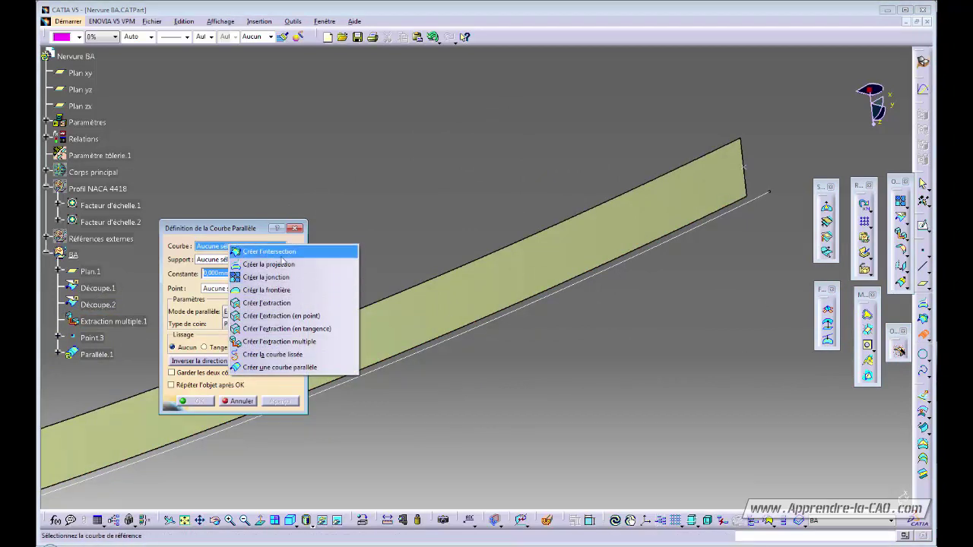
pyautogui.click(287, 328)
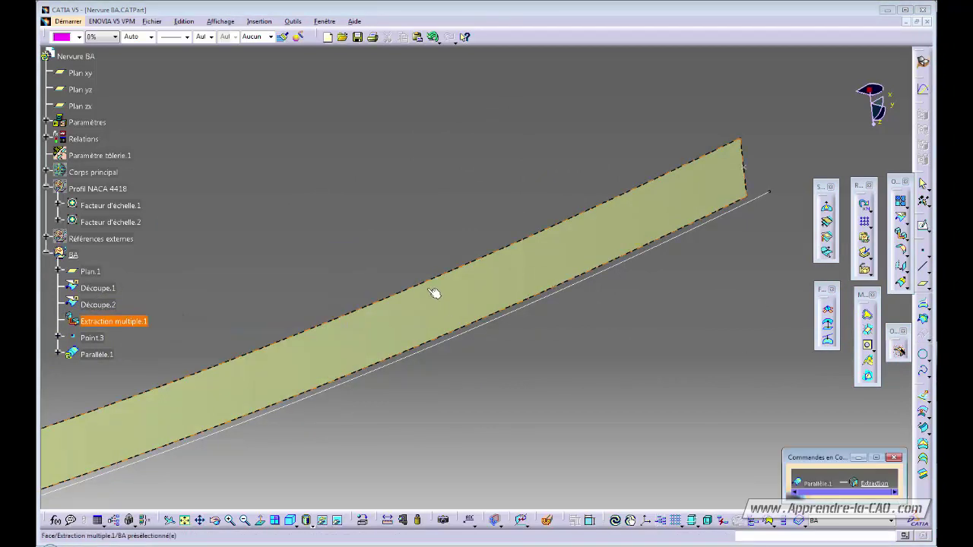
pyautogui.click(425, 282)
pyautogui.keyDown('ctrl'); pyautogui.moveTo(453, 254); pyautogui.dragTo(465, 211, button='middle'); pyautogui.keyUp('ctrl')
pyautogui.moveTo(471, 275); pyautogui.dragTo(304, 340, button='middle')
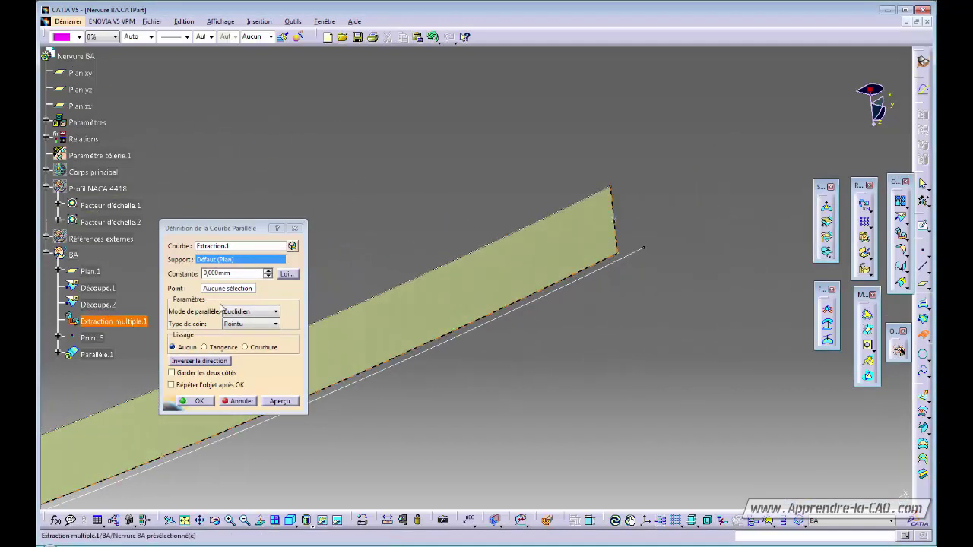
pyautogui.click(405, 324)
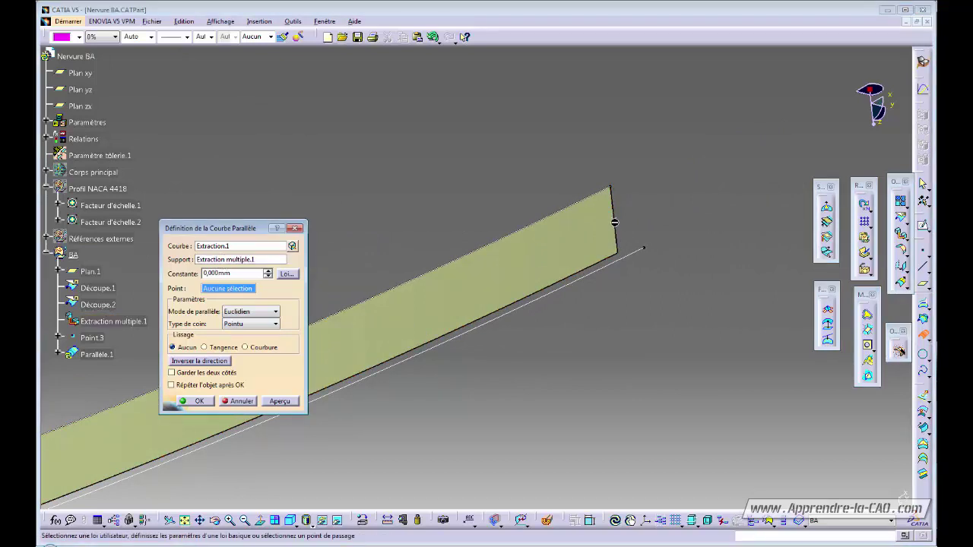
pyautogui.click(614, 222)
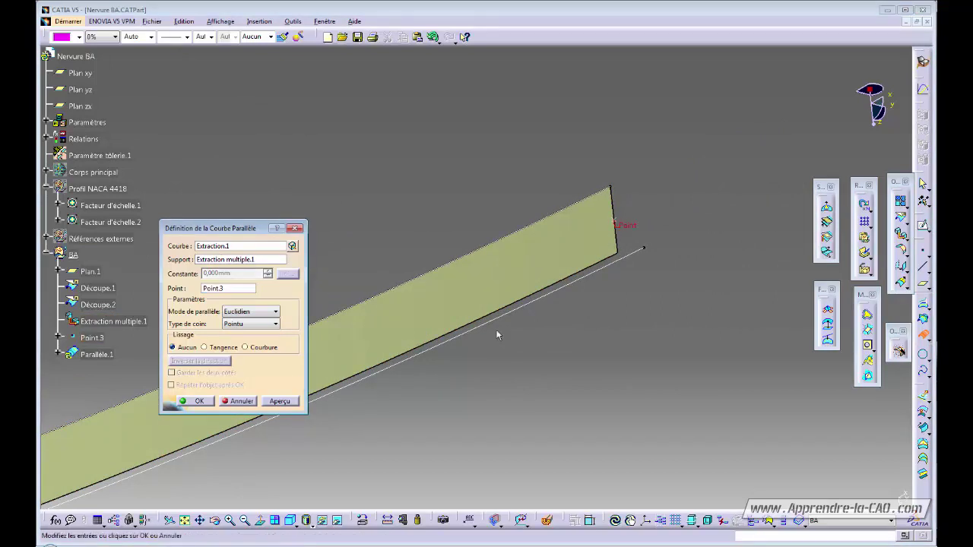
pyautogui.click(286, 404)
pyautogui.click(205, 402)
# Repeat points along the parallel curve Parallèle.1 with 12 instances, without creating normal planes or a new body.
pyautogui.moveTo(543, 348)
pyautogui.mouseDown(button='middle')
pyautogui.moveTo(539, 391)
pyautogui.moveTo(627, 315)
pyautogui.moveTo(586, 359)
pyautogui.moveTo(426, 349)
pyautogui.moveTo(449, 343)
pyautogui.moveTo(326, 391)
pyautogui.moveTo(450, 393)
pyautogui.moveTo(515, 365)
pyautogui.moveTo(642, 373)
pyautogui.mouseUp(button='middle')
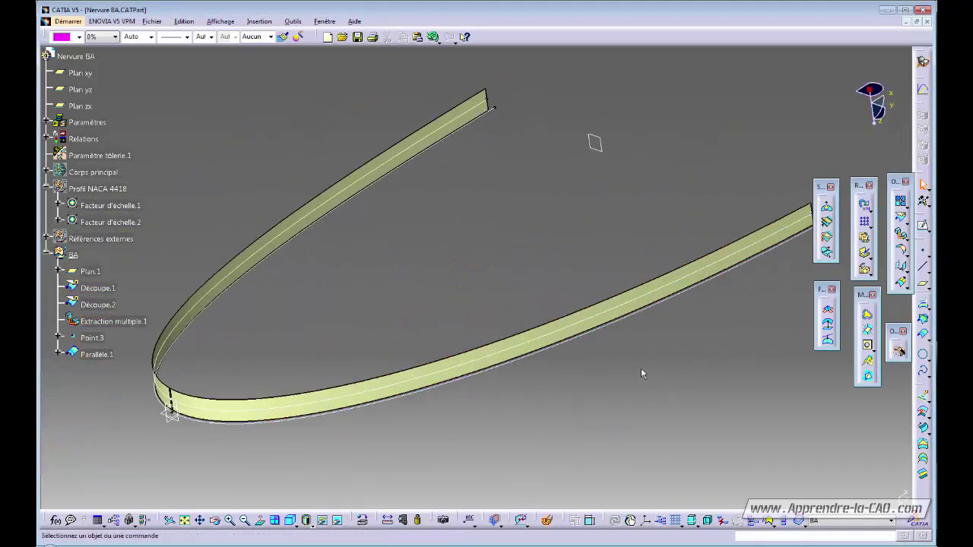
pyautogui.click(928, 260)
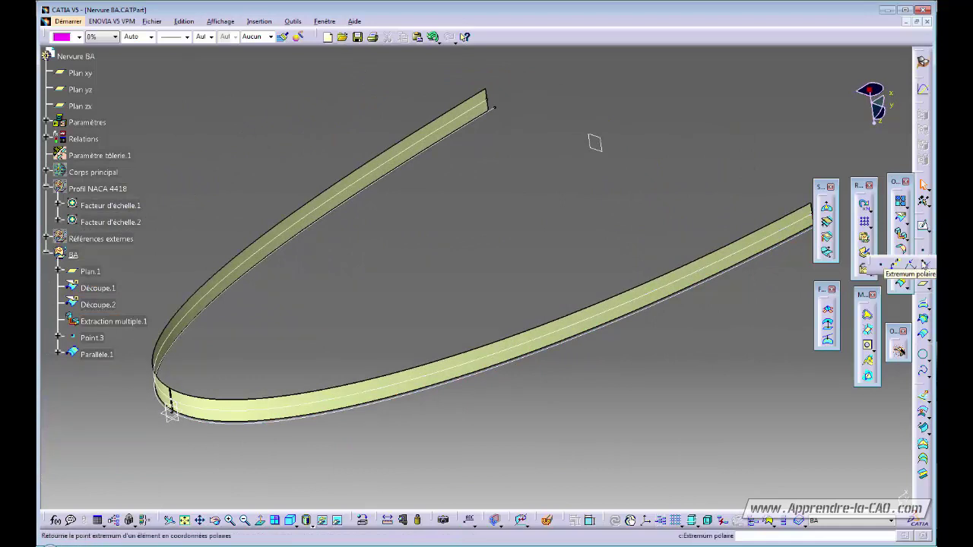
pyautogui.click(897, 265)
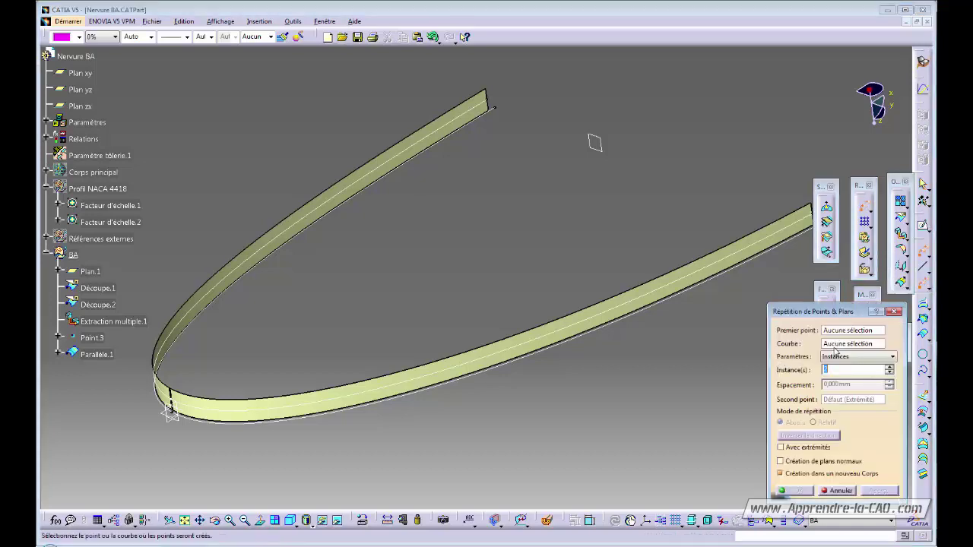
pyautogui.moveTo(732, 326); pyautogui.dragTo(652, 328, button='middle')
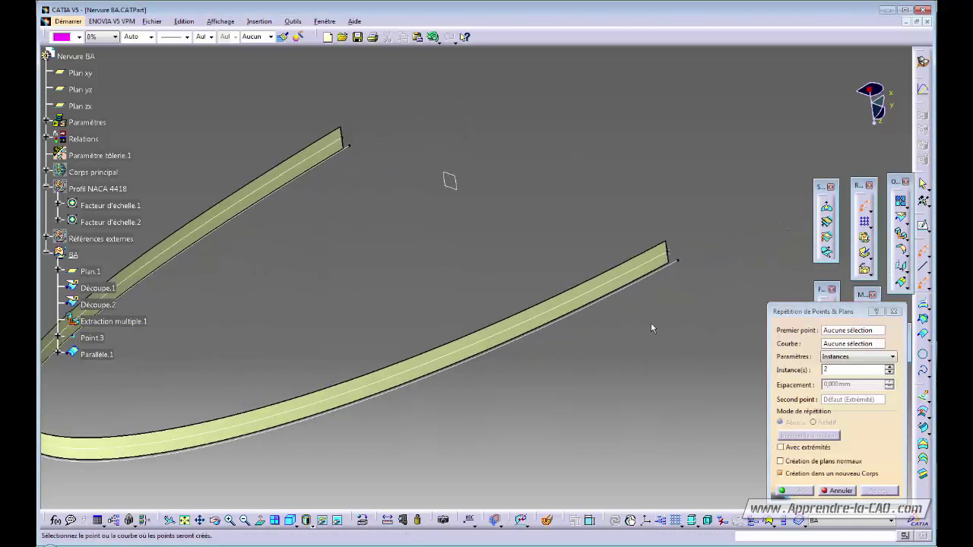
pyautogui.click(670, 257)
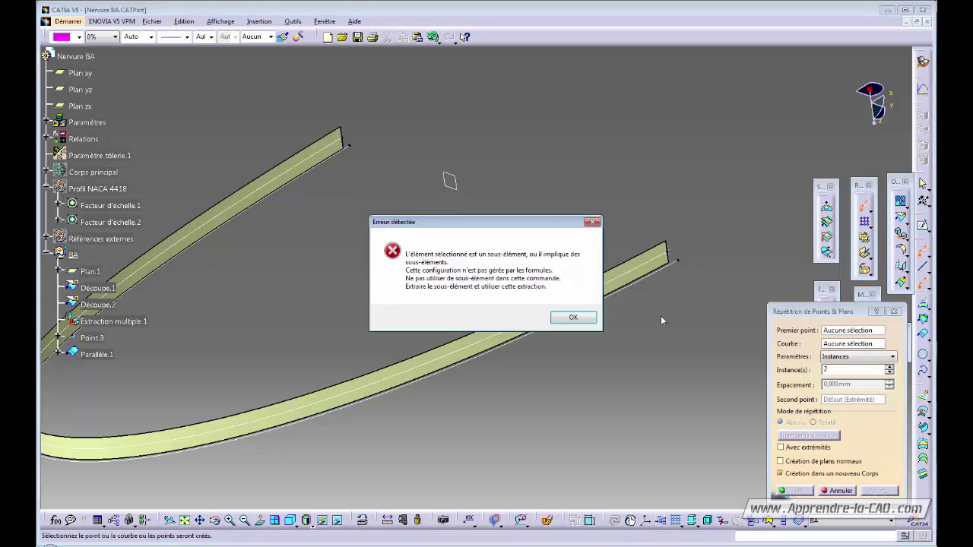
pyautogui.click(573, 318)
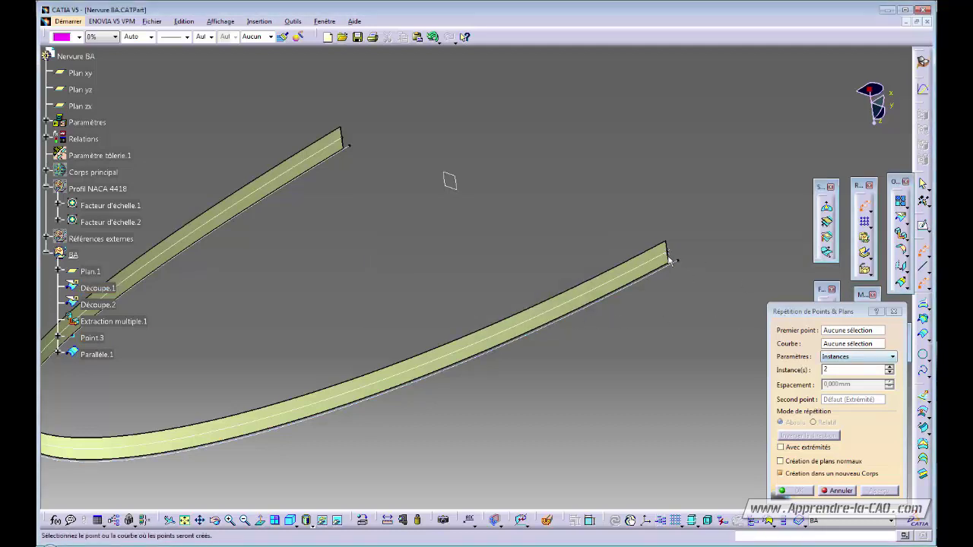
pyautogui.moveTo(673, 256)
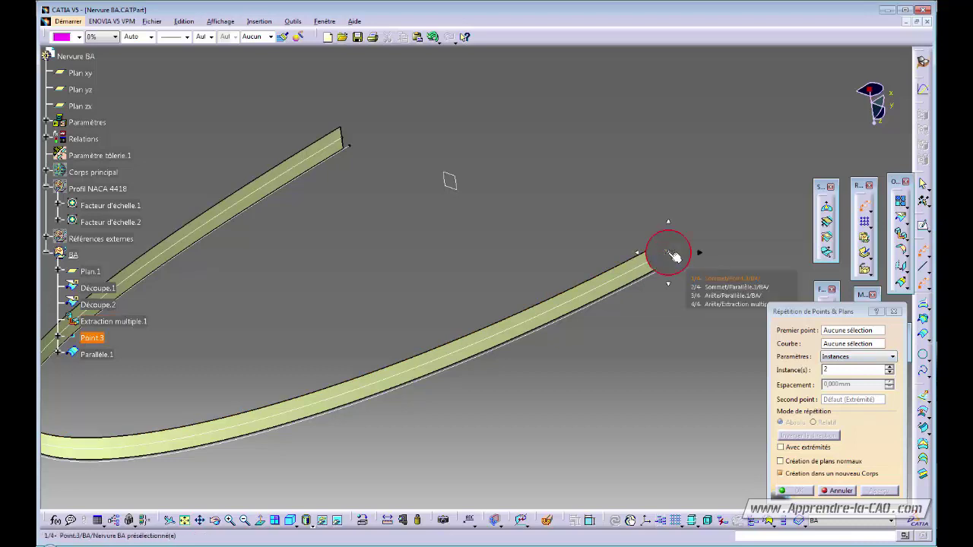
pyautogui.click(718, 288)
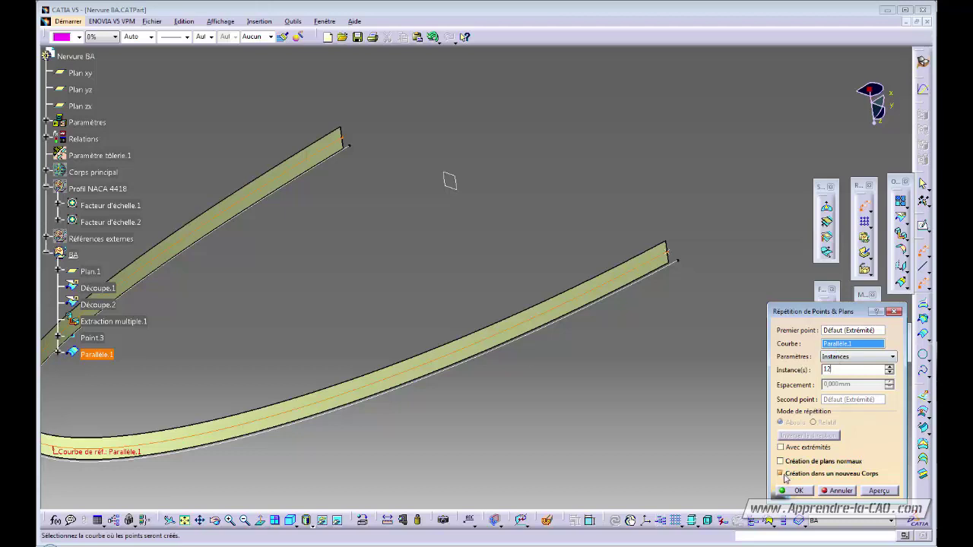
pyautogui.moveTo(598, 410); pyautogui.dragTo(722, 371, button='middle')
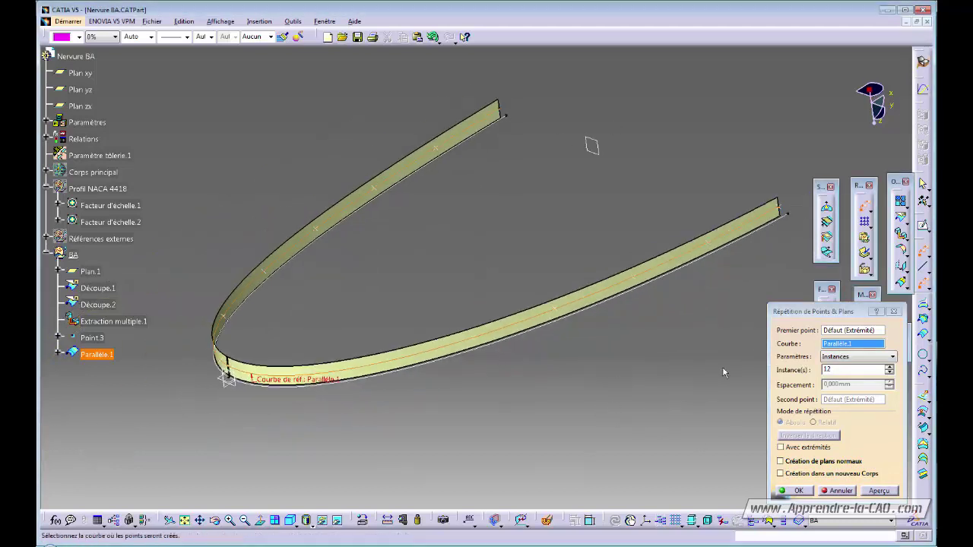
pyautogui.moveTo(585, 375); pyautogui.dragTo(502, 342, button='middle')
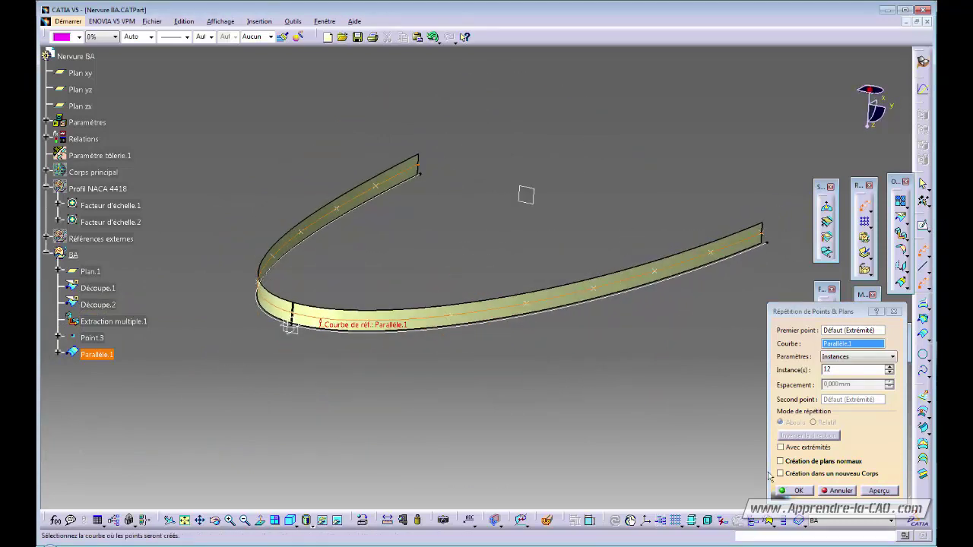
pyautogui.click(798, 491)
# Hide the parallel curve, Découpe.1, Découpe.2, Plan.1 and Extraction multiple.1 so that only the points remain displayed.
pyautogui.moveTo(673, 356); pyautogui.dragTo(549, 390, button='middle')
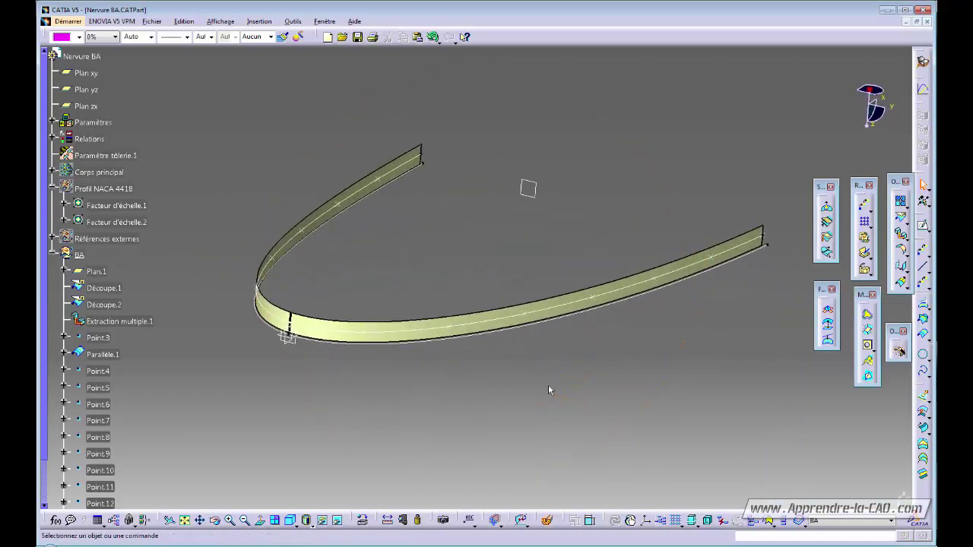
pyautogui.moveTo(44, 289); pyautogui.dragTo(45, 335)
pyautogui.click(109, 305)
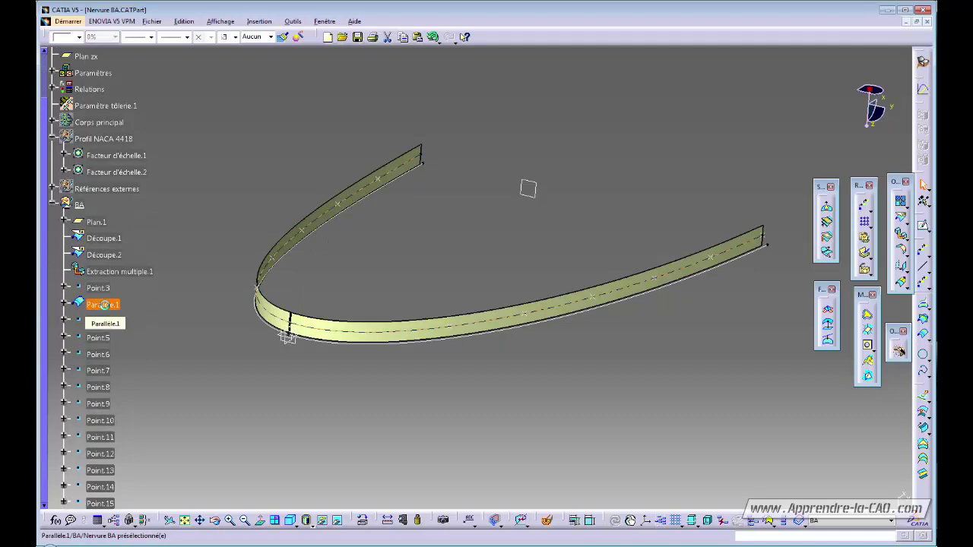
pyautogui.press('space')
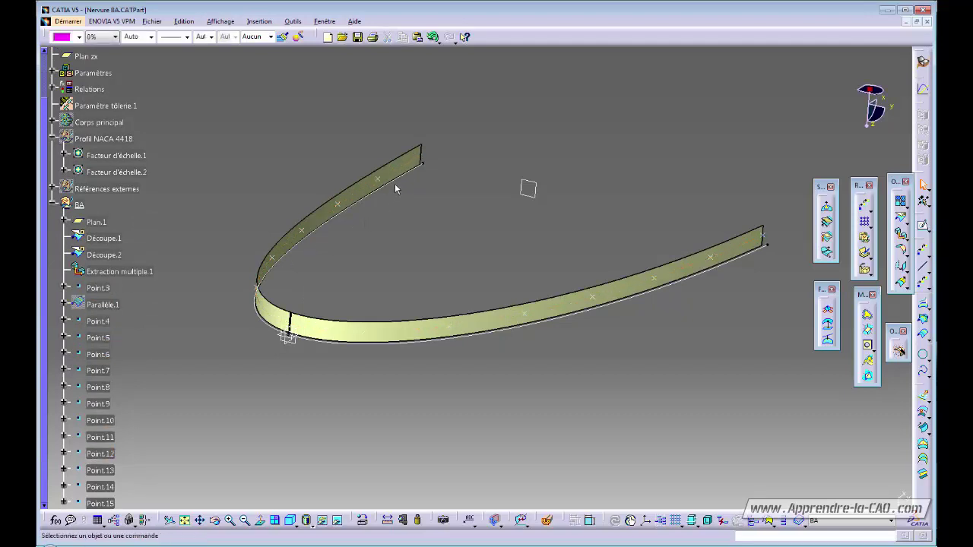
pyautogui.click(108, 239)
pyautogui.hotkey('ctrl', 'h')
pyautogui.click(104, 224)
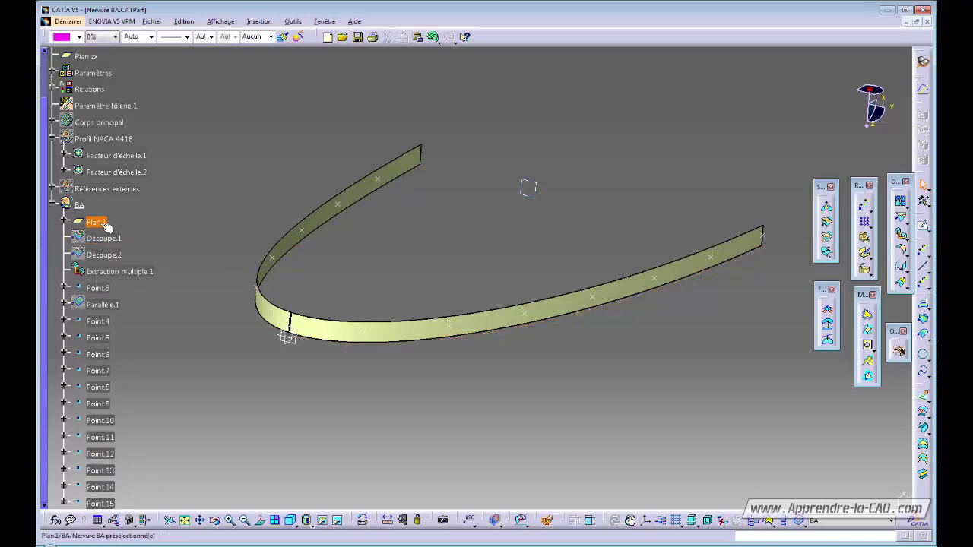
pyautogui.hotkey('ctrl', 'h')
pyautogui.click(119, 271)
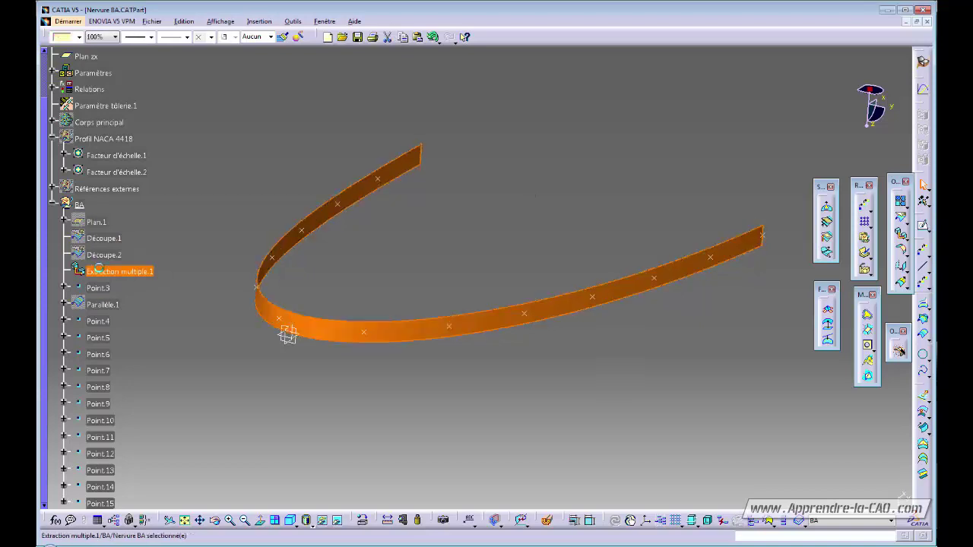
pyautogui.hotkey('ctrl', 'h')
pyautogui.moveTo(523, 353); pyautogui.dragTo(514, 351, button='middle')
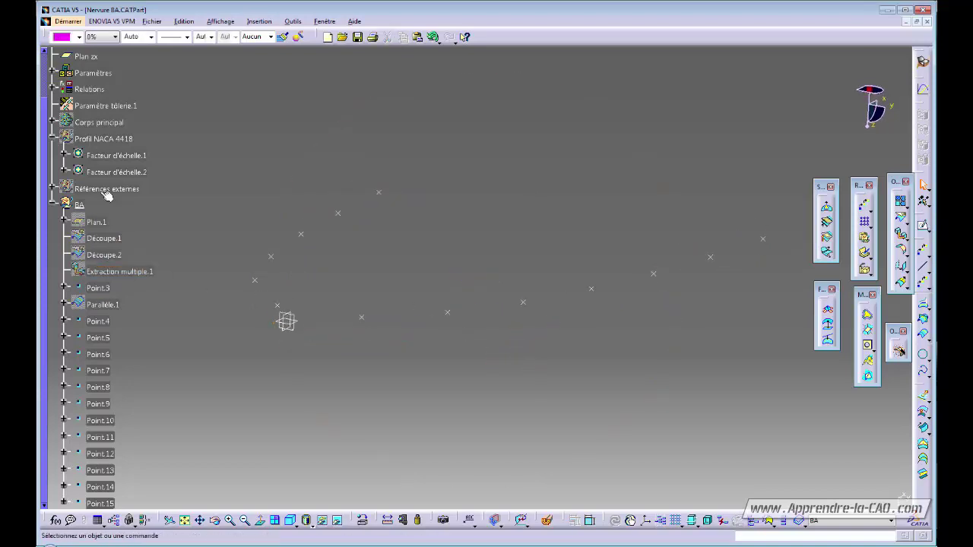
# Show the main body, Corps principal, again and hide the construction point Point.3 at the flange end.
pyautogui.rightClick(97, 123)
pyautogui.click(129, 156)
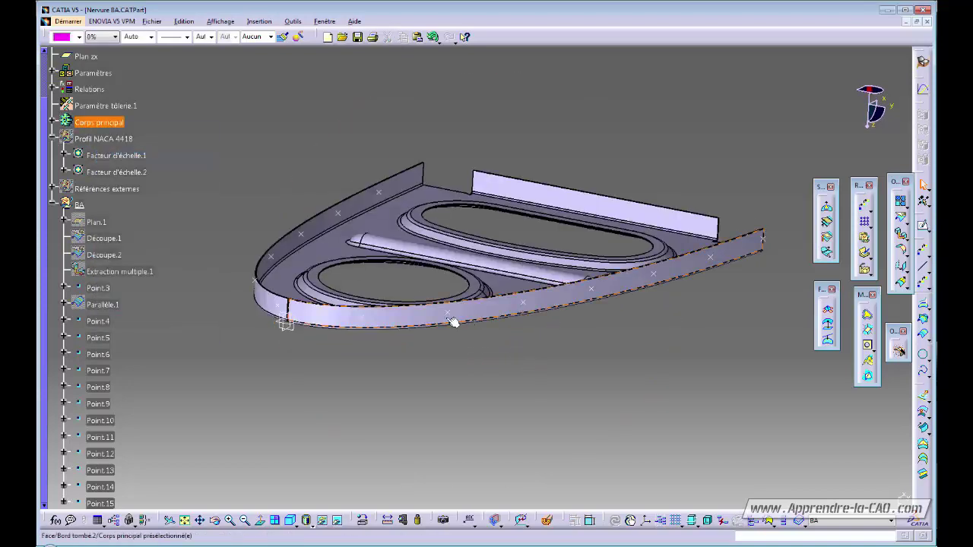
pyautogui.moveTo(451, 321); pyautogui.dragTo(550, 337, button='middle')
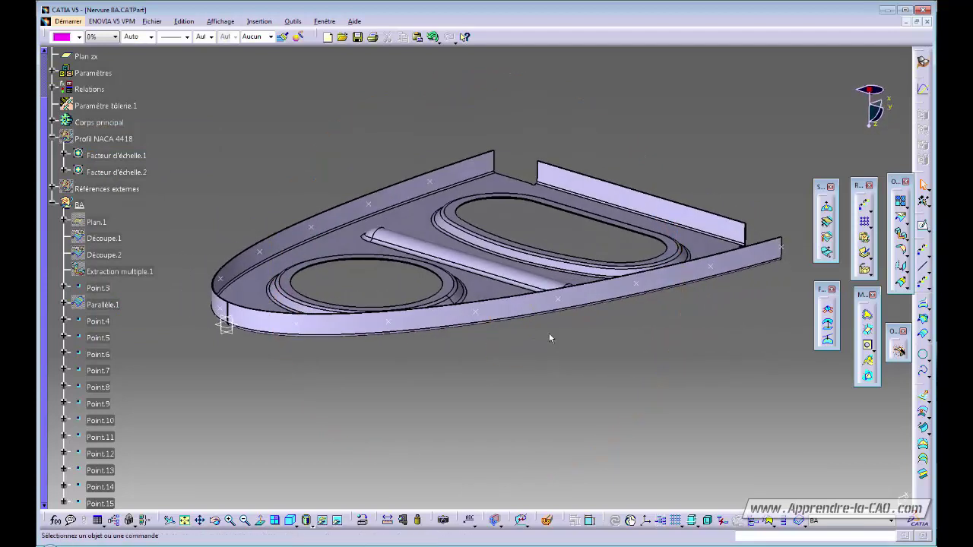
pyautogui.doubleClick(781, 248)
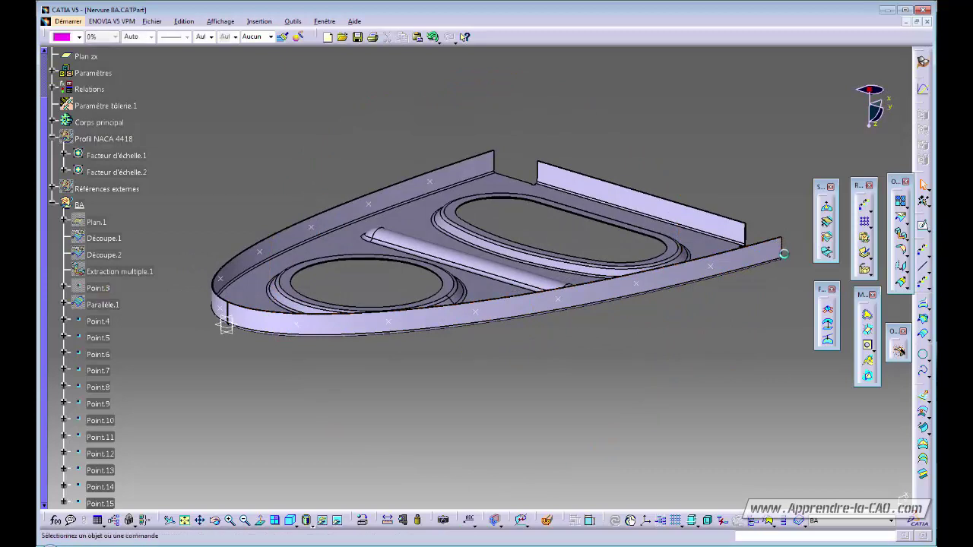
pyautogui.moveTo(380, 326); pyautogui.dragTo(609, 370, button='middle')
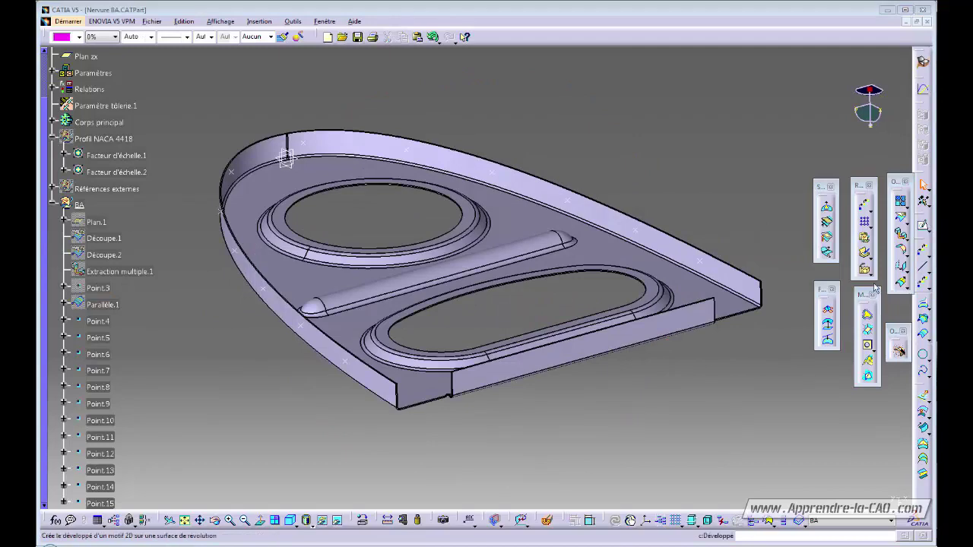
# Open a sketch on the rear flange's outer face and project its two short end edges as construction elements.
pyautogui.click(925, 229)
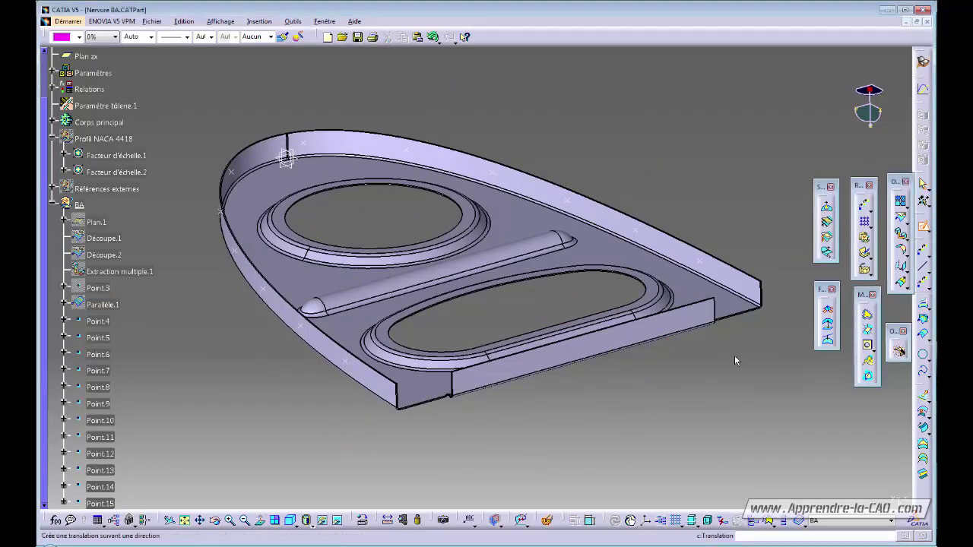
pyautogui.click(575, 359)
pyautogui.moveTo(630, 383); pyautogui.dragTo(546, 381, button='middle')
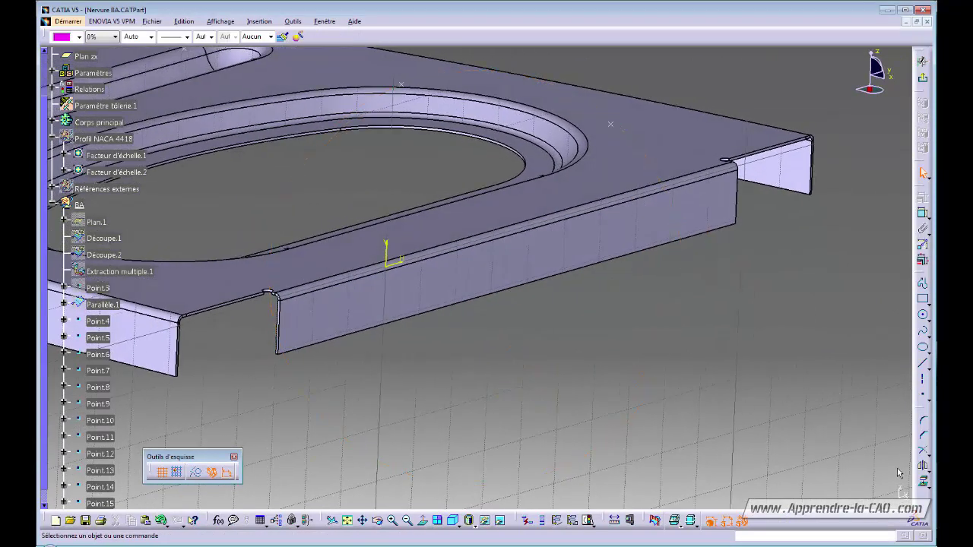
pyautogui.click(921, 478)
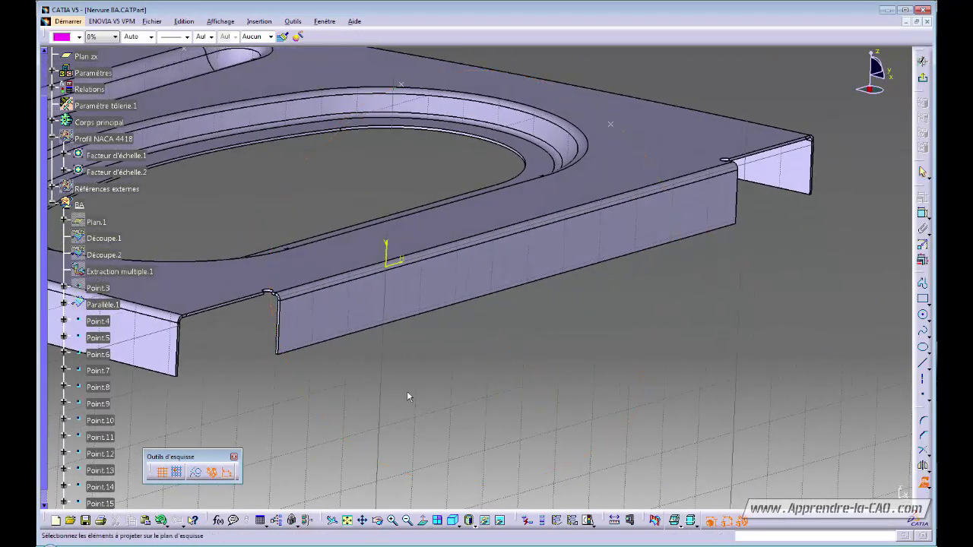
pyautogui.click(283, 324)
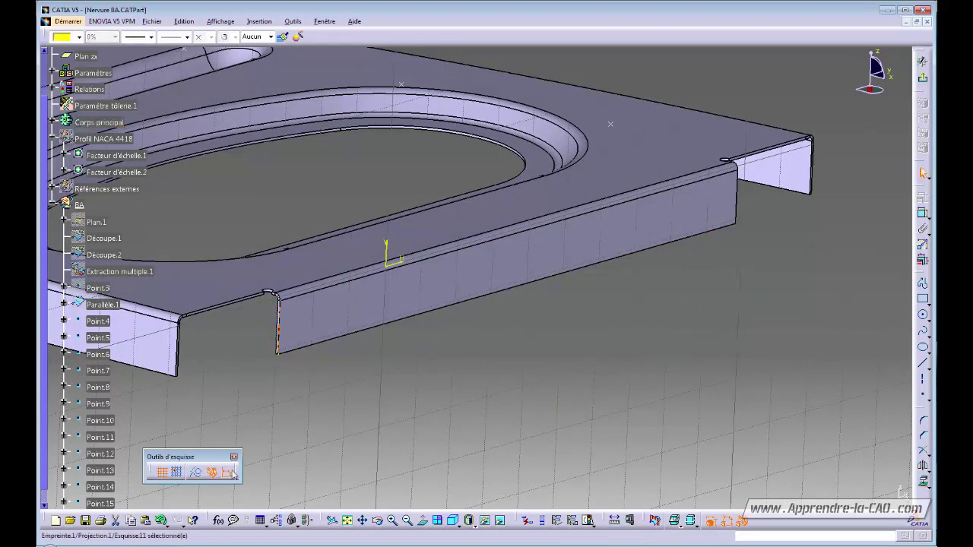
pyautogui.click(922, 481)
pyautogui.click(744, 193)
# Draw a construction line between the midpoints of the two projected edges and place two points on its left half.
pyautogui.click(921, 366)
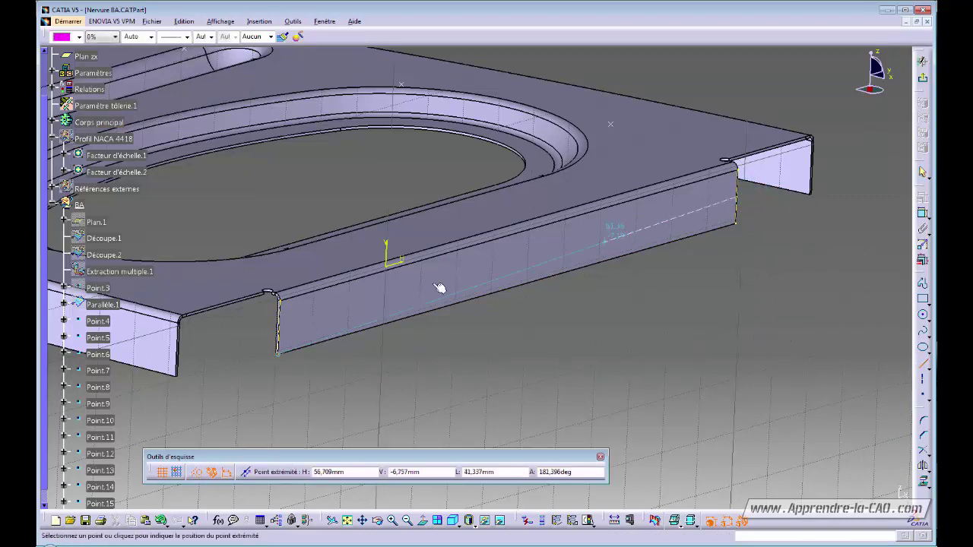
pyautogui.click(278, 328)
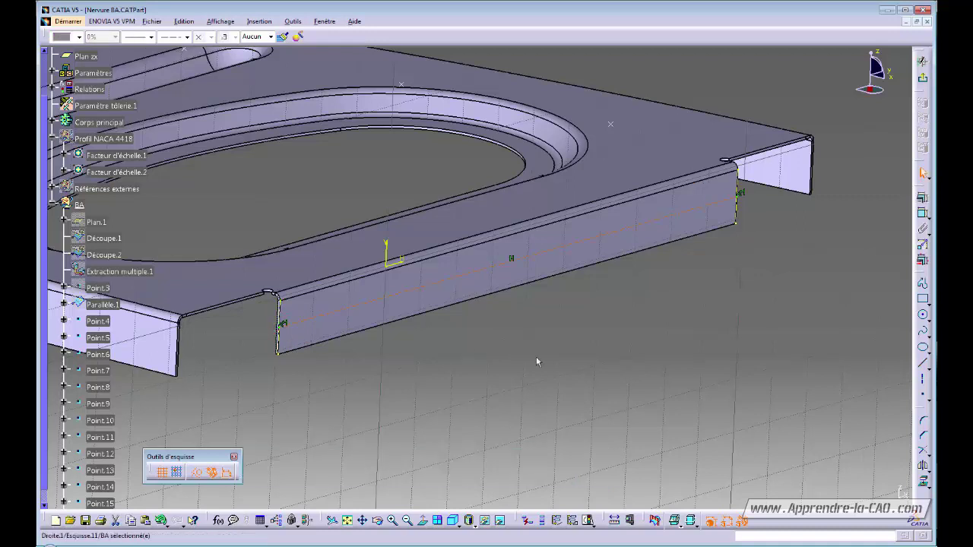
pyautogui.click(922, 396)
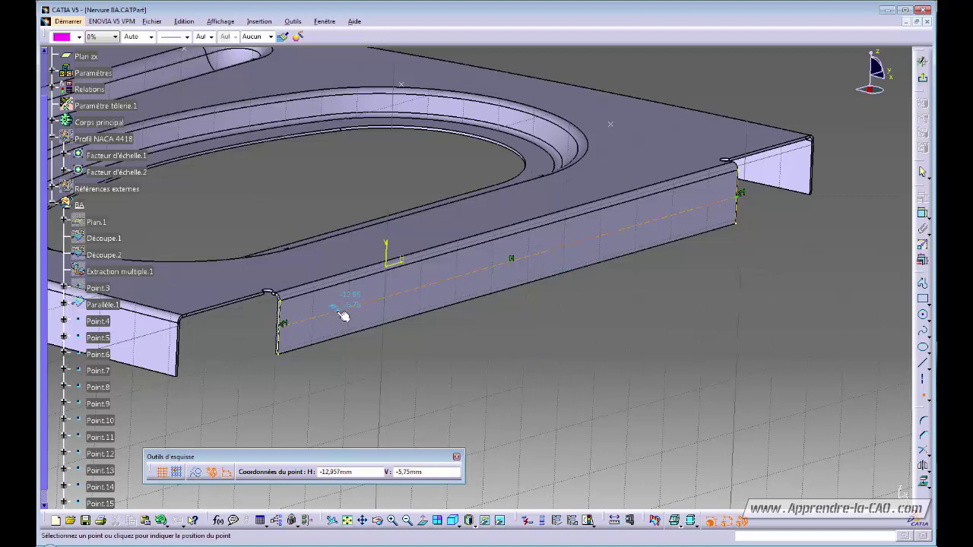
pyautogui.click(353, 308)
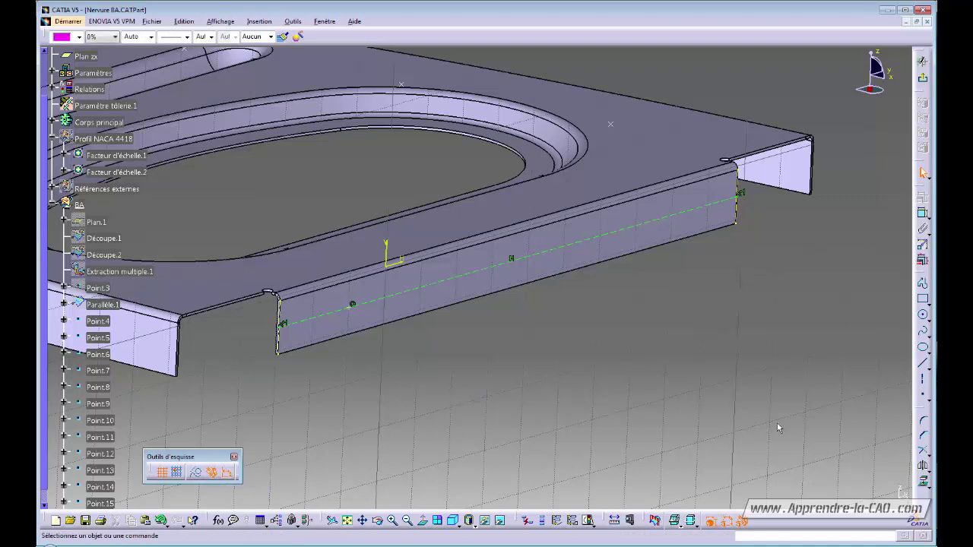
pyautogui.click(468, 271)
pyautogui.click(554, 364)
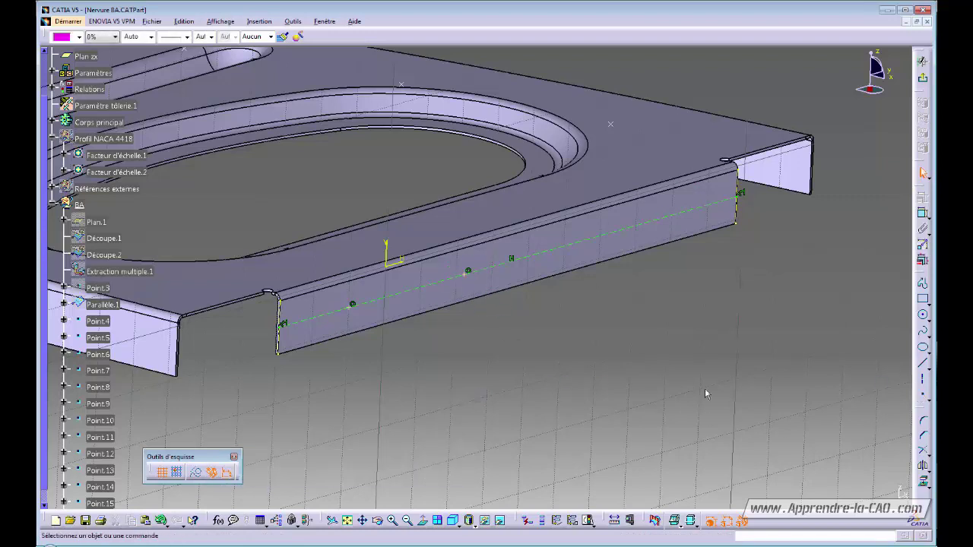
# Draw a vertical construction line about 17 mm long downward from the midpoint of the flange centreline.
pyautogui.click(922, 362)
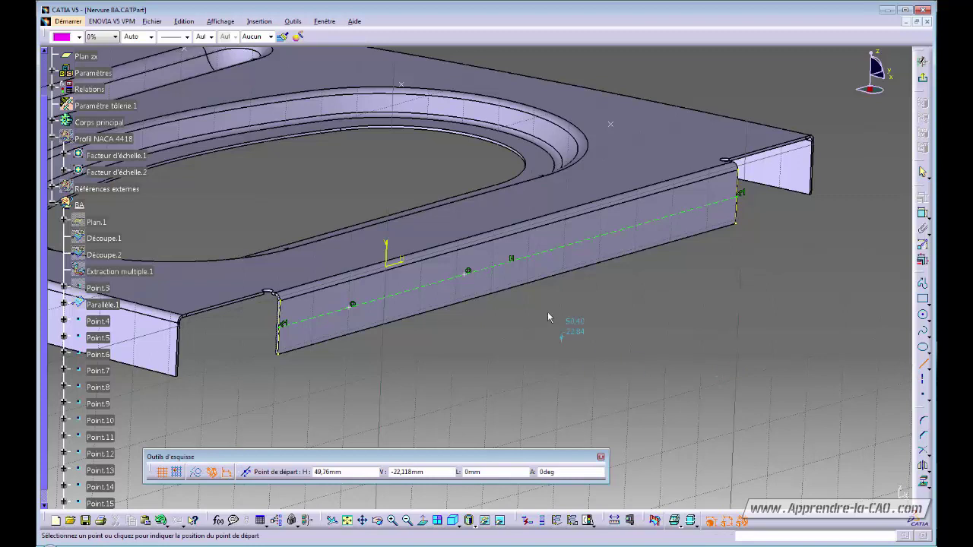
pyautogui.click(512, 259)
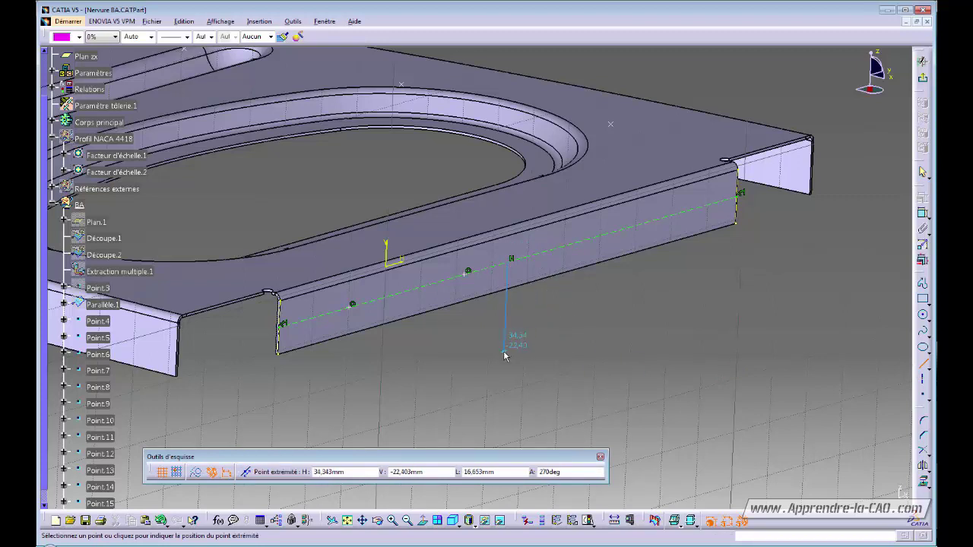
pyautogui.click(504, 351)
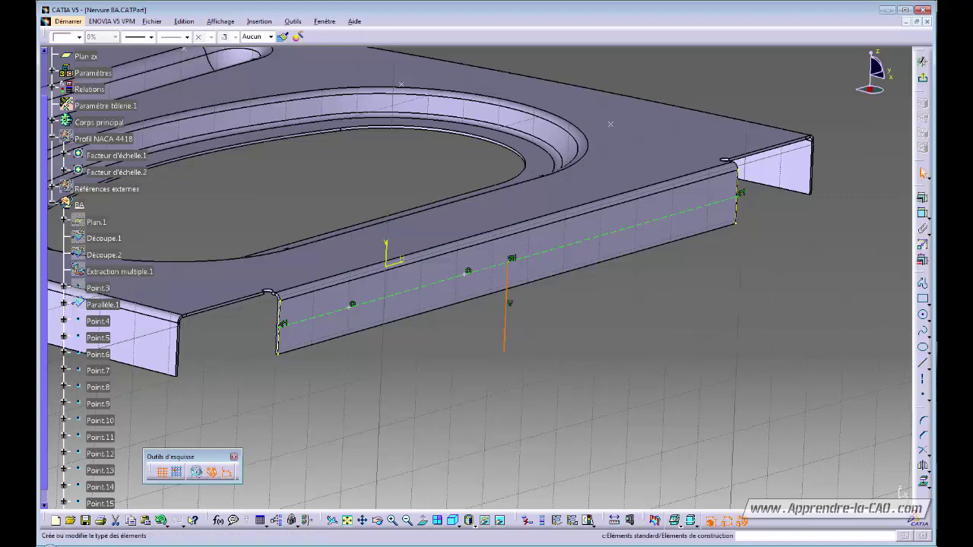
pyautogui.click(478, 391)
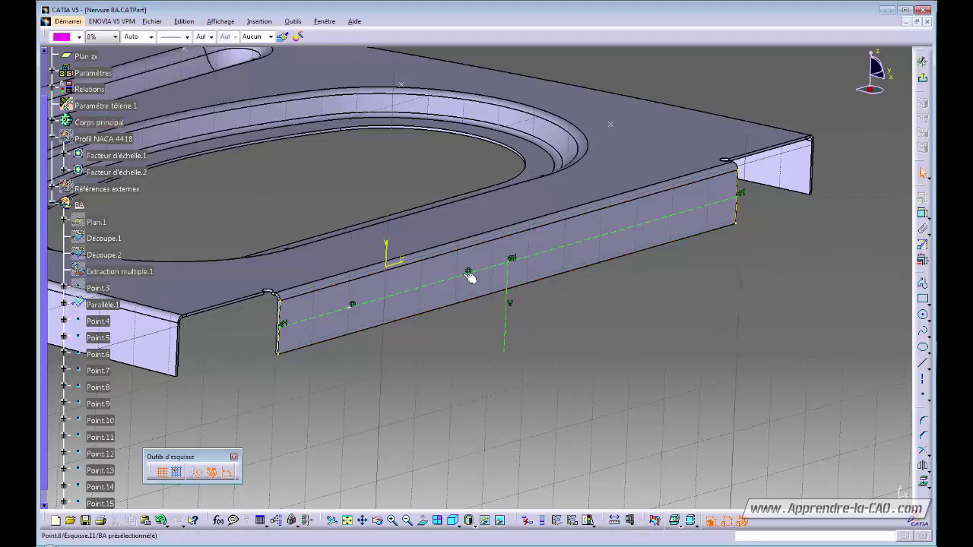
# Mirror the two sketched points about the vertical construction line.
pyautogui.click(352, 306)
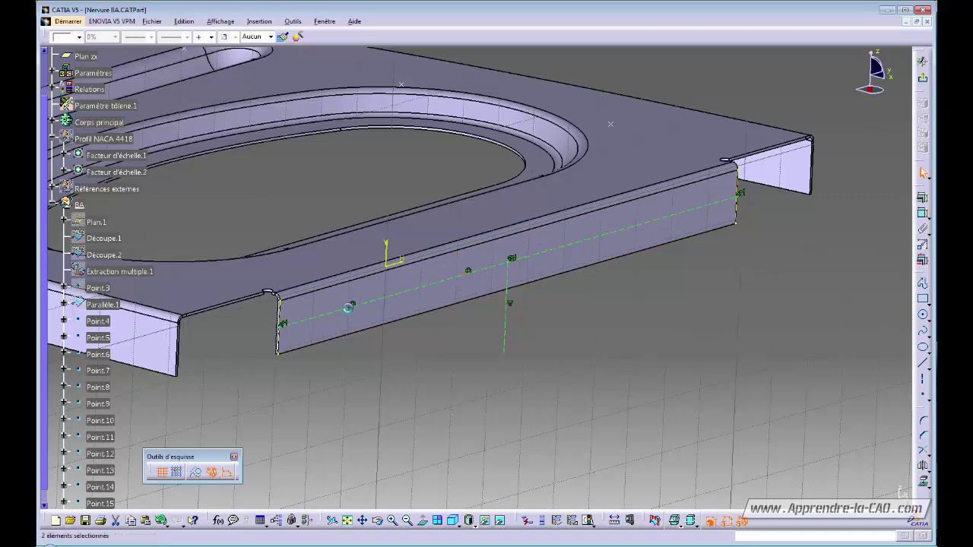
pyautogui.click(920, 467)
pyautogui.click(509, 323)
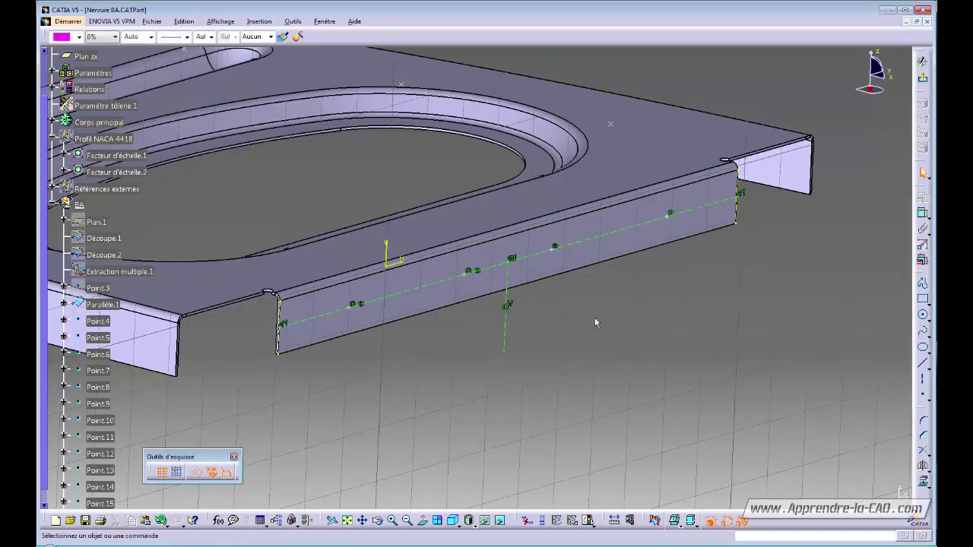
# Dimension the distance between the two inner points and set it to 30 mm.
pyautogui.moveTo(595, 323)
pyautogui.mouseDown(button='middle')
pyautogui.moveTo(539, 322)
pyautogui.moveTo(574, 330)
pyautogui.mouseUp(button='middle')
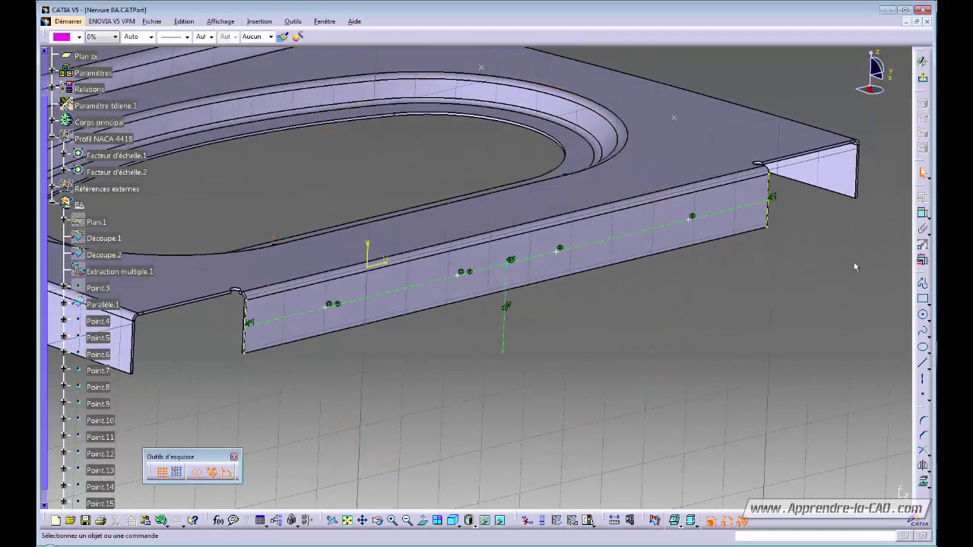
pyautogui.click(920, 218)
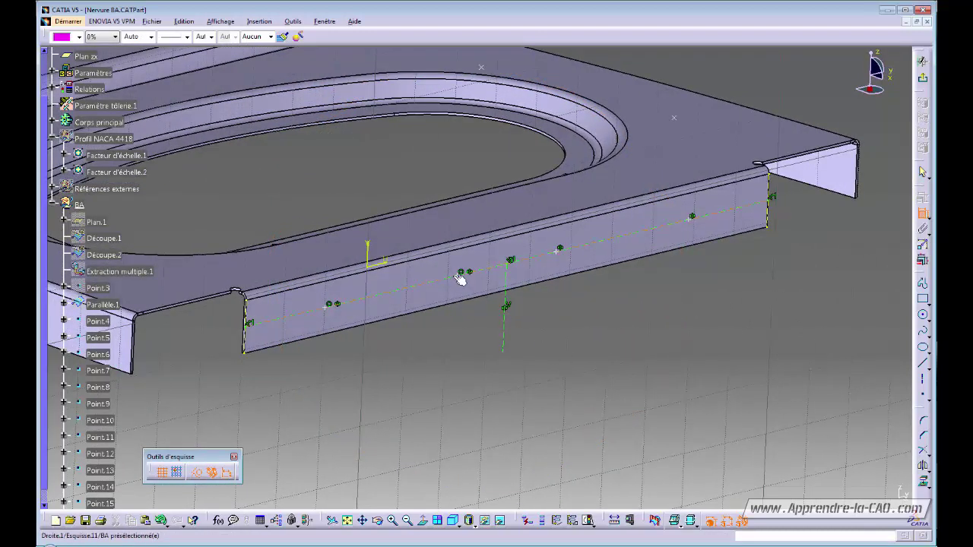
pyautogui.click(559, 250)
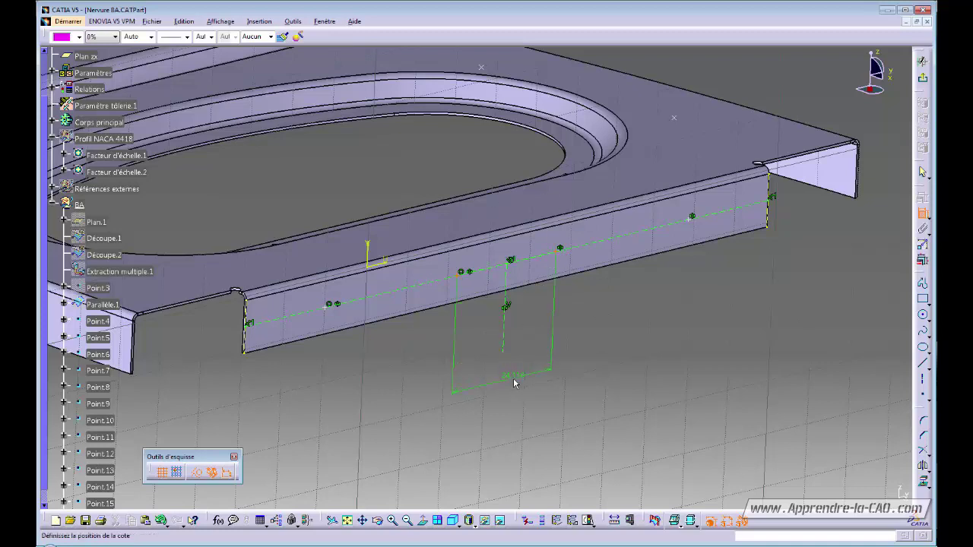
pyautogui.doubleClick(521, 382)
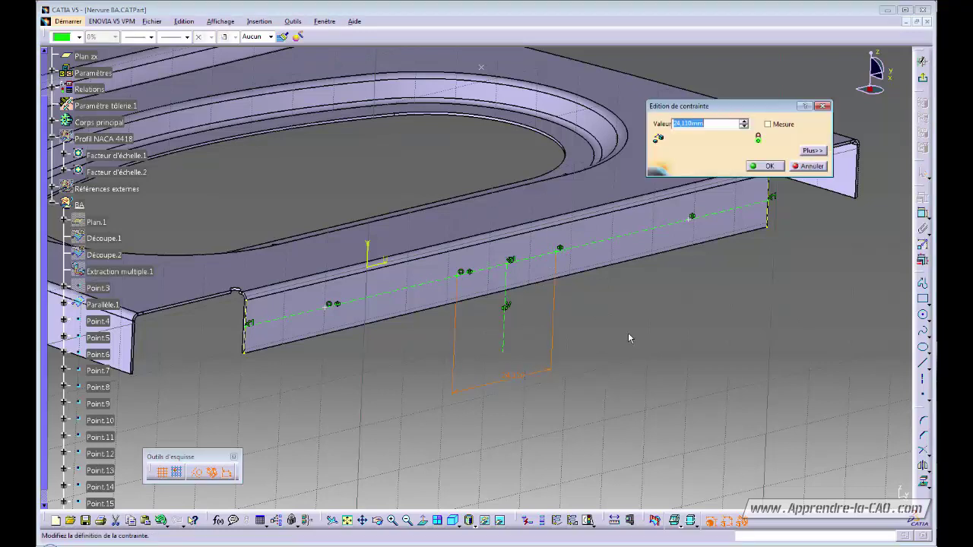
pyautogui.write('30')
pyautogui.press('Return')
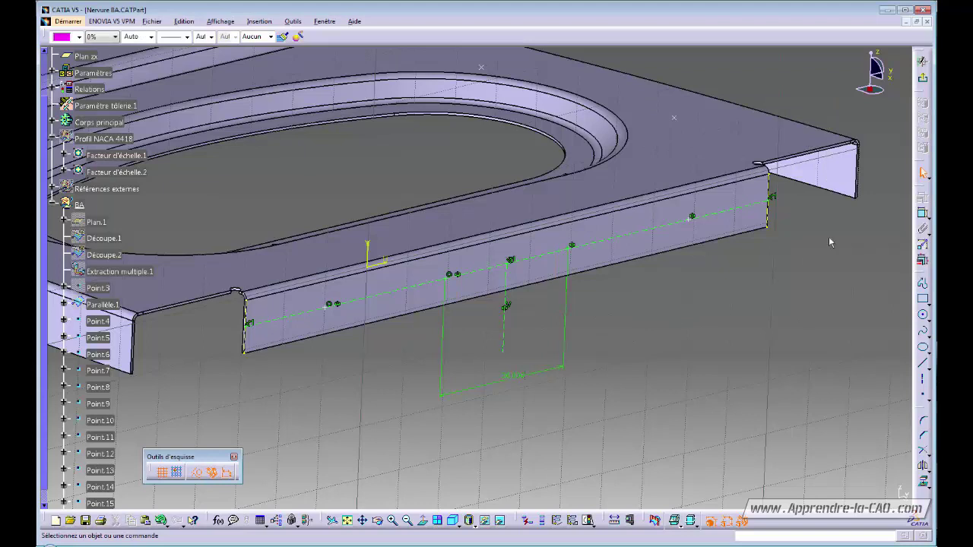
# Dimension the spacing between the left inner point and the left outer point and set it to 30 mm.
pyautogui.click(922, 214)
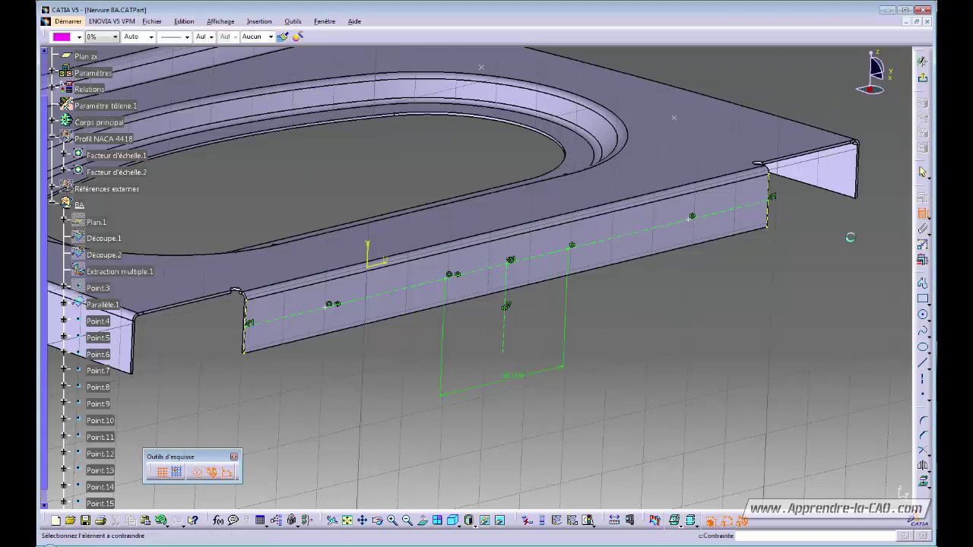
pyautogui.click(450, 279)
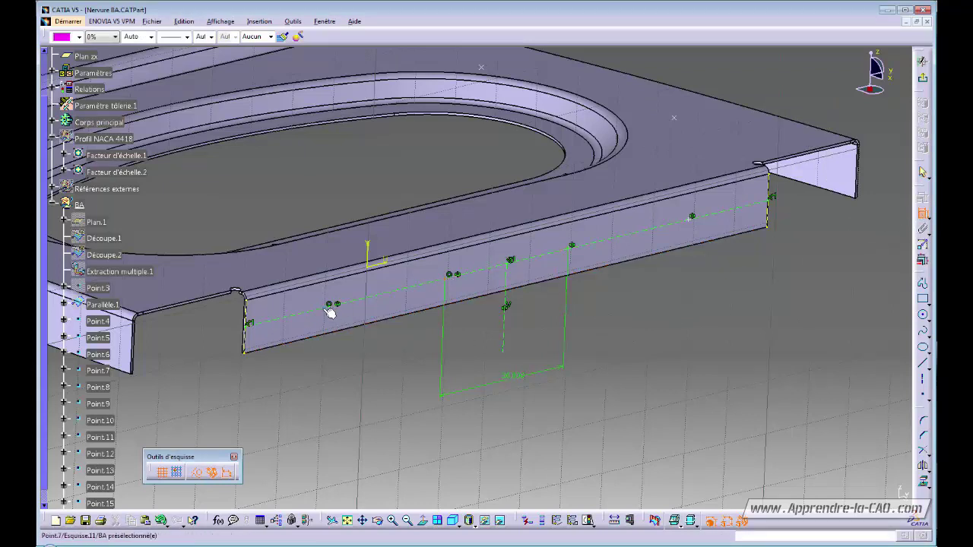
pyautogui.doubleClick(378, 346)
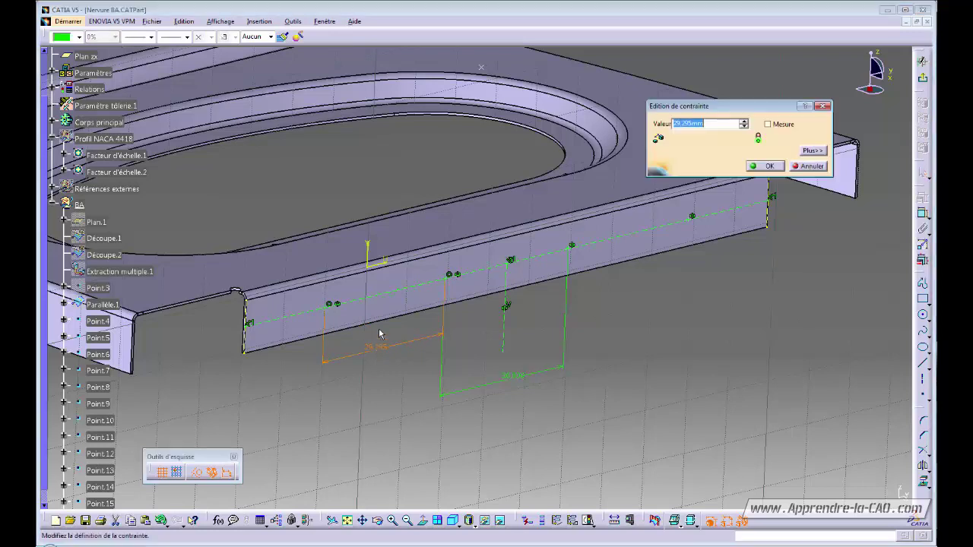
pyautogui.write('35')
pyautogui.press('Return')
pyautogui.click(692, 363)
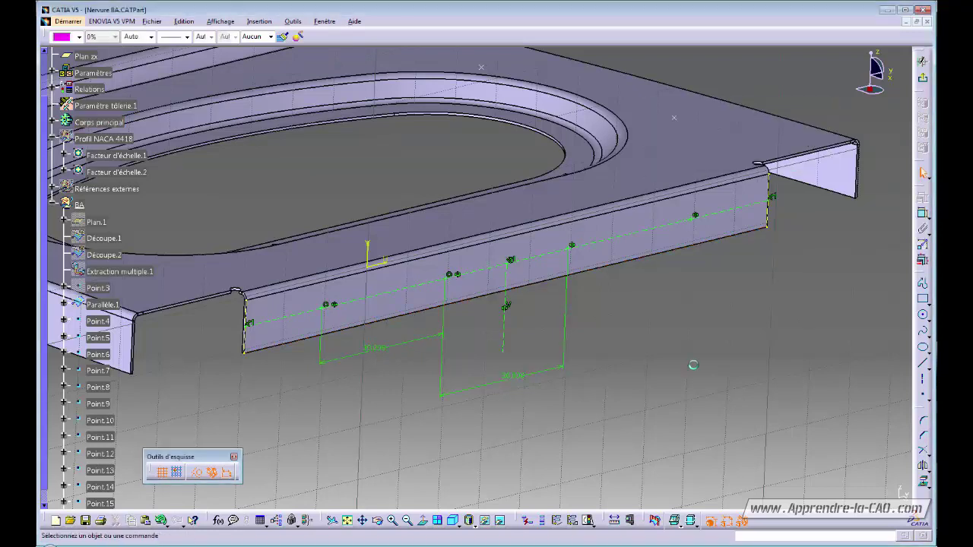
# Exit the point sketch and switch to the Generative Sheetmetal Design workbench.
pyautogui.click(922, 79)
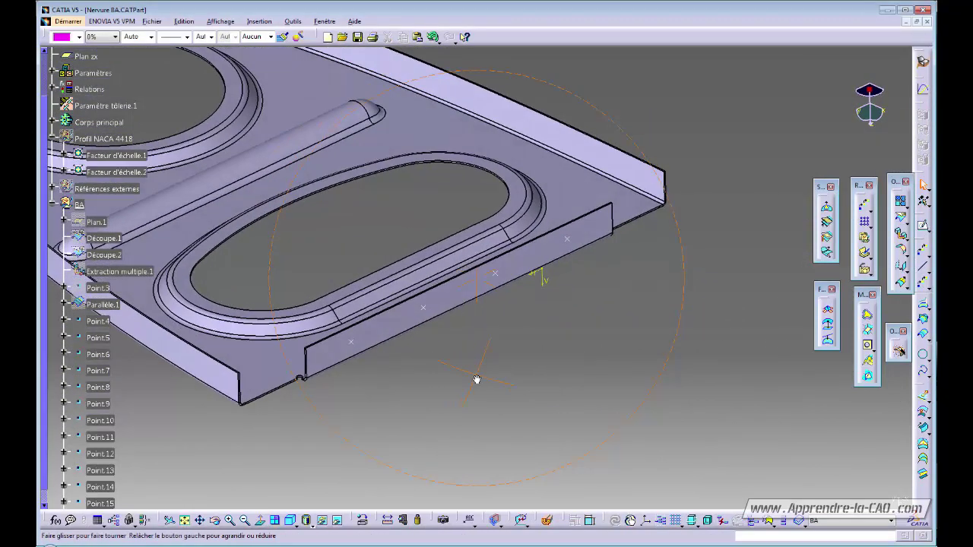
pyautogui.moveTo(487, 393); pyautogui.dragTo(523, 331, button='middle')
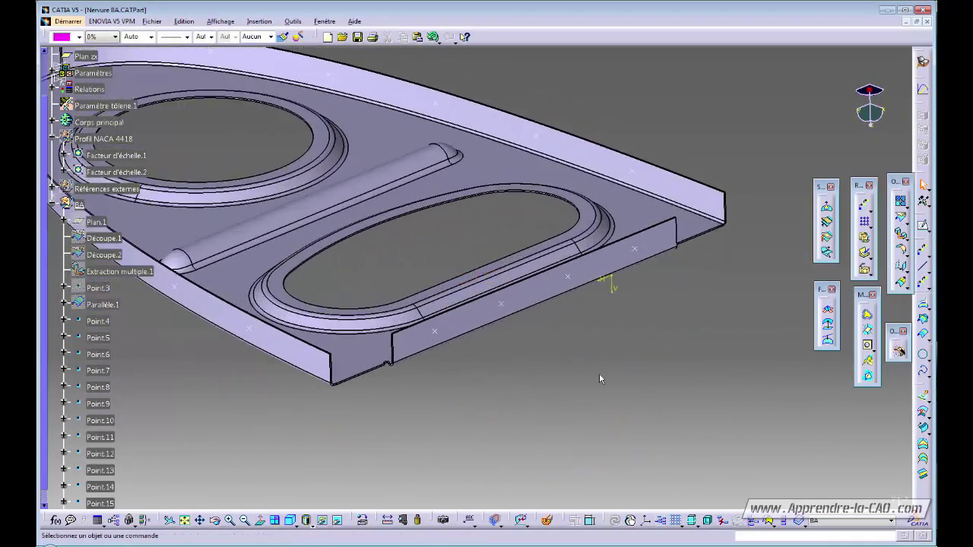
pyautogui.moveTo(651, 369); pyautogui.dragTo(687, 383, button='middle')
pyautogui.click(921, 61)
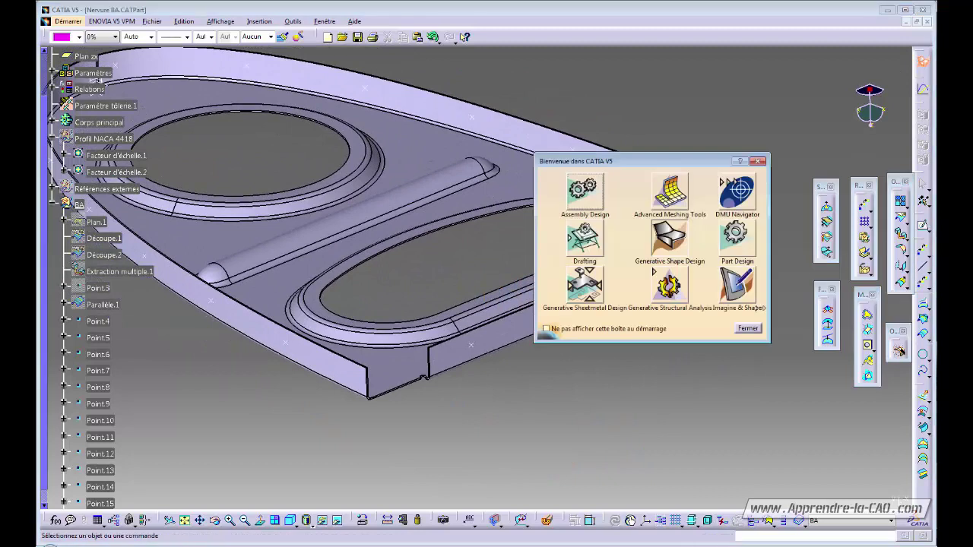
pyautogui.click(702, 266)
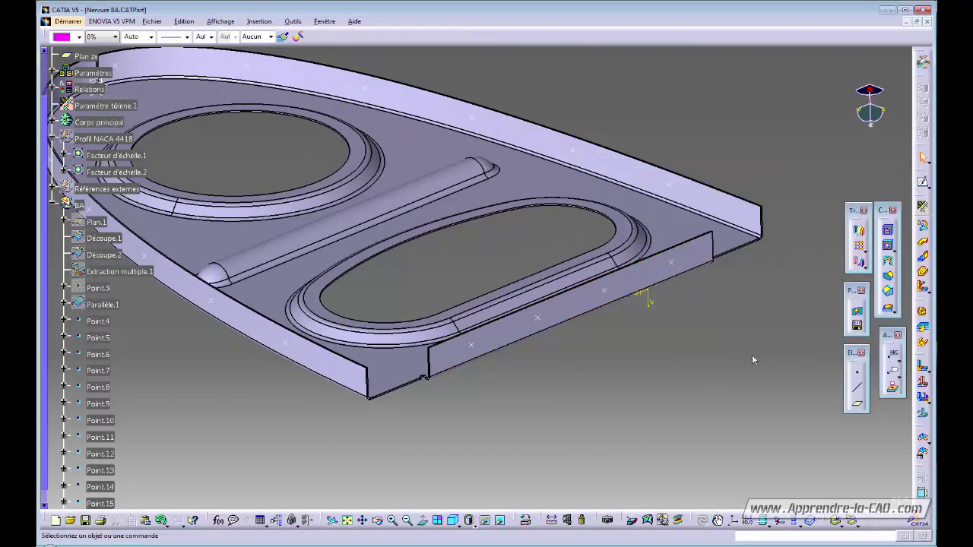
# Create a 2.5 mm diameter hole with the Jusqu'au suivant extension on the rear flange, centred on the right-hand end sketch point.
pyautogui.click(887, 246)
pyautogui.moveTo(729, 332); pyautogui.dragTo(687, 320, button='middle')
pyautogui.click(661, 300)
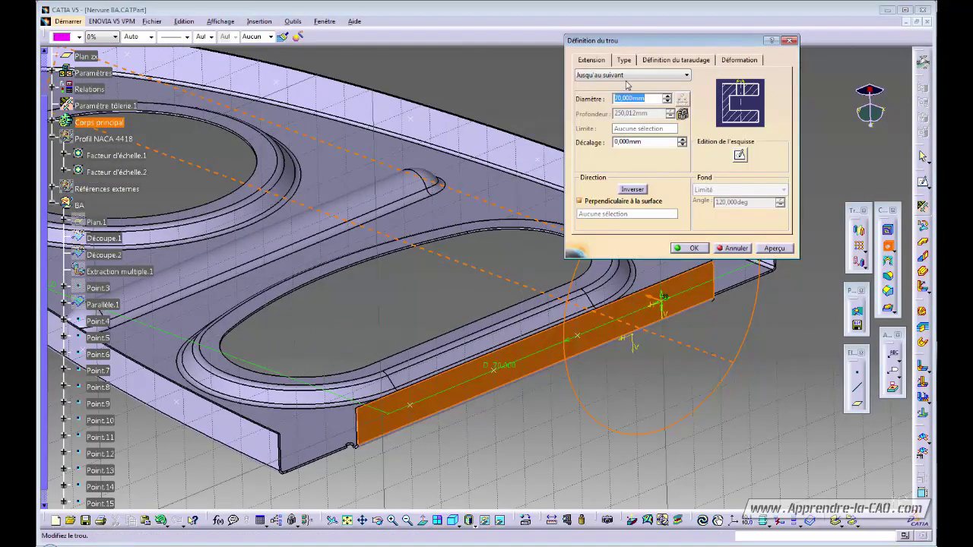
pyautogui.moveTo(502, 220); pyautogui.dragTo(395, 263, button='middle')
pyautogui.moveTo(480, 300); pyautogui.dragTo(447, 325, button='middle')
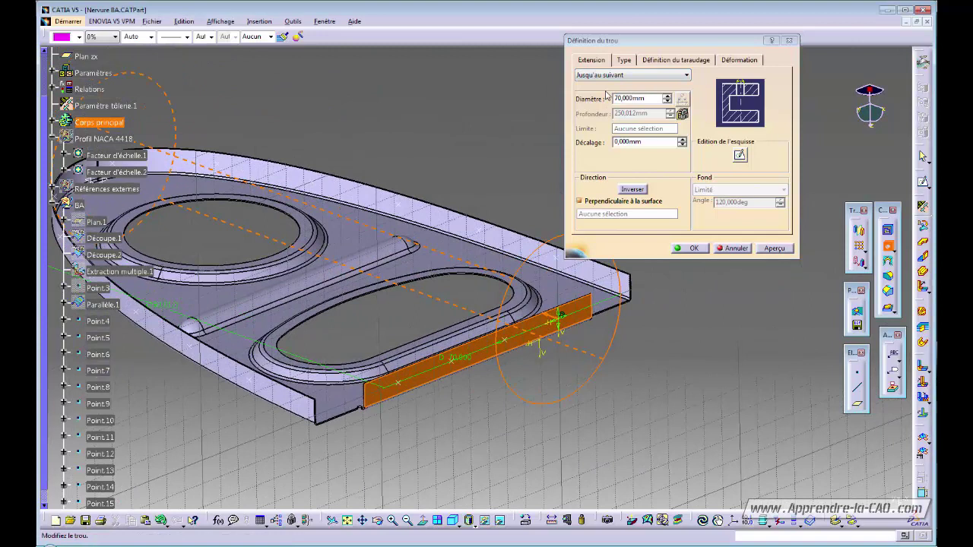
pyautogui.doubleClick(655, 99)
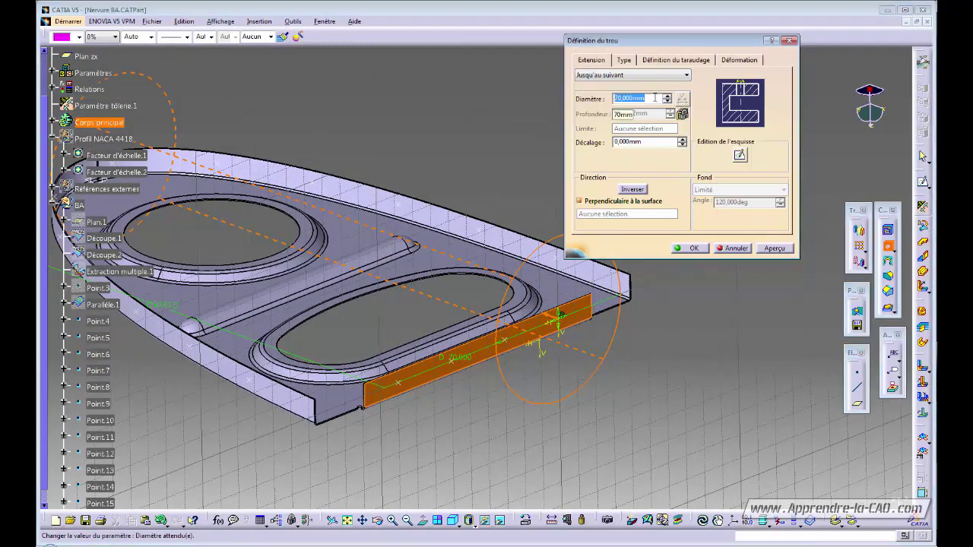
pyautogui.click(657, 142)
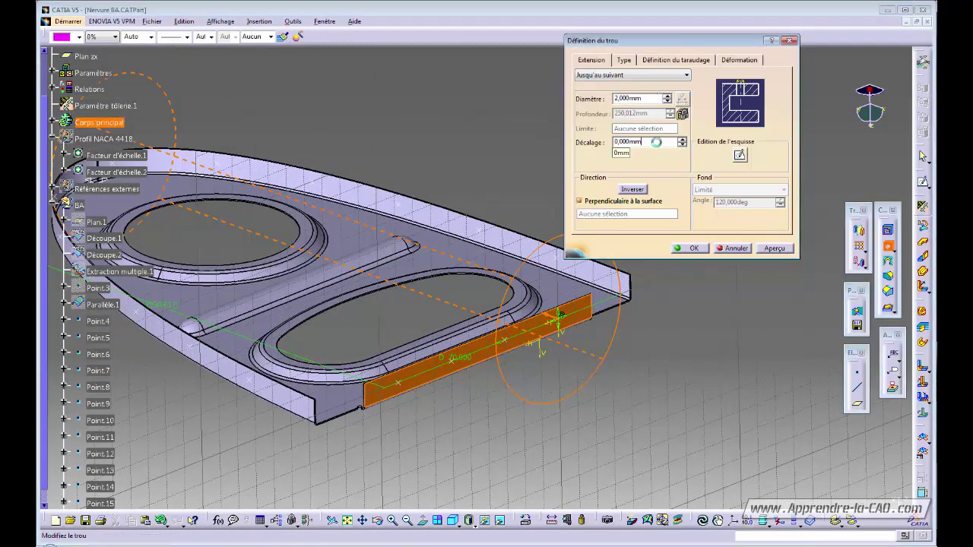
pyautogui.moveTo(508, 344); pyautogui.dragTo(615, 357, button='middle')
pyautogui.click(621, 98)
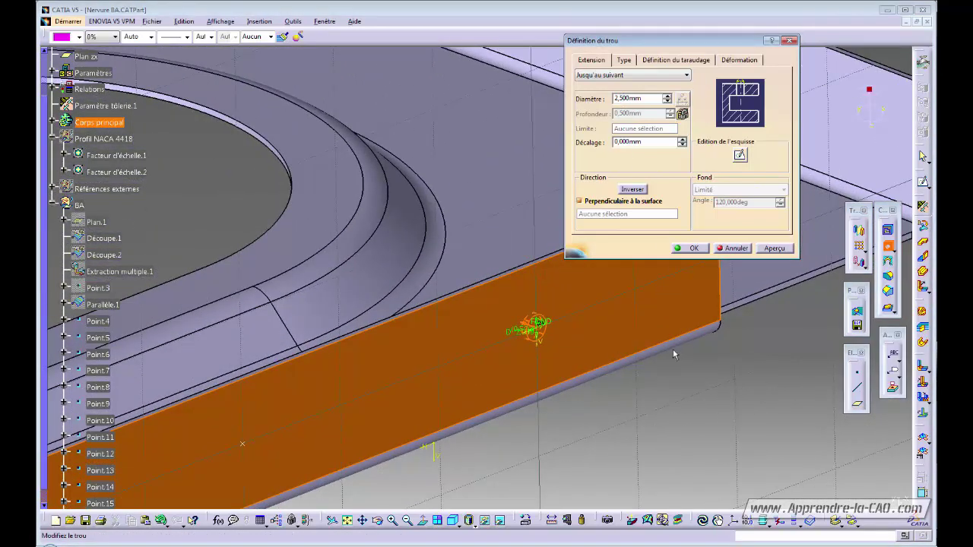
pyautogui.click(774, 249)
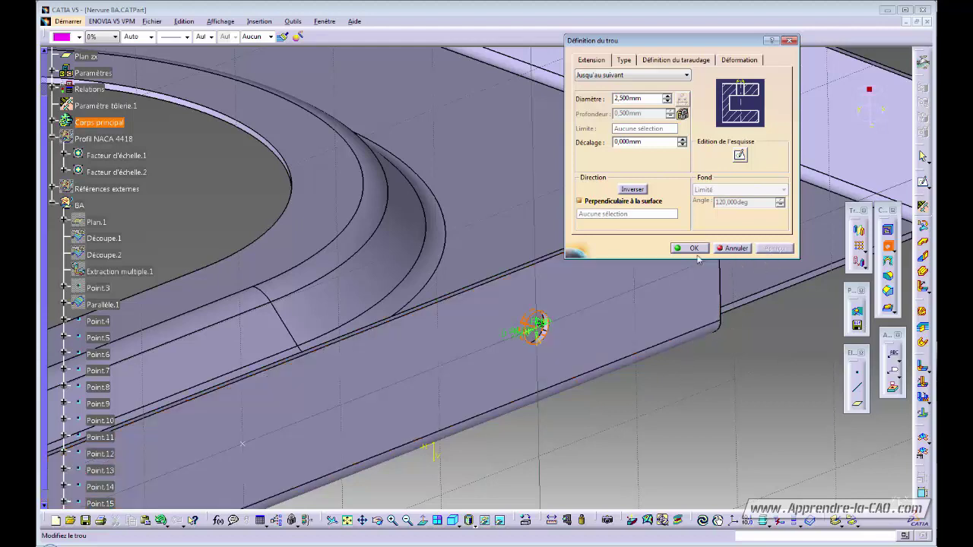
pyautogui.click(688, 249)
pyautogui.moveTo(688, 251); pyautogui.dragTo(600, 385, button='middle')
pyautogui.click(599, 384)
pyautogui.moveTo(518, 365); pyautogui.dragTo(604, 335, button='middle')
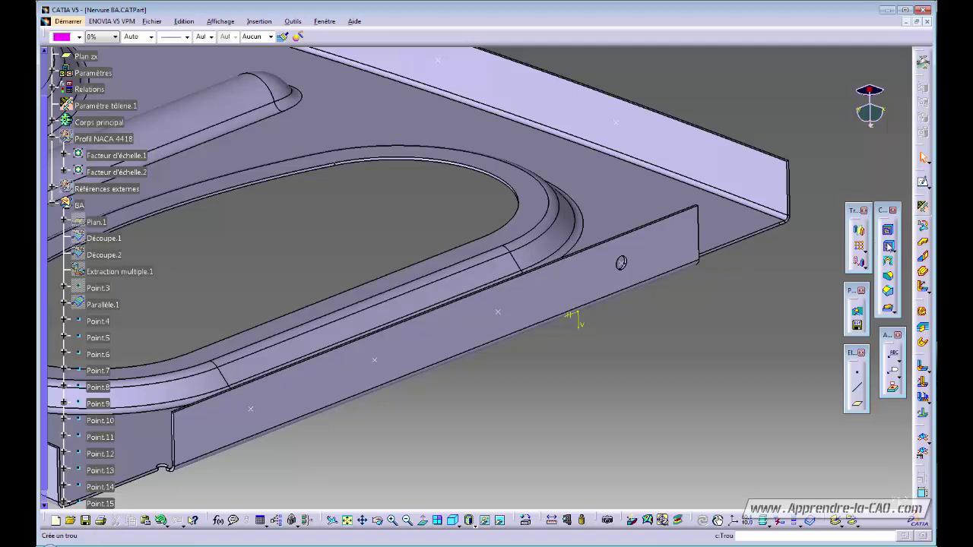
# Create 2.5 mm diameter holes with the Jusqu'au suivant extension at the three remaining sketch points on the rear flange.
pyautogui.click(888, 246)
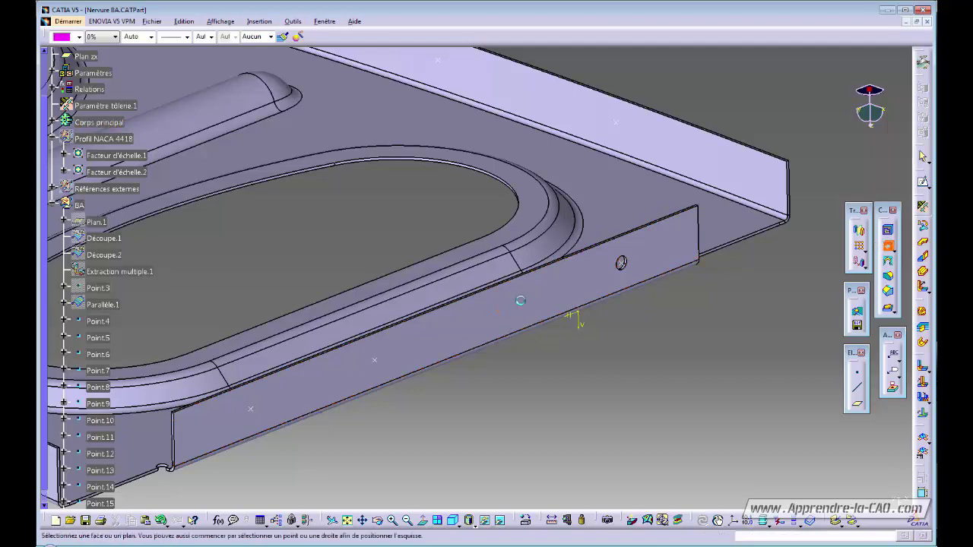
pyautogui.click(520, 301)
pyautogui.press('Return')
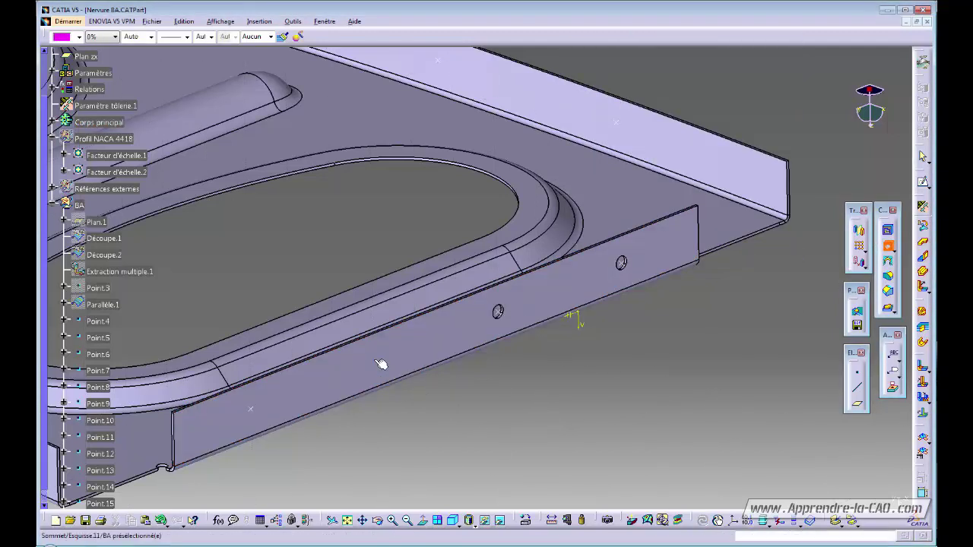
pyautogui.click(374, 359)
pyautogui.press('Return')
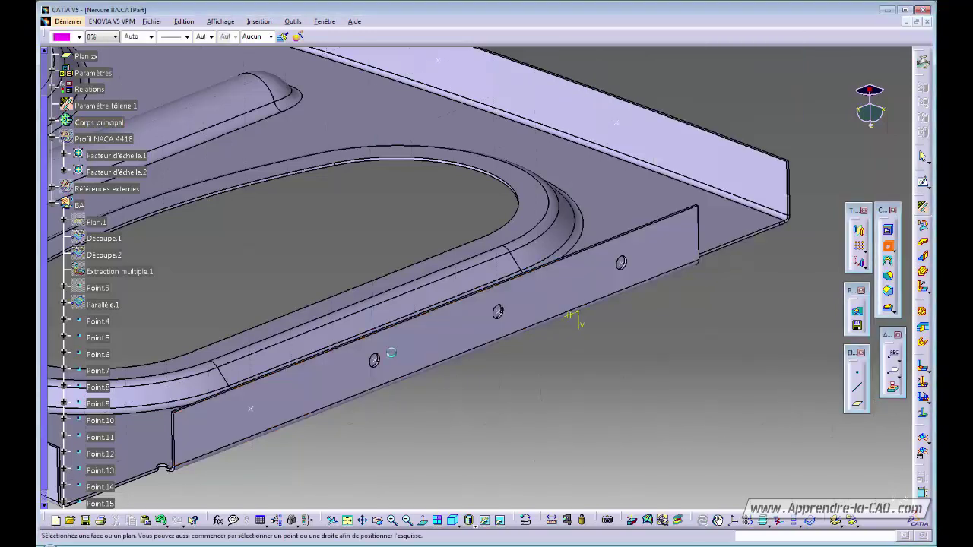
pyautogui.click(253, 410)
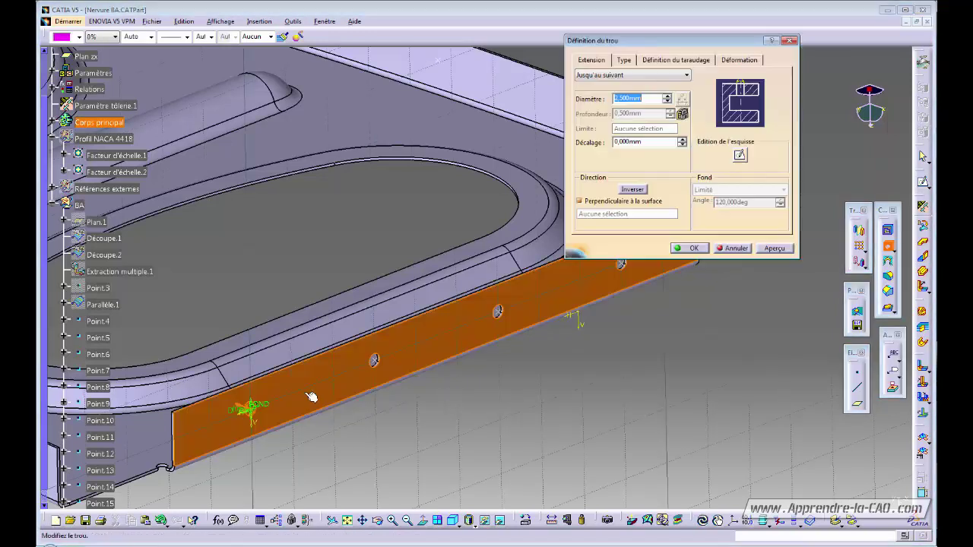
pyautogui.press('Return')
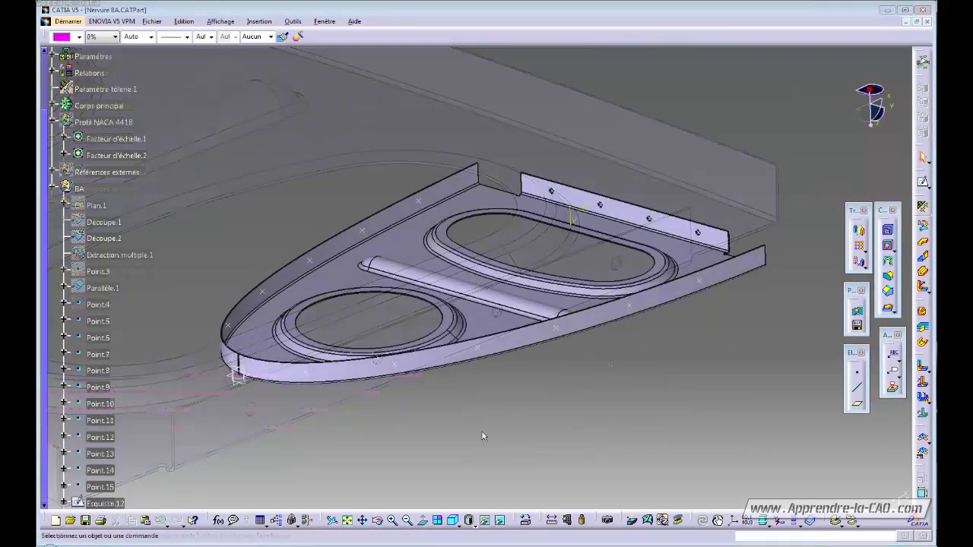
# Group Point.4 through Esquisse.12 in a new geometrical set named Positions perçage under BA, and collapse it in the tree.
pyautogui.moveTo(482, 431); pyautogui.dragTo(483, 418, button='middle')
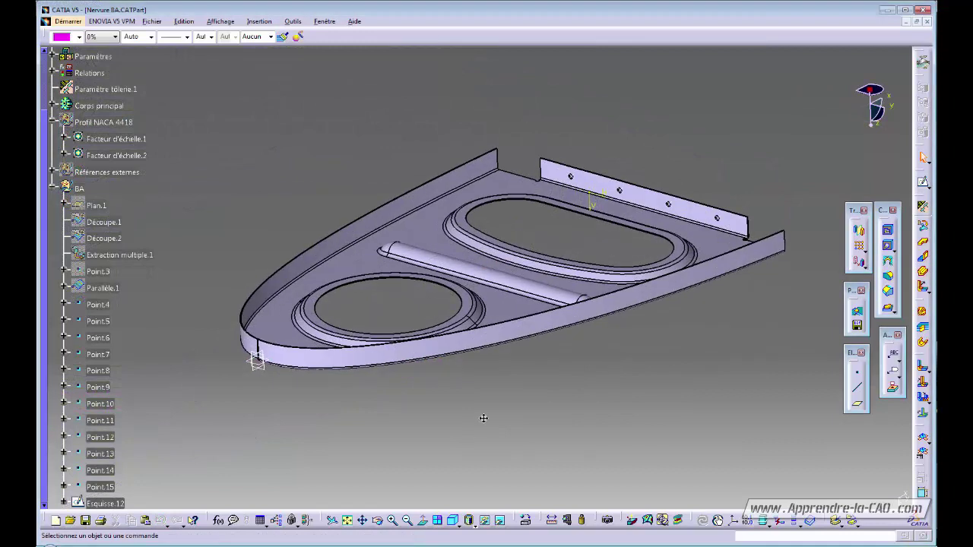
pyautogui.click(102, 305)
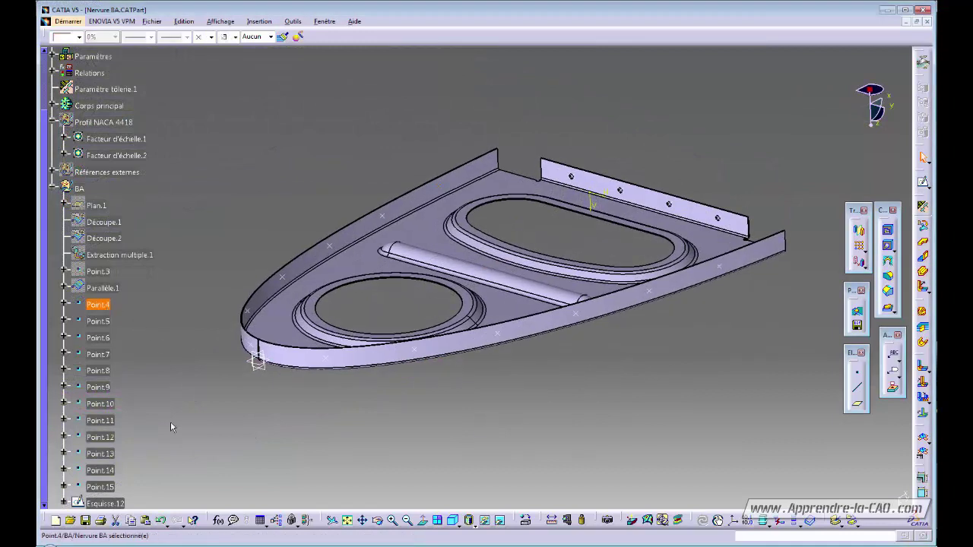
pyautogui.keyDown('shift'); pyautogui.click(103, 503); pyautogui.keyUp('shift')
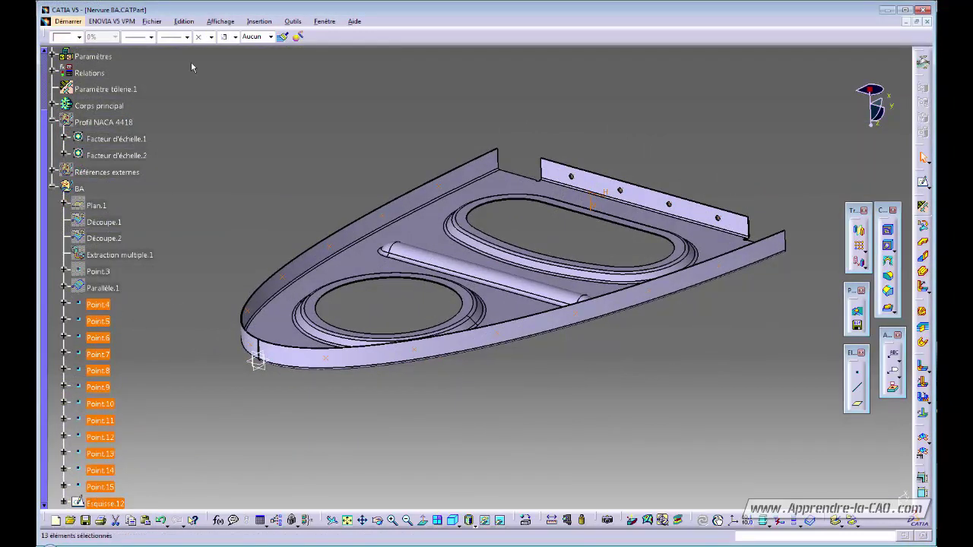
pyautogui.click(259, 21)
pyautogui.click(175, 59)
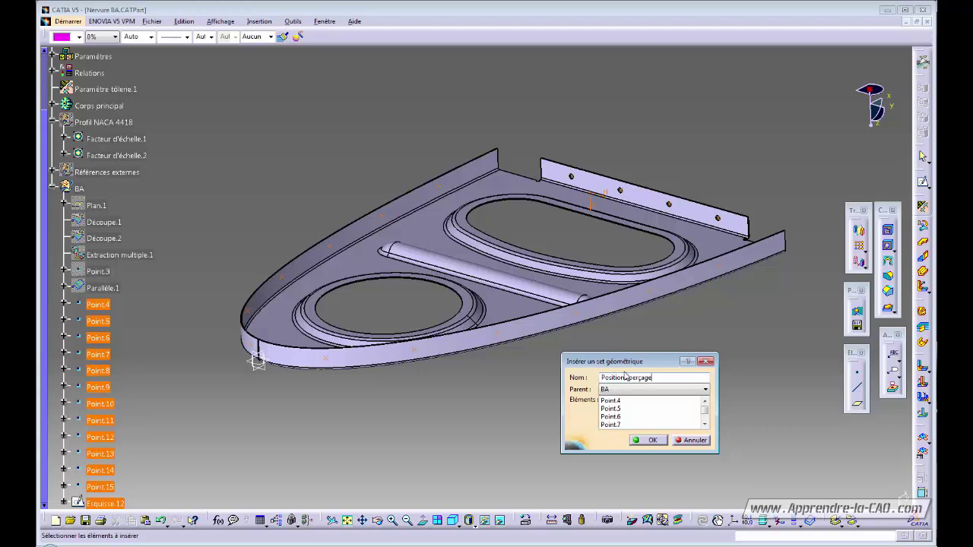
pyautogui.press('Return')
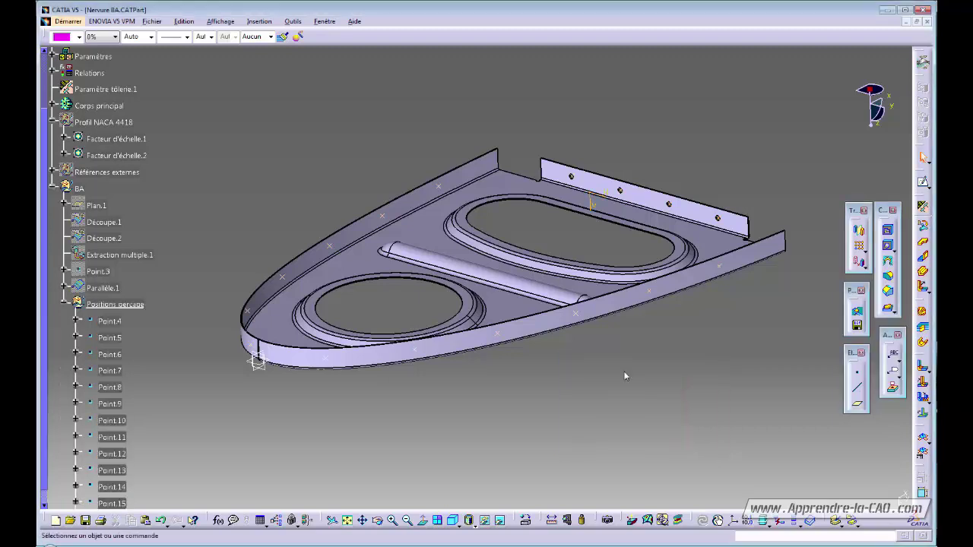
pyautogui.click(66, 304)
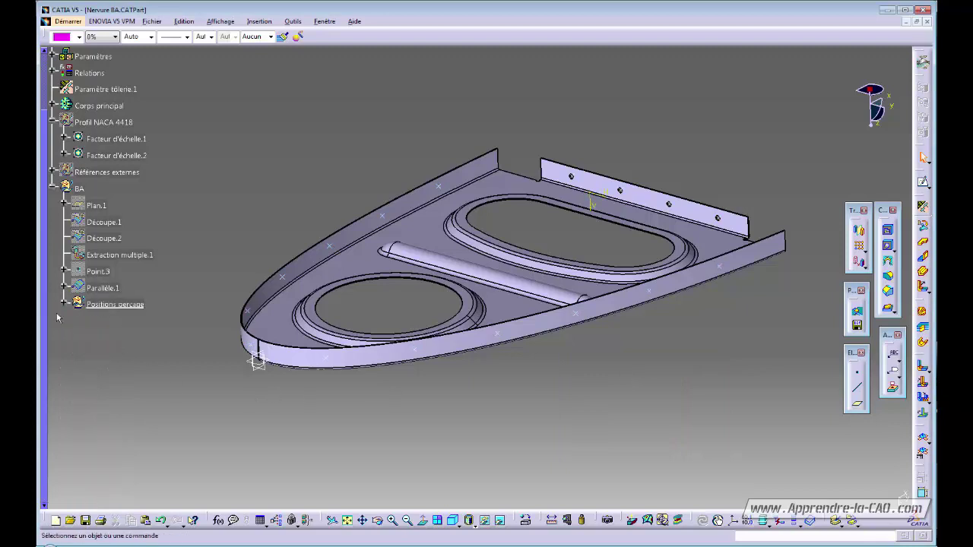
# Show the Extraction multiple.1 surface and hide the Corps principal body.
pyautogui.click(108, 255)
pyautogui.press('space')
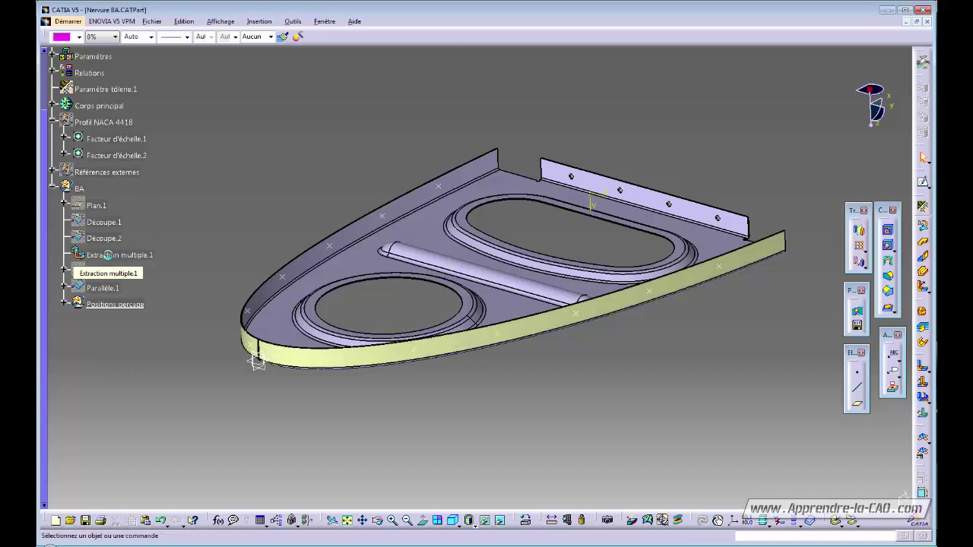
pyautogui.click(99, 106)
pyautogui.press('space')
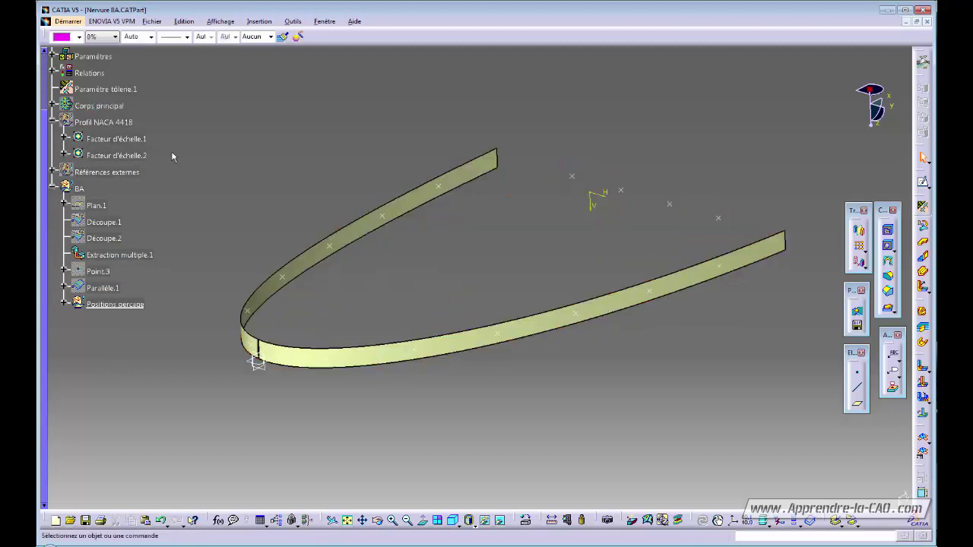
pyautogui.moveTo(479, 335); pyautogui.dragTo(445, 340, button='middle')
pyautogui.moveTo(392, 363); pyautogui.dragTo(456, 333, button='middle')
pyautogui.moveTo(614, 396)
pyautogui.mouseDown(button='middle')
pyautogui.moveTo(483, 419)
pyautogui.moveTo(610, 393)
pyautogui.mouseUp(button='middle')
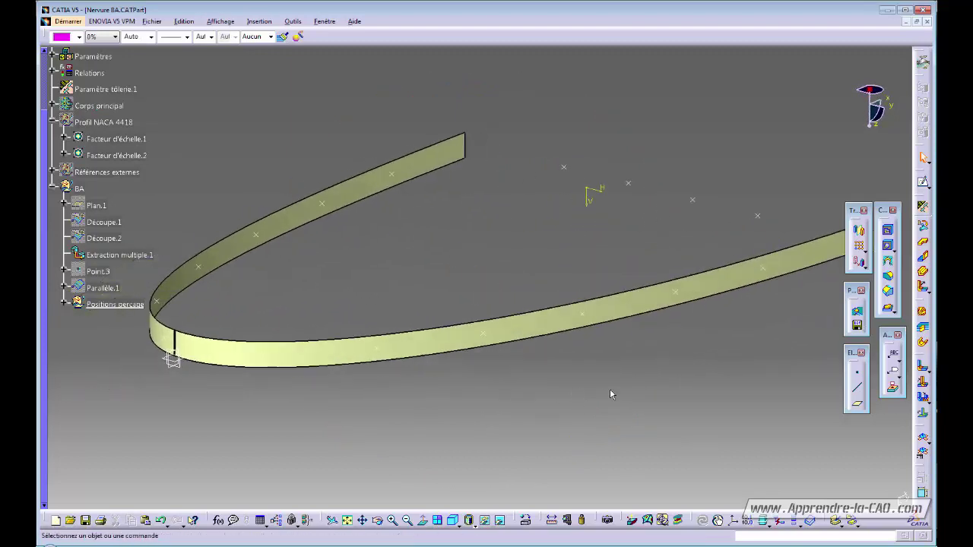
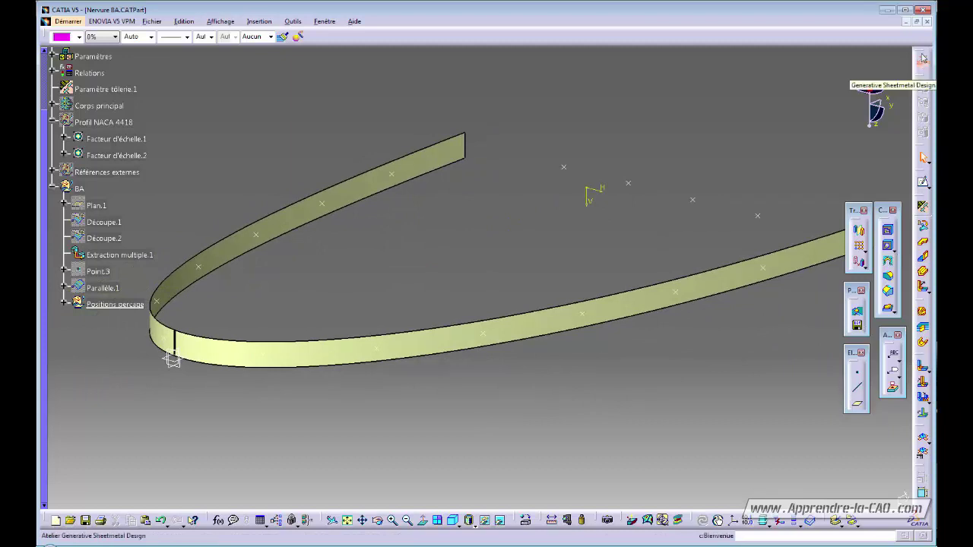
pyautogui.click(858, 389)
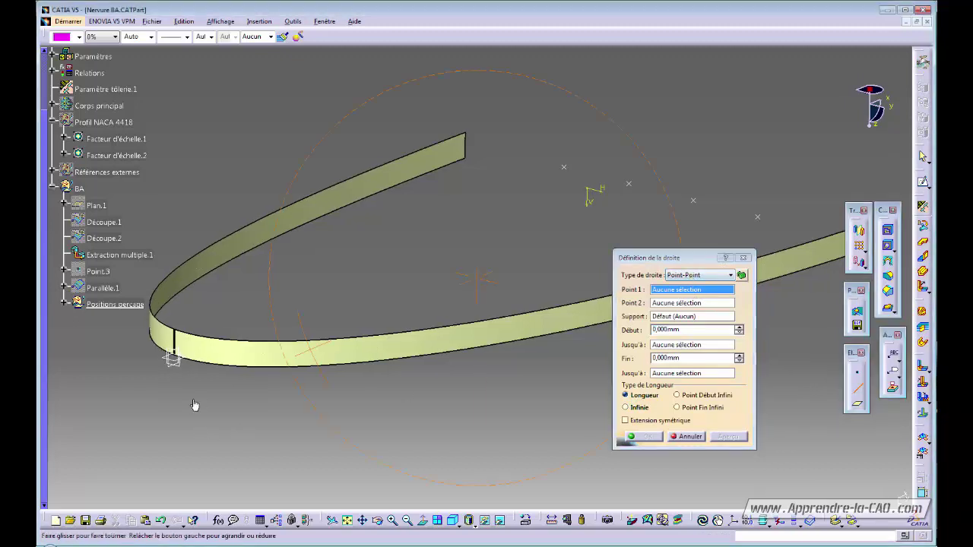
pyautogui.moveTo(195, 404); pyautogui.dragTo(519, 352, button='middle')
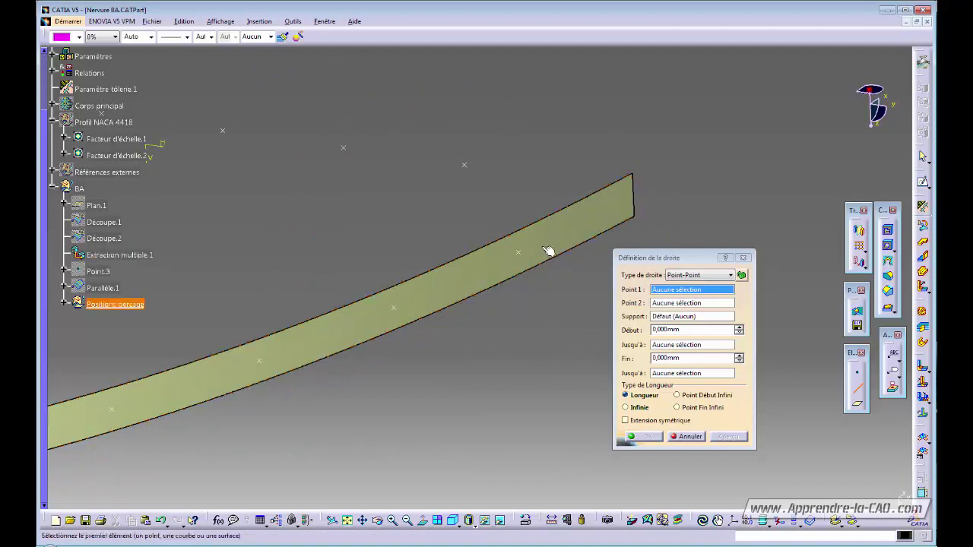
pyautogui.moveTo(487, 331)
pyautogui.mouseDown(button='middle')
pyautogui.moveTo(478, 356)
pyautogui.moveTo(465, 328)
pyautogui.moveTo(500, 329)
pyautogui.mouseUp(button='middle')
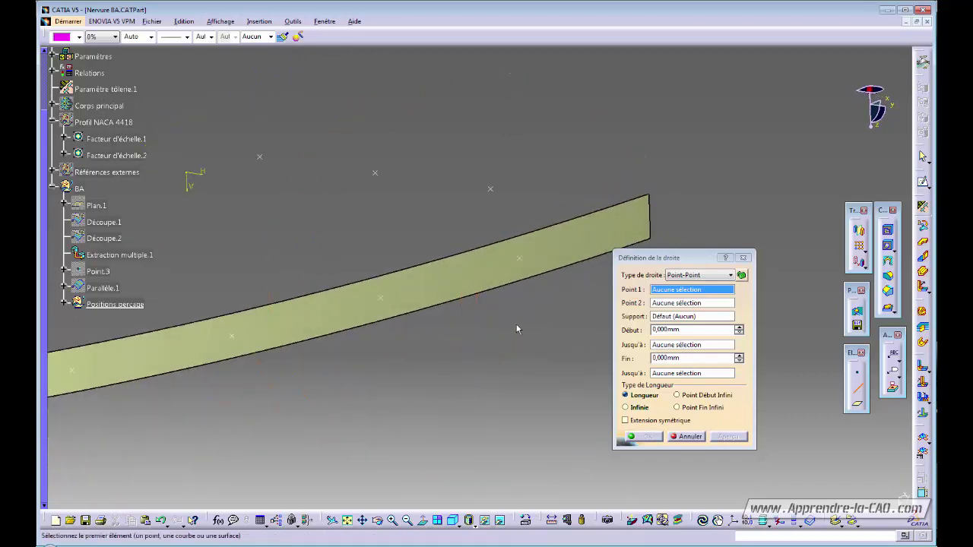
pyautogui.click(689, 436)
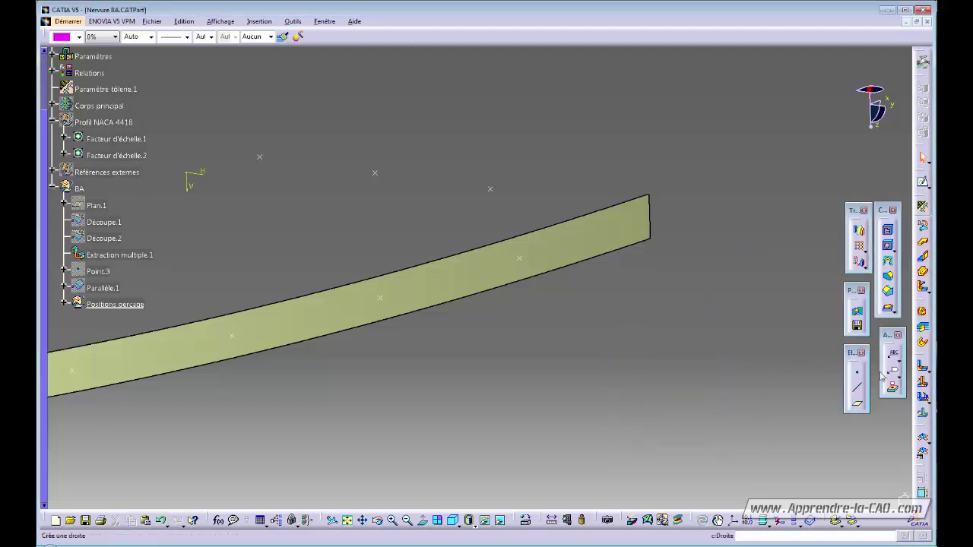
# Switch to Generative Shape Design and, within a new projection, create the midpoint between Point.15 and Point.14 as the element to project.
pyautogui.click(921, 60)
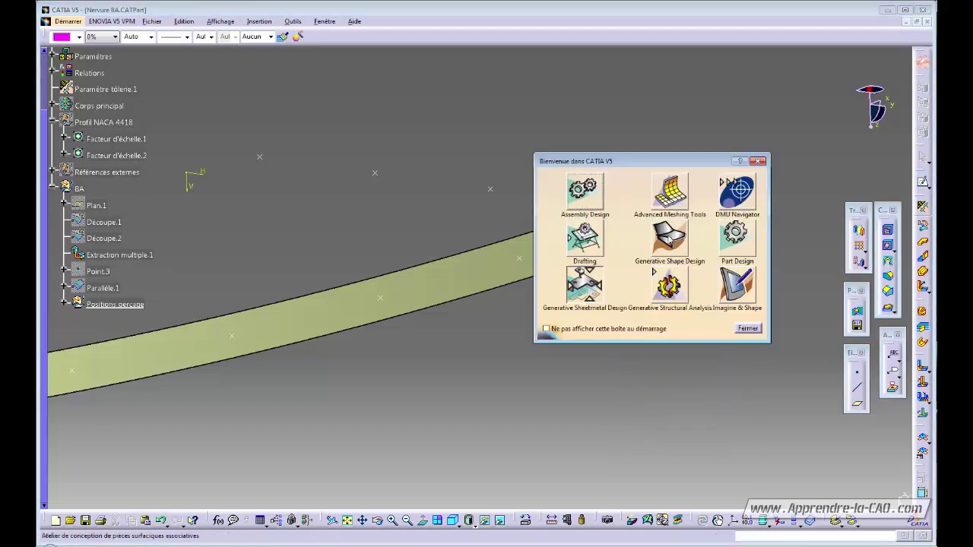
pyautogui.click(652, 254)
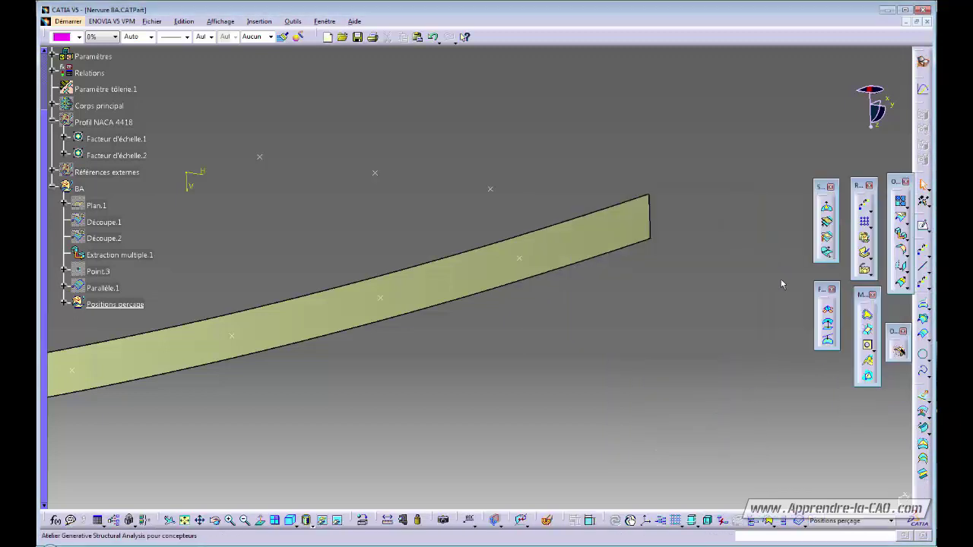
pyautogui.click(923, 307)
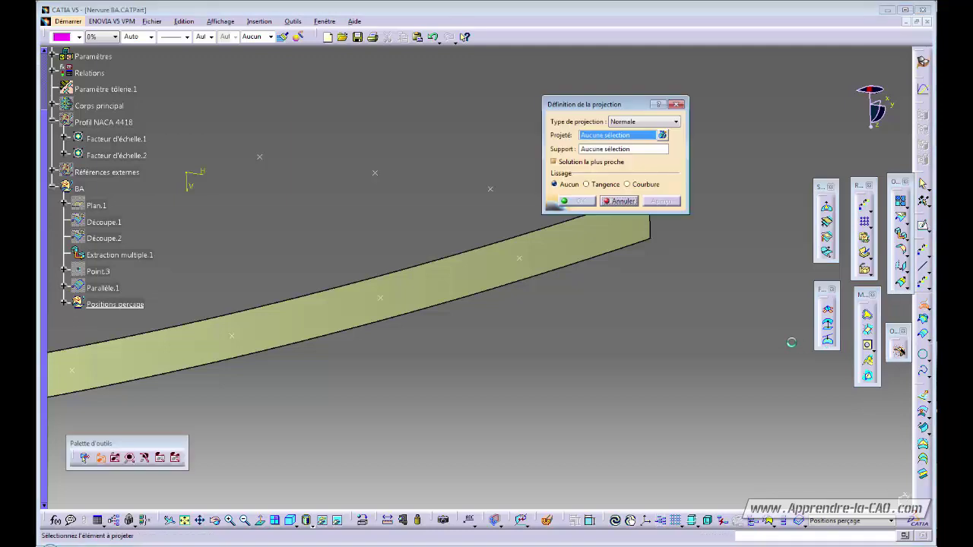
pyautogui.rightClick(605, 139)
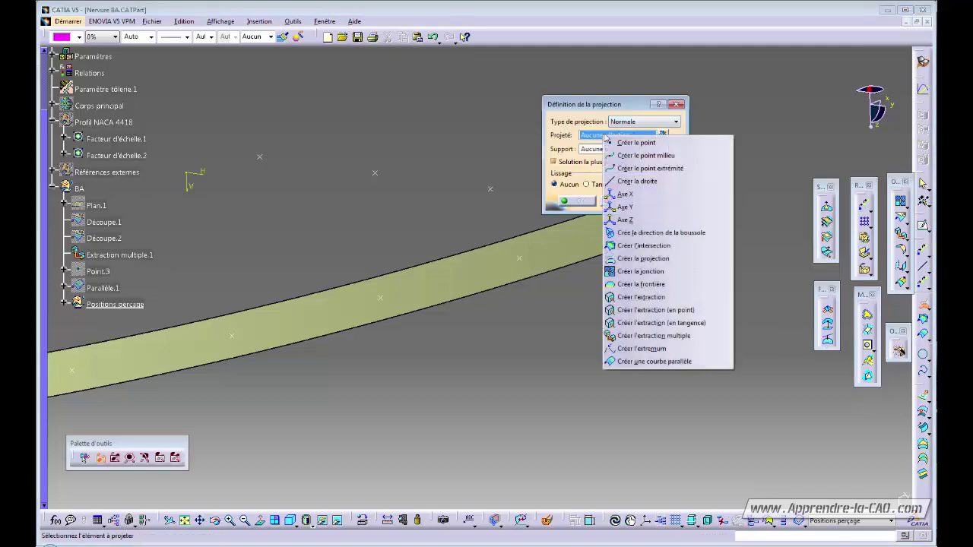
pyautogui.click(638, 142)
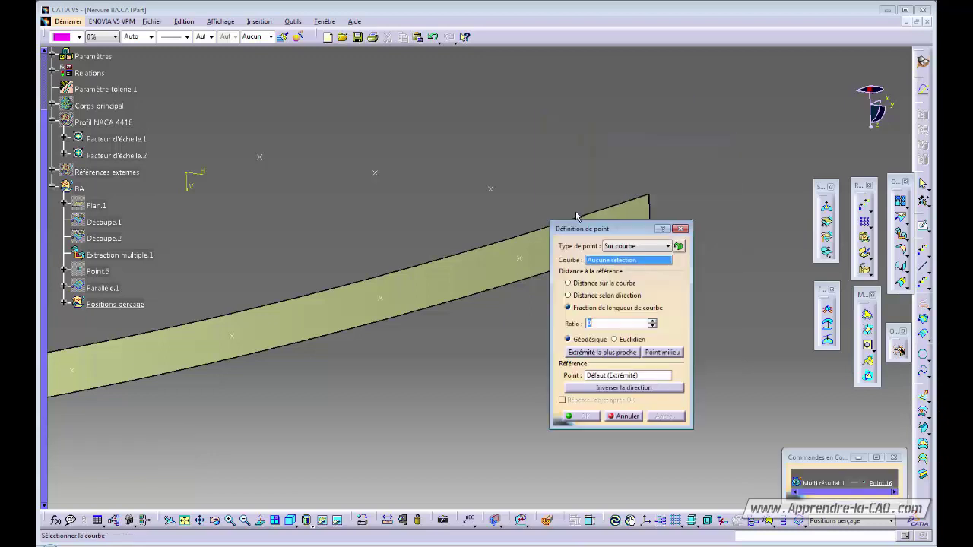
pyautogui.click(628, 248)
pyautogui.click(628, 305)
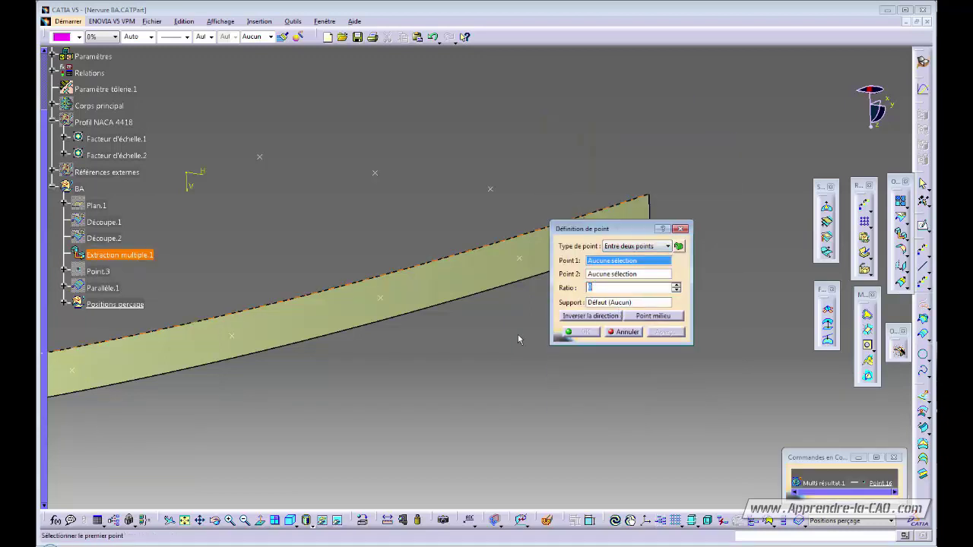
pyautogui.click(520, 260)
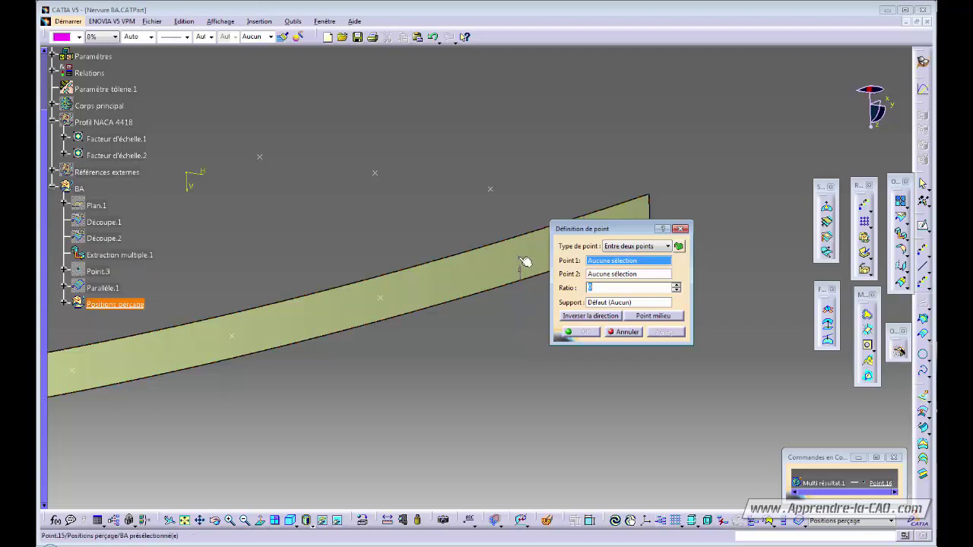
pyautogui.click(380, 298)
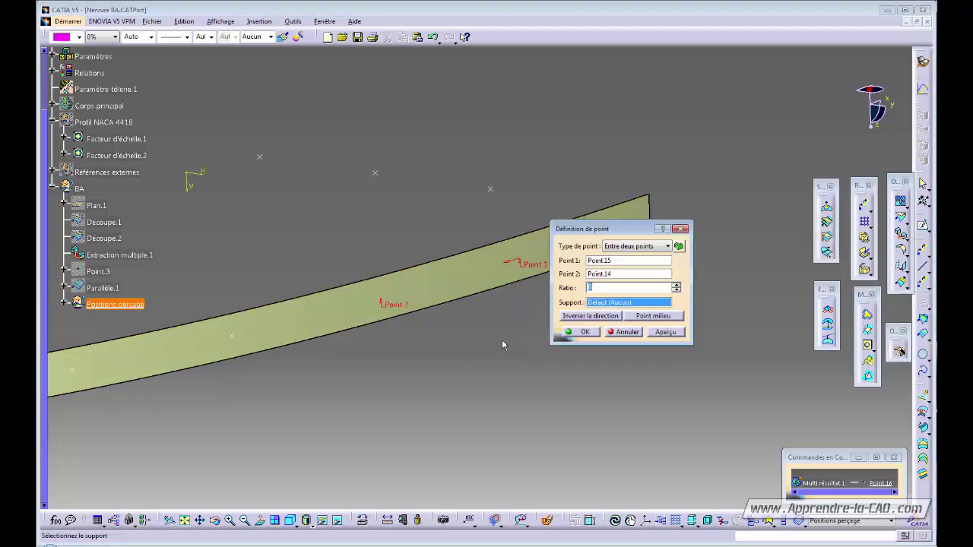
pyautogui.click(665, 335)
pyautogui.click(652, 315)
pyautogui.click(661, 334)
pyautogui.click(589, 335)
# Project the midpoint onto the Extraction multiple.1 surface with the Normale projection type.
pyautogui.moveTo(493, 297); pyautogui.dragTo(521, 302, button='middle')
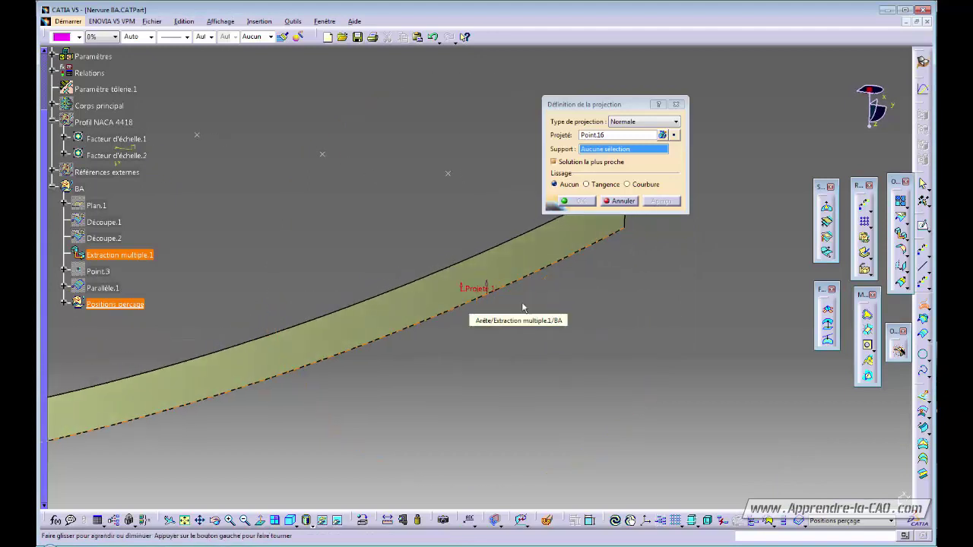
pyautogui.click(477, 267)
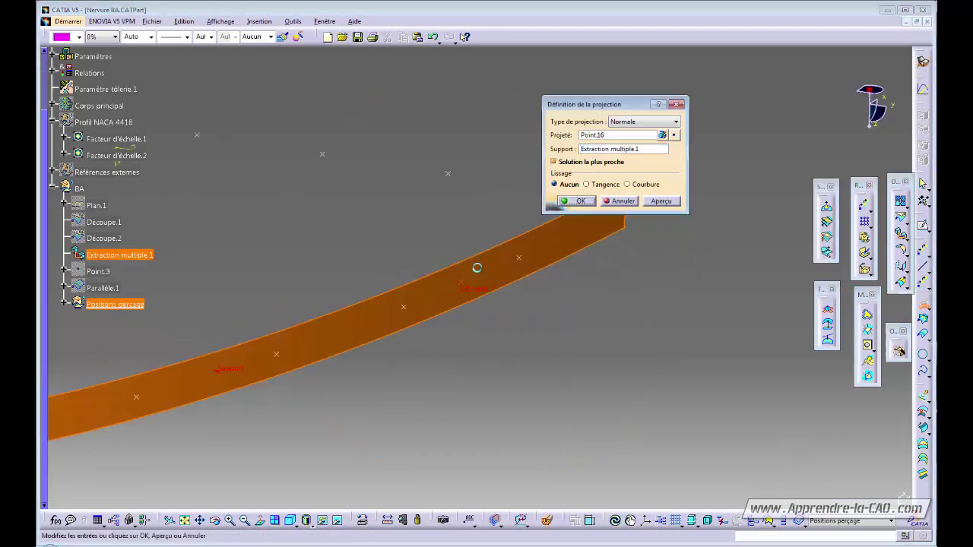
pyautogui.click(661, 201)
pyautogui.click(575, 201)
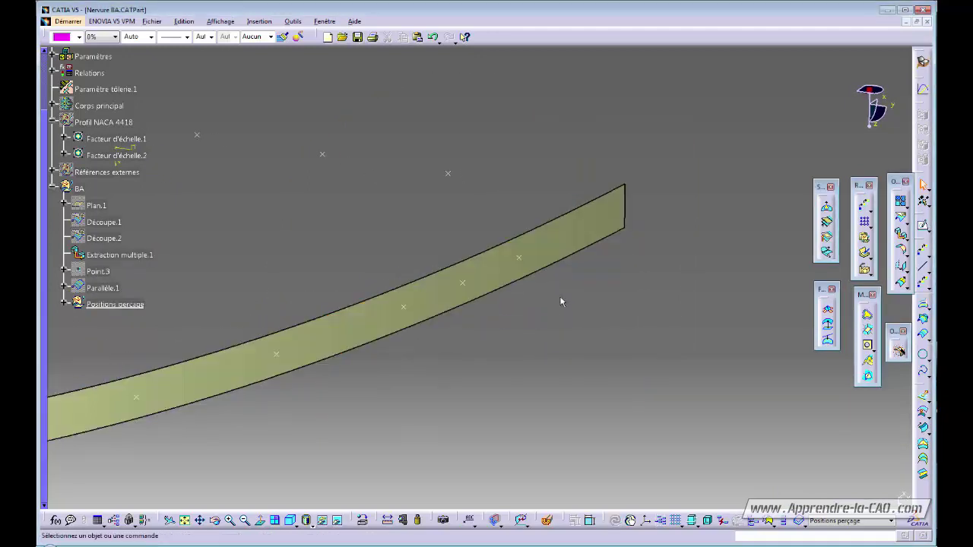
# Set up a Point-Direction line starting at the projected point on the curved flange, with Composant Z as its direction.
pyautogui.moveTo(560, 299); pyautogui.dragTo(548, 351, button='middle')
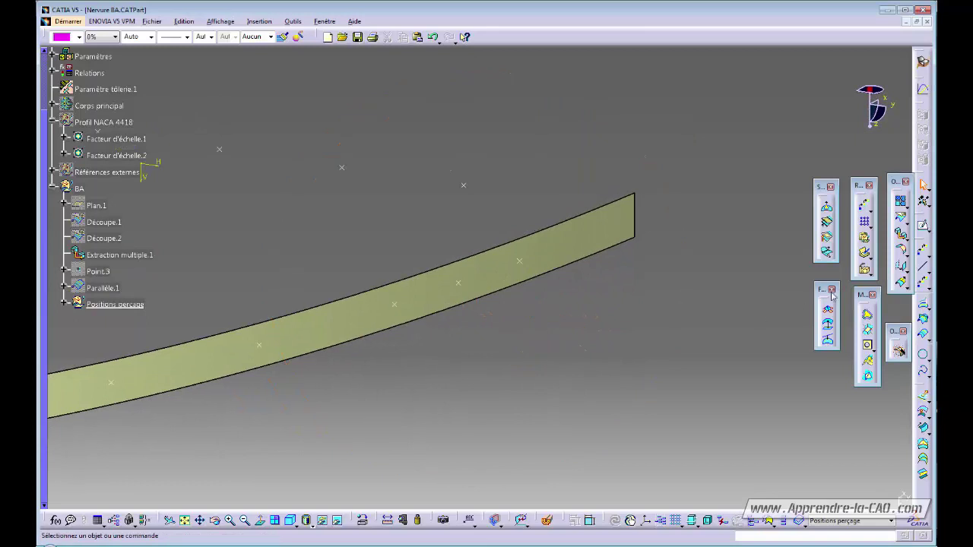
pyautogui.click(922, 266)
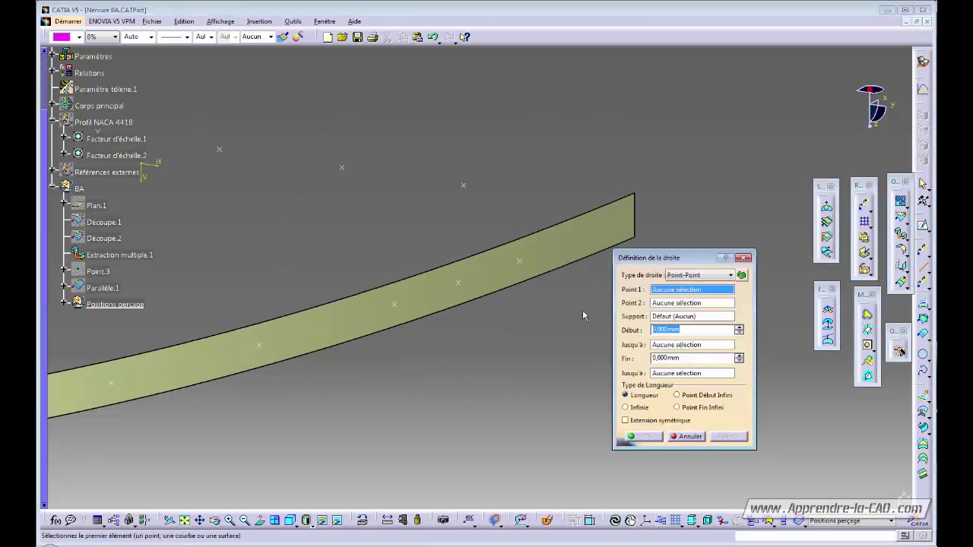
pyautogui.click(689, 278)
pyautogui.click(688, 296)
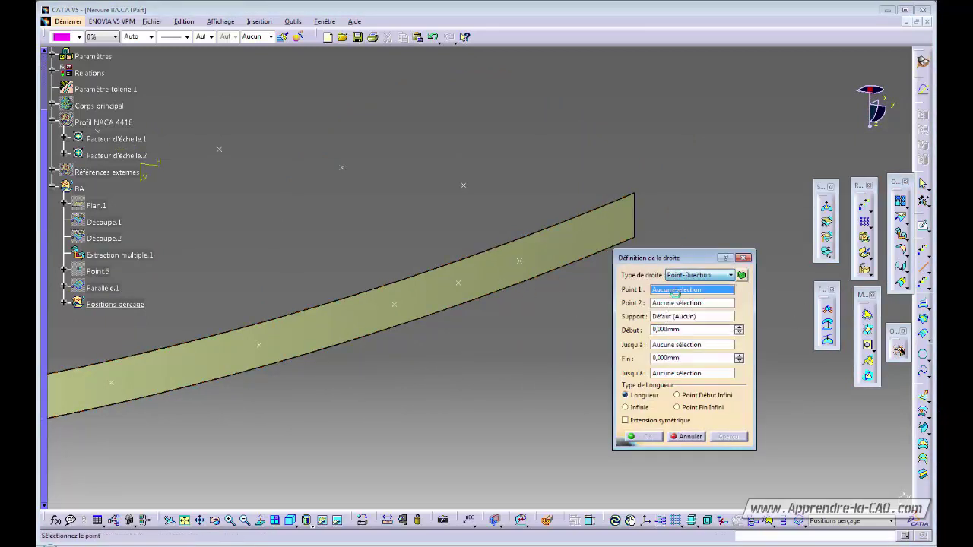
pyautogui.click(459, 284)
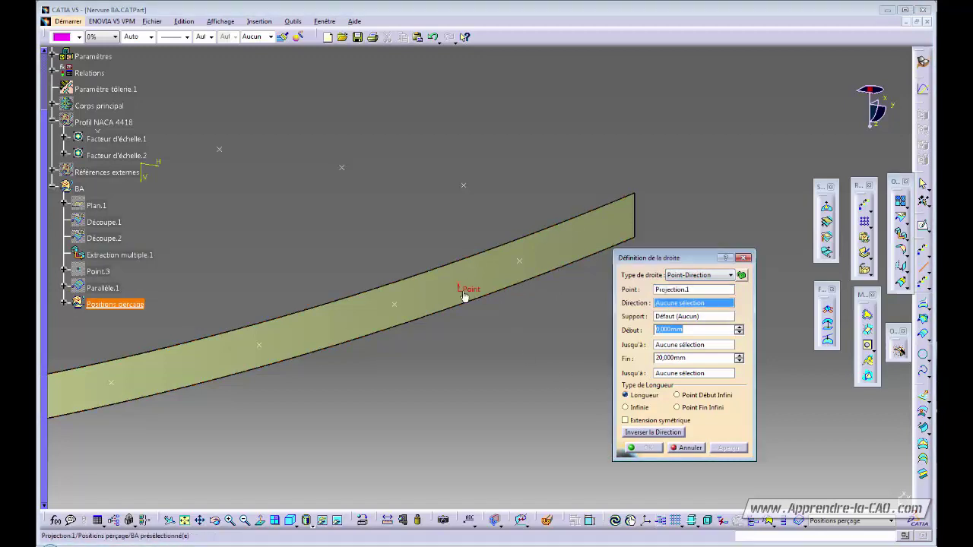
pyautogui.rightClick(687, 307)
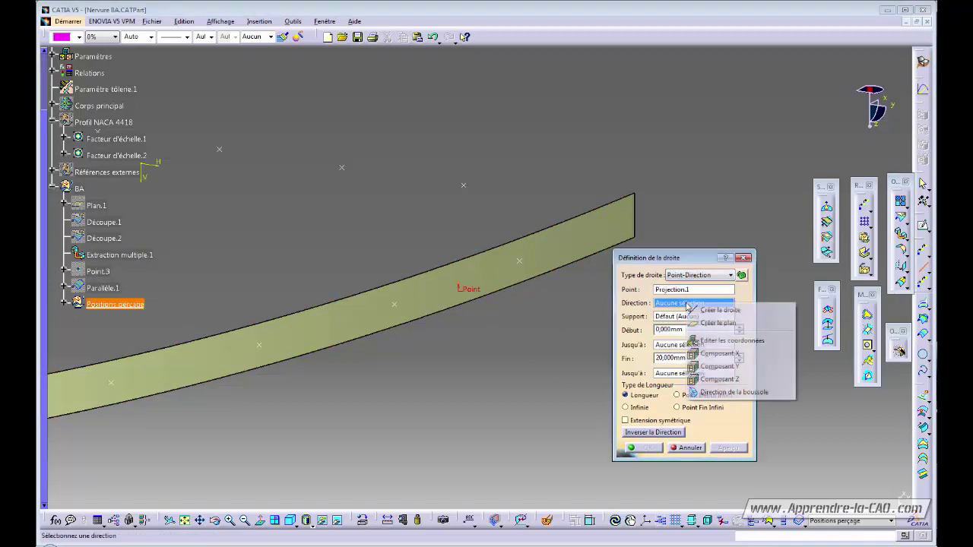
pyautogui.click(719, 379)
# Reverse the line's direction, set its end to 10 mm and create it.
pyautogui.click(652, 431)
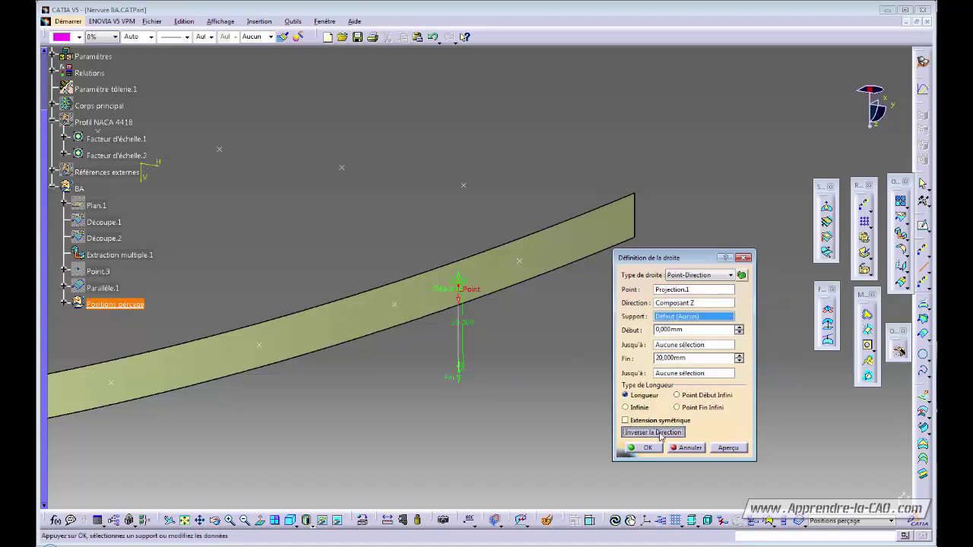
pyautogui.moveTo(537, 355); pyautogui.dragTo(509, 315, button='middle')
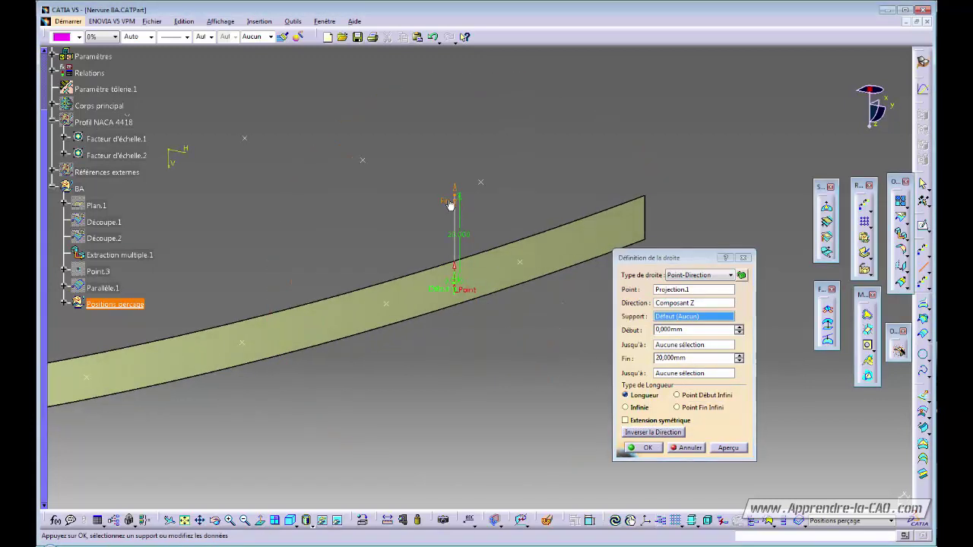
pyautogui.moveTo(450, 205); pyautogui.dragTo(440, 237)
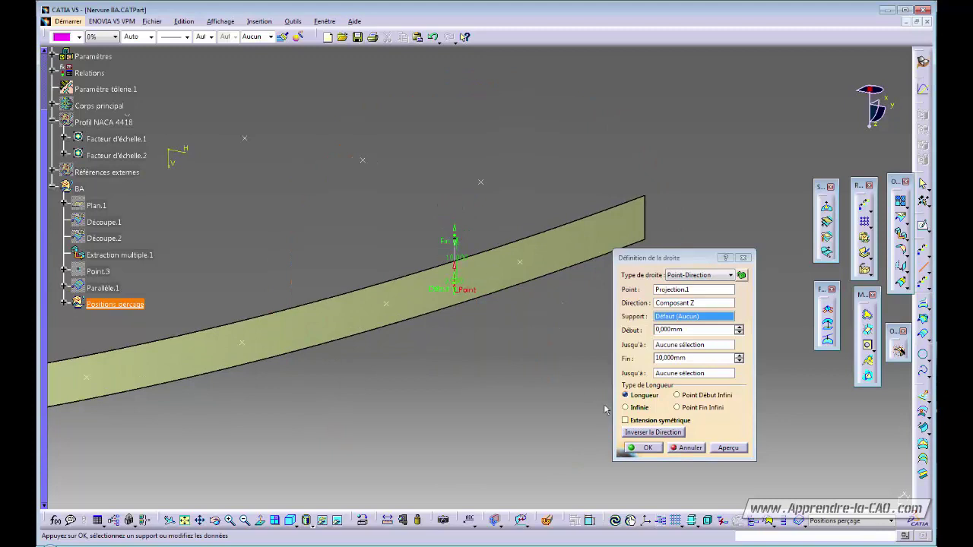
pyautogui.click(647, 448)
# Show the Corps principal body again and hide the Extraction multiple.1 surface.
pyautogui.moveTo(484, 348)
pyautogui.mouseDown(button='middle')
pyautogui.moveTo(463, 267)
pyautogui.moveTo(478, 362)
pyautogui.mouseUp(button='middle')
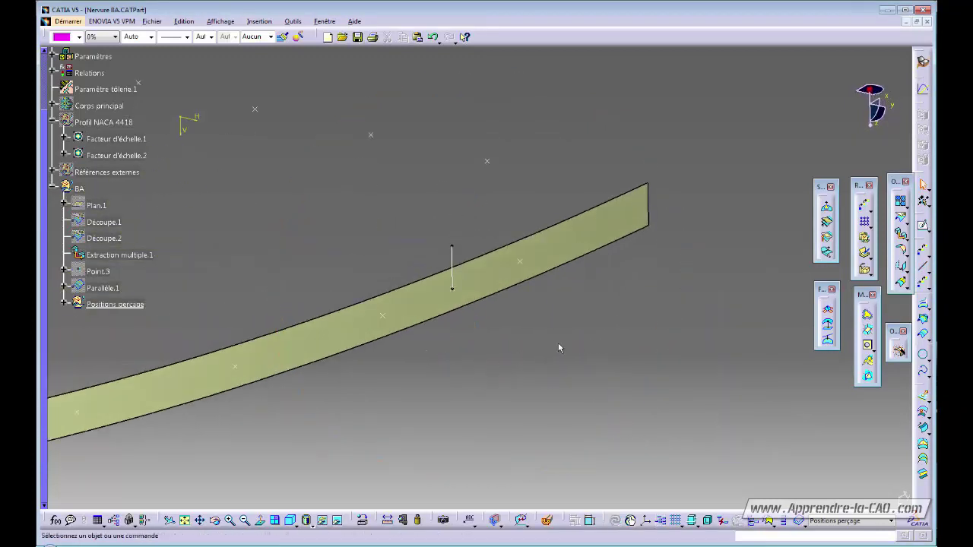
pyautogui.moveTo(558, 345); pyautogui.dragTo(579, 367, button='middle')
pyautogui.click(94, 104)
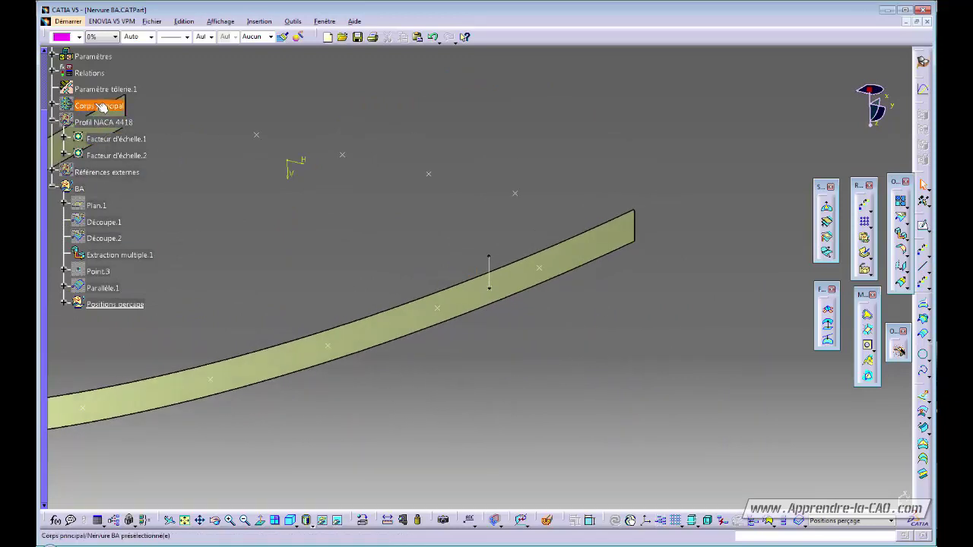
pyautogui.moveTo(465, 282); pyautogui.dragTo(450, 292, button='middle')
pyautogui.click(79, 189)
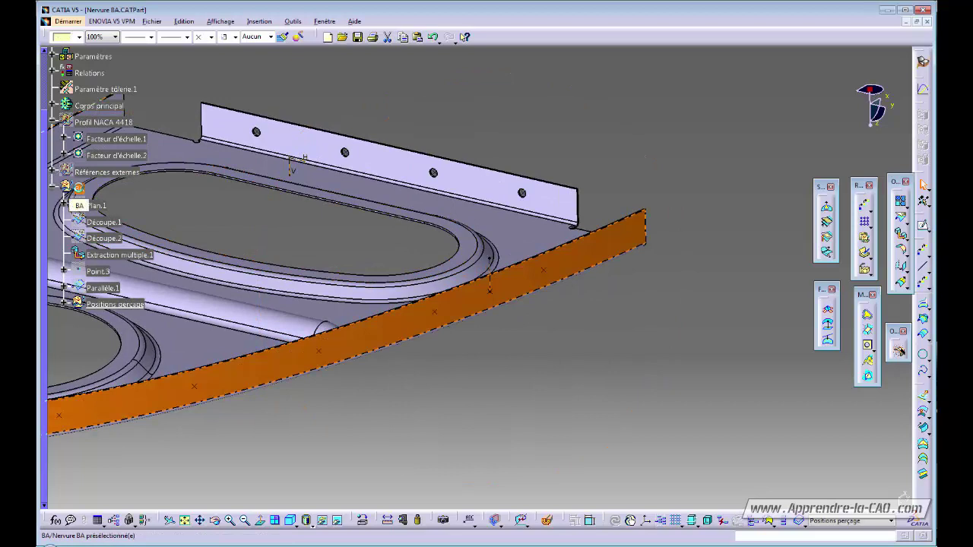
pyautogui.moveTo(565, 335); pyautogui.dragTo(558, 339, button='middle')
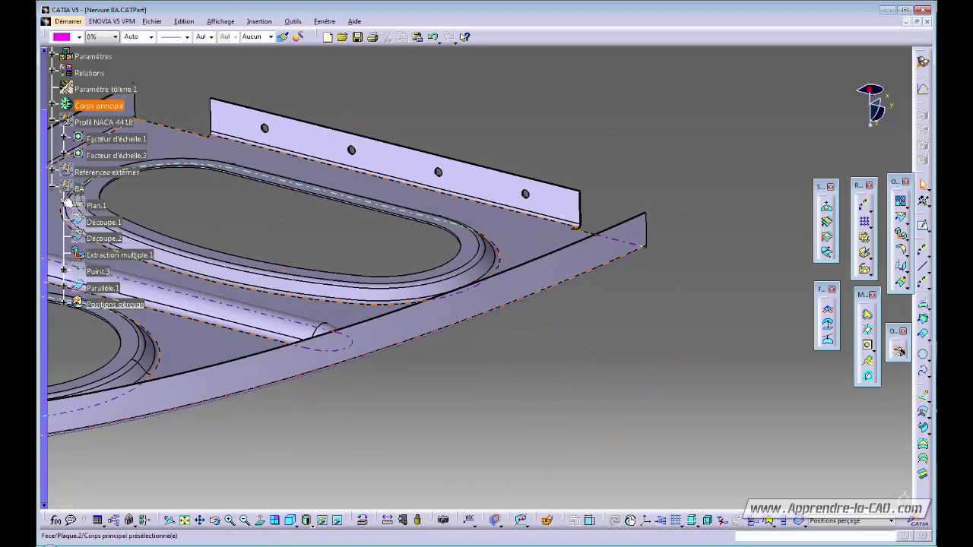
pyautogui.click(79, 189)
pyautogui.click(119, 255)
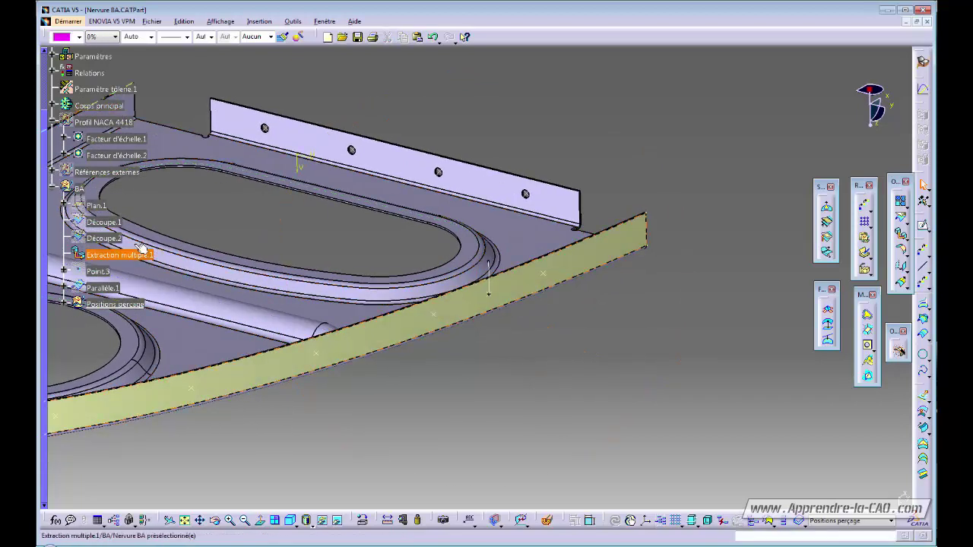
pyautogui.moveTo(577, 378); pyautogui.dragTo(569, 373, button='middle')
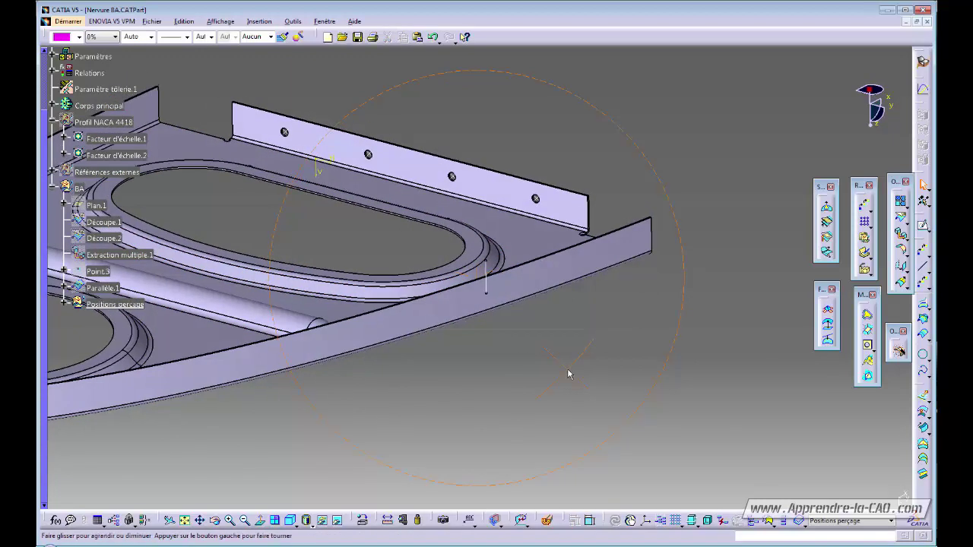
# Switch to the Generative Sheetmetal Design workbench.
pyautogui.click(922, 61)
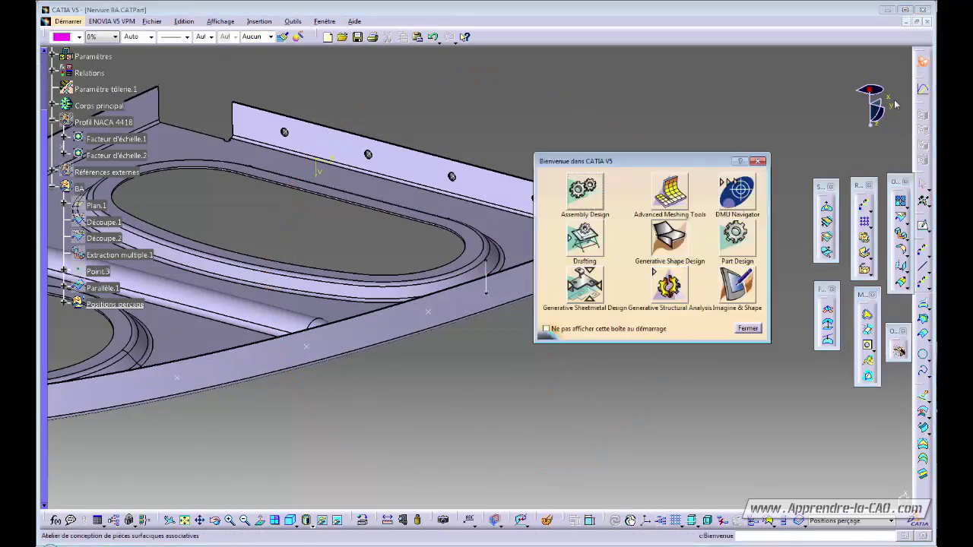
pyautogui.click(736, 284)
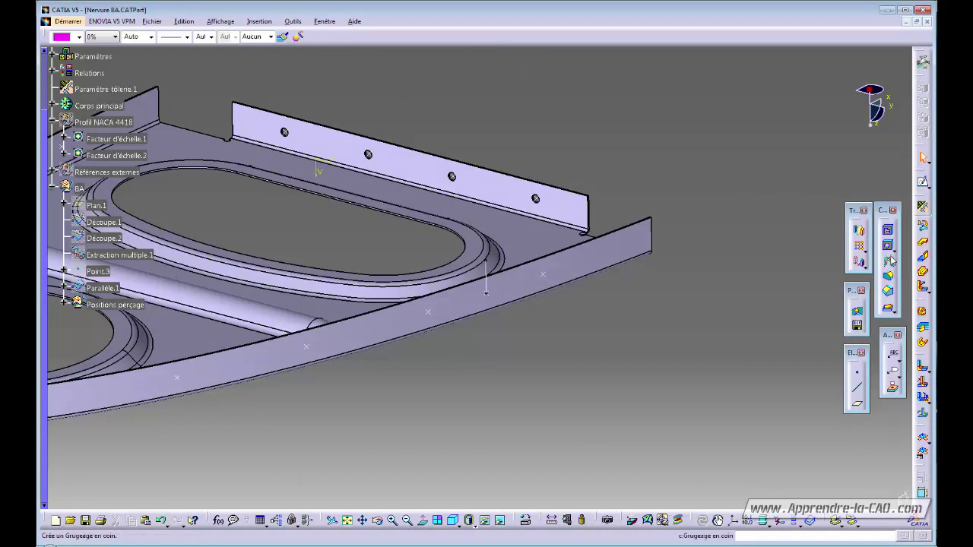
# Set up a bead (Boudin) with section radius R1, end radius R2 and height H of 2 mm, and radius R of 1.5 mm.
pyautogui.click(892, 311)
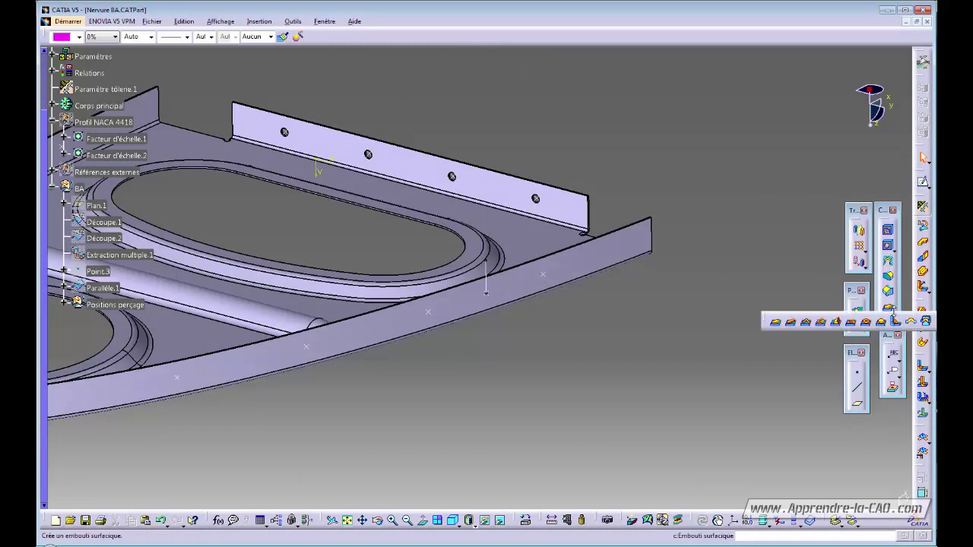
pyautogui.click(792, 325)
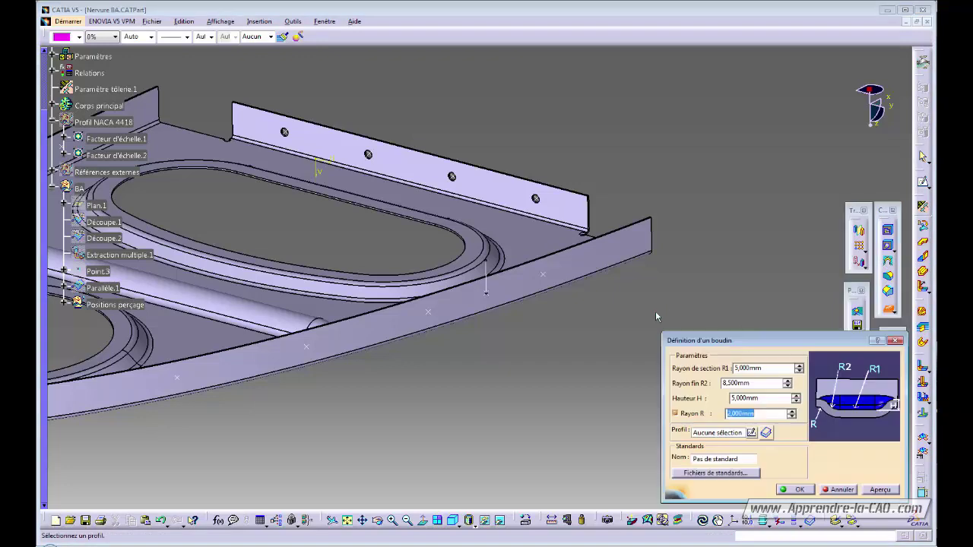
pyautogui.doubleClick(766, 367)
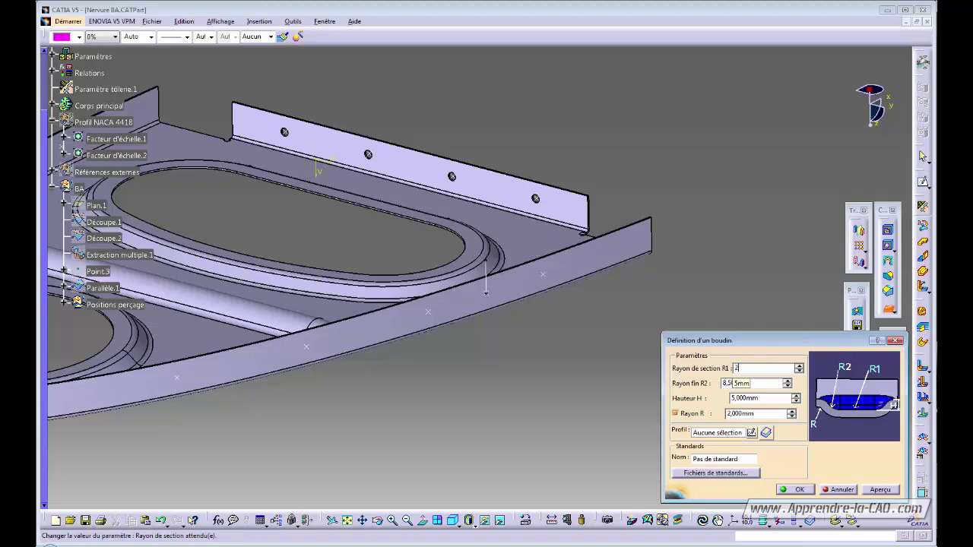
pyautogui.doubleClick(741, 383)
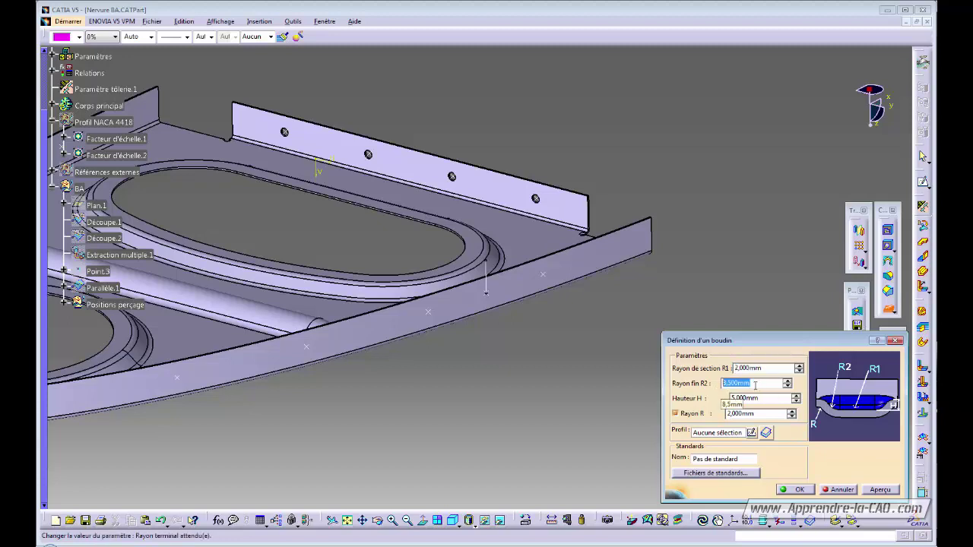
pyautogui.write('2')
pyautogui.click(762, 398)
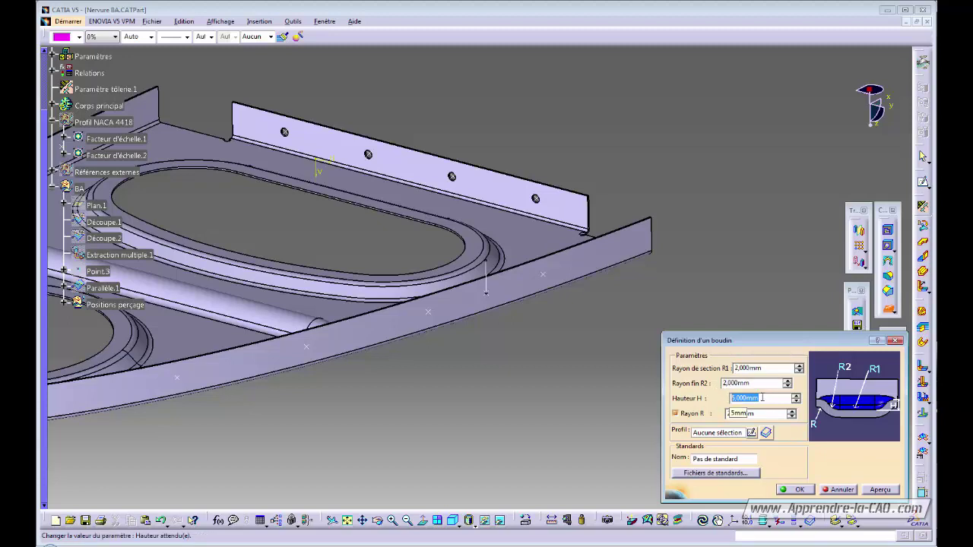
pyautogui.click(767, 385)
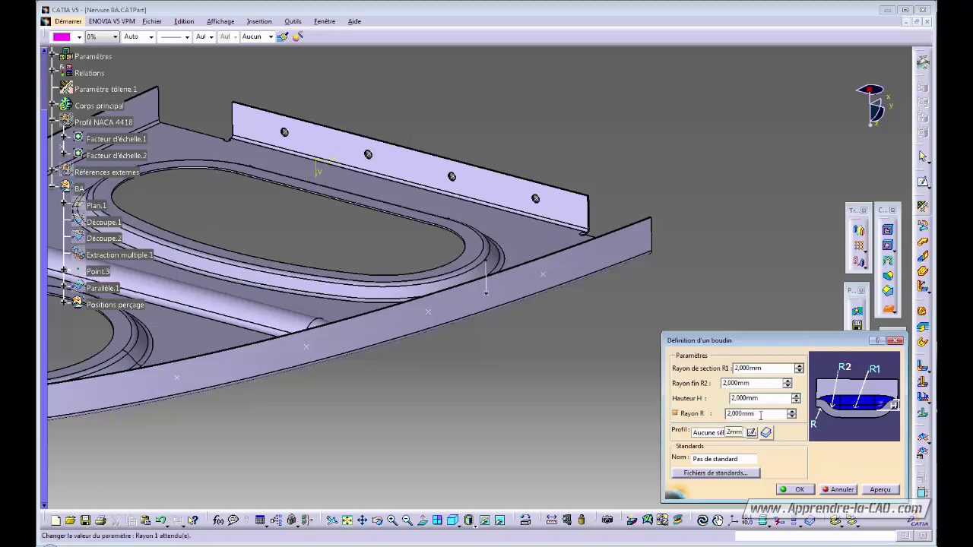
pyautogui.click(737, 414)
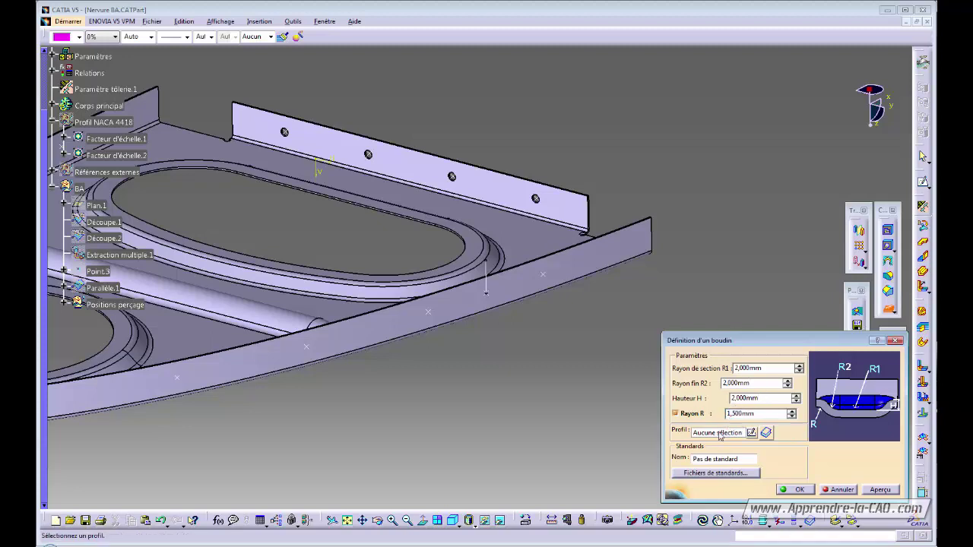
# Try the bead on the curved flange using the vertical line as profile, preview it and cancel the definition.
pyautogui.click(487, 277)
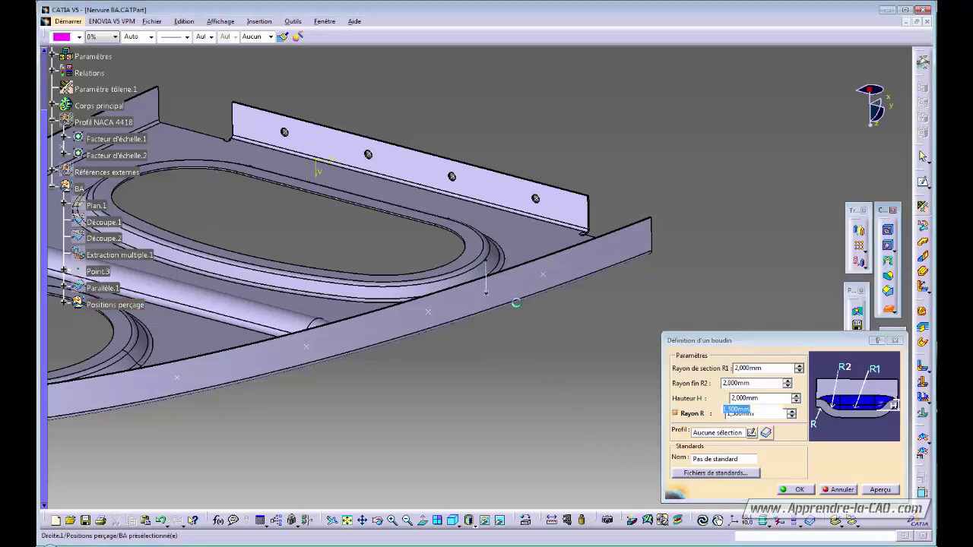
pyautogui.moveTo(501, 320)
pyautogui.mouseDown(button='middle')
pyautogui.moveTo(484, 312)
pyautogui.moveTo(490, 228)
pyautogui.mouseUp(button='middle')
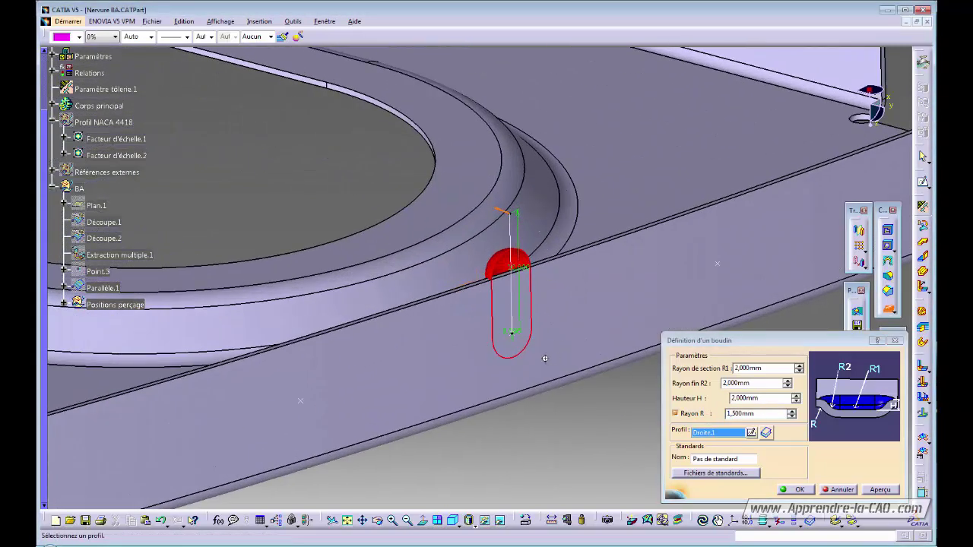
pyautogui.moveTo(545, 358); pyautogui.dragTo(490, 353, button='middle')
pyautogui.moveTo(439, 303); pyautogui.dragTo(458, 305, button='middle')
pyautogui.moveTo(544, 328); pyautogui.dragTo(550, 368, button='middle')
pyautogui.click(881, 490)
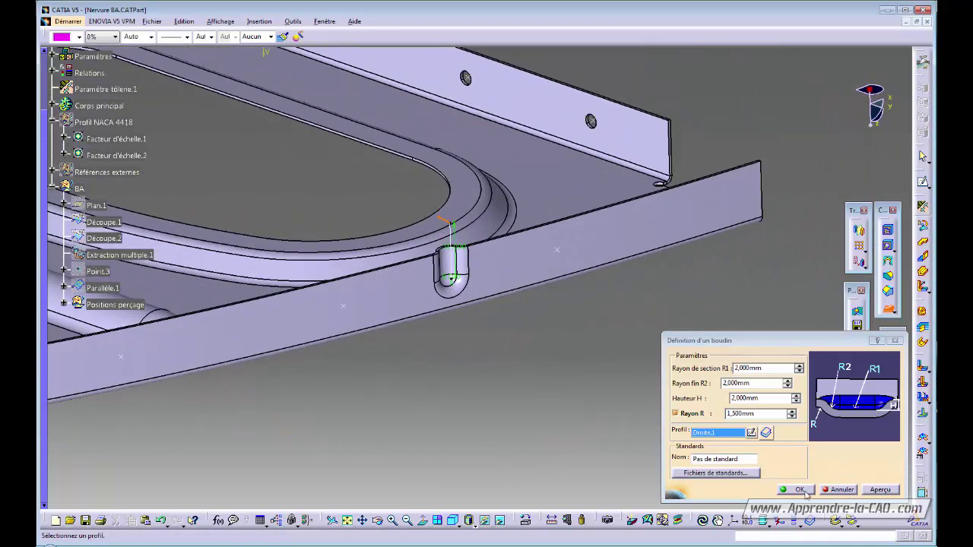
pyautogui.click(842, 490)
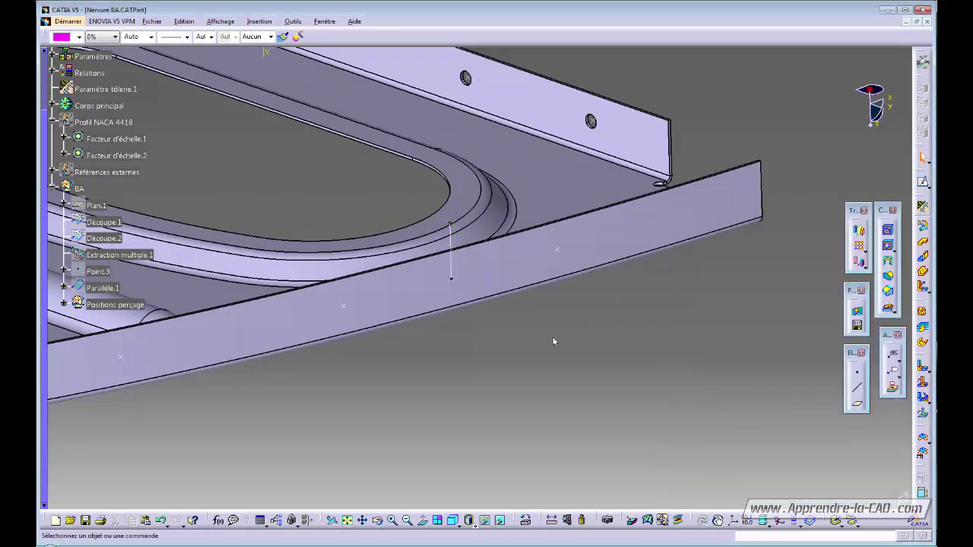
# Group Projection.1 and Droite.1 in a new geometrical set named Gauffrage under BA.
pyautogui.moveTo(555, 341); pyautogui.dragTo(534, 348, button='middle')
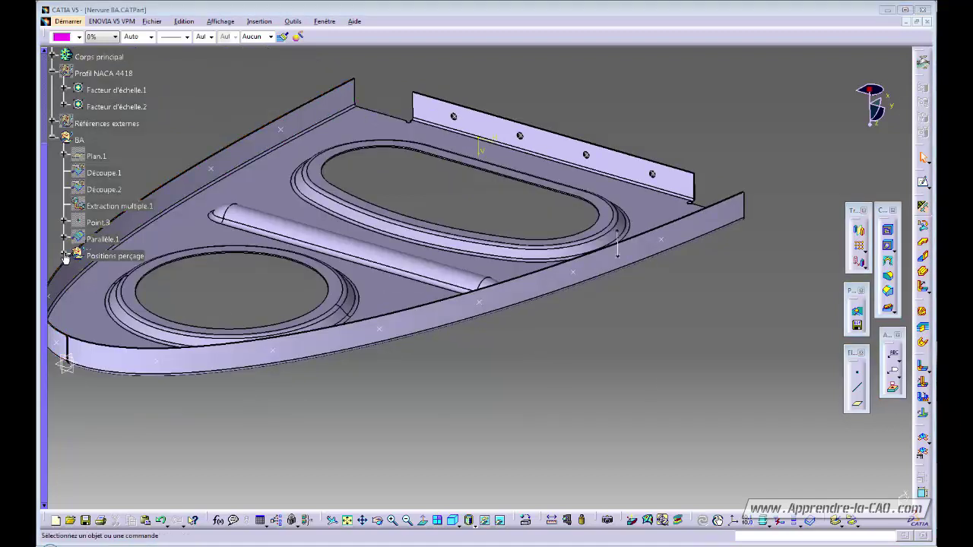
pyautogui.click(65, 257)
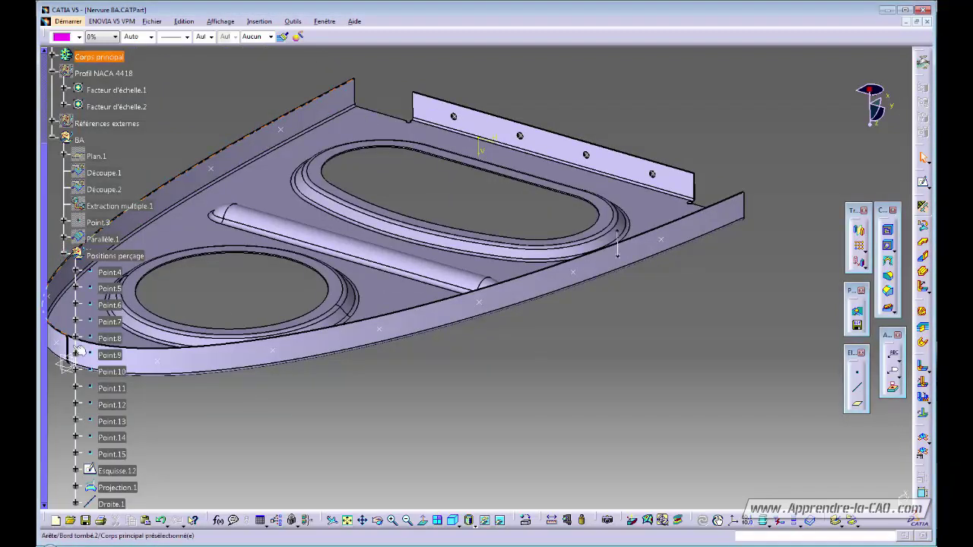
pyautogui.click(118, 490)
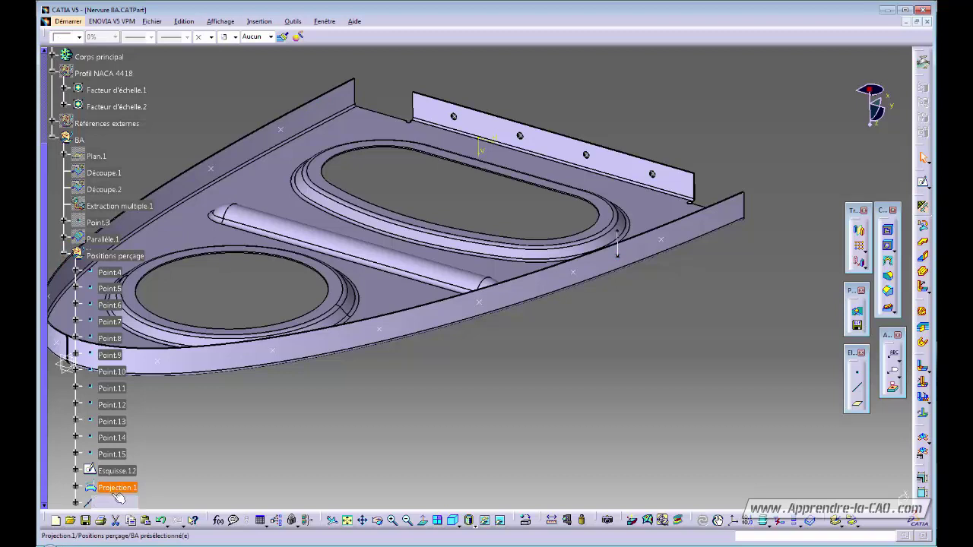
pyautogui.keyDown('ctrl'); pyautogui.click(110, 503); pyautogui.keyUp('ctrl')
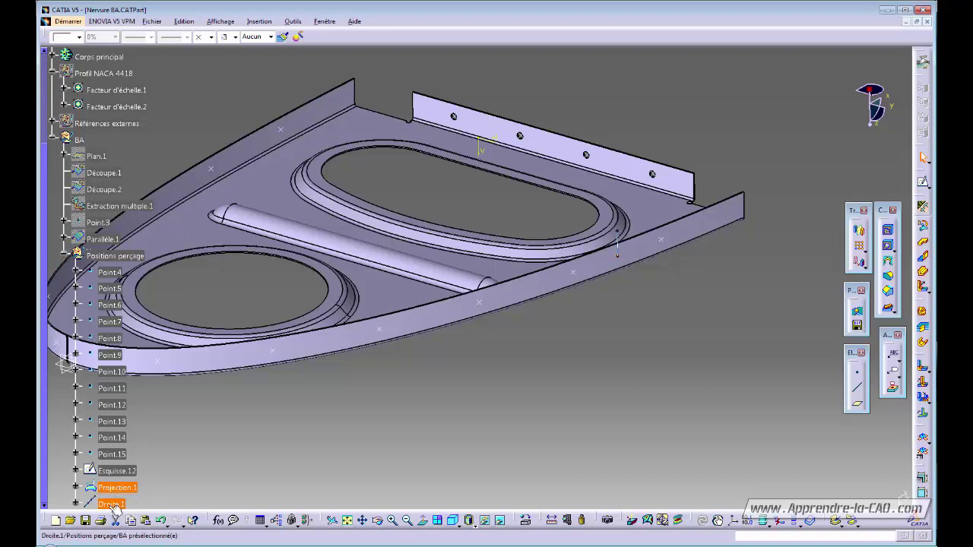
pyautogui.click(258, 21)
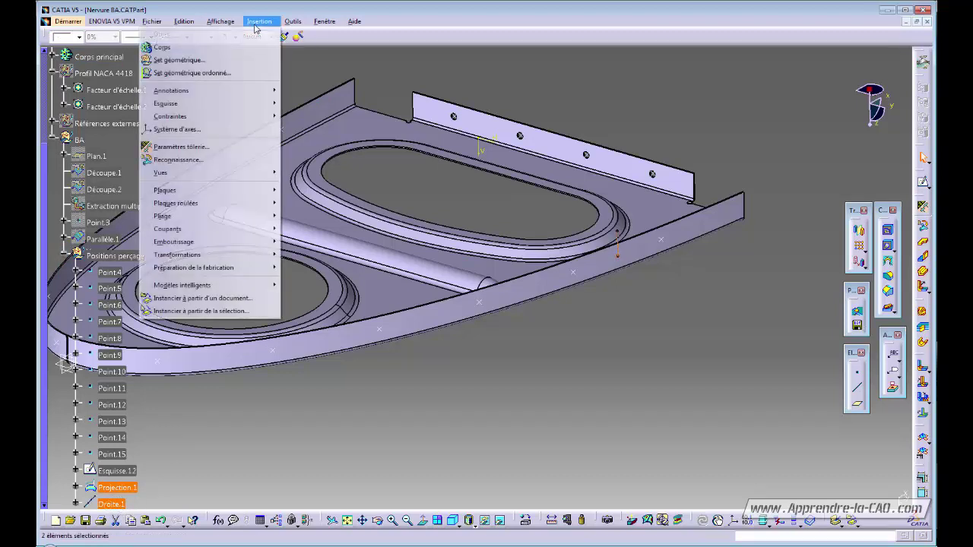
pyautogui.click(169, 61)
pyautogui.click(650, 389)
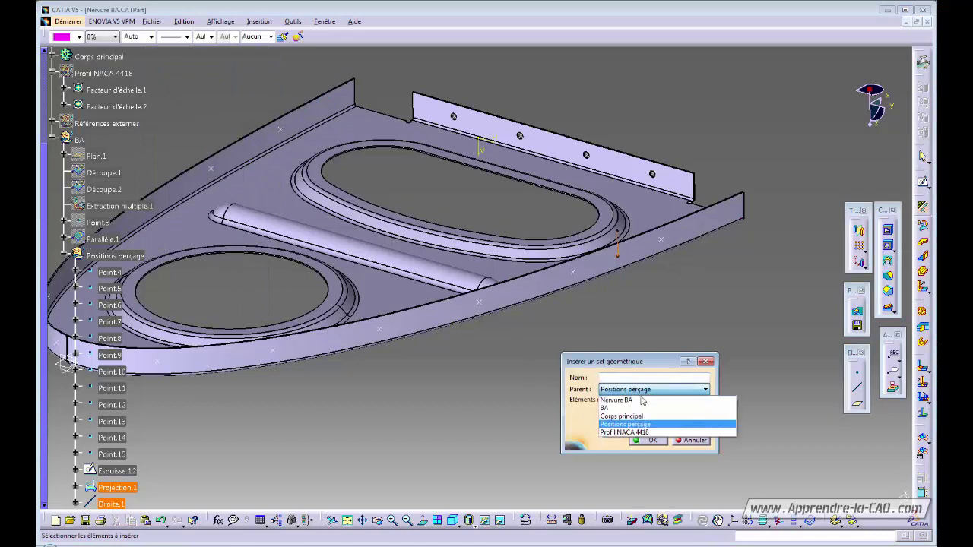
pyautogui.click(628, 401)
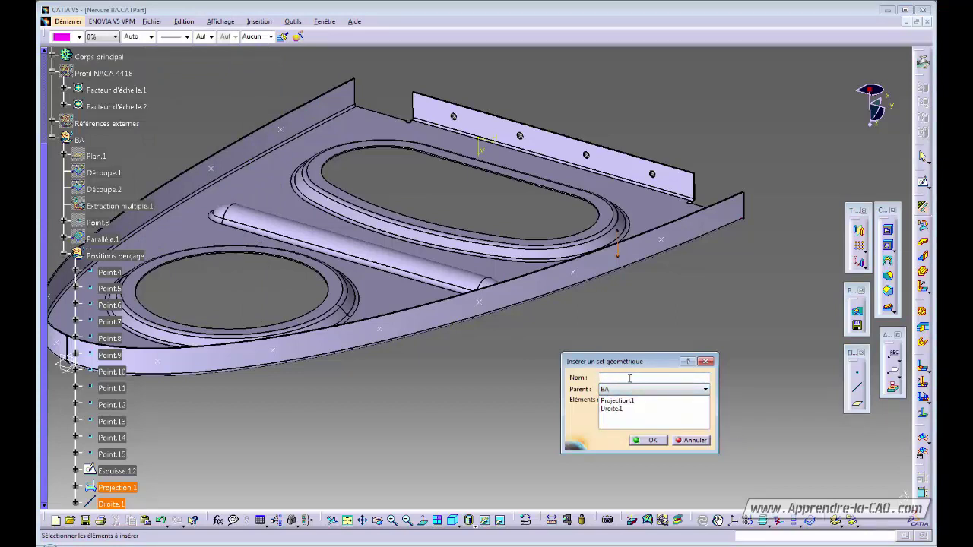
pyautogui.click(629, 377)
pyautogui.write('Gauffrage')
pyautogui.press('Return')
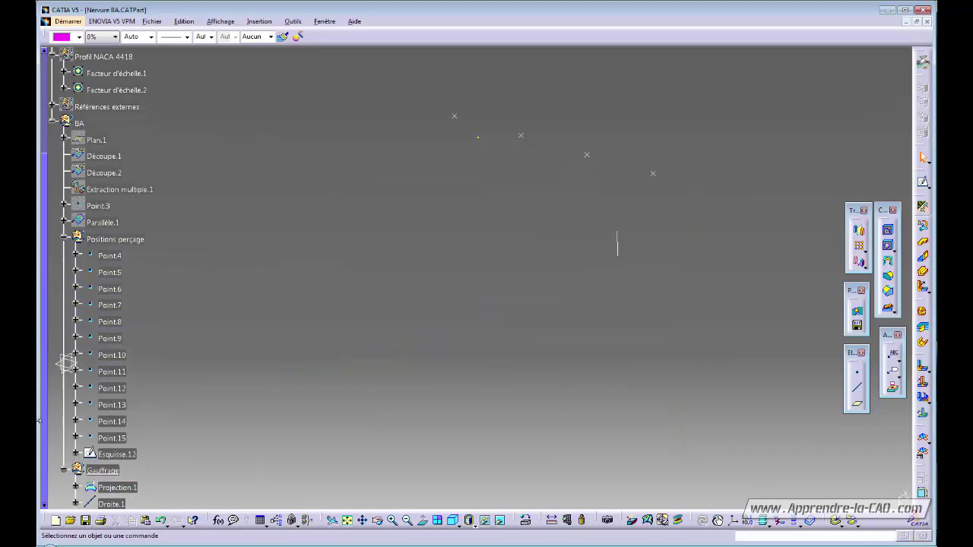
# Copy Projection.1 and Droite.1 and paste the duplicates into the Gauffrage geometrical set.
pyautogui.click(115, 487)
pyautogui.keyDown('ctrl'); pyautogui.click(120, 505); pyautogui.keyUp('ctrl')
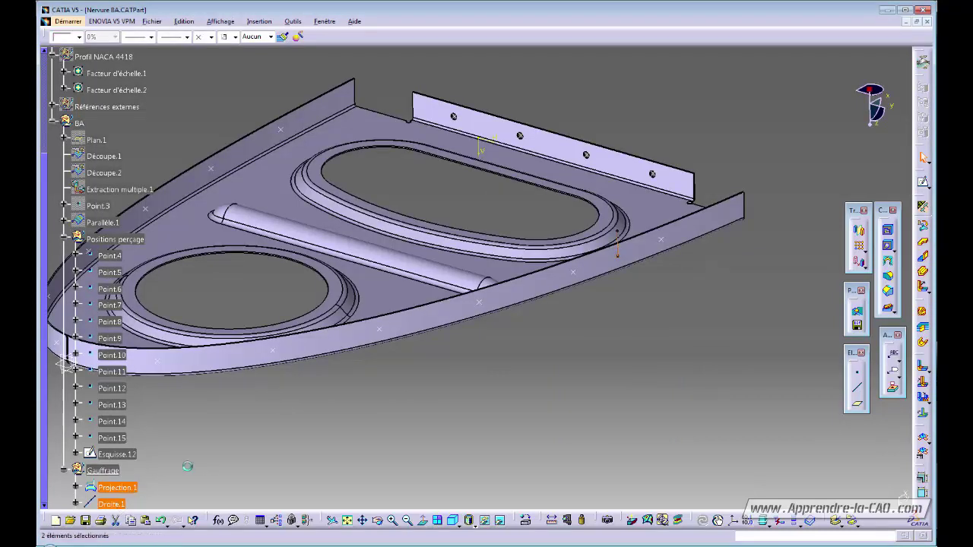
pyautogui.click(117, 472)
pyautogui.hotkey('ctrl', 'v')
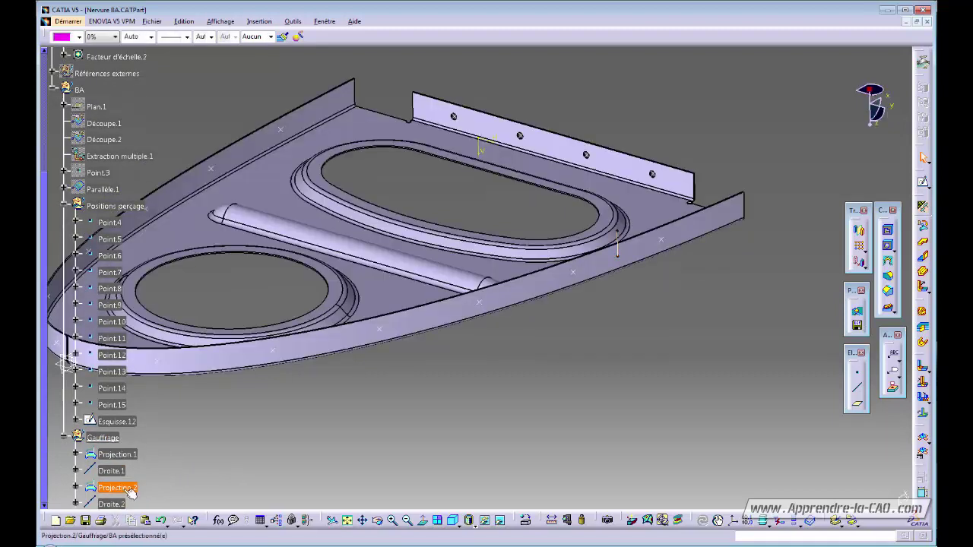
# Redefine Point.17 of the copied projection as the midpoint between Point.13 and Point.14 by replacing its first reference point.
pyautogui.click(130, 490)
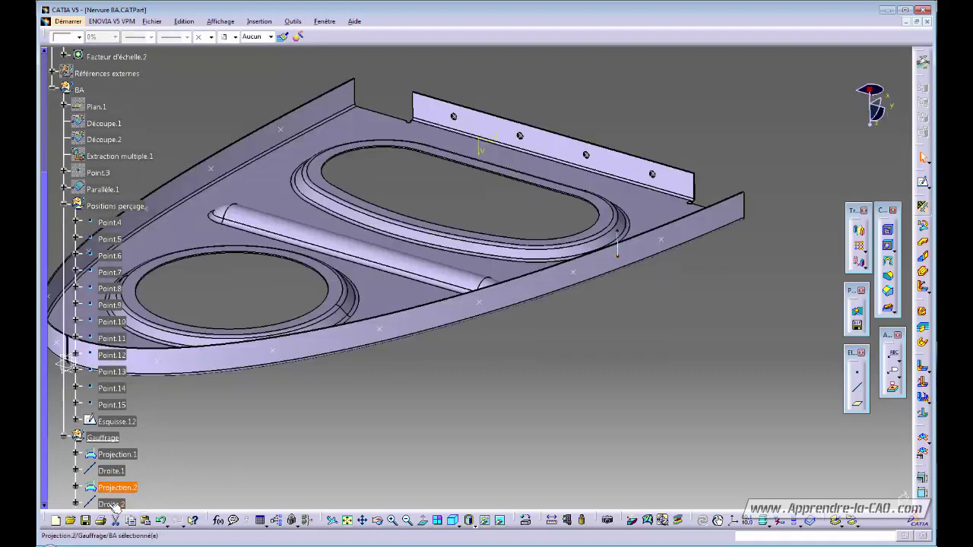
pyautogui.click(111, 504)
pyautogui.click(75, 487)
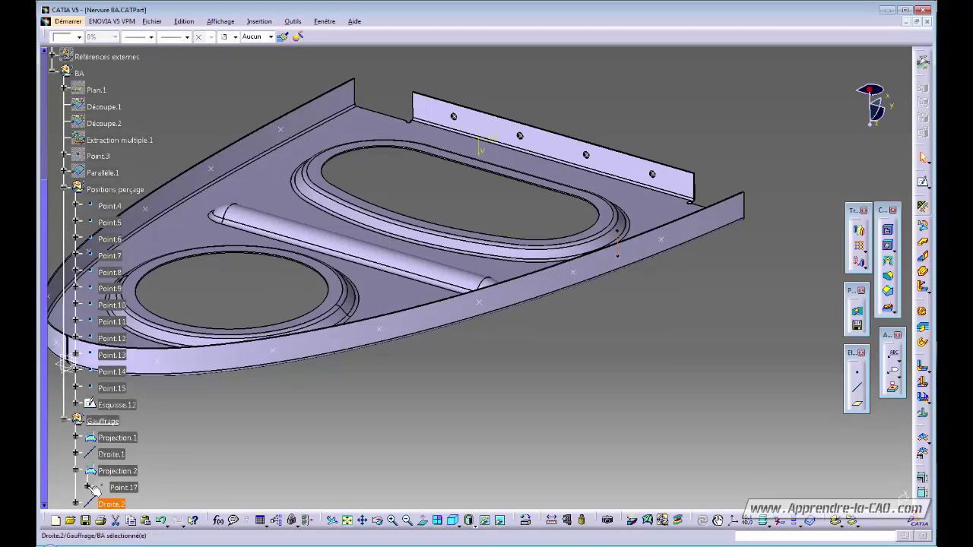
pyautogui.doubleClick(122, 471)
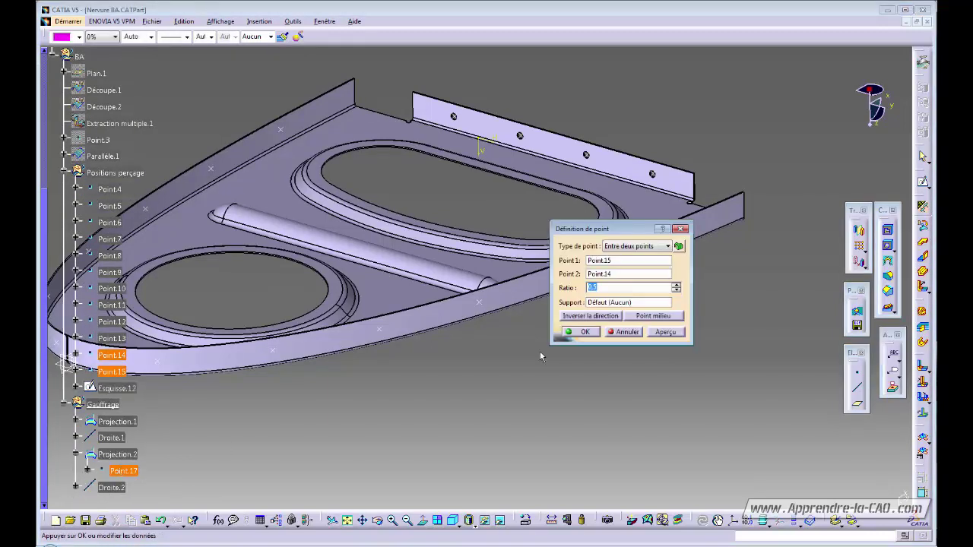
pyautogui.moveTo(604, 235); pyautogui.dragTo(727, 280)
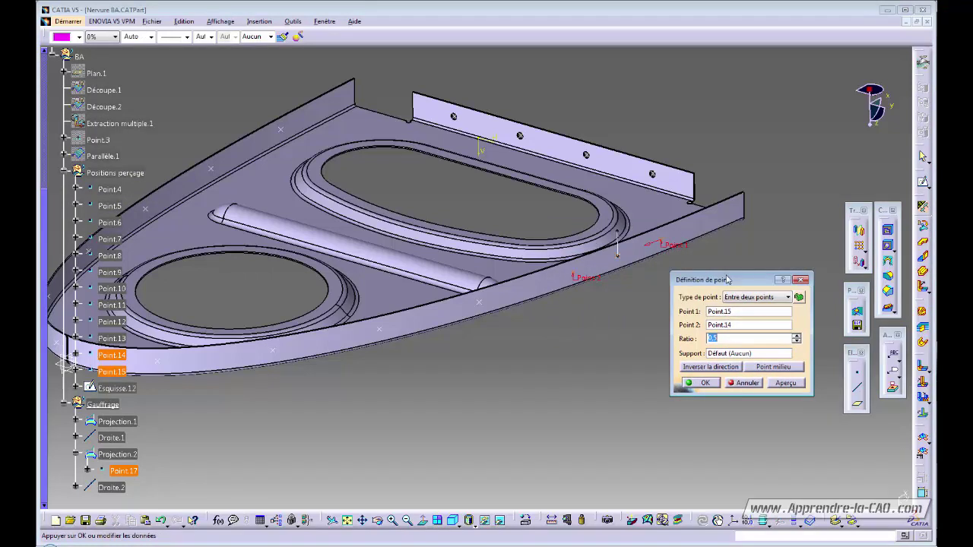
pyautogui.click(726, 310)
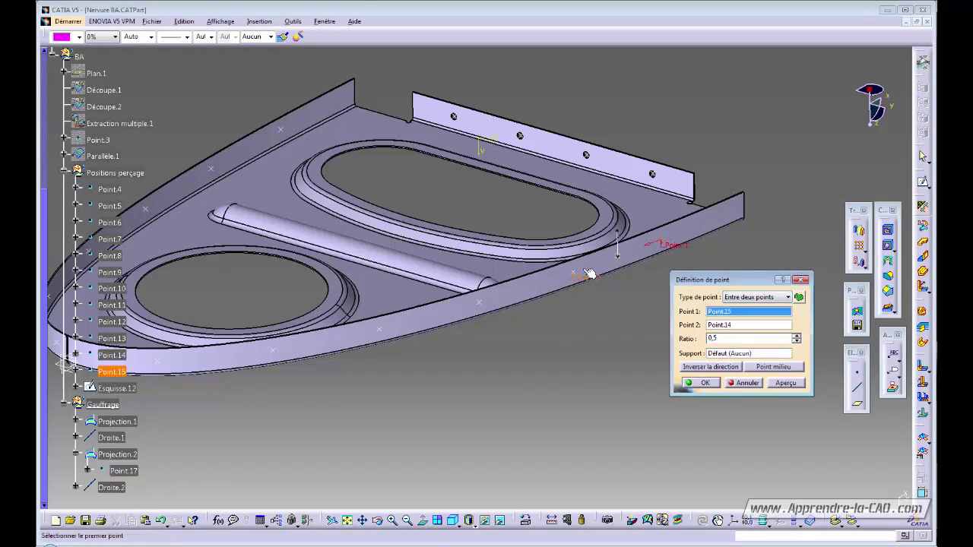
pyautogui.click(481, 302)
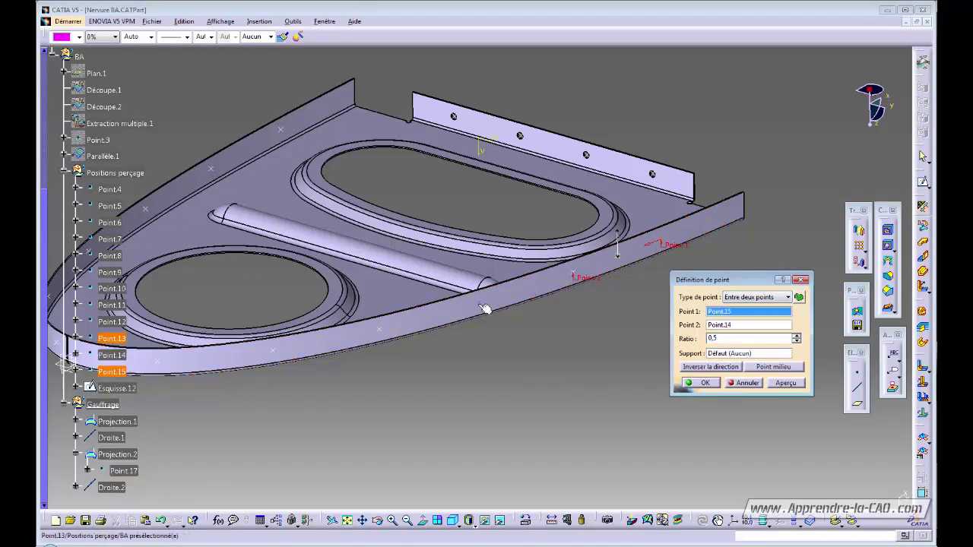
pyautogui.click(699, 382)
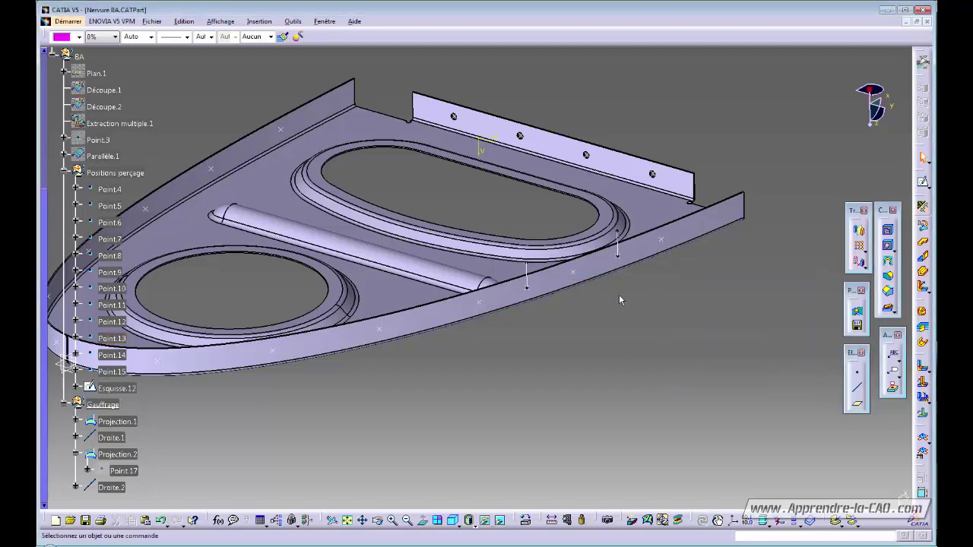
# Paste a second copy of the projection and line into the Gauffrage geometrical set.
pyautogui.moveTo(619, 300); pyautogui.dragTo(342, 388, button='middle')
pyautogui.click(103, 404)
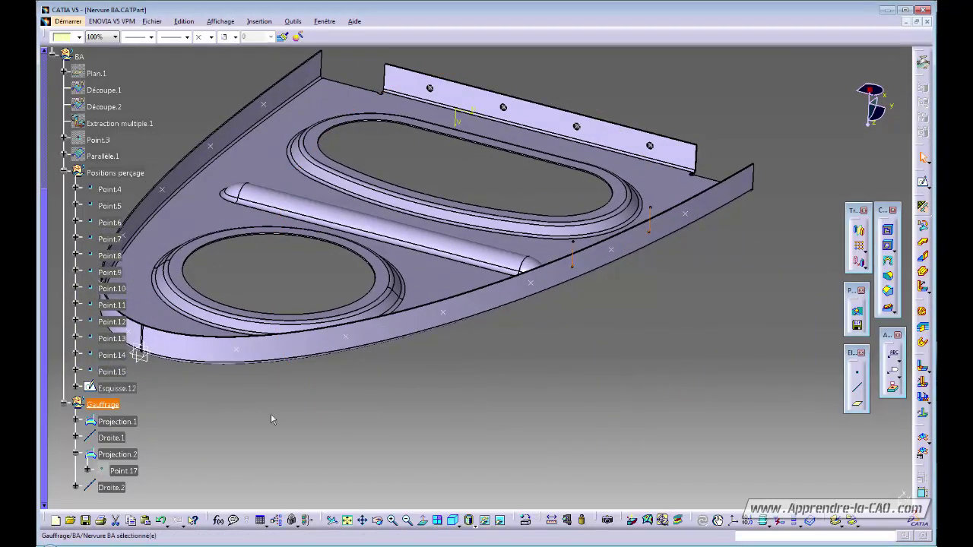
pyautogui.click(252, 441)
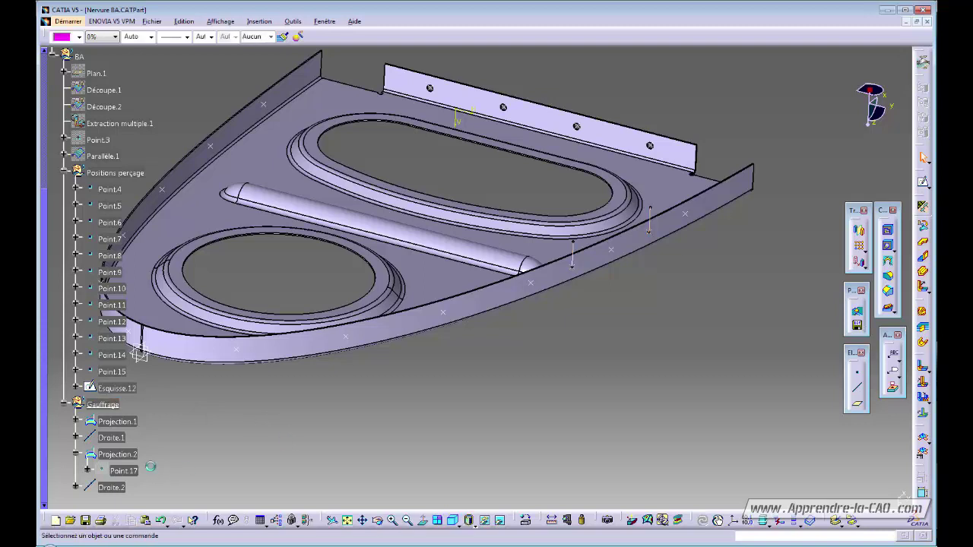
pyautogui.click(114, 405)
pyautogui.hotkey('ctrl', 'v')
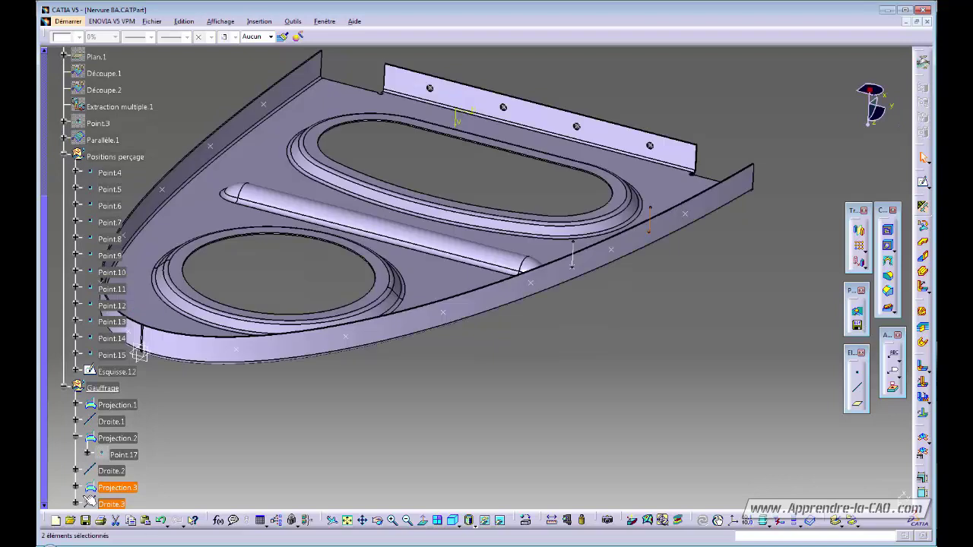
# Redefine Point.18 of the second copied projection as the midpoint between Point.13 and Point.12.
pyautogui.click(76, 488)
pyautogui.doubleClick(121, 471)
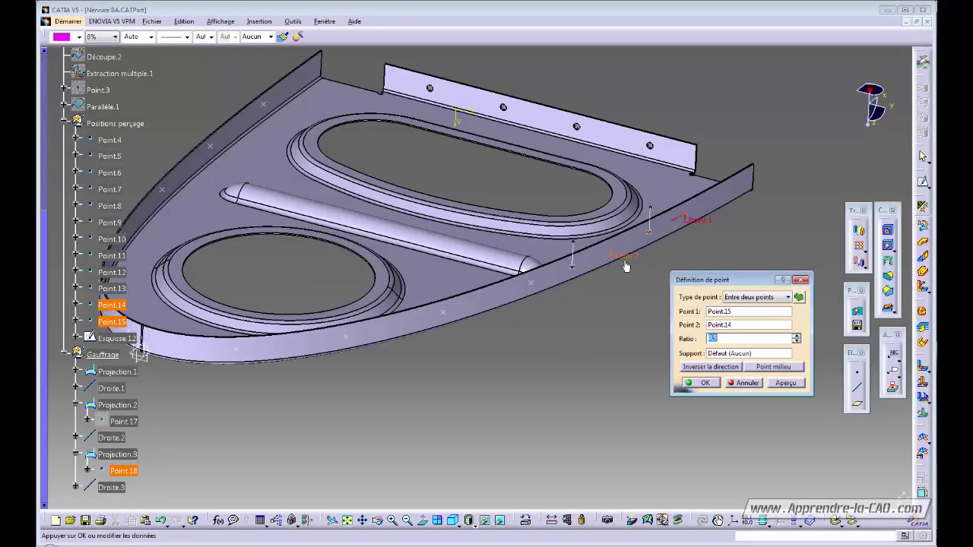
pyautogui.click(724, 316)
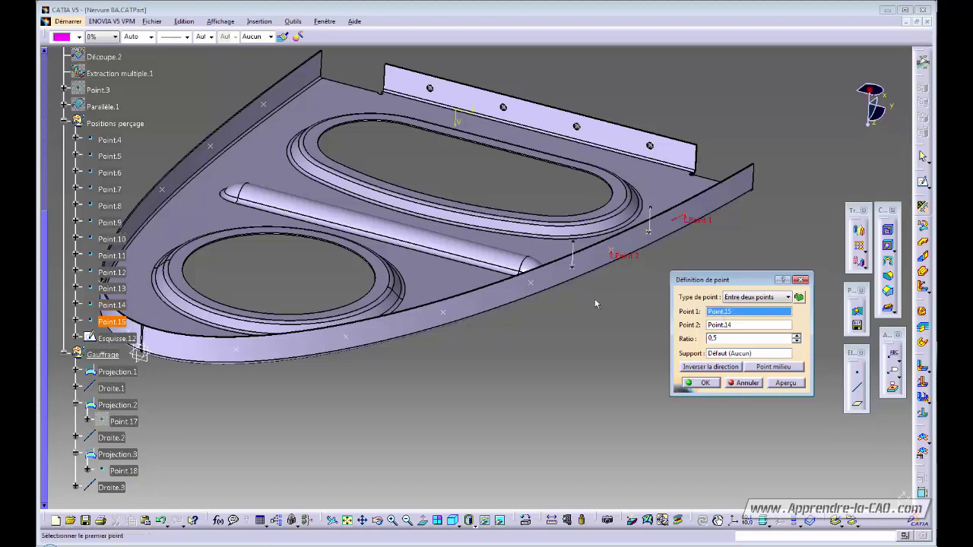
pyautogui.click(530, 283)
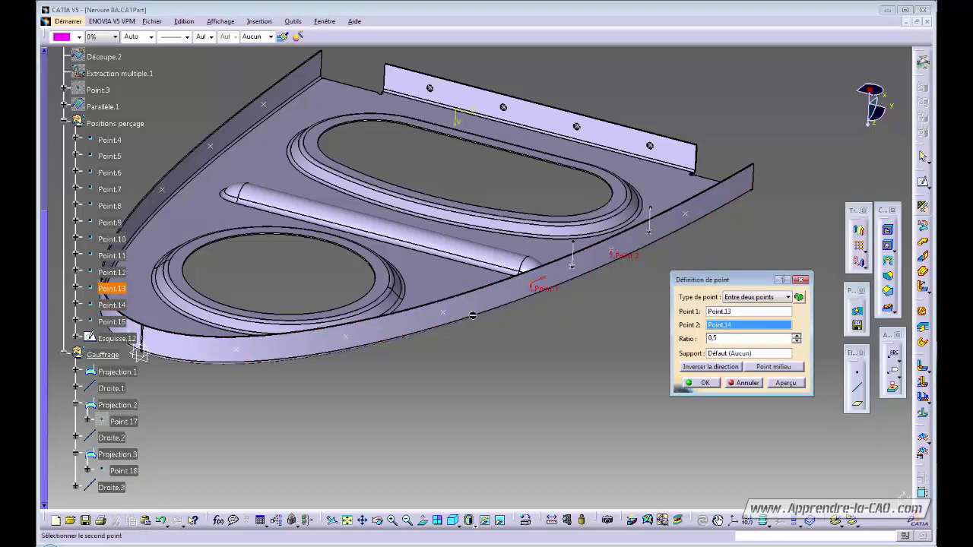
pyautogui.click(112, 272)
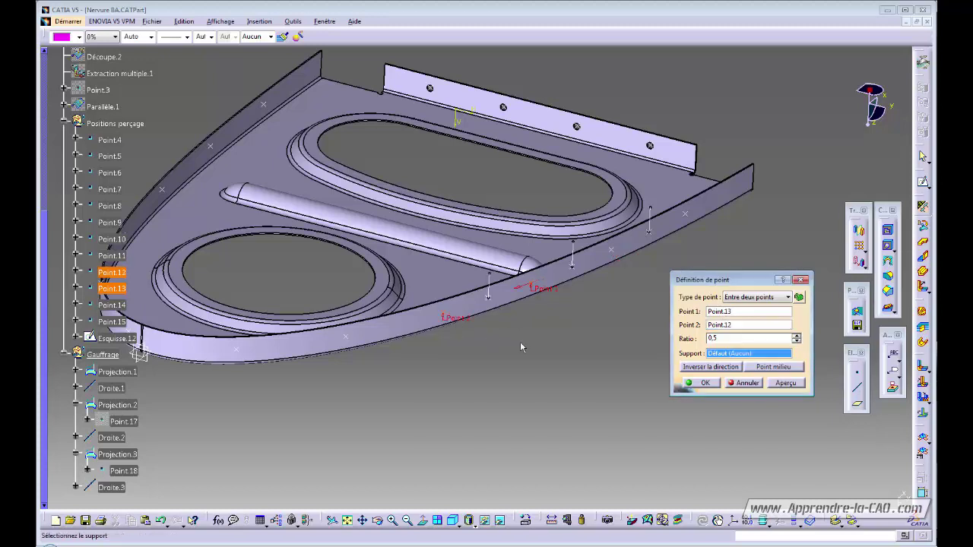
pyautogui.click(704, 382)
# Paste a third copy of the projection and line into the Gauffrage geometrical set.
pyautogui.moveTo(517, 358); pyautogui.dragTo(216, 367, button='middle')
pyautogui.click(111, 358)
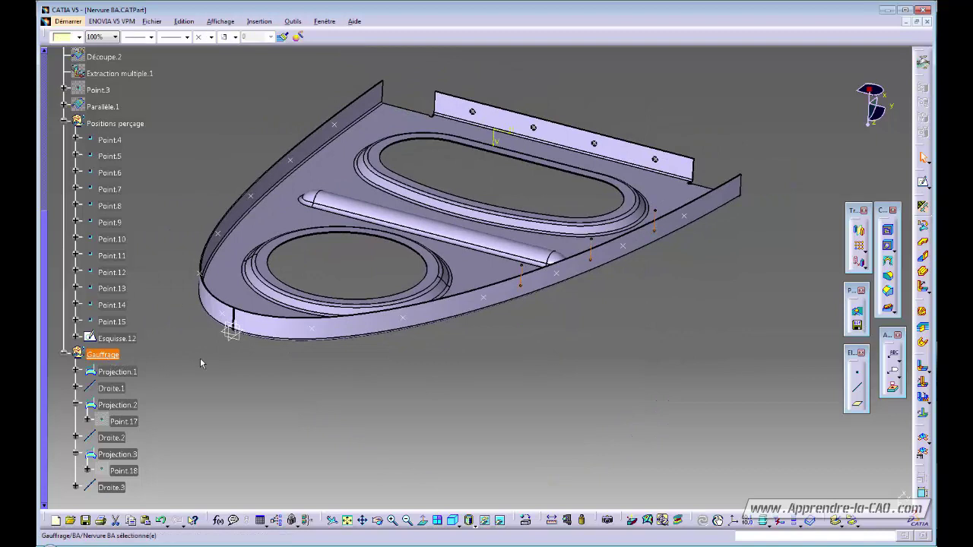
pyautogui.hotkey('ctrl', 'v')
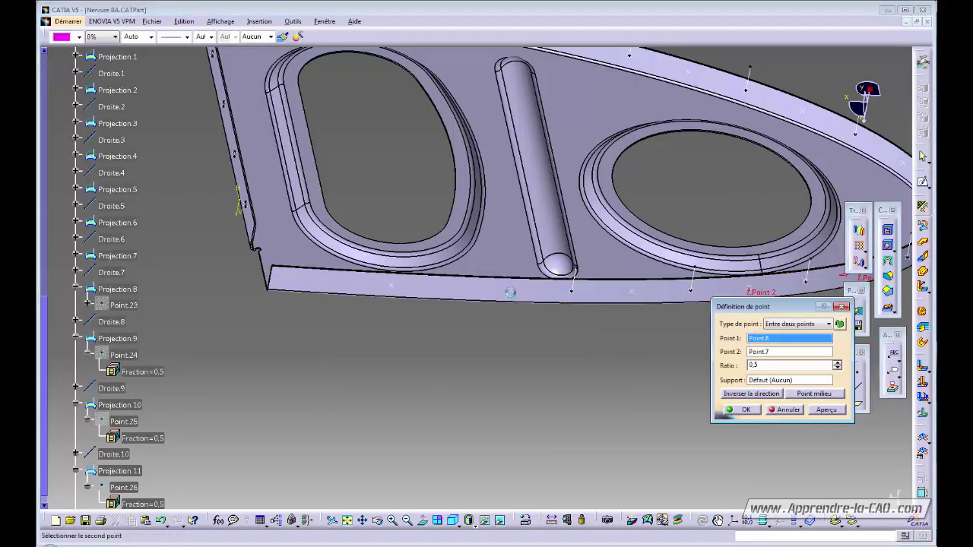
# Redefine Point.26 of the last copied projection as the midpoint between Point.5 and Point.4 on the opposite flange.
pyautogui.click(517, 295)
pyautogui.click(396, 289)
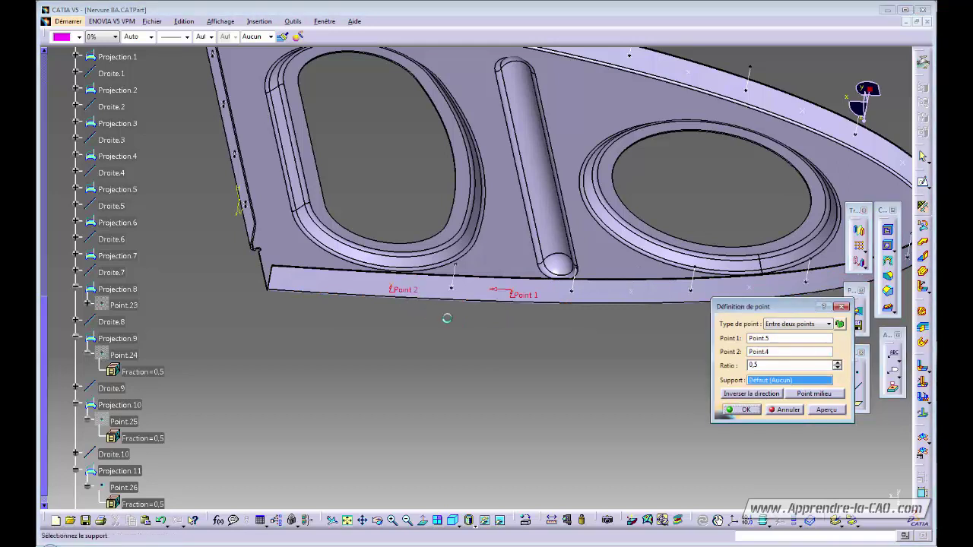
pyautogui.click(746, 411)
pyautogui.moveTo(522, 373); pyautogui.dragTo(503, 386, button='middle')
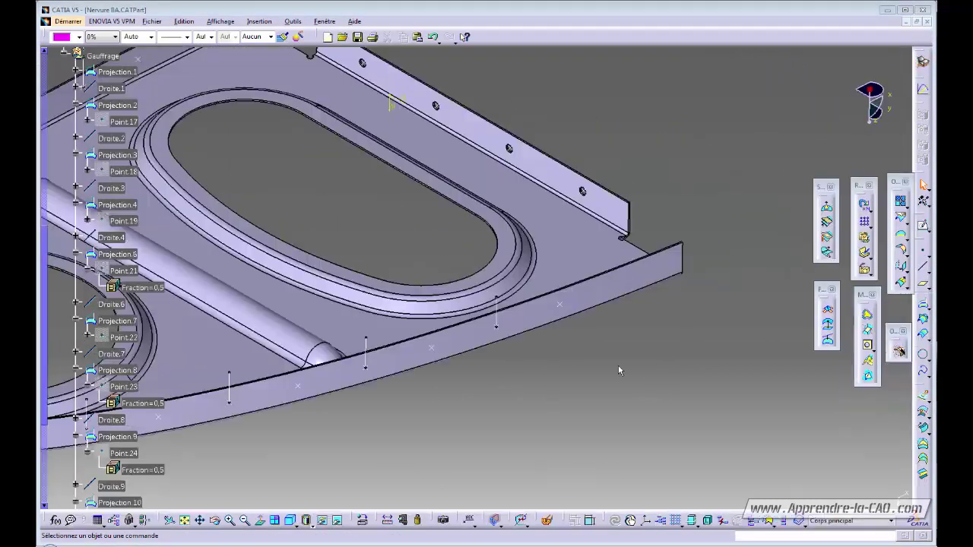
# Switch to the Generative Sheetmetal Design workbench.
pyautogui.moveTo(618, 364); pyautogui.dragTo(613, 366, button='middle')
pyautogui.click(923, 61)
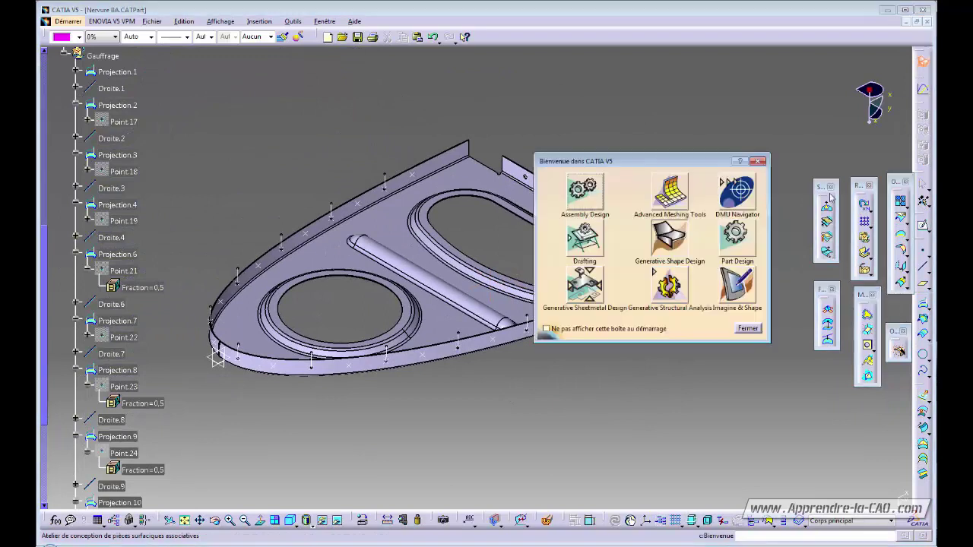
pyautogui.click(592, 285)
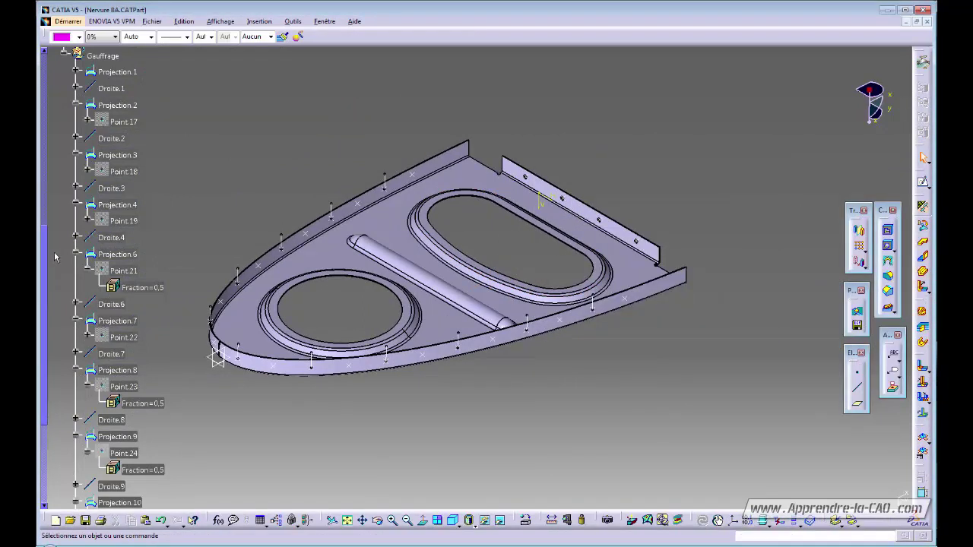
# Make Corps principal the active work object and collapse the BA set in the tree.
pyautogui.moveTo(45, 256); pyautogui.dragTo(44, 70)
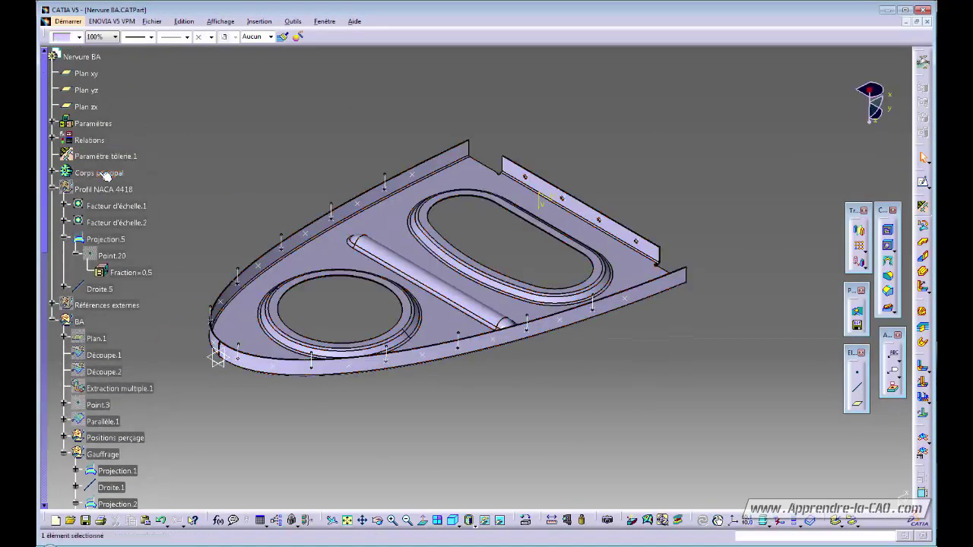
pyautogui.rightClick(97, 174)
pyautogui.click(142, 249)
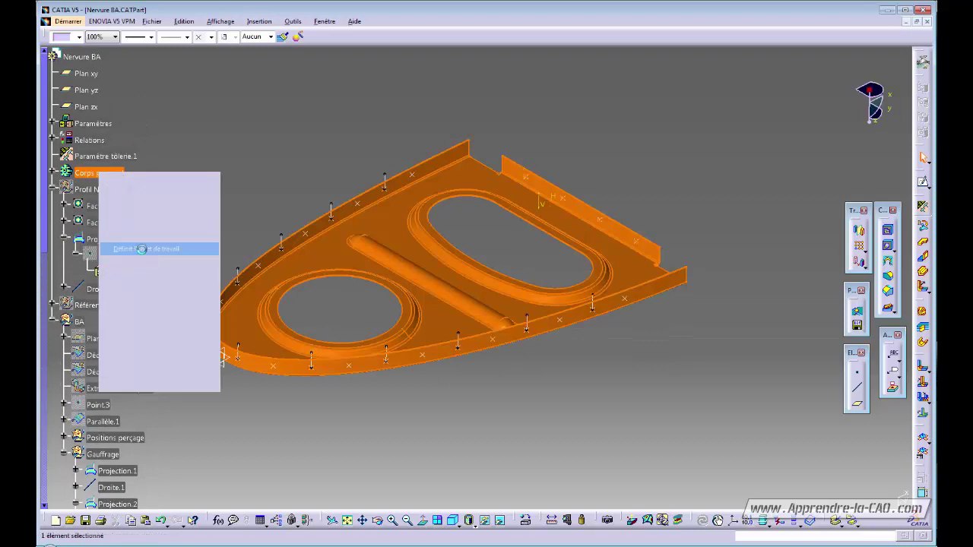
pyautogui.click(52, 321)
pyautogui.click(669, 370)
# Create a bead (Boudin) on the curved flange along Droite.1 with R1, R2 and H of 2 mm and R of 1.5 mm.
pyautogui.moveTo(674, 368); pyautogui.dragTo(706, 358, button='middle')
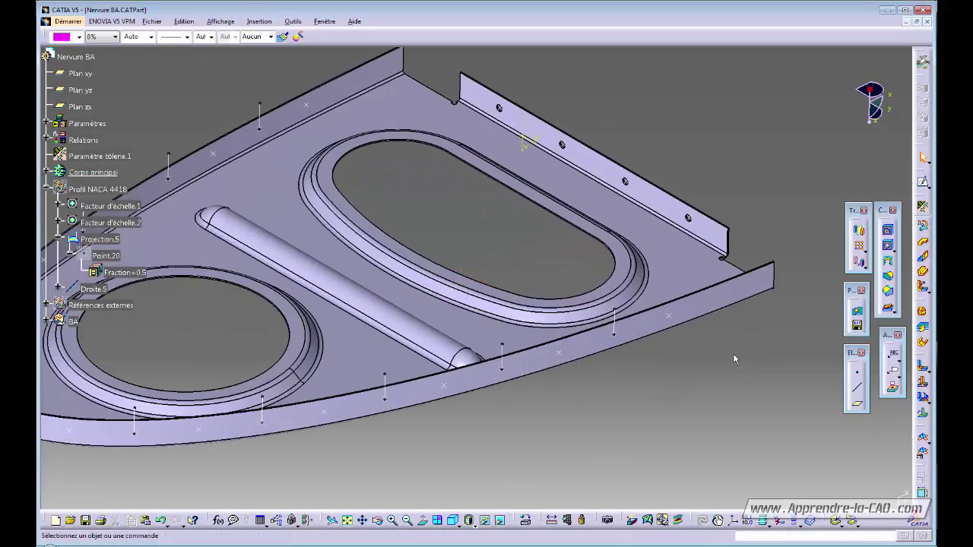
pyautogui.click(891, 312)
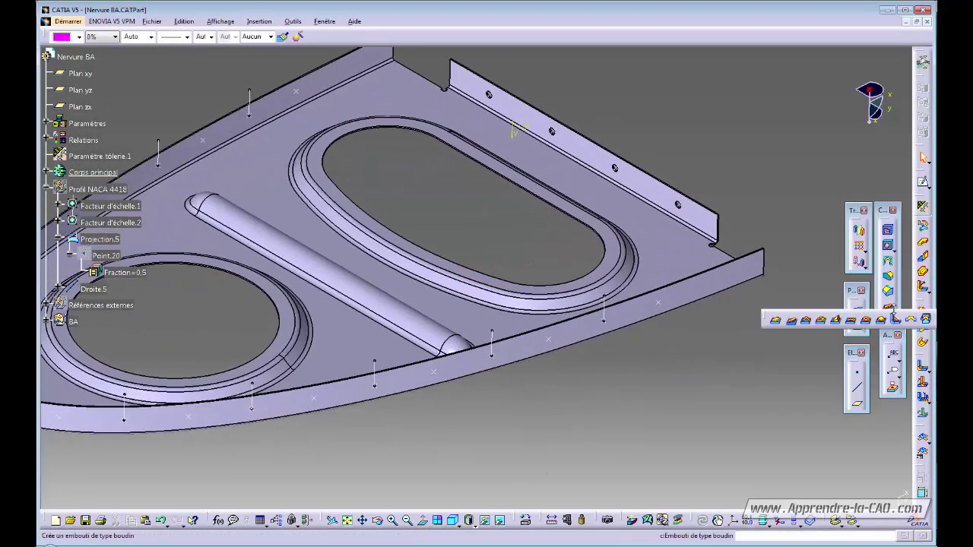
pyautogui.click(792, 321)
pyautogui.moveTo(621, 354); pyautogui.dragTo(582, 318, button='middle')
pyautogui.click(576, 318)
pyautogui.moveTo(589, 369); pyautogui.dragTo(573, 247, button='middle')
pyautogui.click(760, 398)
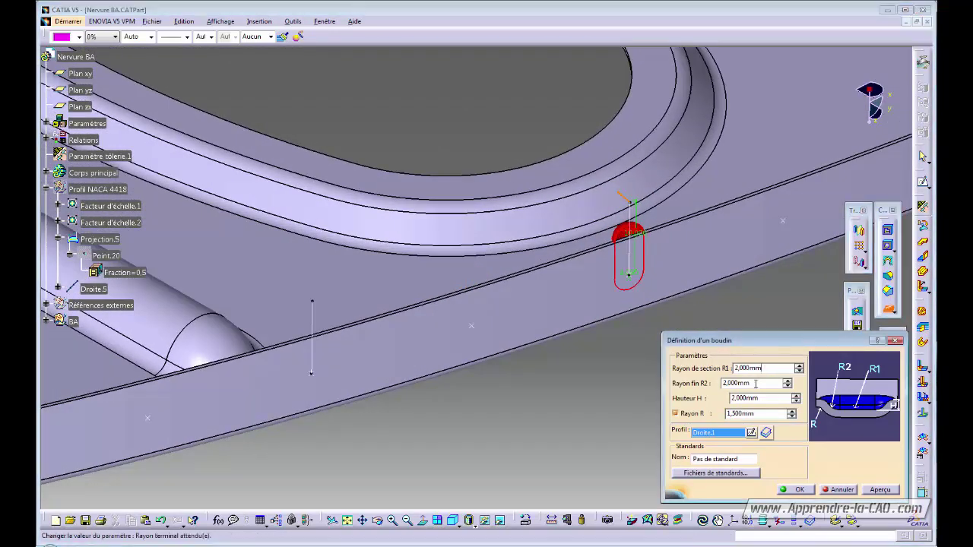
pyautogui.click(763, 415)
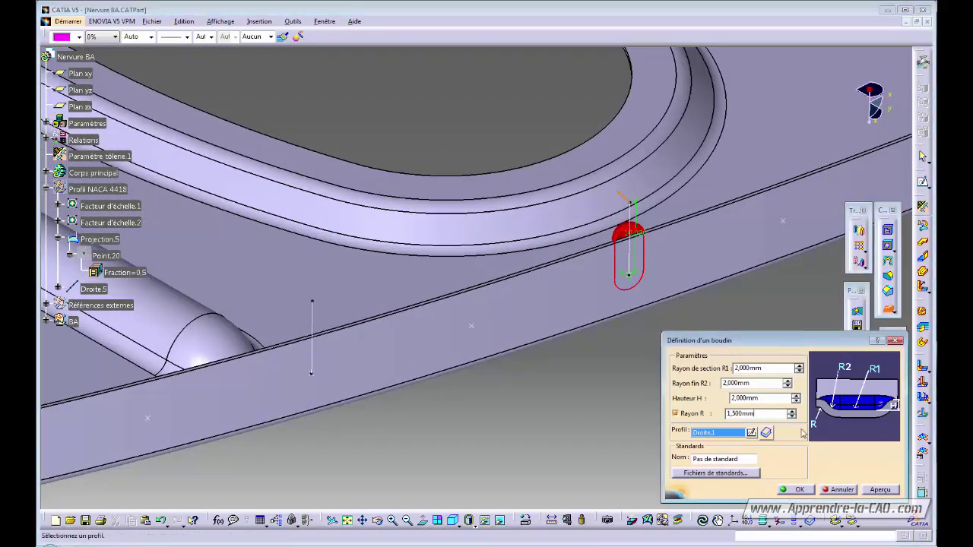
pyautogui.click(880, 489)
pyautogui.moveTo(555, 327)
pyautogui.mouseDown(button='middle')
pyautogui.moveTo(541, 414)
pyautogui.moveTo(559, 330)
pyautogui.mouseUp(button='middle')
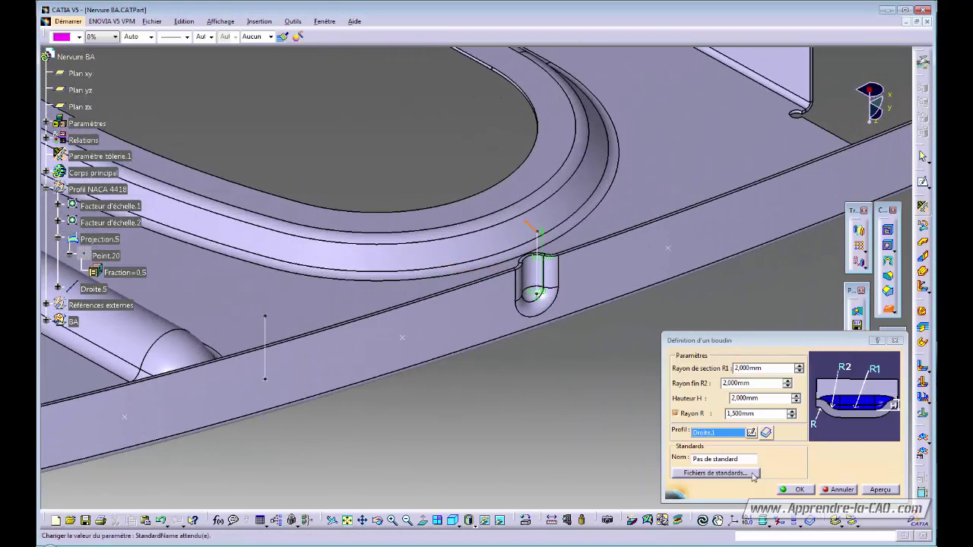
pyautogui.click(799, 490)
# Stamp beads with the same parameters on the curved flange along Droite.2 and Droite.3.
pyautogui.moveTo(669, 372); pyautogui.dragTo(733, 353, button='middle')
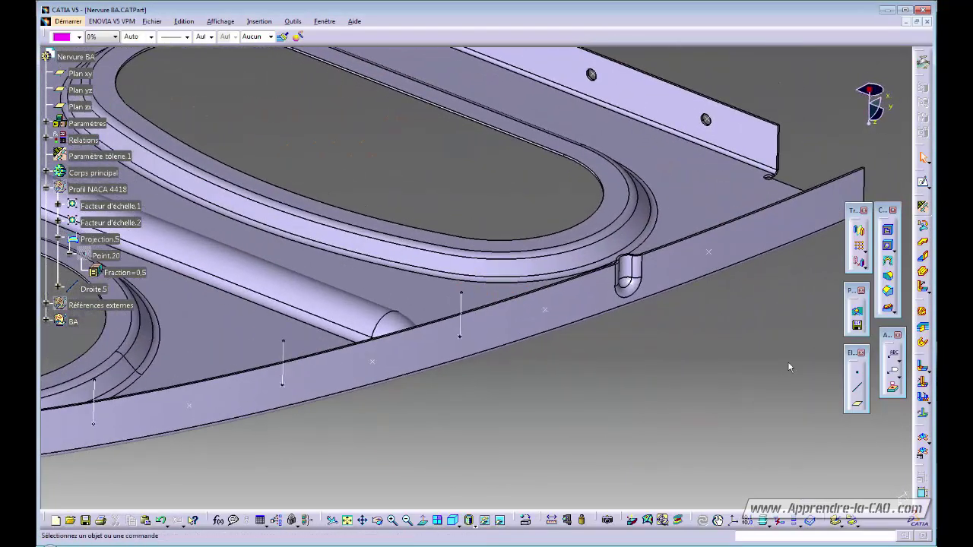
pyautogui.click(888, 309)
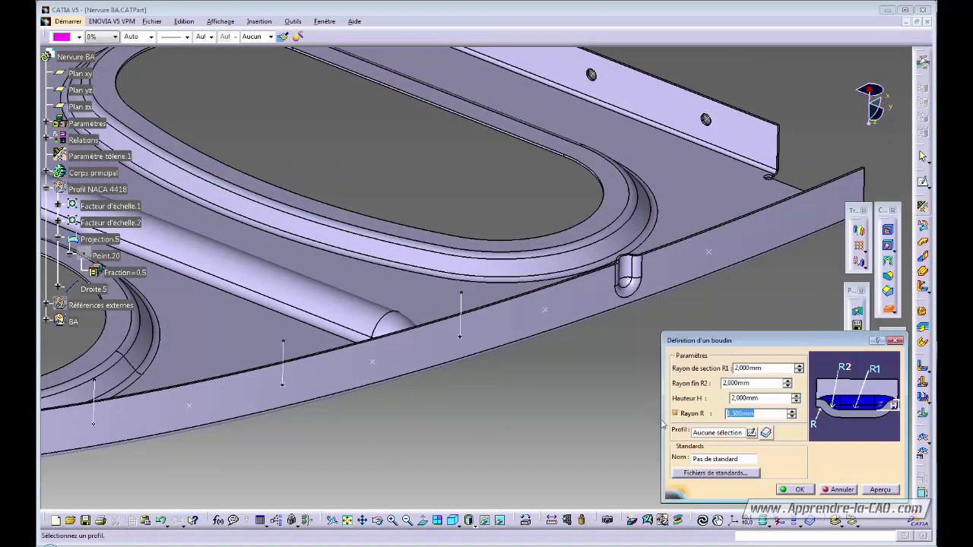
pyautogui.click(464, 323)
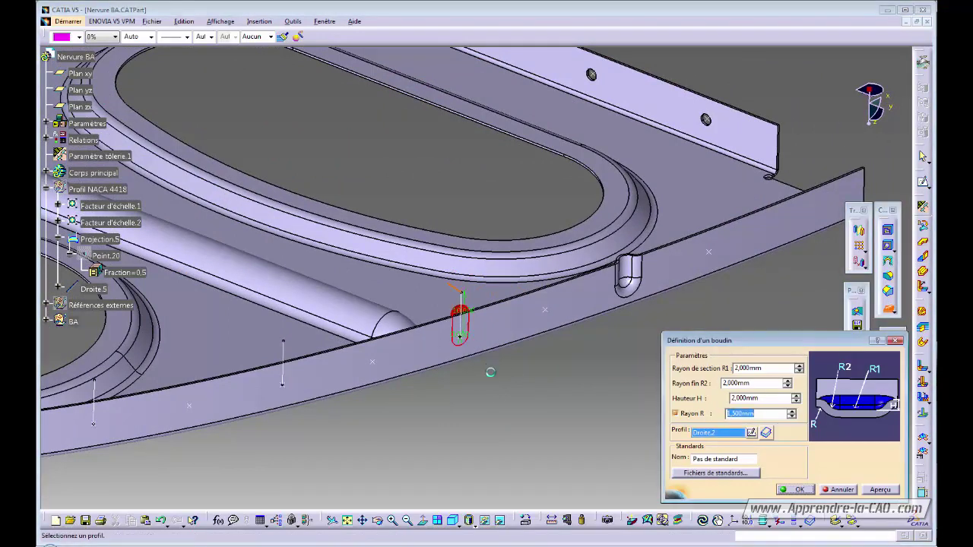
pyautogui.moveTo(327, 392); pyautogui.dragTo(495, 333, button='middle')
pyautogui.click(459, 317)
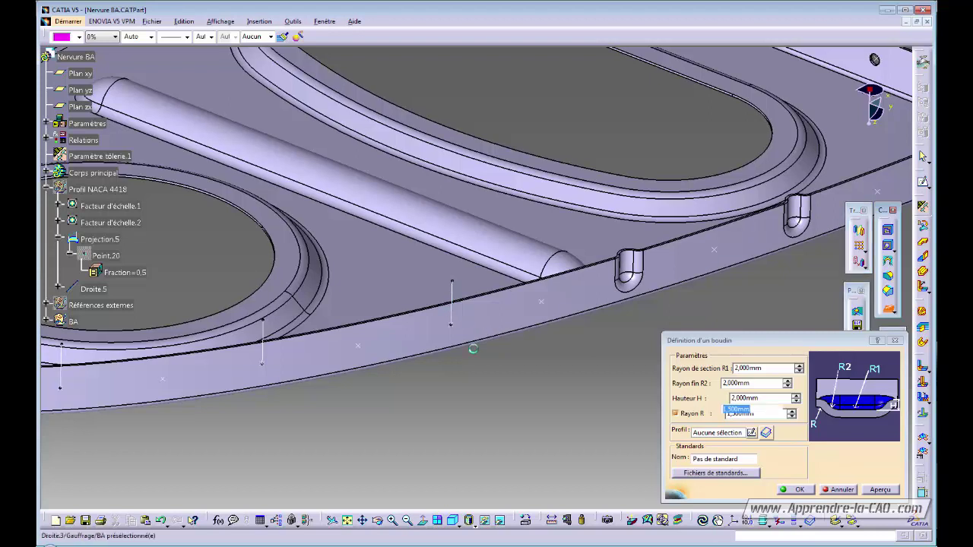
pyautogui.press('Return')
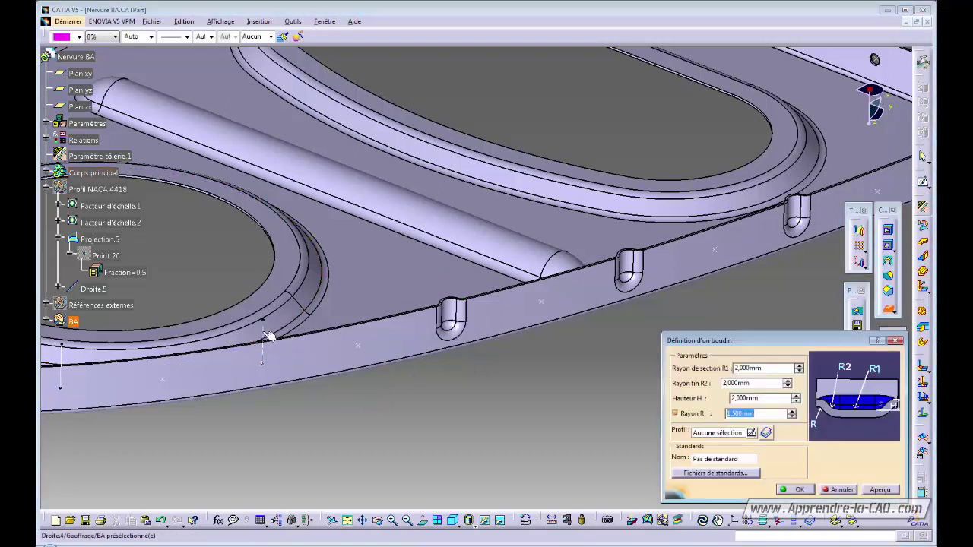
# Stamp beads with the same parameters on the curved flange along Droite.4 and the next two profile lines, up to Droite.7.
pyautogui.click(266, 332)
pyautogui.moveTo(148, 426); pyautogui.dragTo(505, 394, button='middle')
pyautogui.click(424, 332)
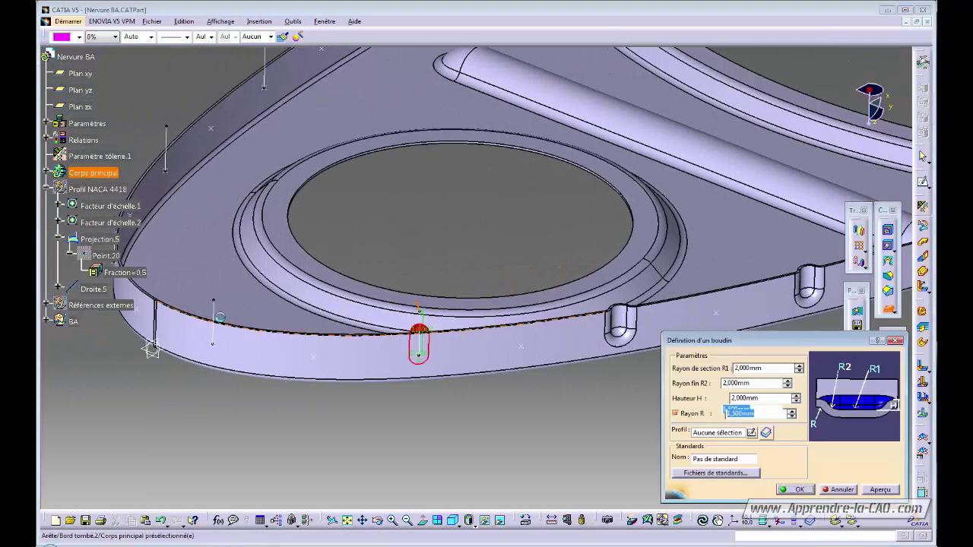
pyautogui.press('Return')
pyautogui.click(216, 310)
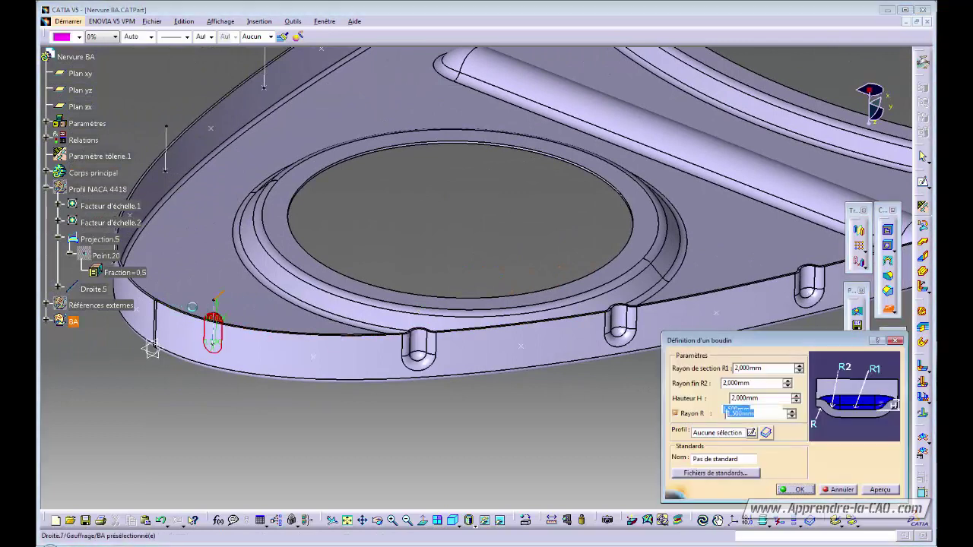
pyautogui.press('Return')
# Stamp beads with the same parameters around the nose of the flange along Droite.8, Droite.9 and Droite.10.
pyautogui.moveTo(169, 297); pyautogui.dragTo(360, 360, button='middle')
pyautogui.click(318, 289)
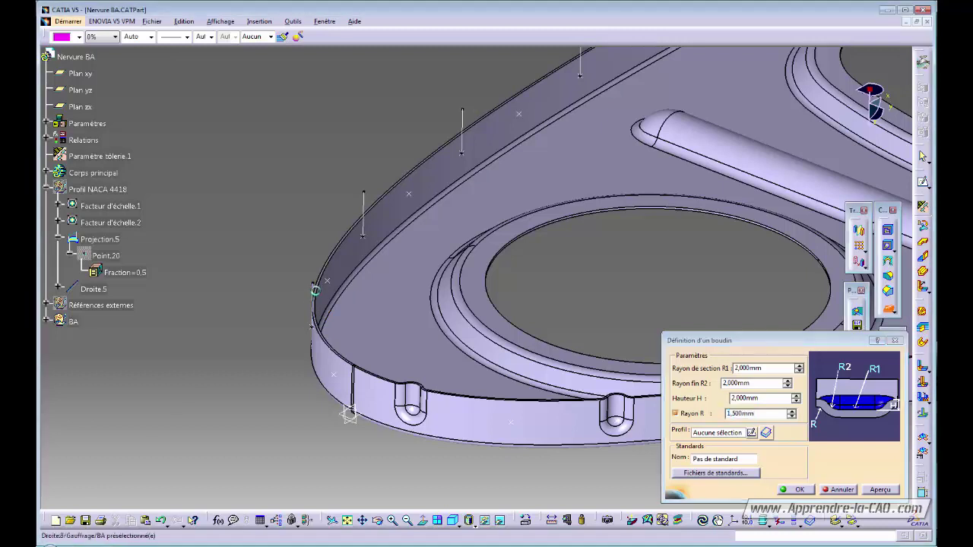
pyautogui.press('Return')
pyautogui.click(368, 209)
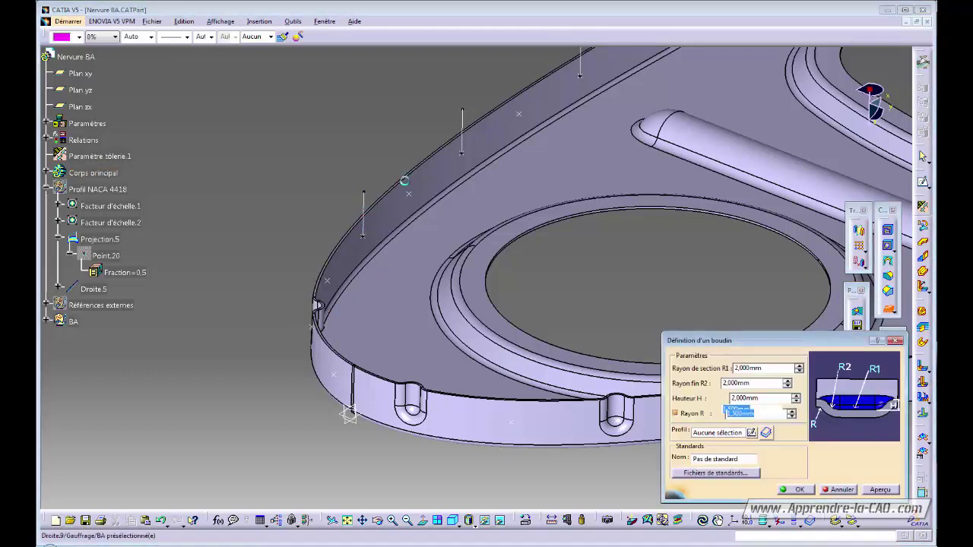
pyautogui.press('Return')
pyautogui.click(461, 117)
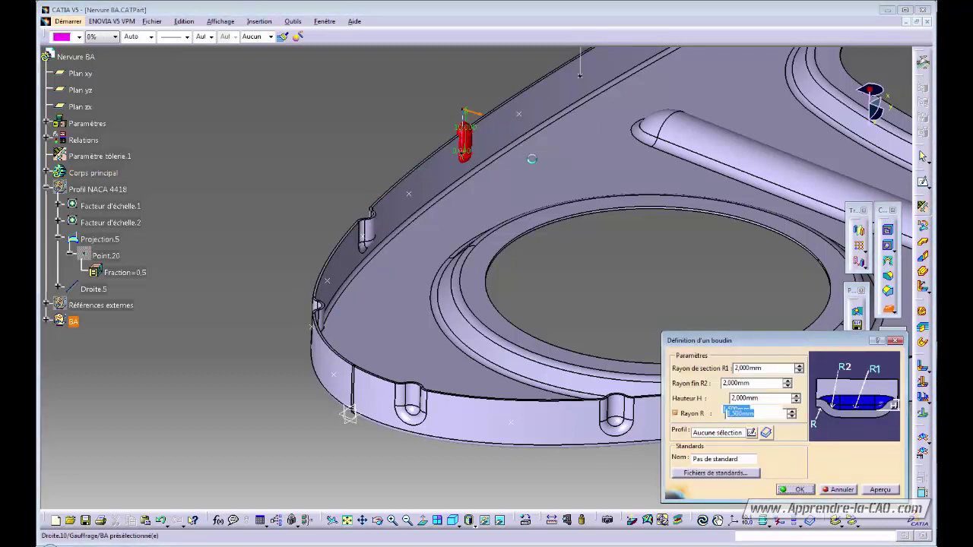
pyautogui.press('Return')
# Stamp beads with the same parameters along Droite.11 and the last remaining profile line, and end the bead command.
pyautogui.keyDown('ctrl'); pyautogui.moveTo(532, 159); pyautogui.dragTo(469, 259, button='middle'); pyautogui.keyUp('ctrl')
pyautogui.click(472, 210)
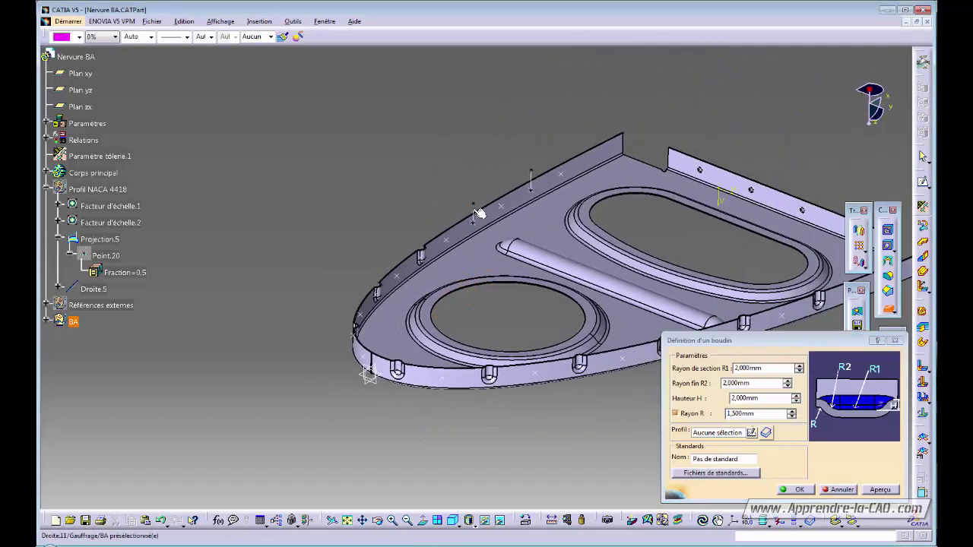
pyautogui.press('Return')
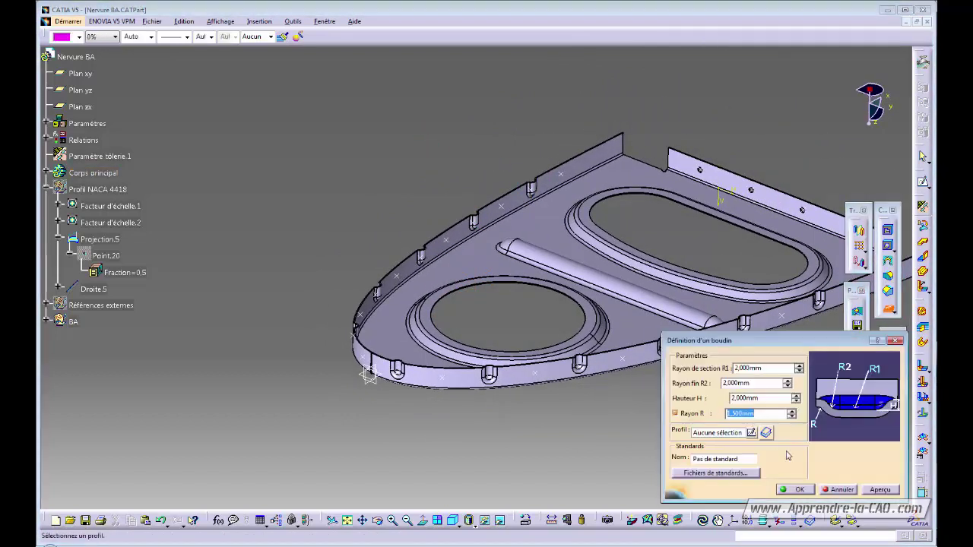
pyautogui.click(840, 489)
# Cut a 2.5 mm diameter circular cutout through the curved flange at Point.15, near the flange's straight end.
pyautogui.moveTo(517, 326); pyautogui.dragTo(762, 377, button='middle')
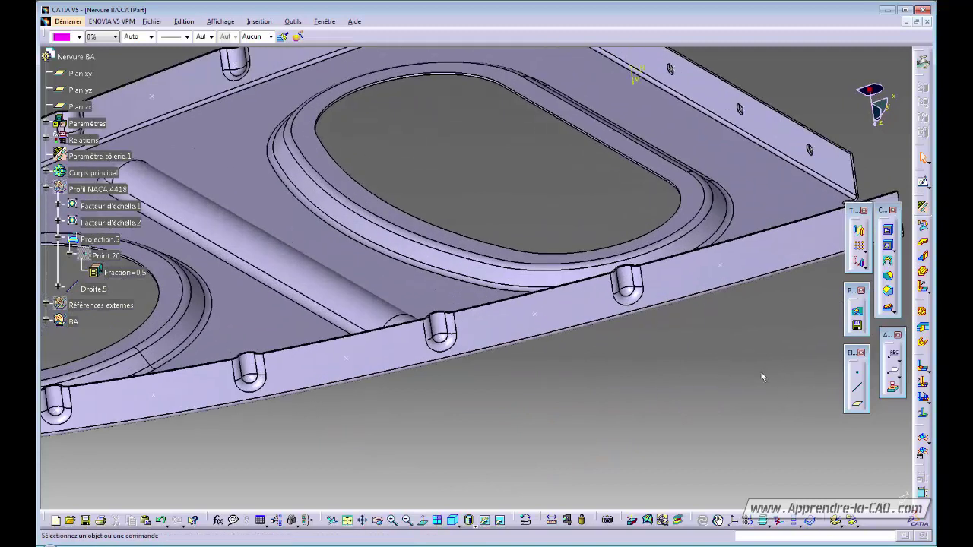
pyautogui.click(895, 248)
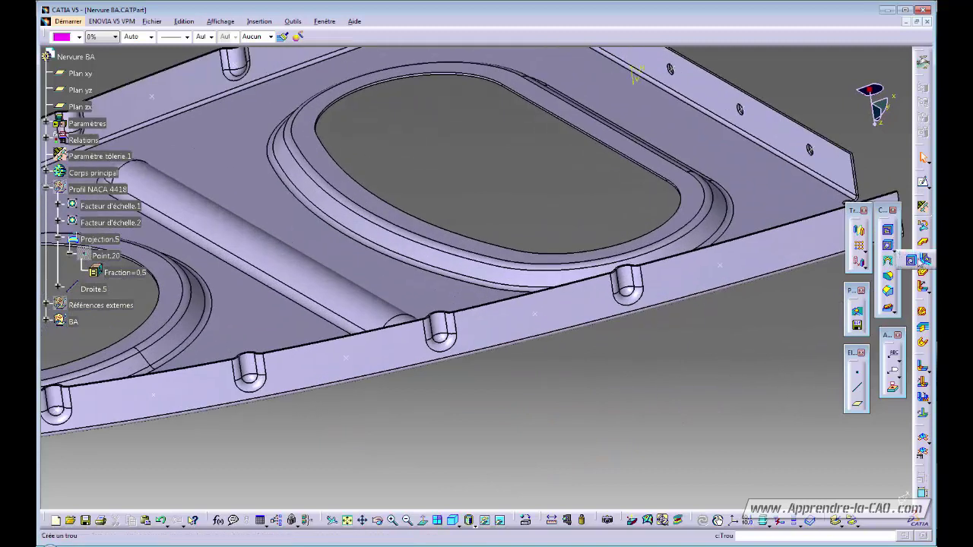
pyautogui.click(925, 260)
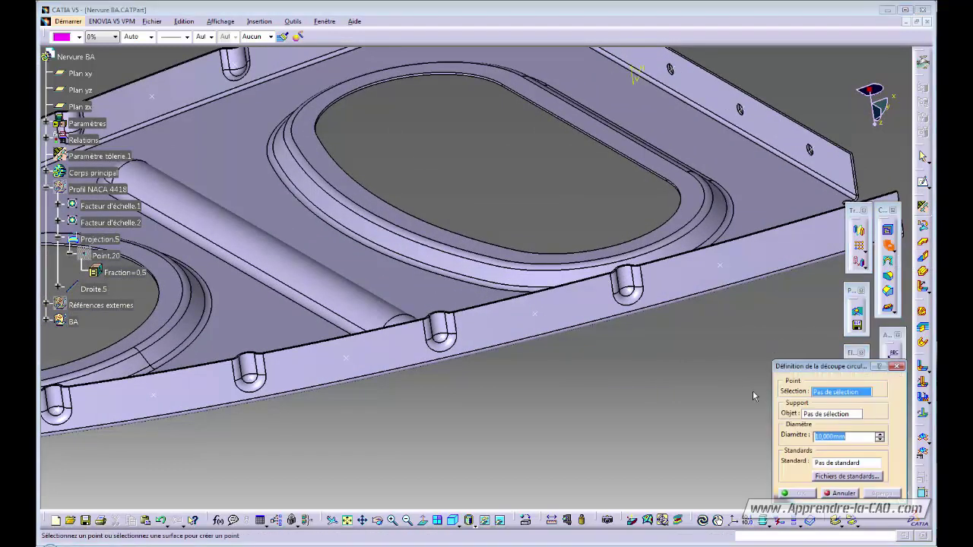
pyautogui.moveTo(712, 376); pyautogui.dragTo(568, 266, button='middle')
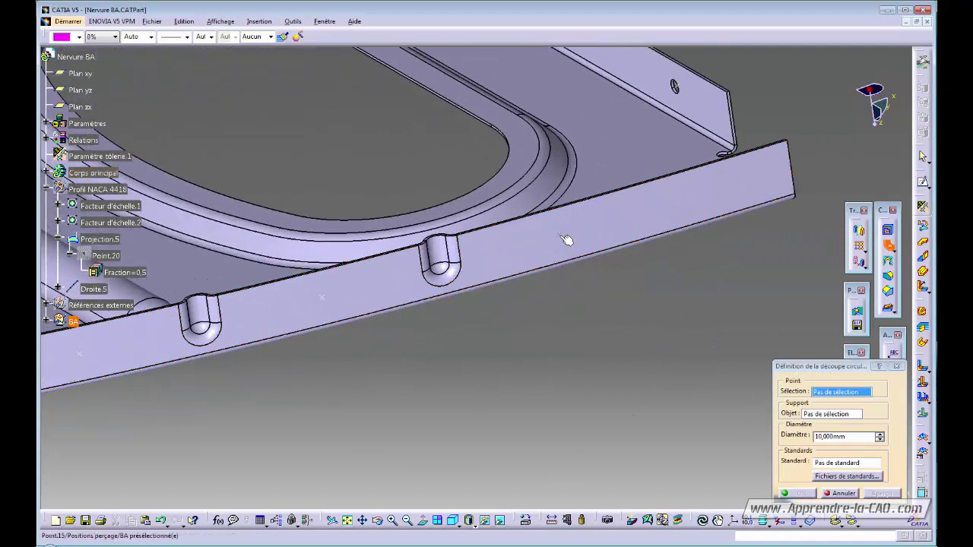
pyautogui.click(560, 237)
pyautogui.click(585, 226)
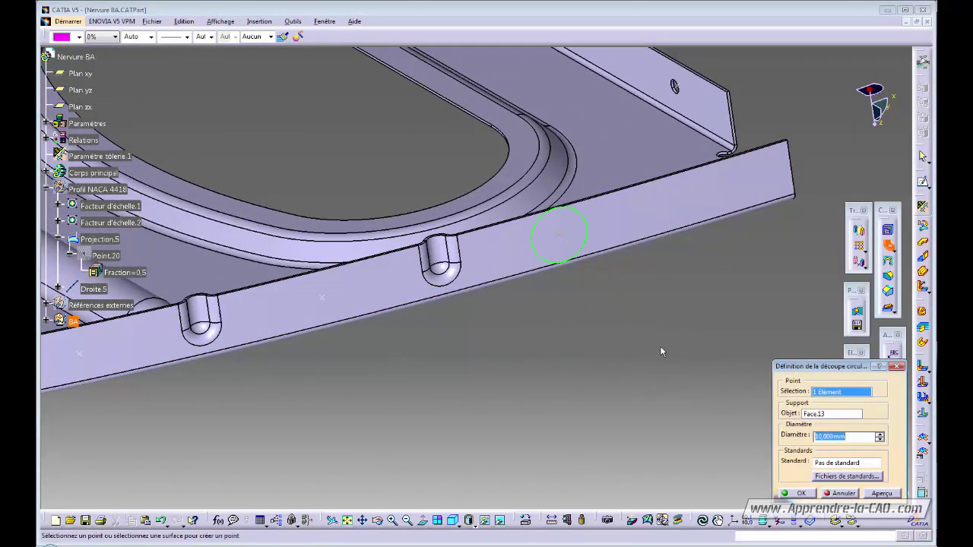
pyautogui.write('2.5')
pyautogui.press('Return')
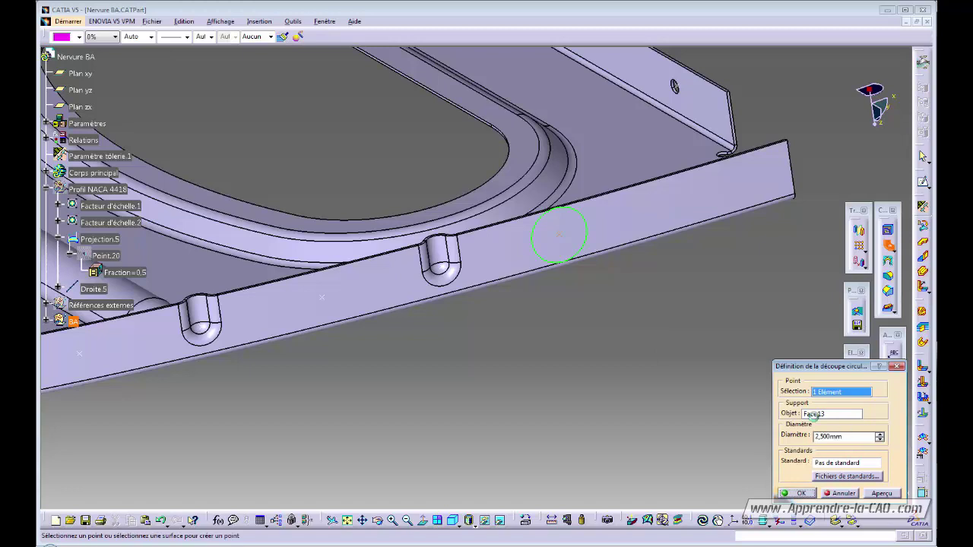
# Cut 2.5 mm circular cutouts at the next two drilling points along the same flange, towards the nose.
pyautogui.moveTo(601, 329); pyautogui.dragTo(807, 280, button='middle')
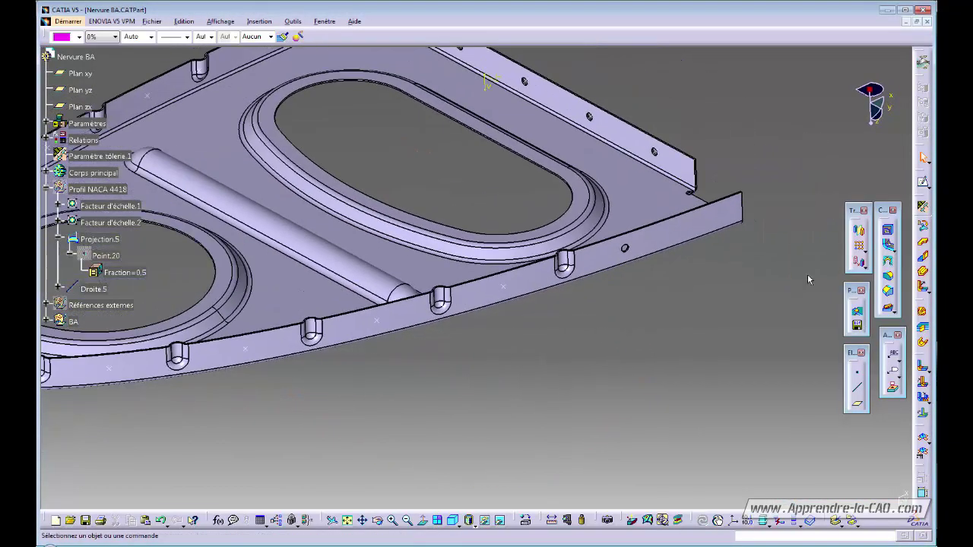
pyautogui.click(889, 249)
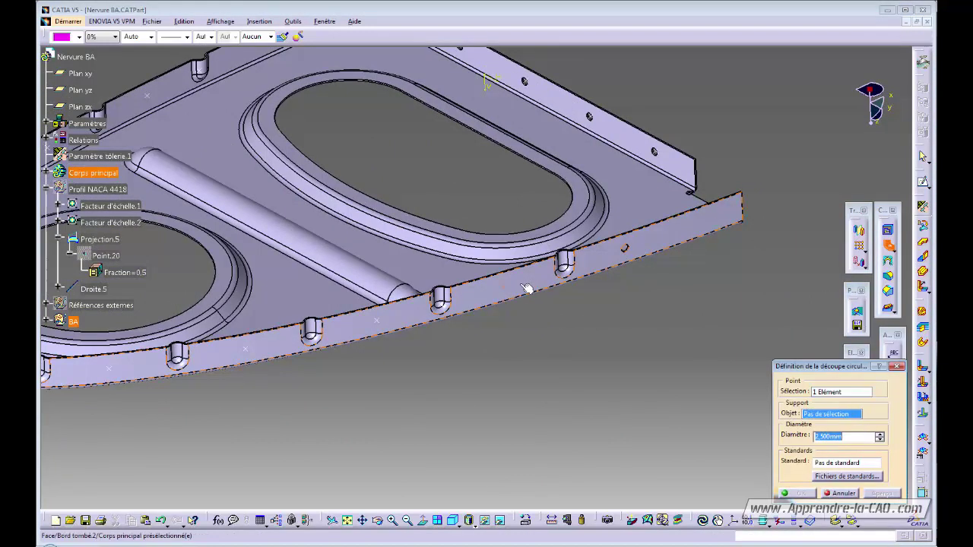
pyautogui.click(503, 287)
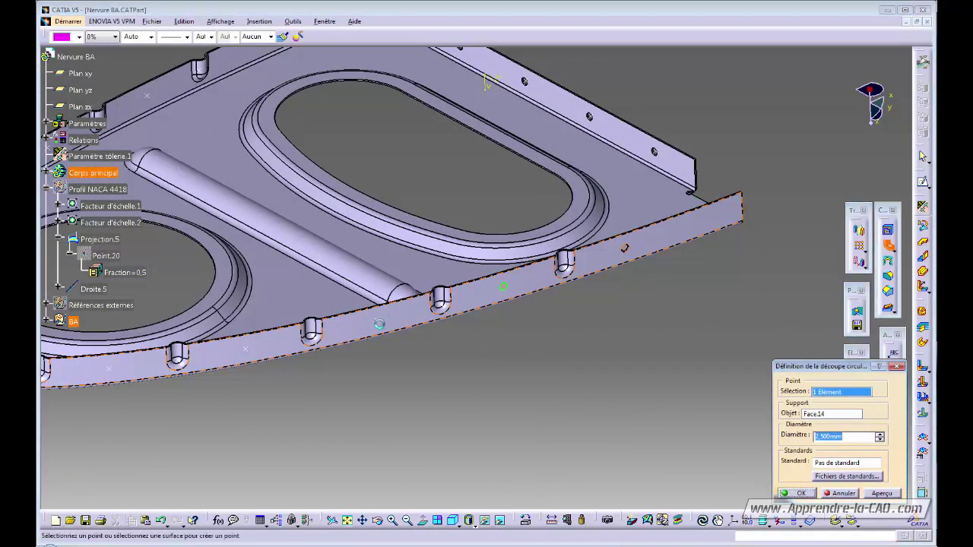
pyautogui.click(378, 322)
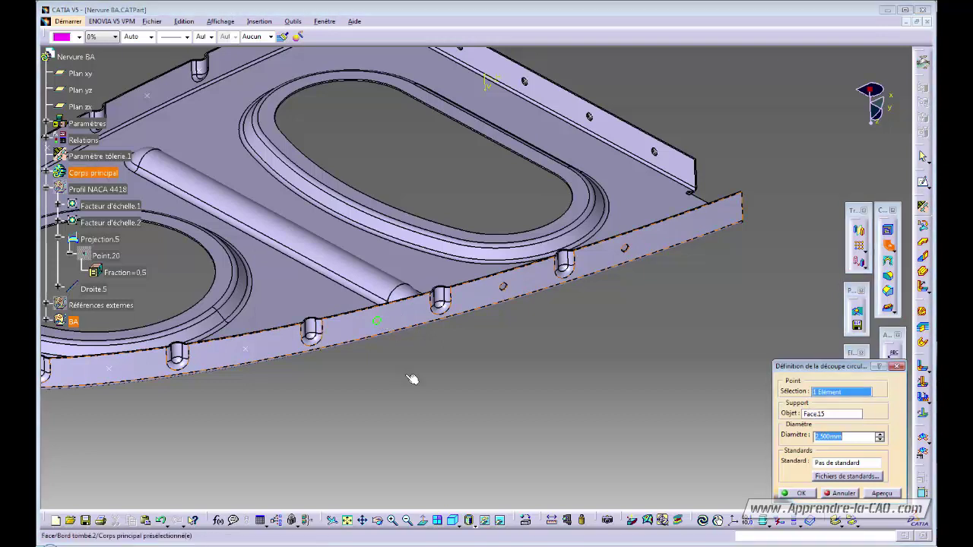
pyautogui.press('Return')
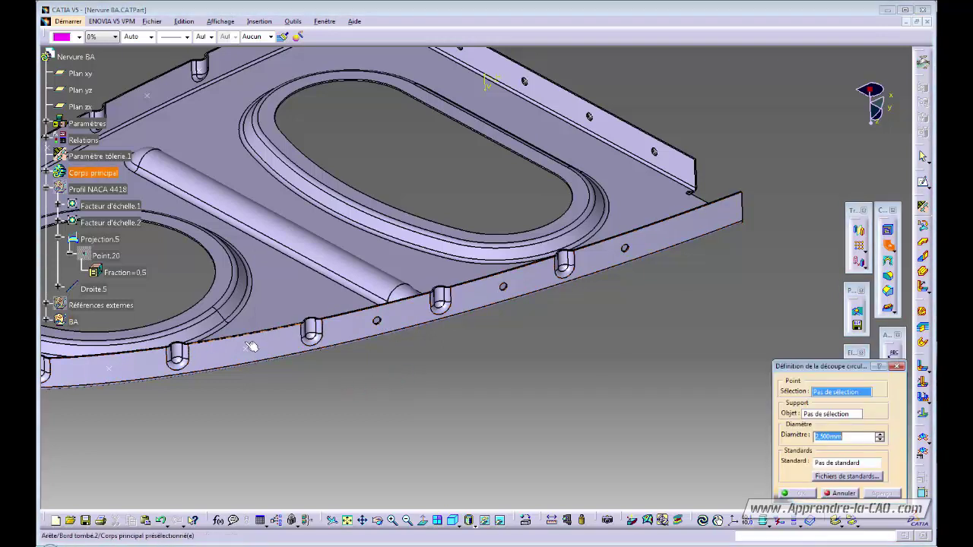
# Cut 2.5 mm circular cutouts at the following four drilling points on the flange, continuing around the nose.
pyautogui.moveTo(292, 393); pyautogui.dragTo(418, 367, button='middle')
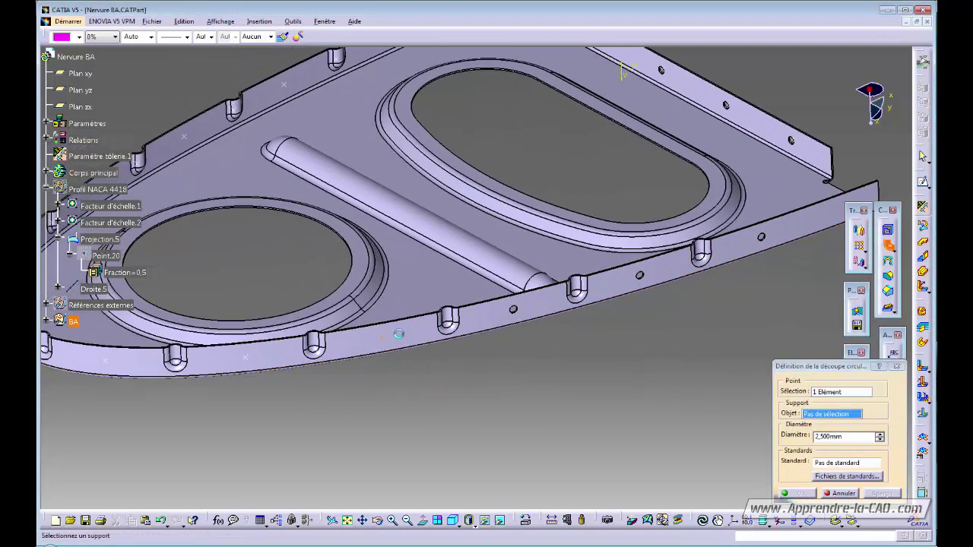
pyautogui.click(381, 337)
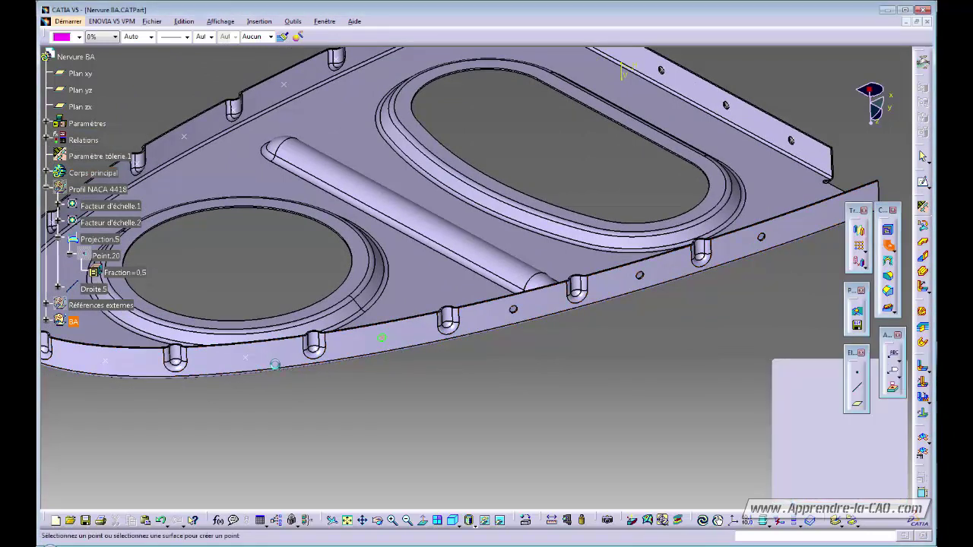
pyautogui.click(245, 357)
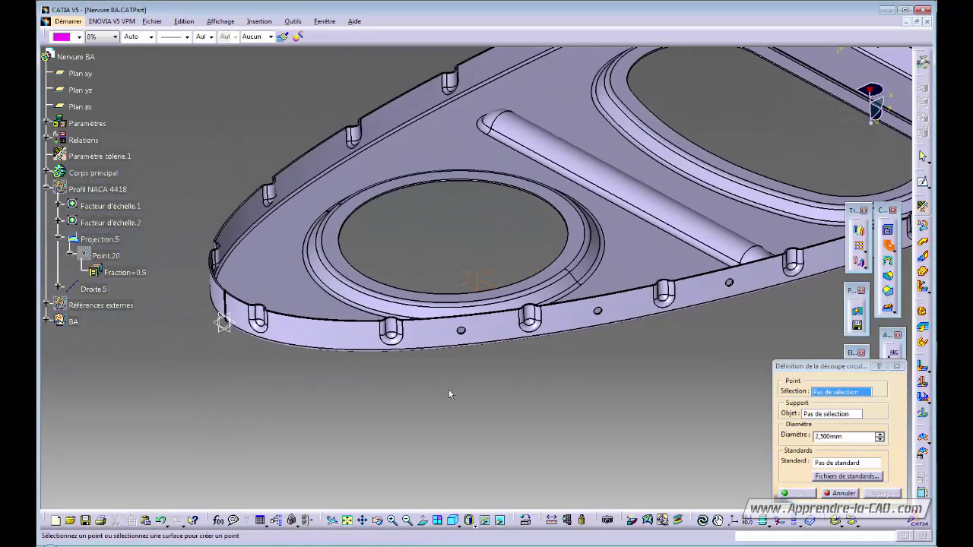
pyautogui.click(328, 333)
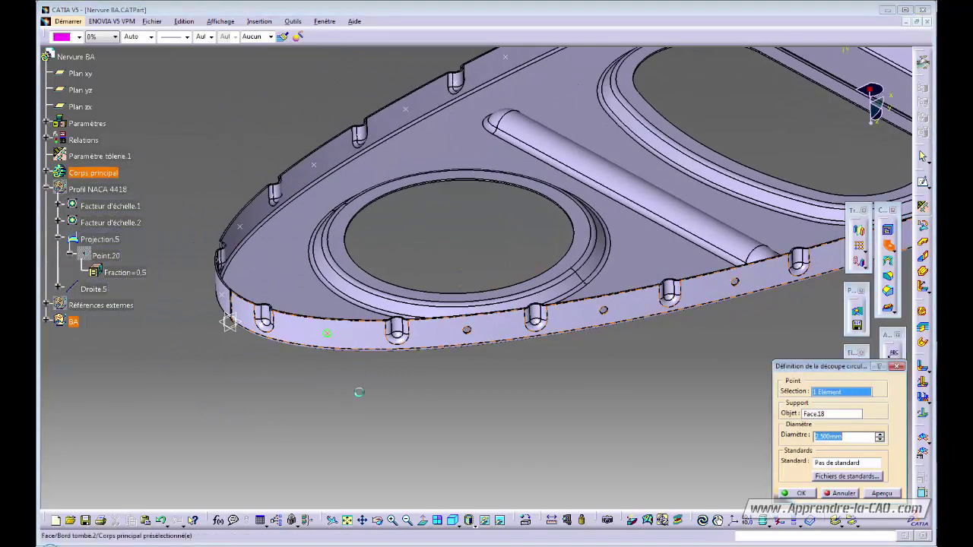
pyautogui.click(222, 295)
pyautogui.click(224, 290)
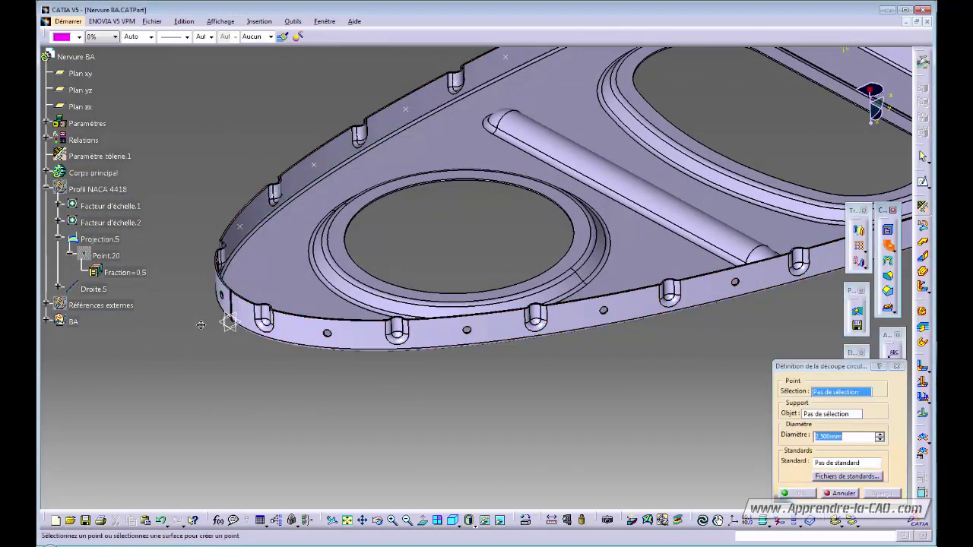
# Cut 2.5 mm circular cutouts at the first two drilling points past the nose on the opposite side of the flange.
pyautogui.moveTo(200, 325); pyautogui.dragTo(574, 283, button='middle')
pyautogui.click(537, 230)
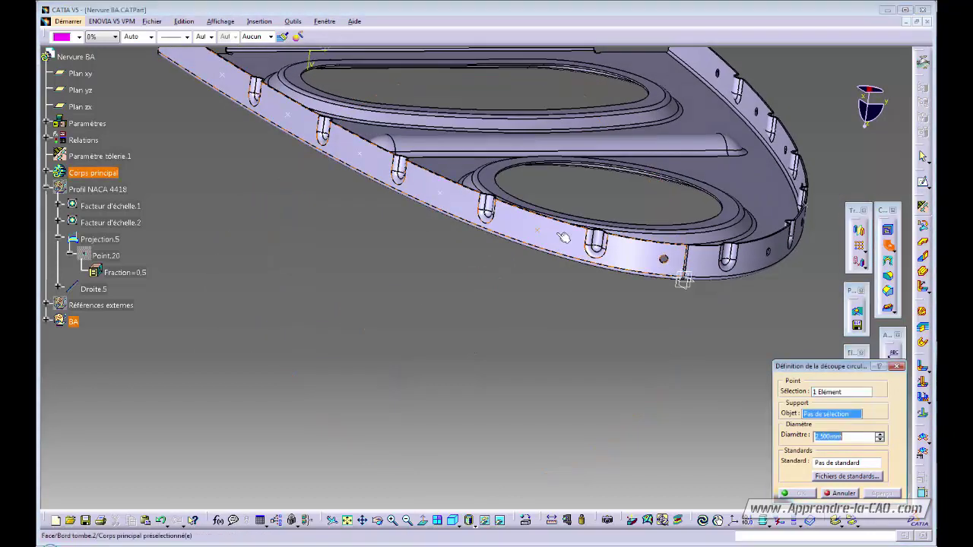
pyautogui.click(556, 233)
pyautogui.press('Return')
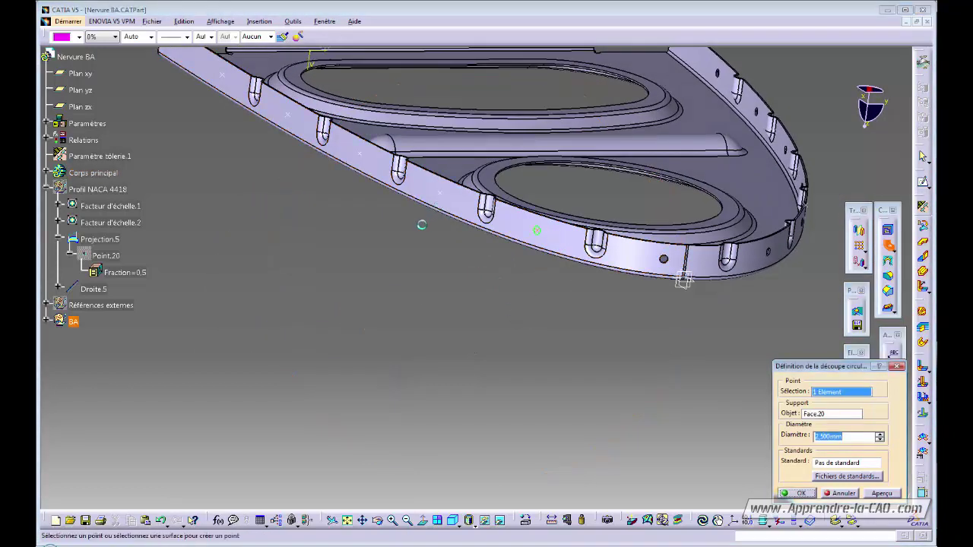
pyautogui.click(439, 193)
pyautogui.click(449, 207)
pyautogui.press('Return')
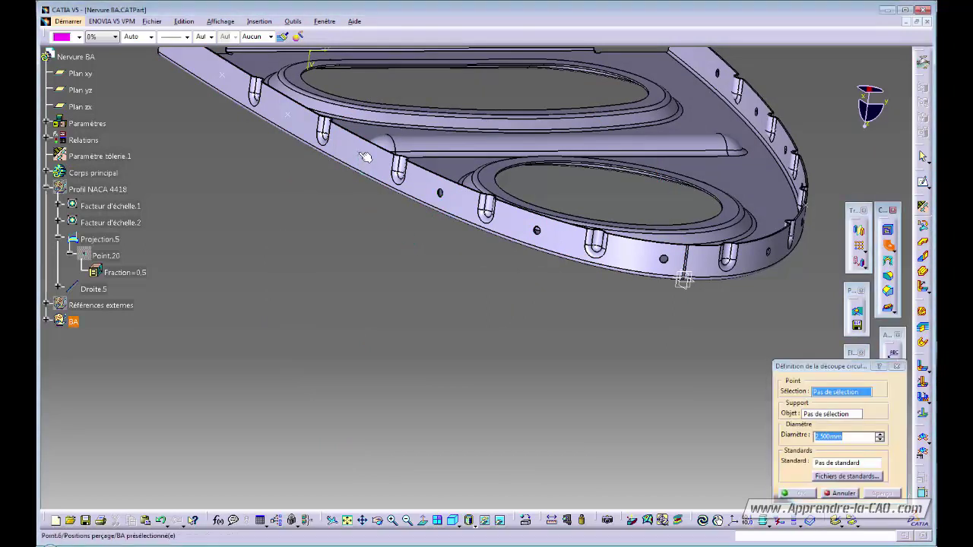
# Cut 2.5 mm circular cutouts at Point.6 and the two remaining drilling points on the flange, and end the circular cutout command.
pyautogui.click(359, 154)
pyautogui.click(356, 161)
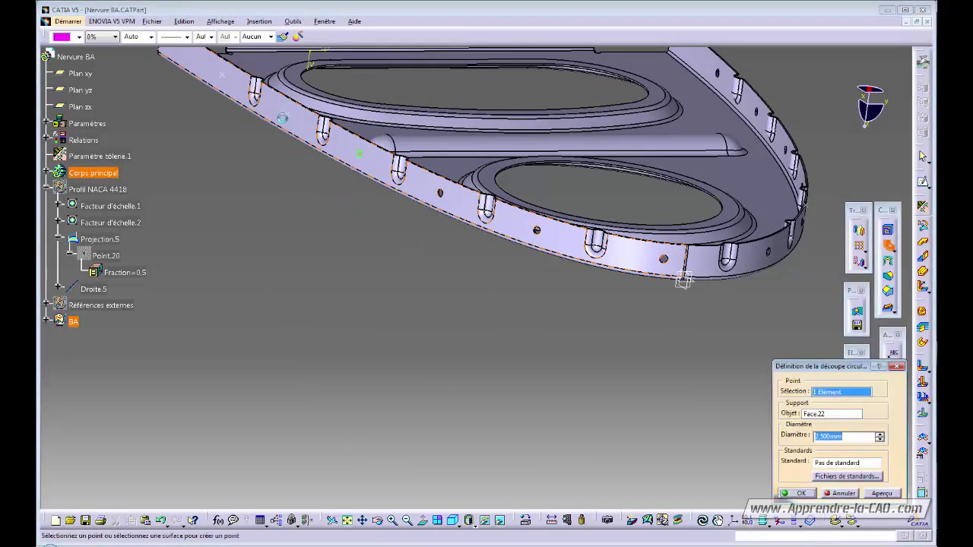
pyautogui.press('Return')
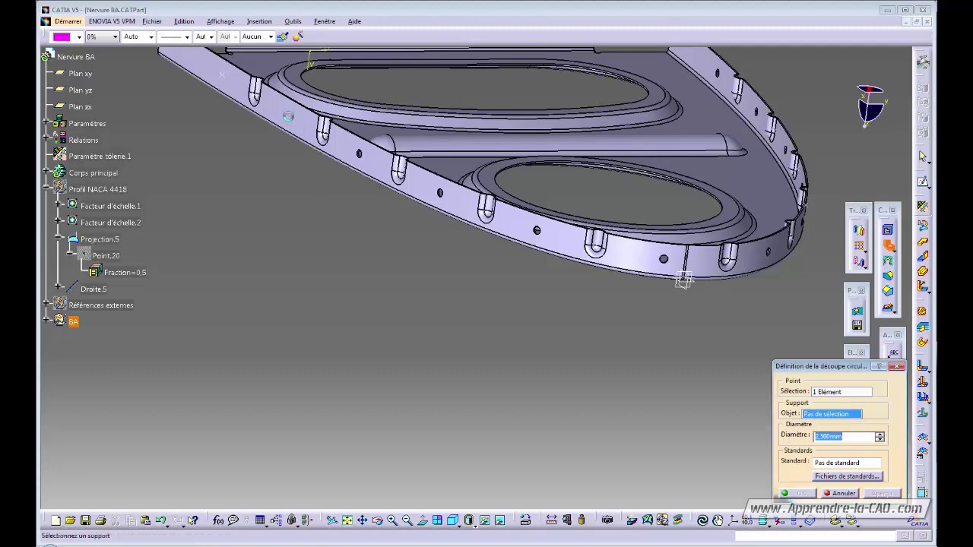
pyautogui.click(309, 124)
pyautogui.press('Return')
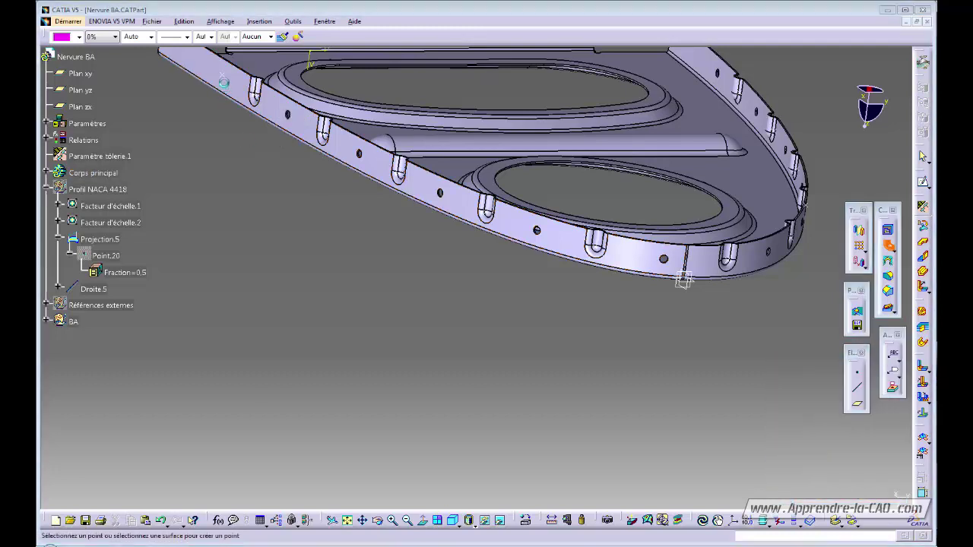
pyautogui.click(223, 75)
pyautogui.click(232, 85)
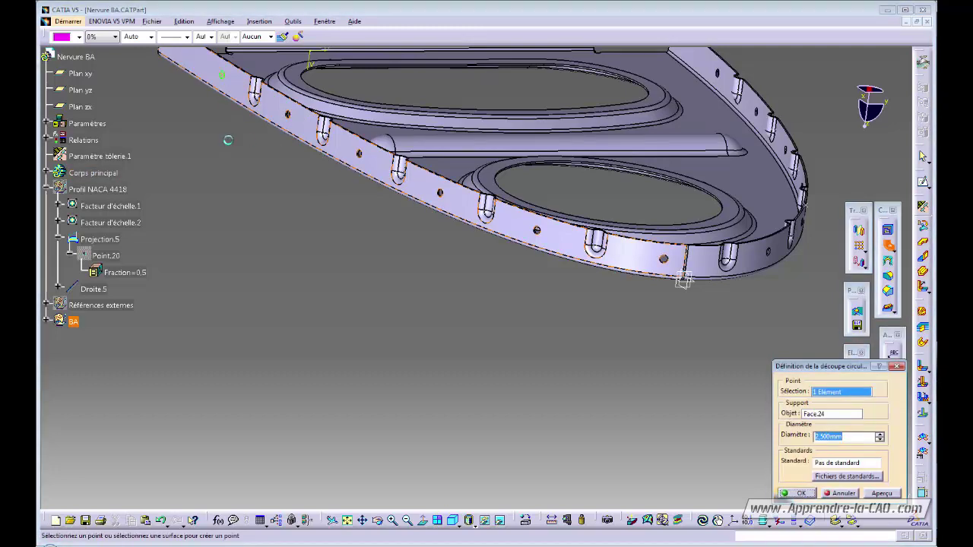
pyautogui.press('Return')
pyautogui.moveTo(266, 137); pyautogui.dragTo(674, 390, button='middle')
pyautogui.click(842, 494)
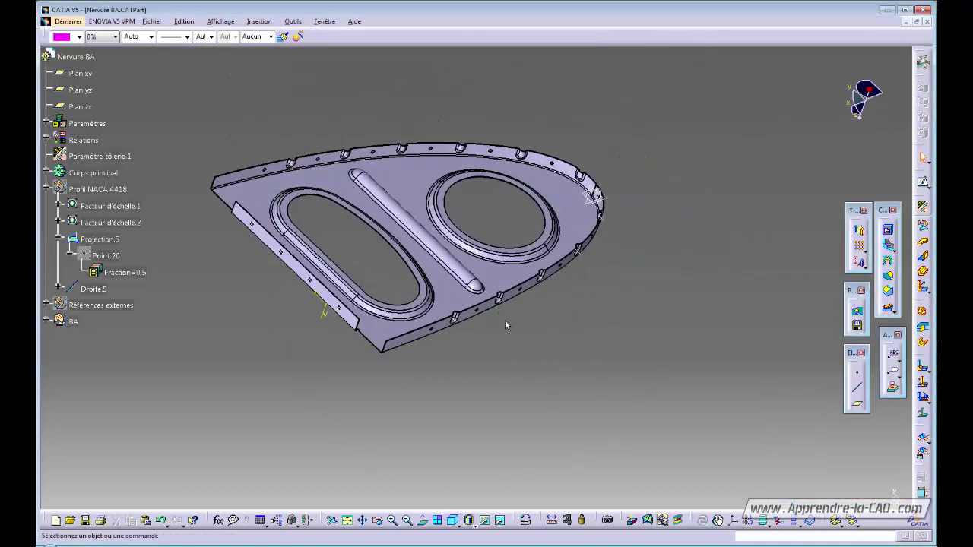
# Save the rib part.
pyautogui.moveTo(544, 344); pyautogui.dragTo(608, 352, button='middle')
pyautogui.hotkey('ctrl', 's')
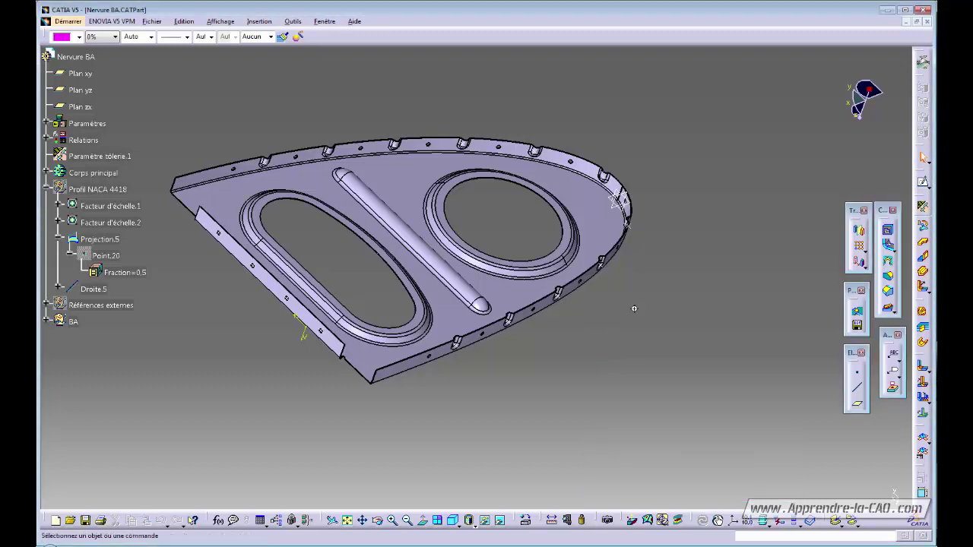
# Hide the BA geometrical set and the three reference planes xy, yz and zx to leave only the finished rib.
pyautogui.moveTo(634, 309); pyautogui.dragTo(634, 214, button='middle')
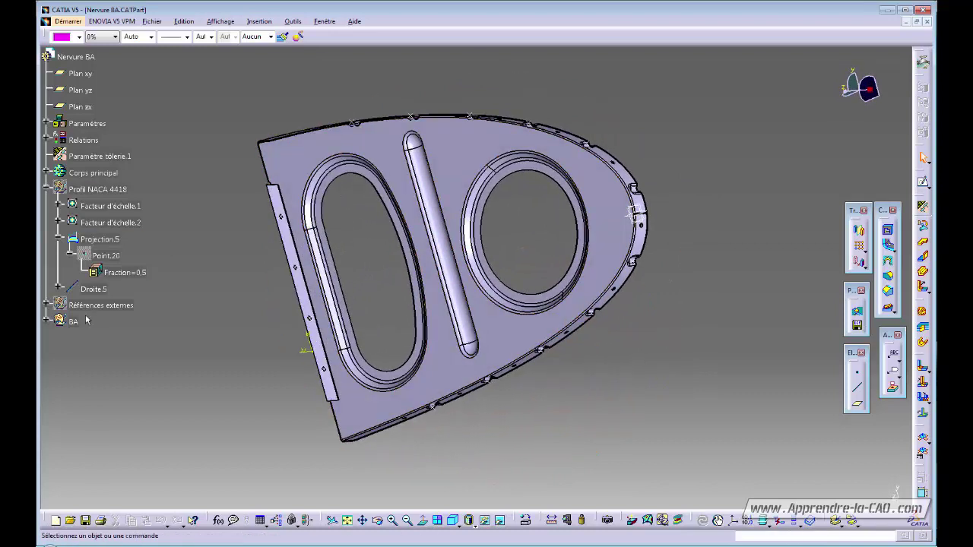
pyautogui.moveTo(460, 270); pyautogui.dragTo(499, 282, button='middle')
pyautogui.moveTo(628, 192); pyautogui.dragTo(627, 189)
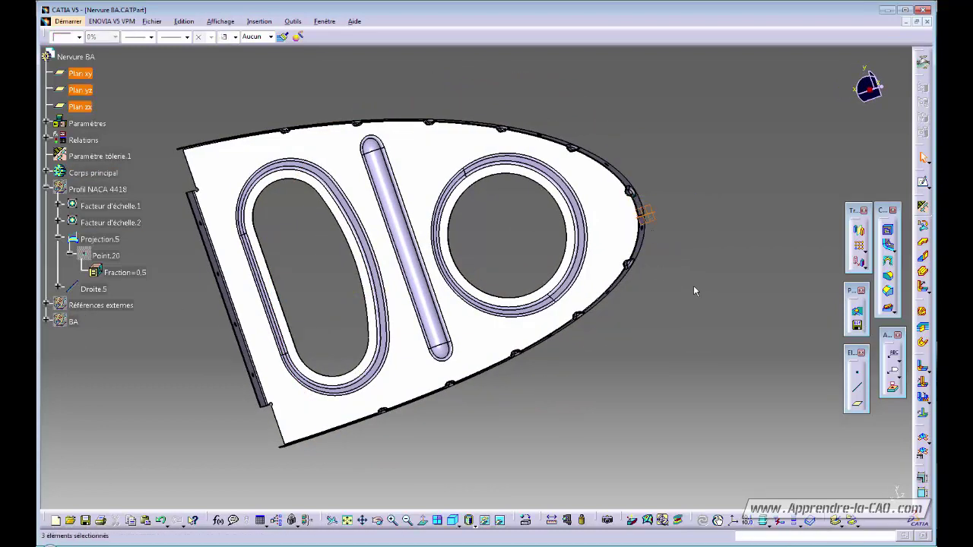
pyautogui.press('space')
pyautogui.moveTo(436, 238); pyautogui.dragTo(569, 329, button='middle')
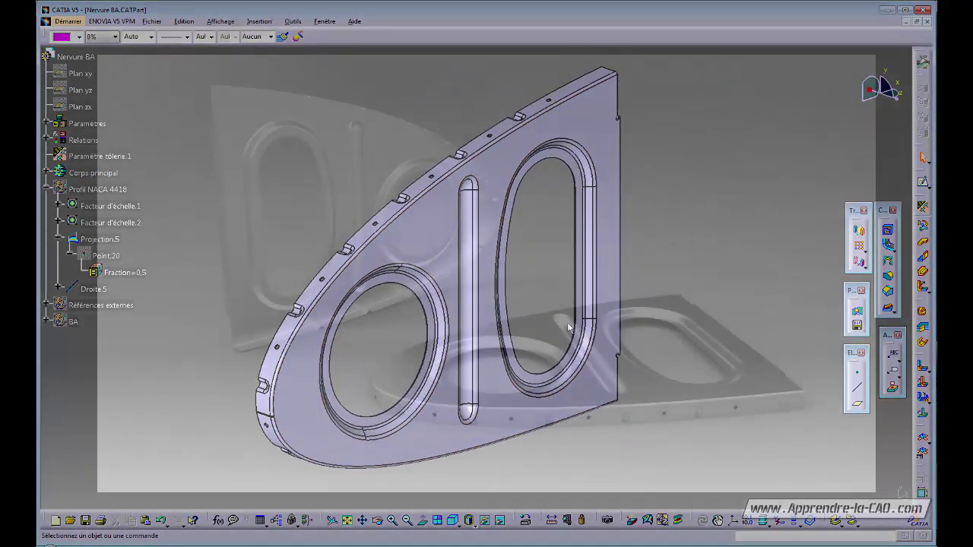